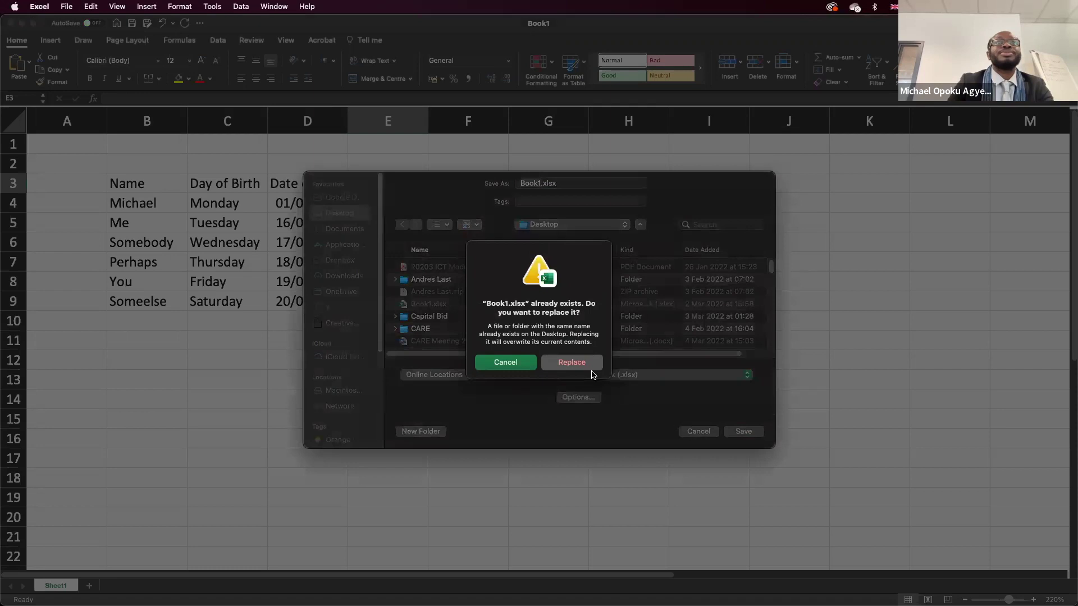
- Save the workbook to the Desktop under the name ICT1 instead of replacing the existing Book1 file
{"action": "left_click", "coordinate": [528, 368]}
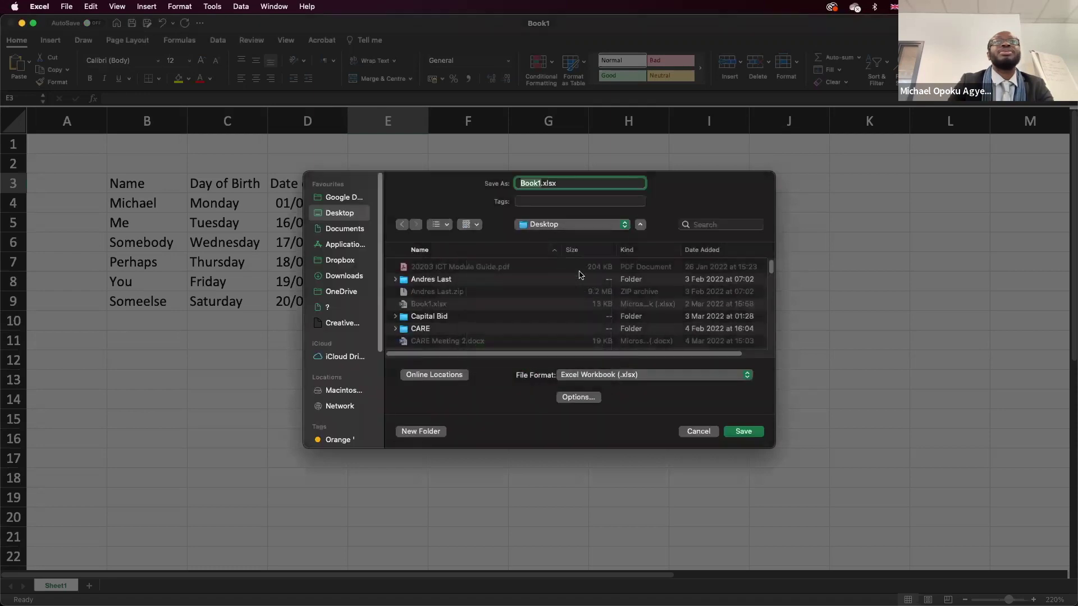
{"action": "type", "text": "ICT"}
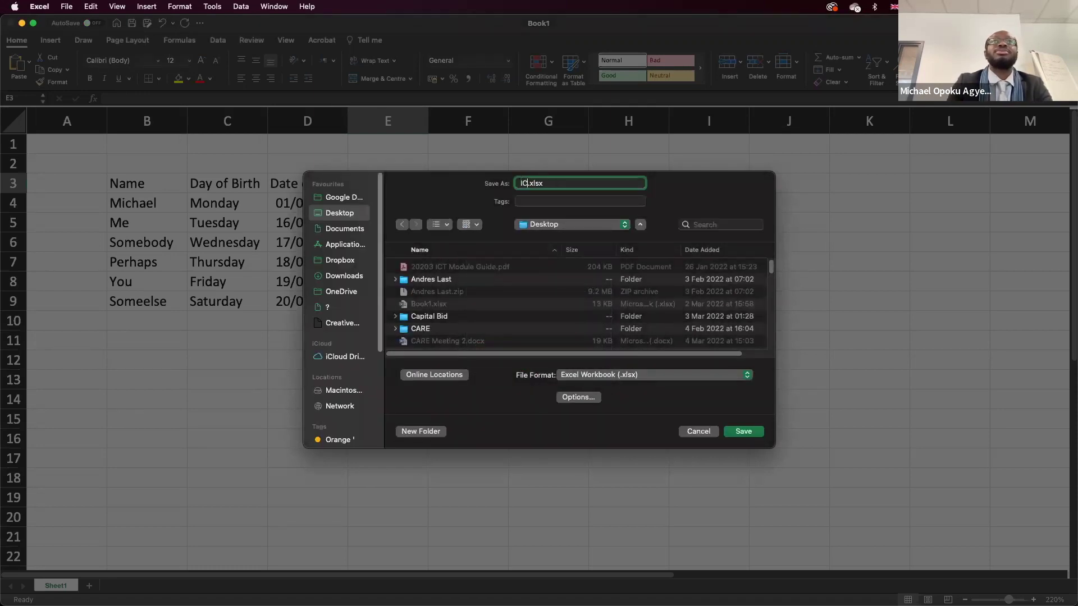
{"action": "key", "text": "BackSpace"}
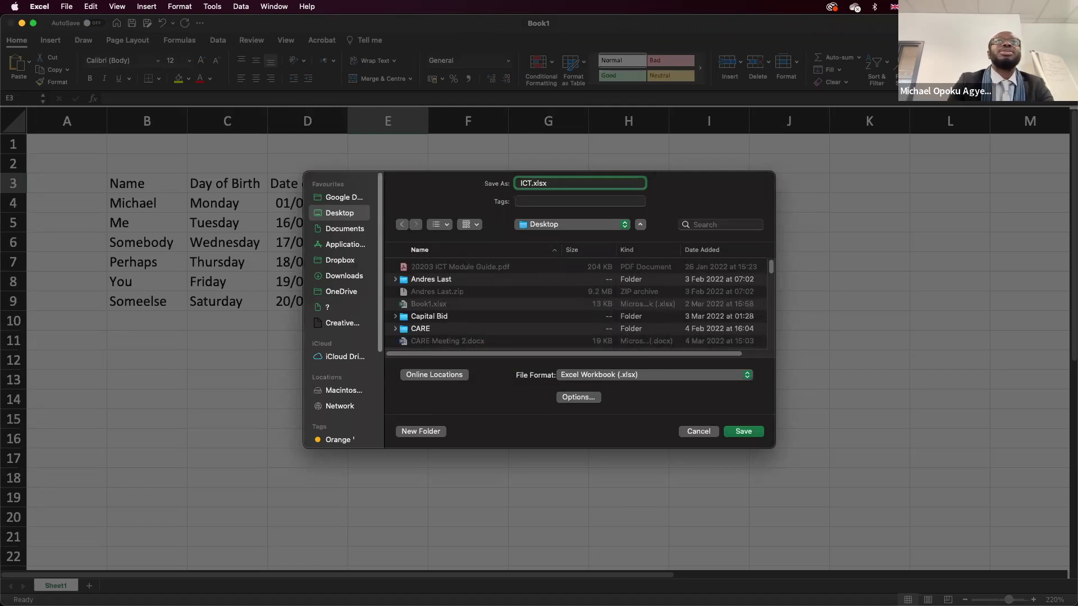
{"action": "type", "text": "1"}
{"action": "key", "text": "Return"}
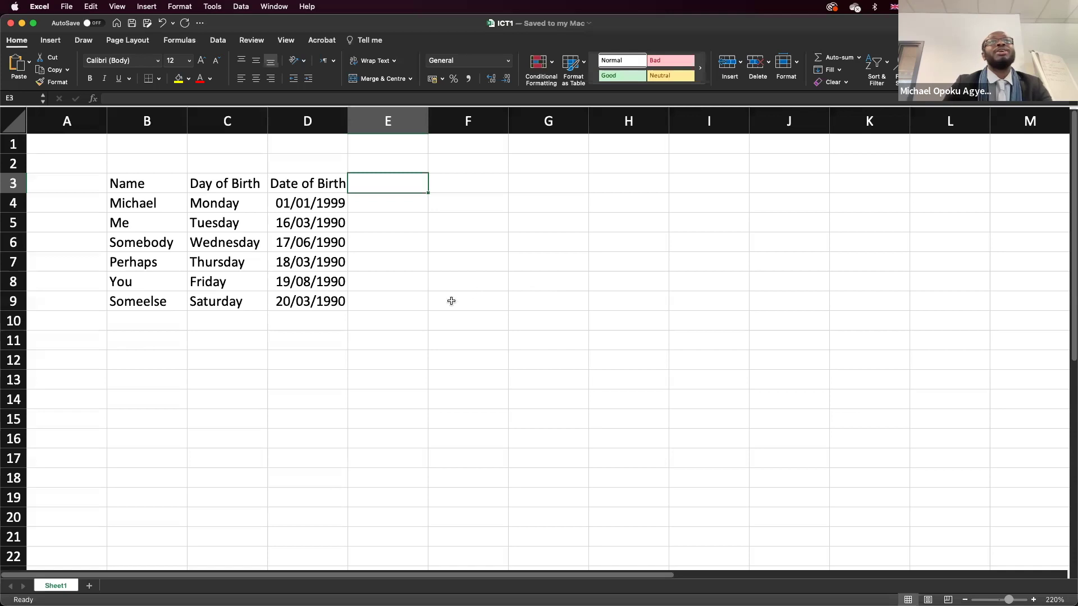
- Rename the worksheet Sheet1 as Students
{"action": "double_click", "coordinate": [56, 585]}
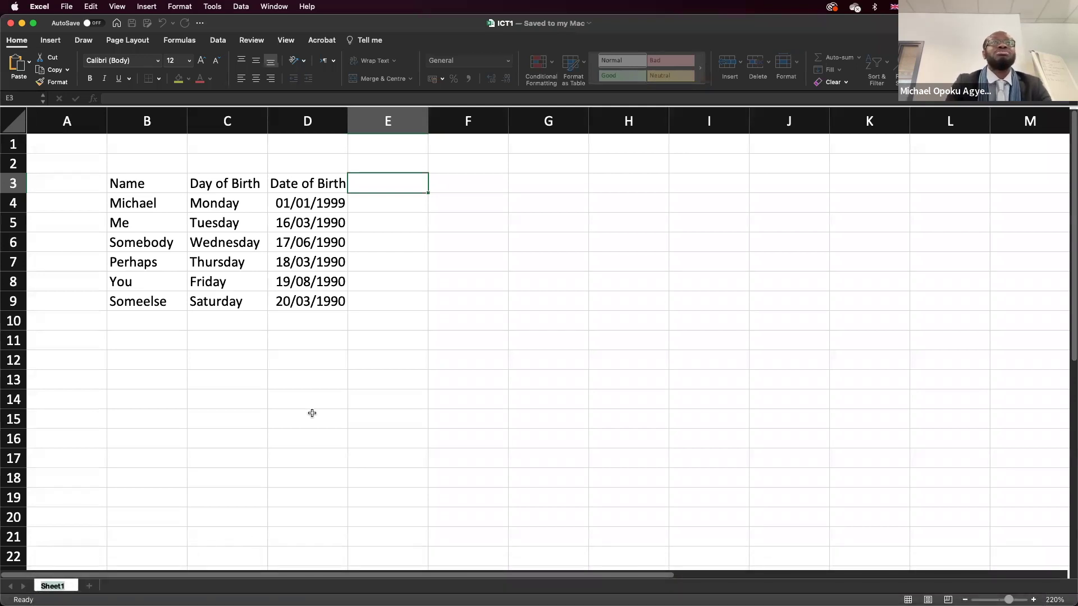
{"action": "type", "text": "N"}
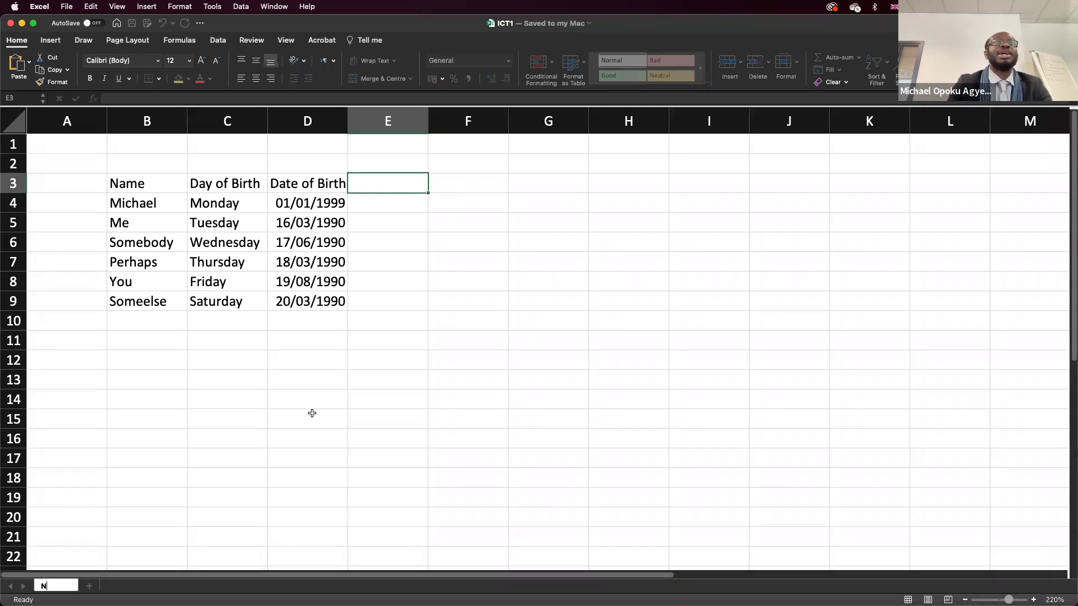
{"action": "key", "text": "BackSpace"}
{"action": "type", "text": "Students"}
{"action": "key", "text": "Return"}
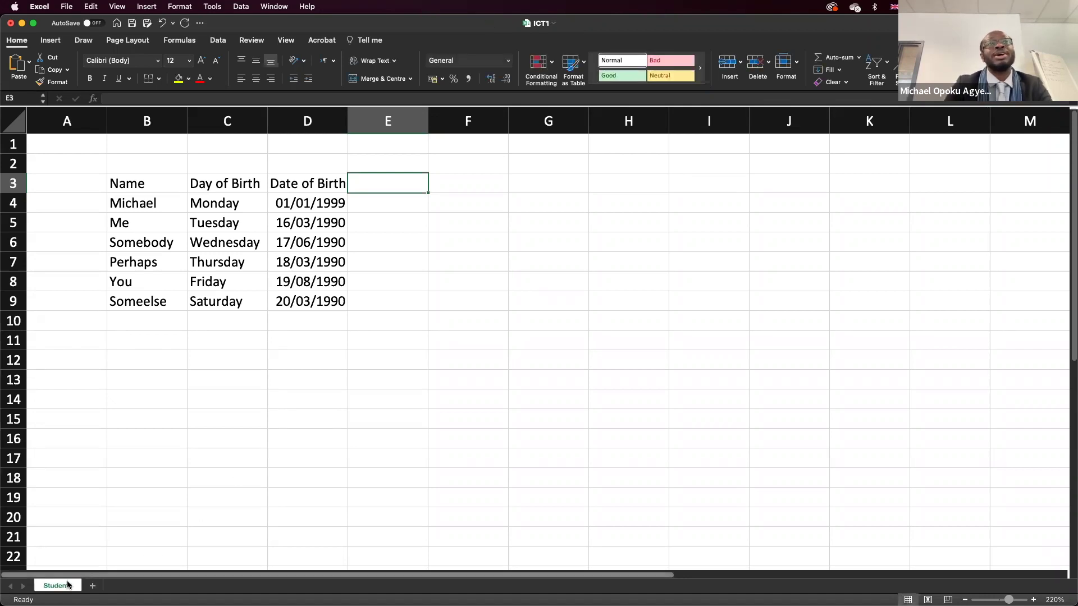
{"action": "double_click", "coordinate": [64, 585]}
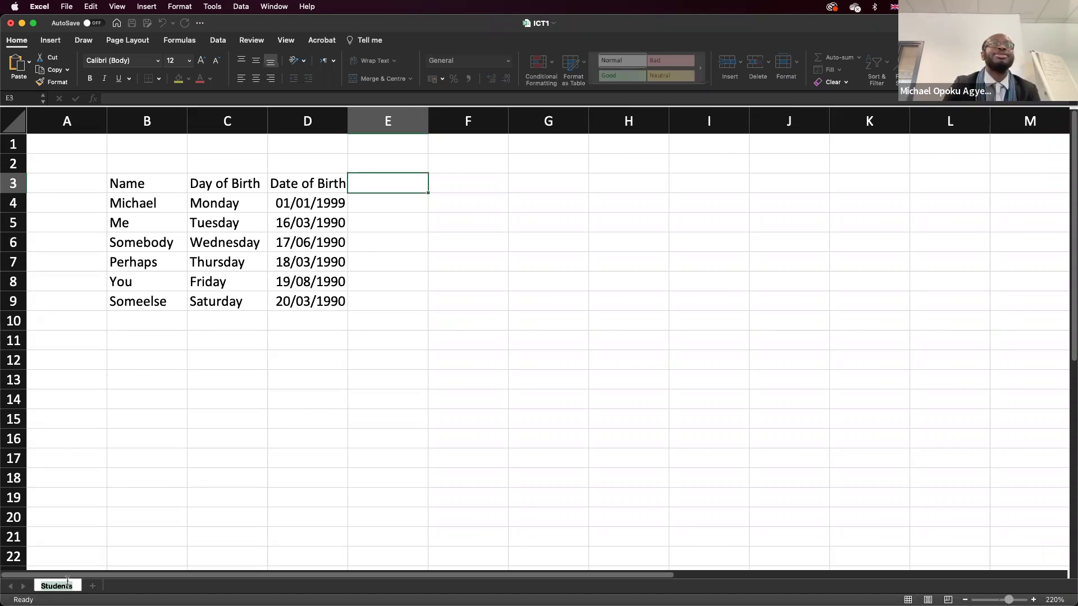
{"action": "left_click", "coordinate": [99, 559]}
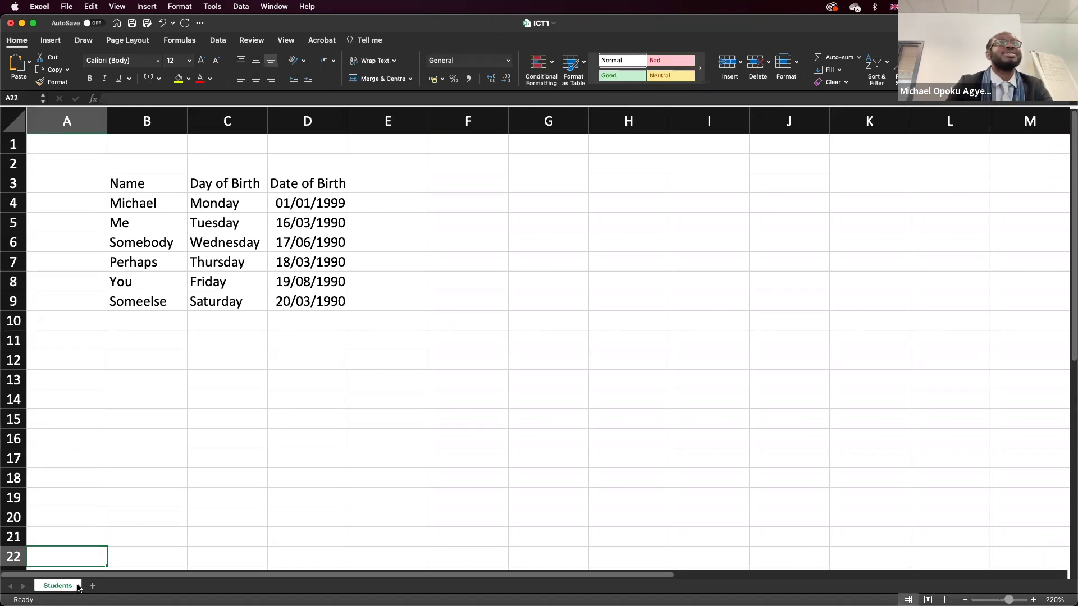
- Enter the column header "Number of Mangoes Consumed" in cell E3
{"action": "left_click", "coordinate": [383, 185]}
{"action": "type", "text": "p"}
{"action": "key", "text": "BackSpace"}
{"action": "type", "text": "Number of M"}
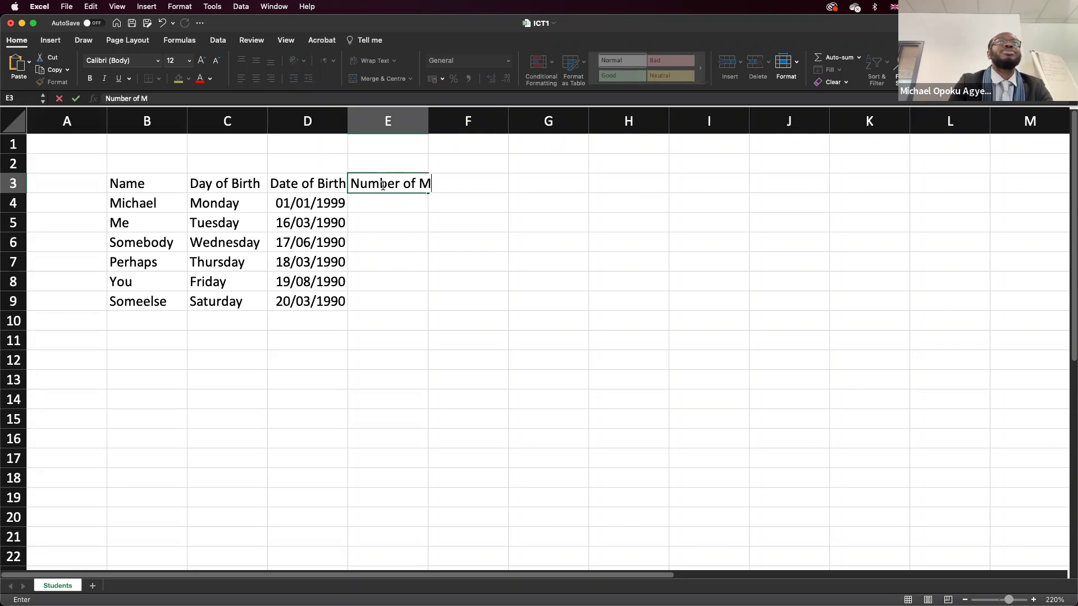
{"action": "type", "text": "angoes Consumed"}
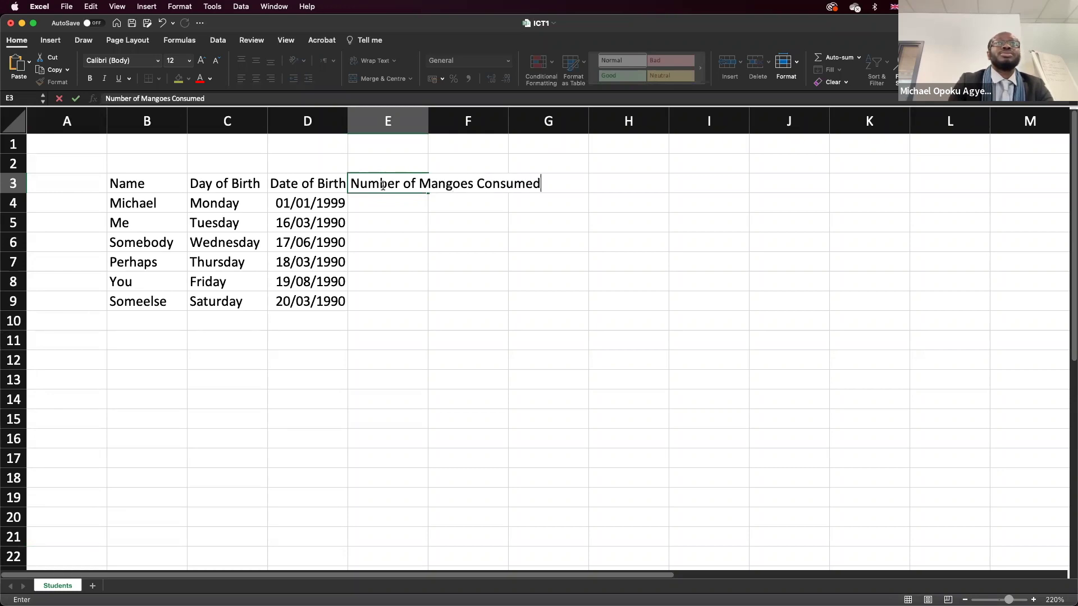
{"action": "key", "text": "Return"}
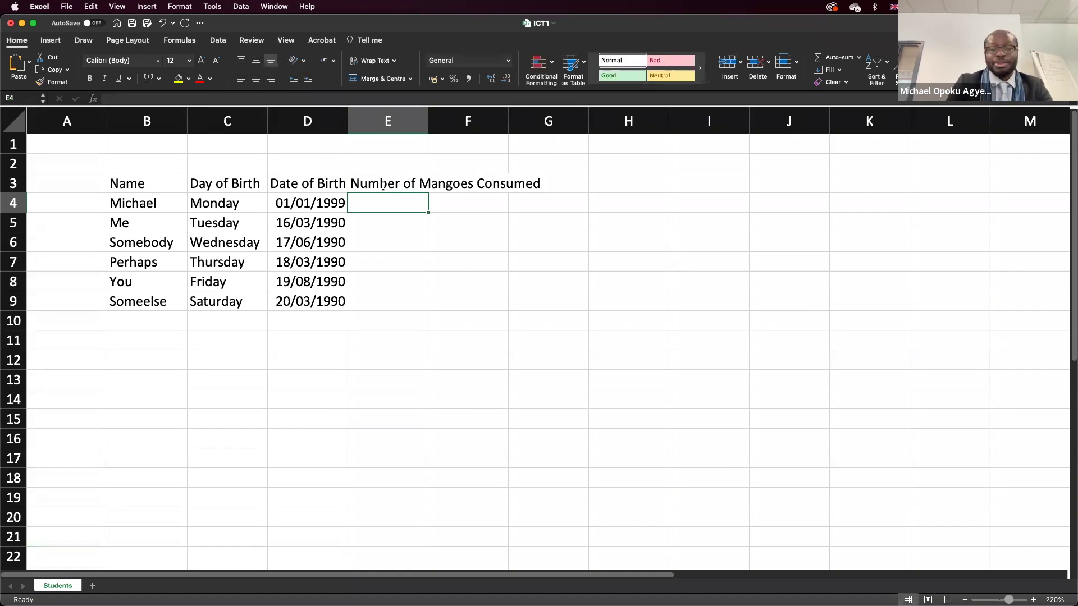
- Enter 2 in E4 and 6 in E5, and extend the series down to E9
{"action": "type", "text": "2"}
{"action": "key", "text": "Return"}
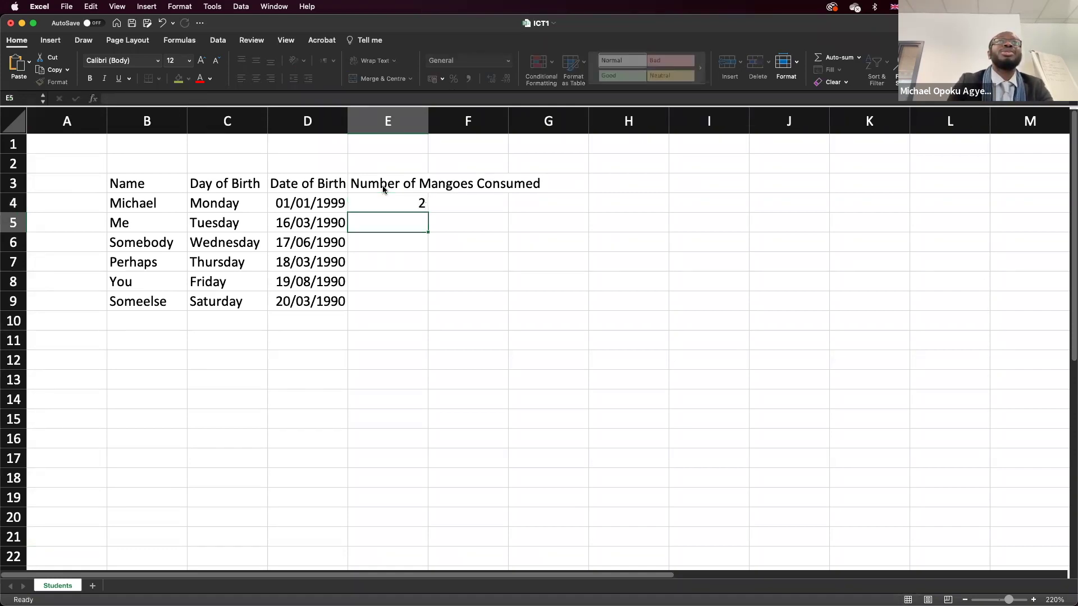
{"action": "type", "text": "6"}
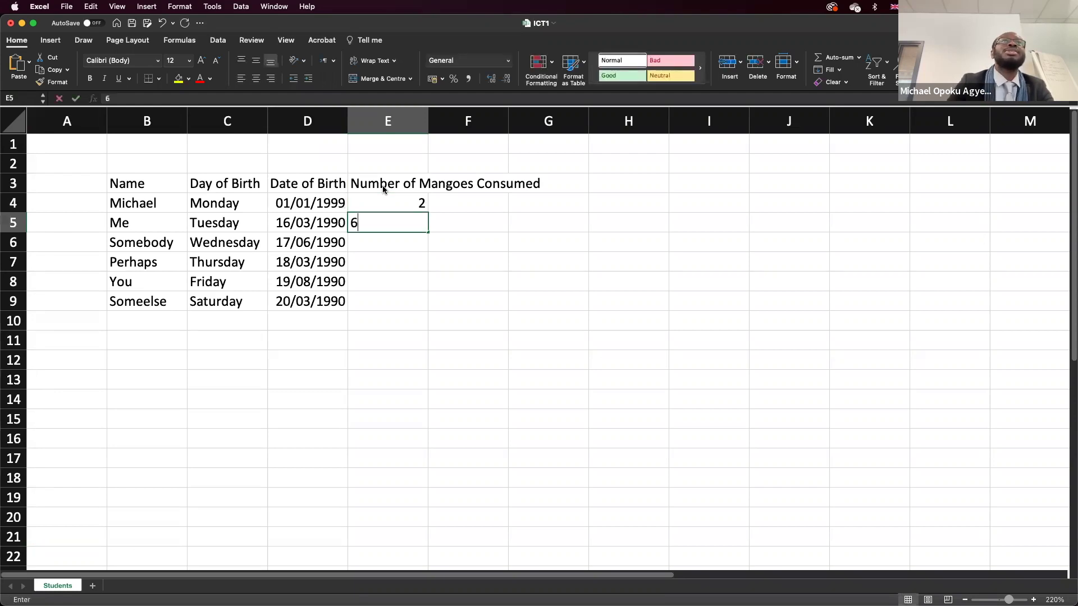
{"action": "key", "text": "Return"}
{"action": "left_click_drag", "start_coordinate": [396, 203], "coordinate": [415, 311]}
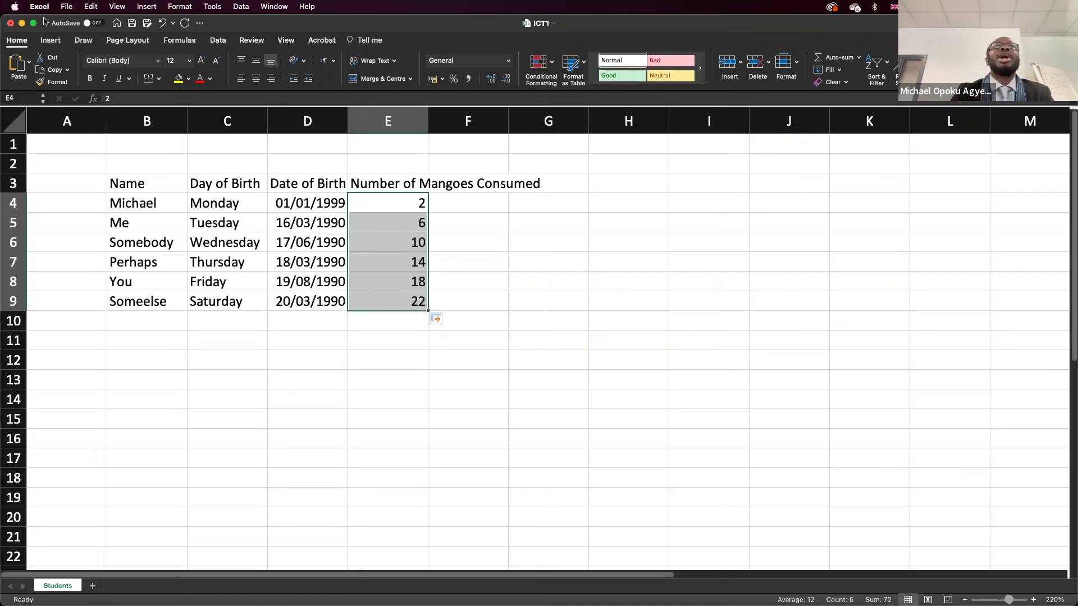
- Enter the column header "Money Earned" in cell F3
{"action": "left_click", "coordinate": [473, 187]}
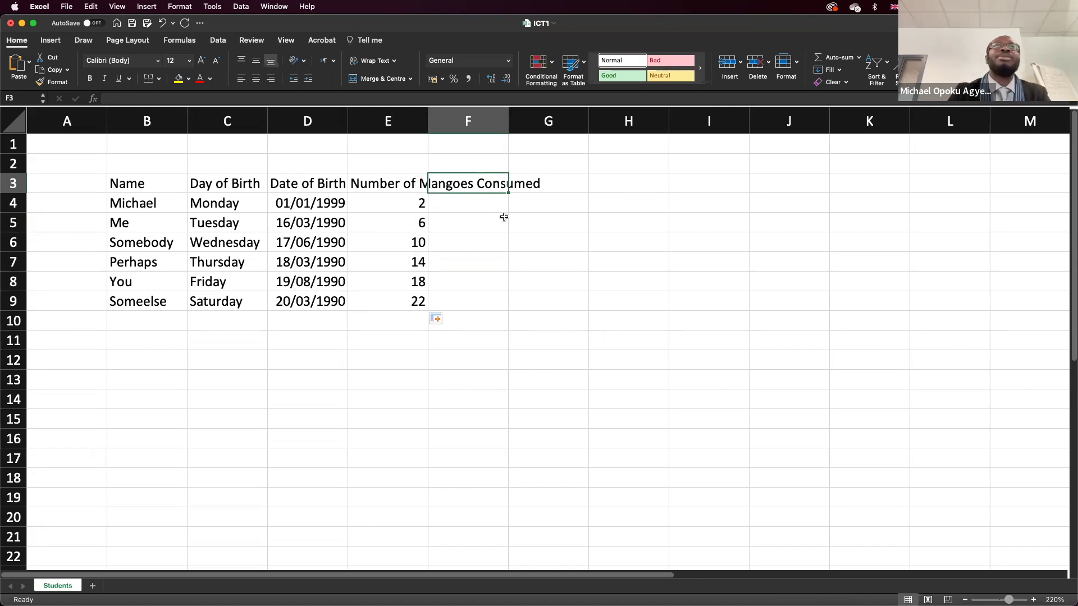
{"action": "type", "text": "Mone"}
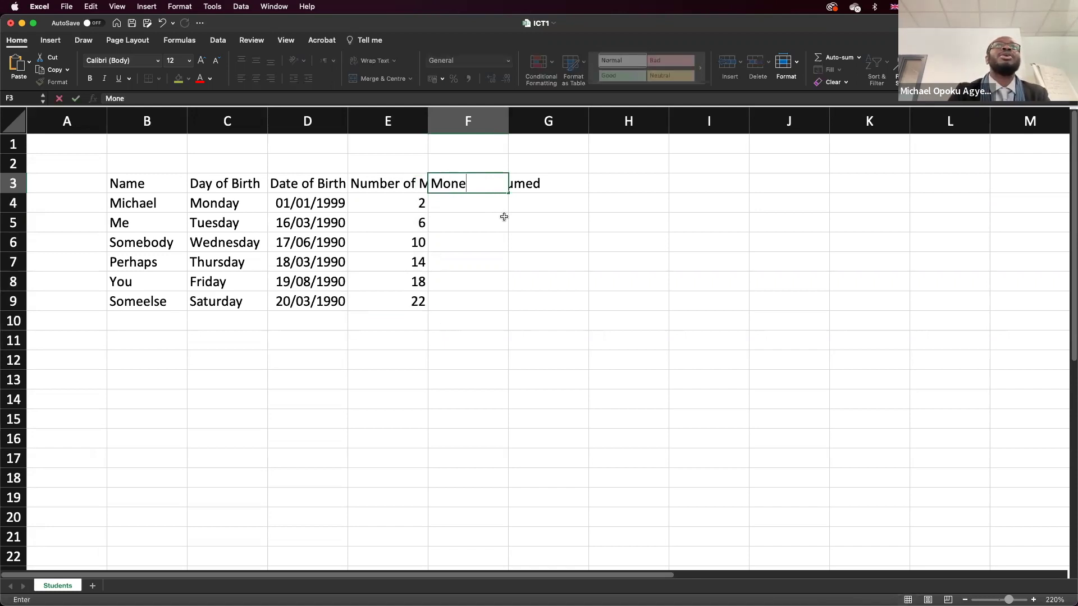
{"action": "type", "text": "y Earned"}
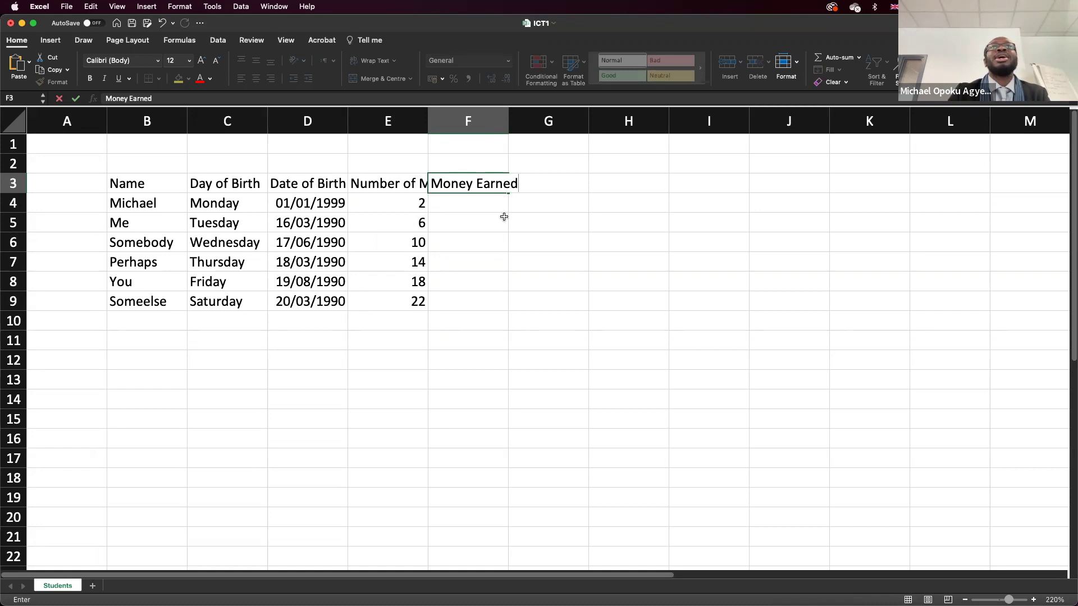
{"action": "key", "text": "Return"}
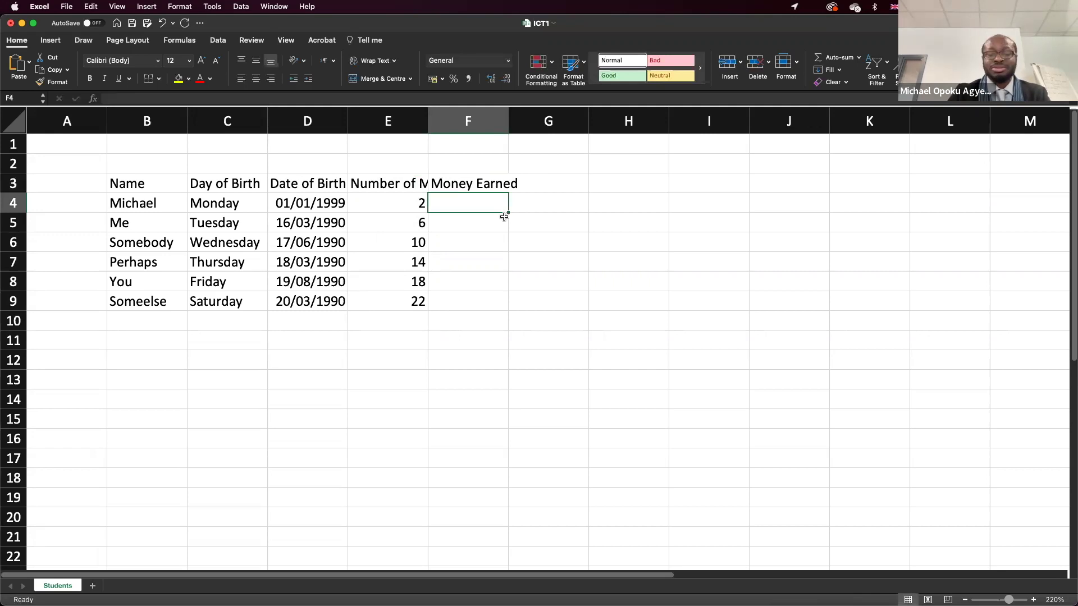
{"action": "key", "text": "Up"}
{"action": "key", "text": "Up"}
{"action": "key", "text": "Down"}
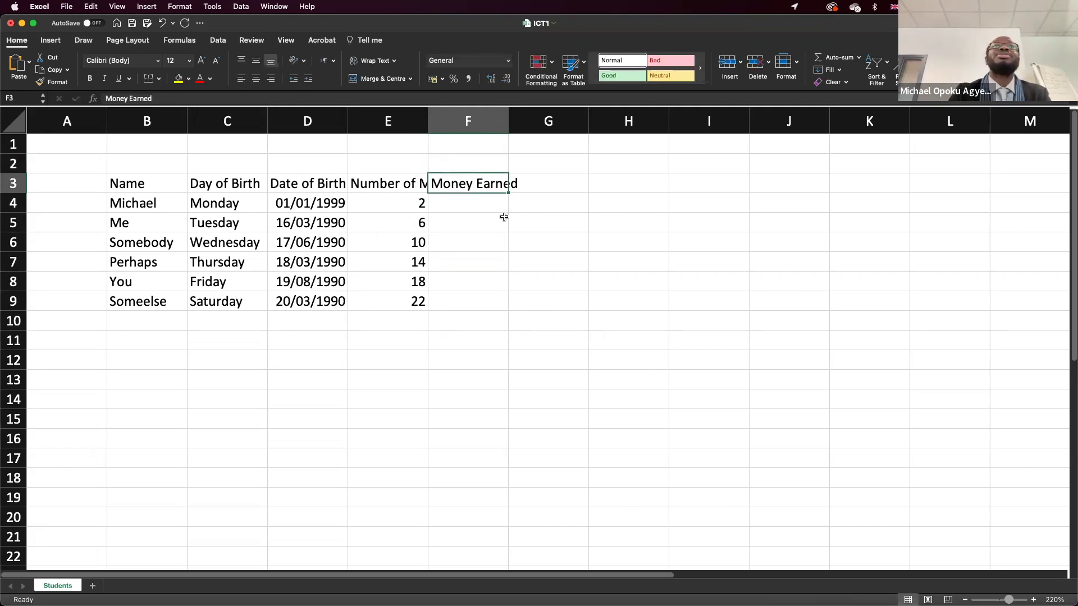
{"action": "key", "text": "Down"}
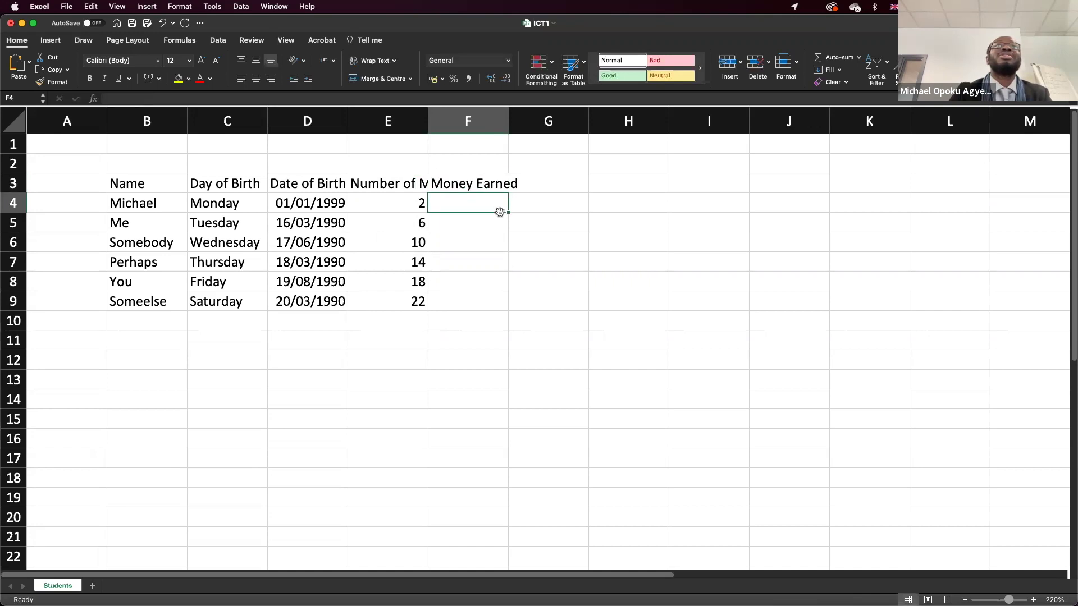
- Change the header in F3 to "Money Spent"
{"action": "double_click", "coordinate": [482, 185]}
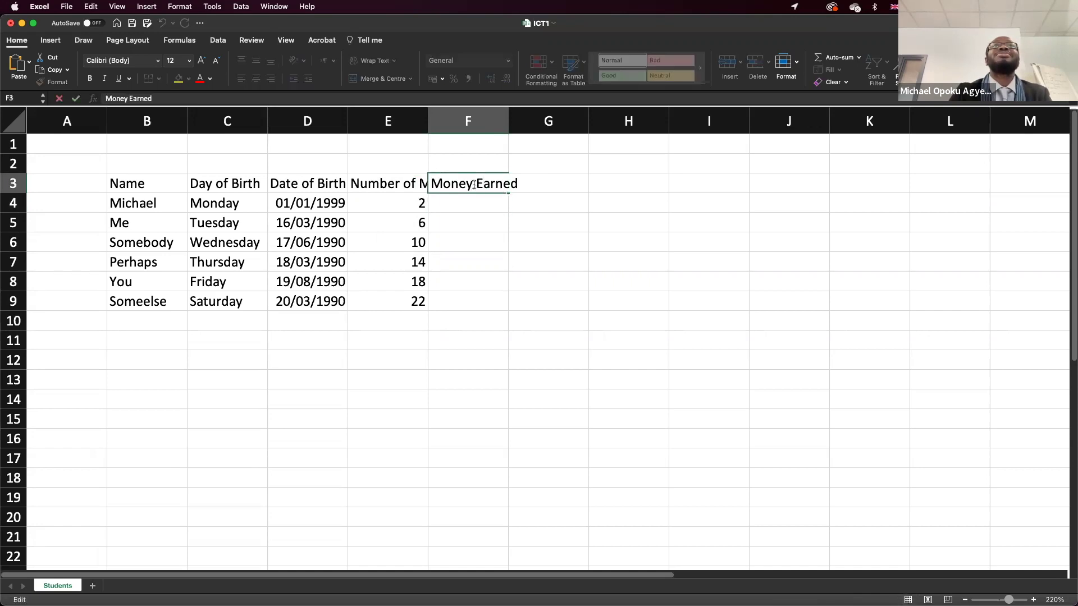
{"action": "left_click_drag", "start_coordinate": [475, 185], "coordinate": [547, 186]}
{"action": "key", "text": "BackSpace"}
{"action": "type", "text": "Sp"}
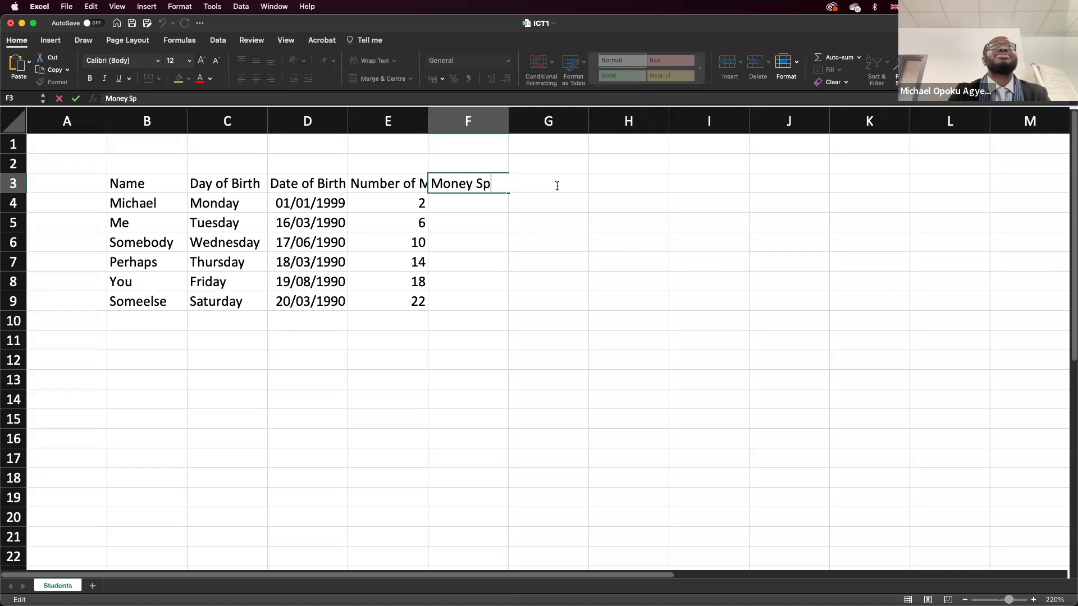
{"action": "type", "text": "ent"}
{"action": "left_click", "coordinate": [502, 204]}
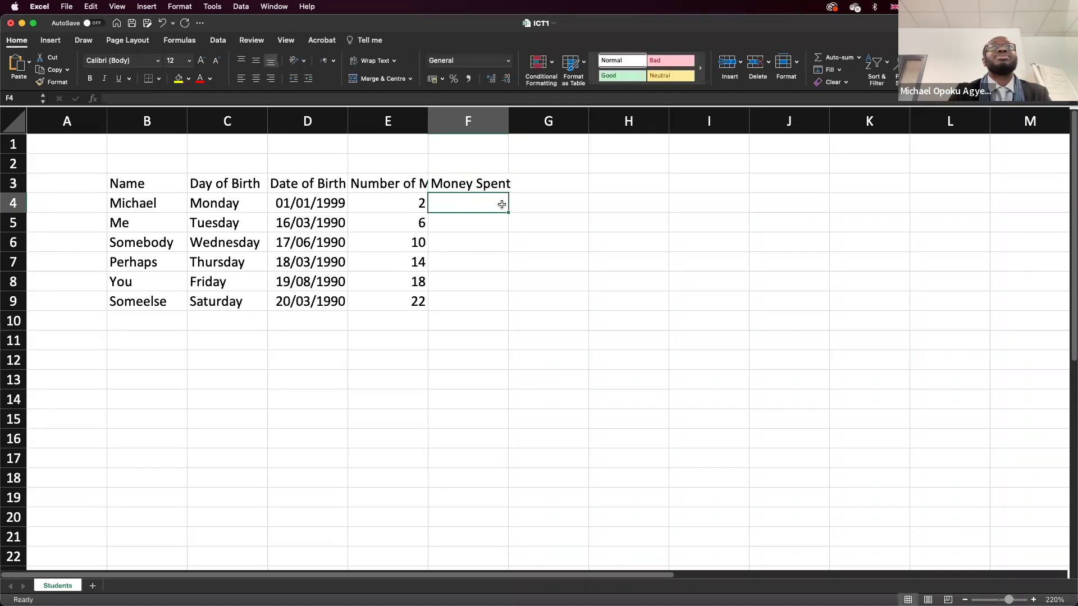
- Calculate the money spent in F4 with the formula =E4*20 and copy the formula down to F9
{"action": "type", "text": "="}
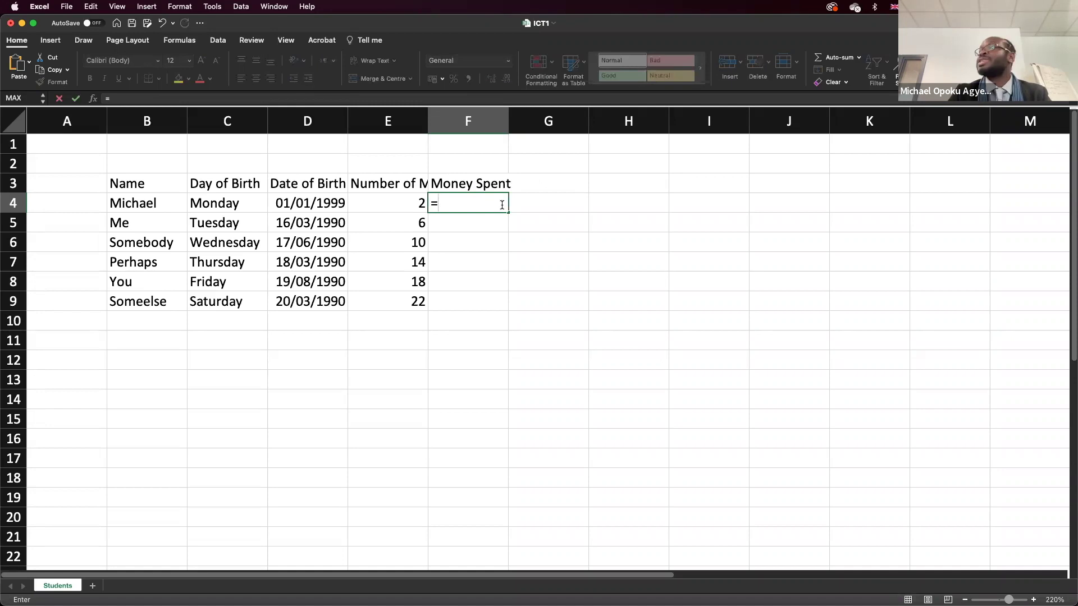
{"action": "type", "text": "E"}
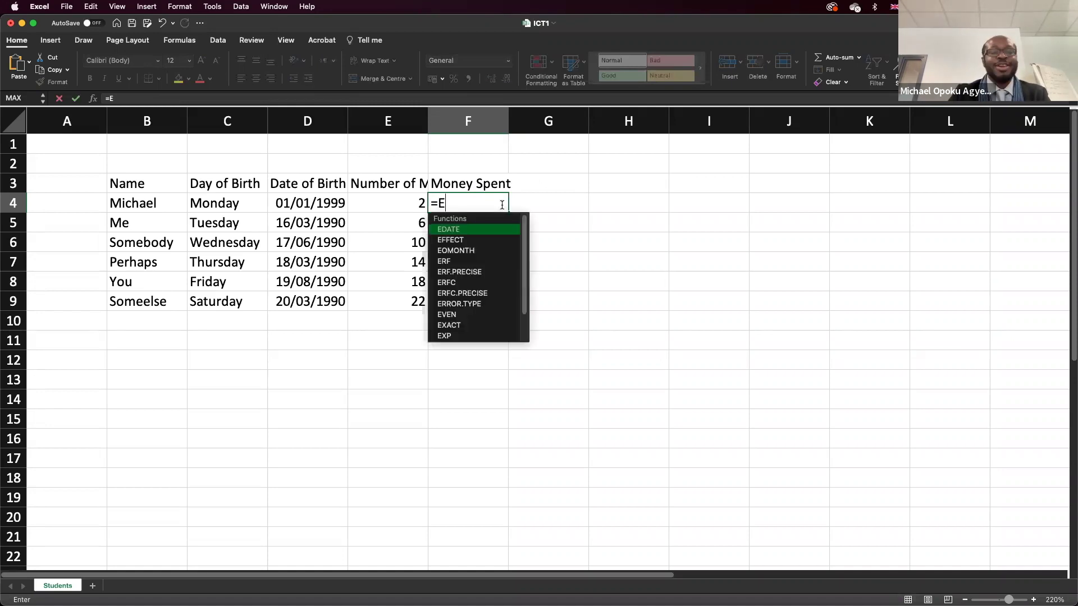
{"action": "type", "text": "4"}
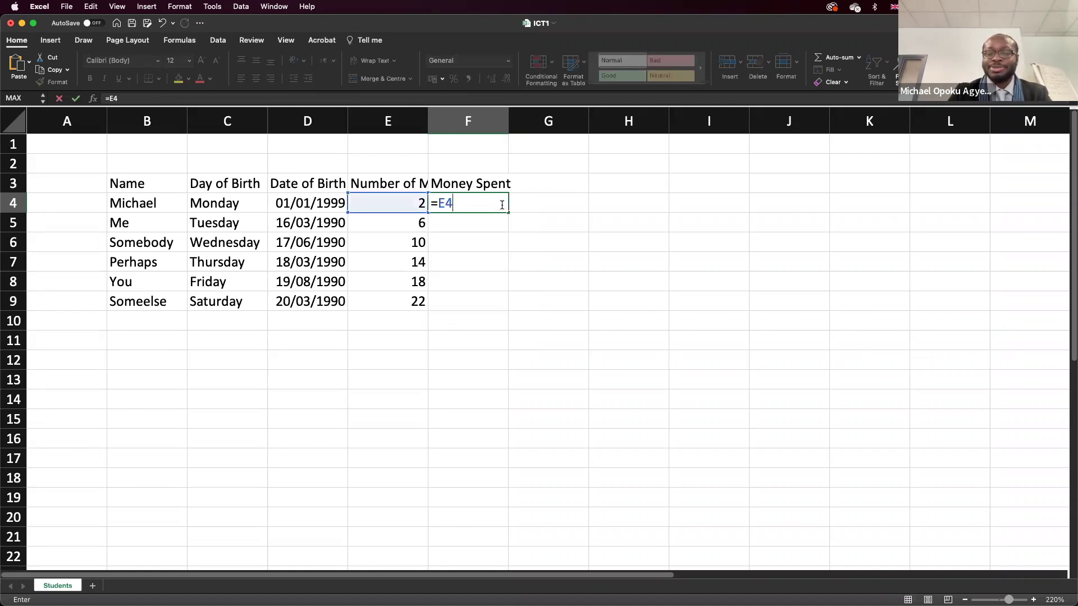
{"action": "type", "text": "*"}
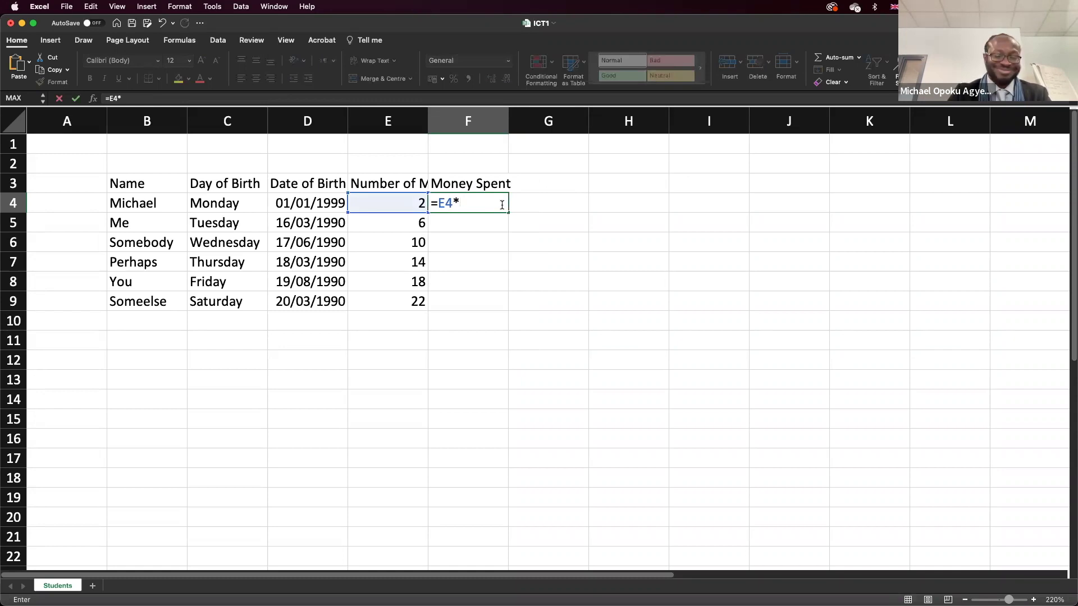
{"action": "type", "text": "20"}
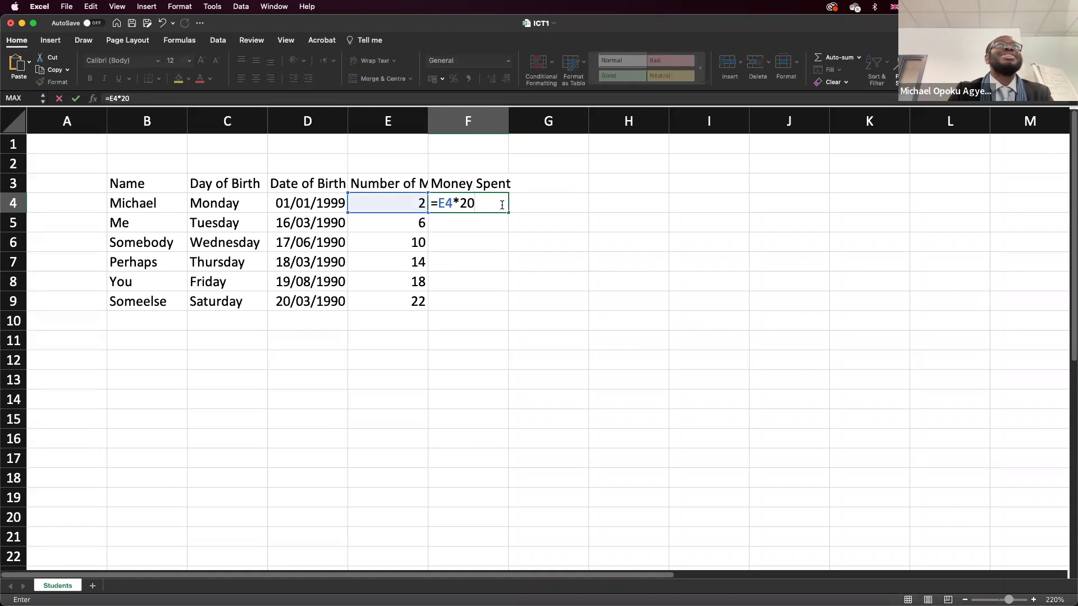
{"action": "key", "text": "Return"}
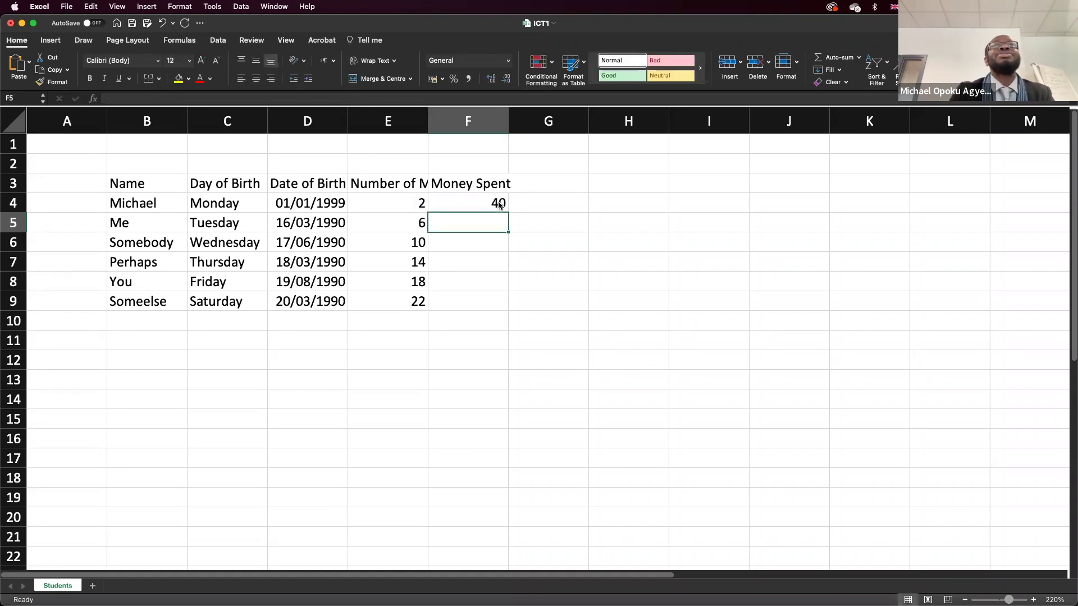
{"action": "left_click", "coordinate": [500, 205]}
{"action": "left_click_drag", "start_coordinate": [506, 212], "coordinate": [506, 315]}
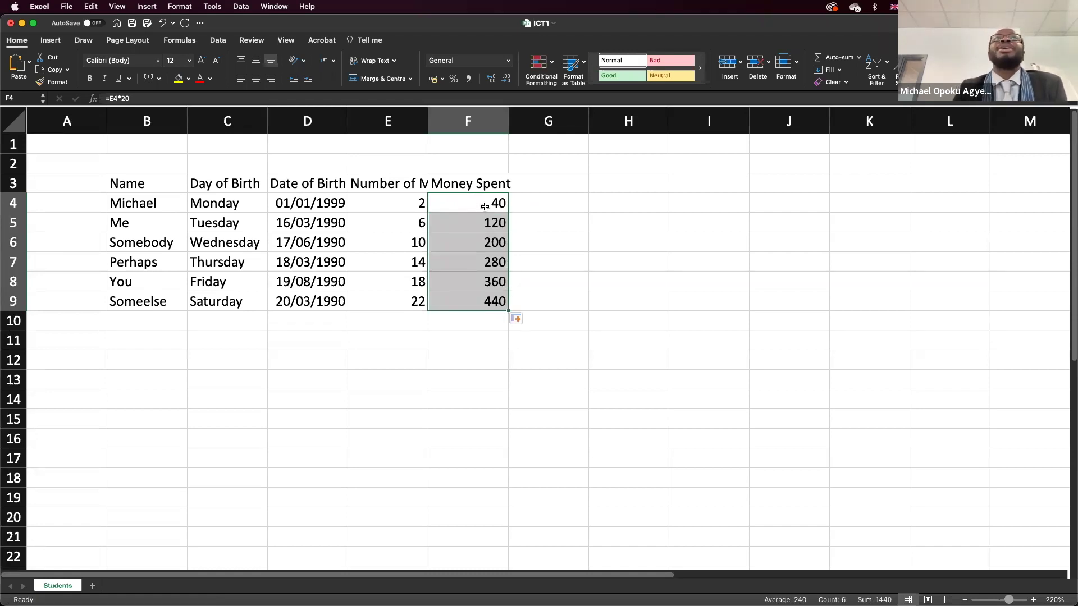
{"action": "left_click", "coordinate": [419, 205]}
{"action": "left_click", "coordinate": [486, 203]}
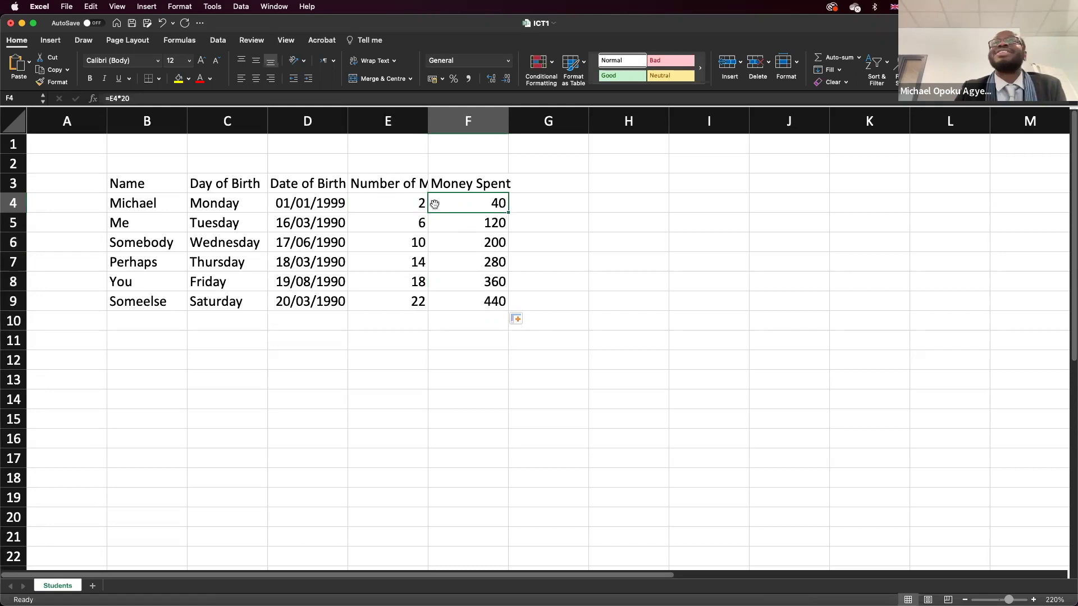
{"action": "left_click_drag", "start_coordinate": [461, 199], "coordinate": [463, 299]}
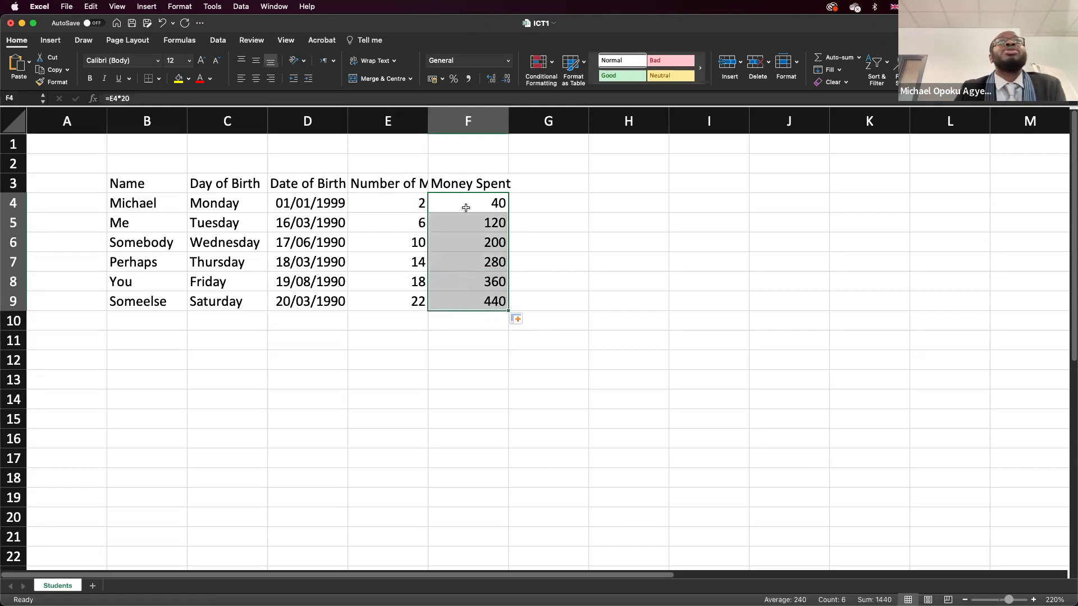
{"action": "left_click", "coordinate": [508, 61]}
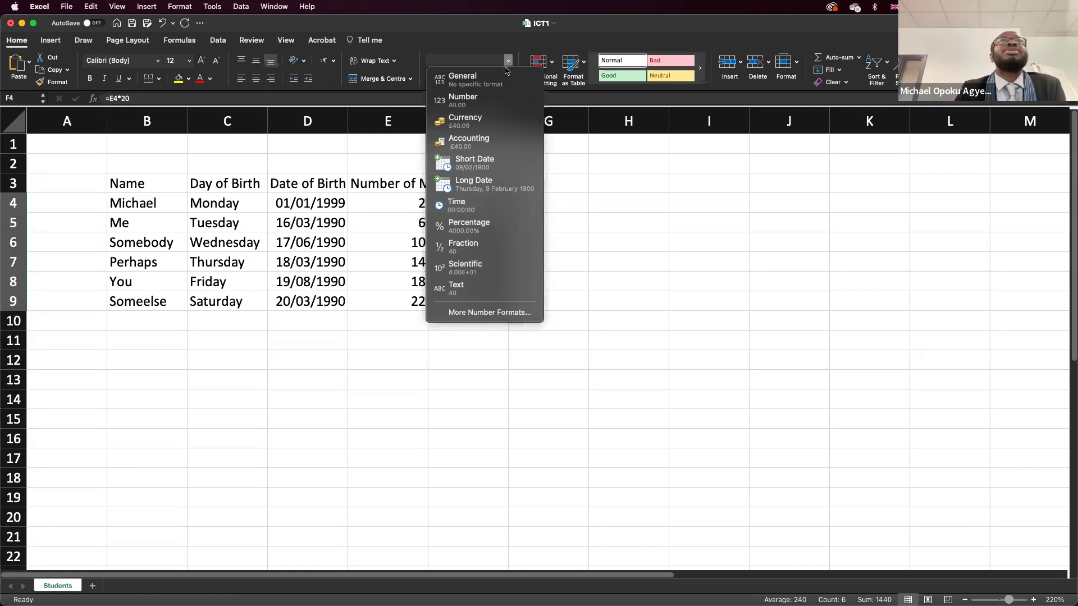
{"action": "left_click", "coordinate": [575, 185]}
{"action": "left_click", "coordinate": [494, 201]}
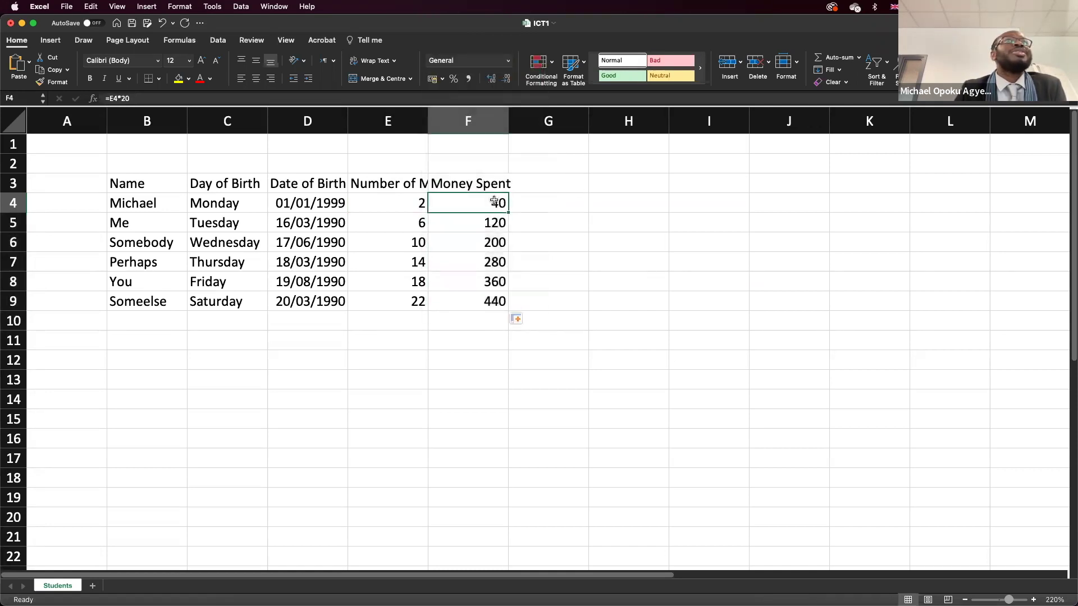
- Re-enter the formula =E4*20 in cell F4
{"action": "type", "text": "="}
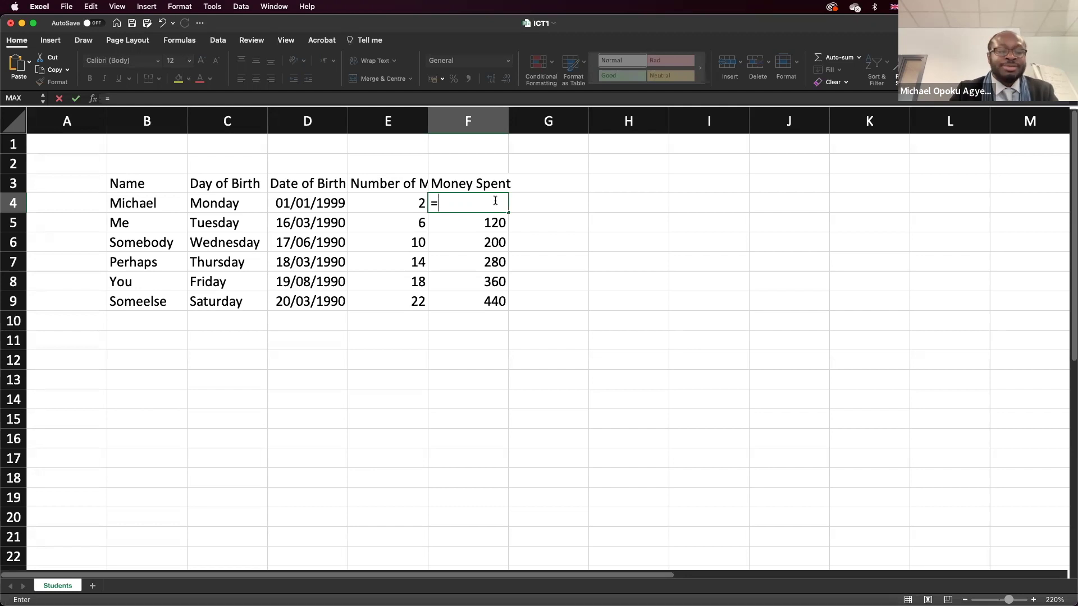
{"action": "type", "text": "E"}
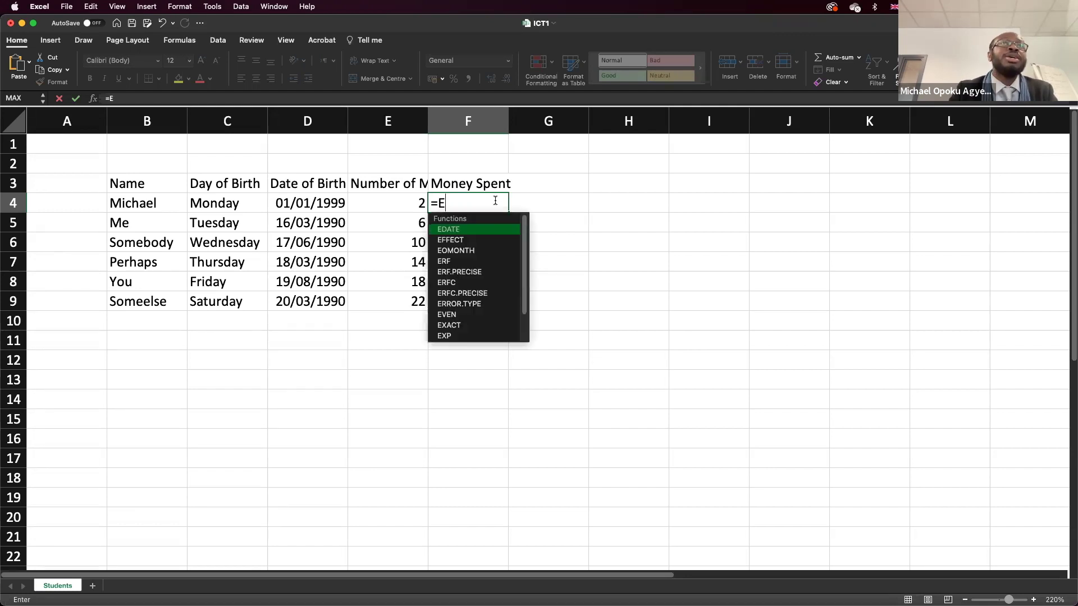
{"action": "type", "text": "4*20"}
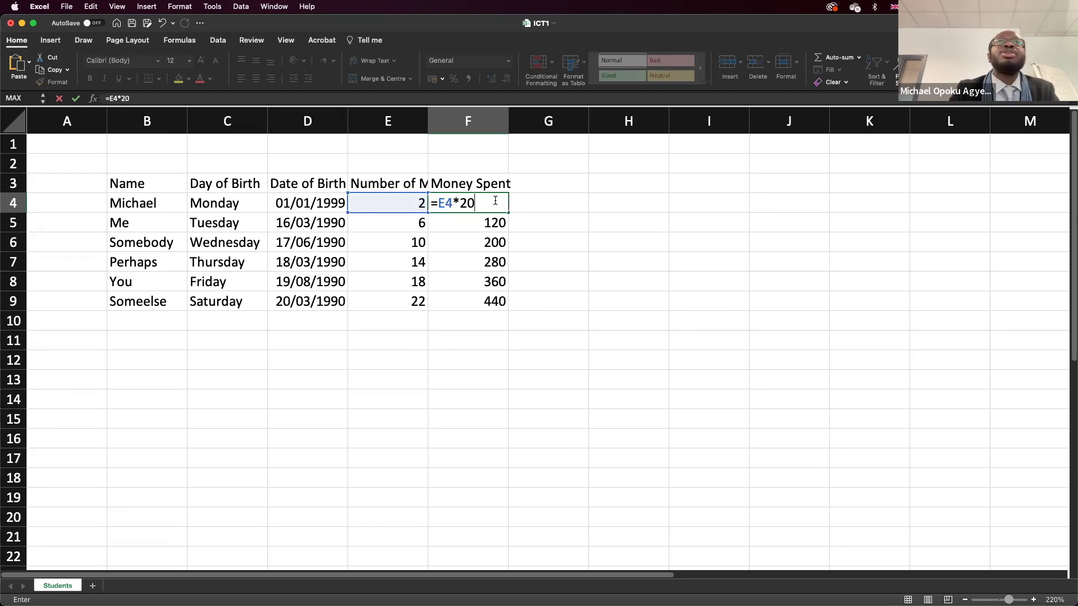
{"action": "key", "text": "Return"}
{"action": "left_click", "coordinate": [496, 204]}
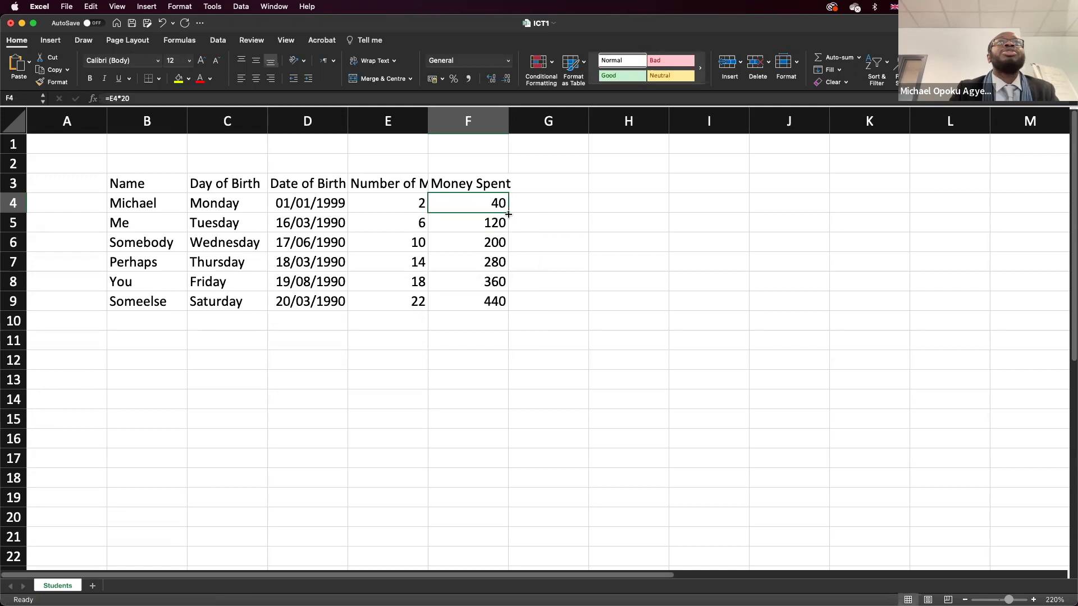
- Clear the Money Spent results from F5:F9 and from F4
{"action": "left_click_drag", "start_coordinate": [499, 220], "coordinate": [489, 301]}
{"action": "key", "text": "Delete"}
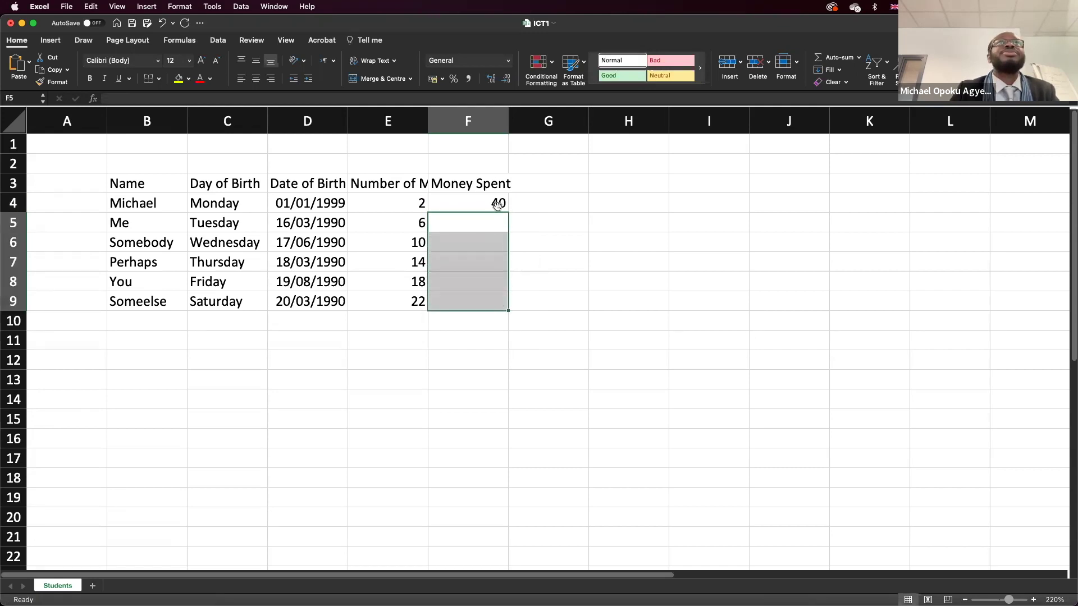
{"action": "left_click", "coordinate": [497, 205]}
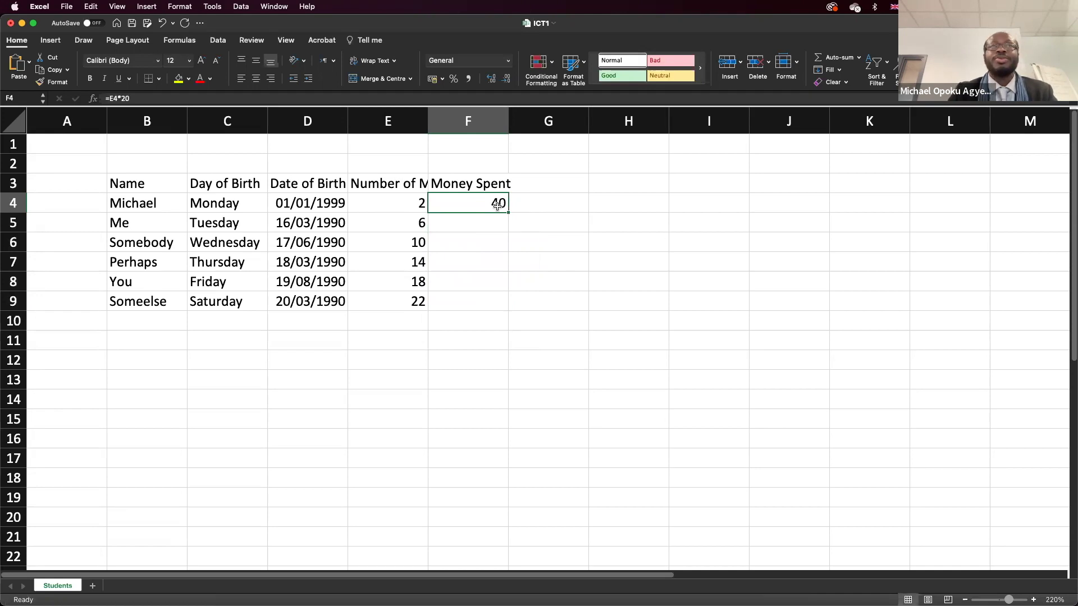
{"action": "key", "text": "Delete"}
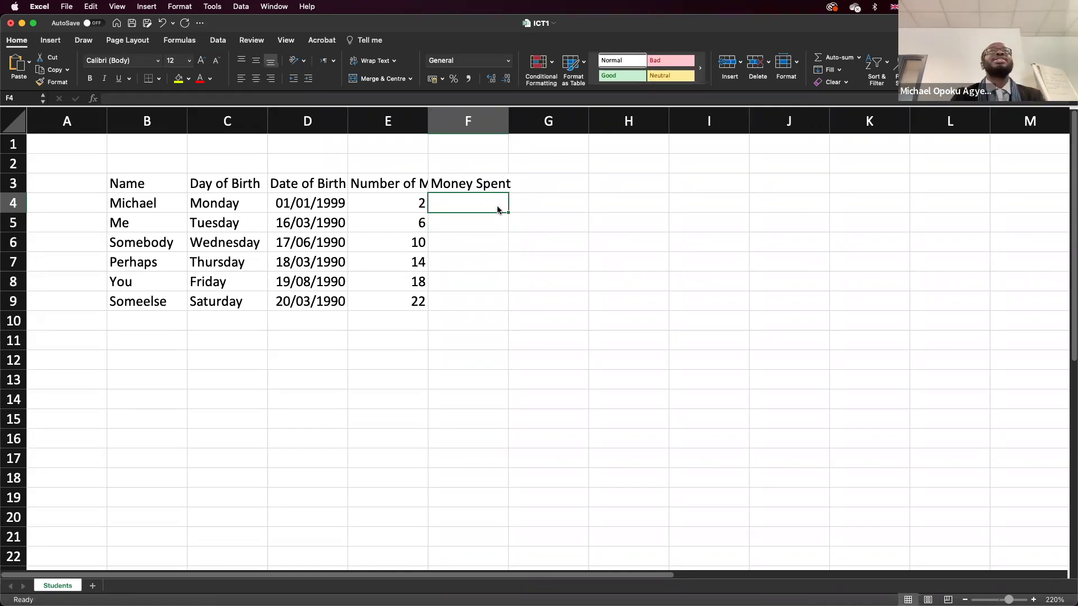
- Calculate the money spent in the emptied F4 with =E4*20 and fill the formula down through F9
{"action": "type", "text": "="}
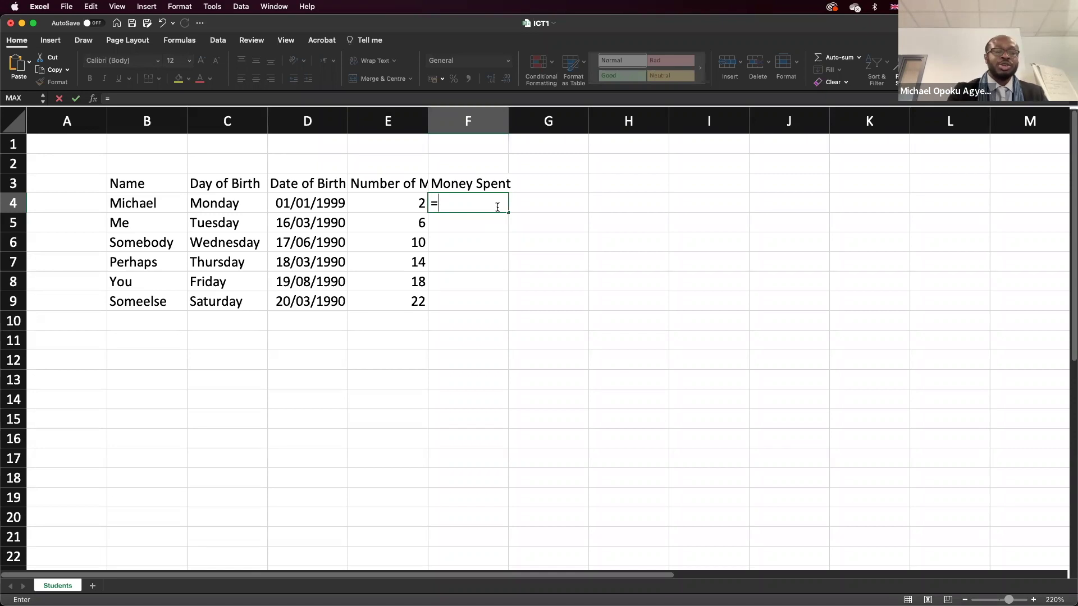
{"action": "type", "text": "e"}
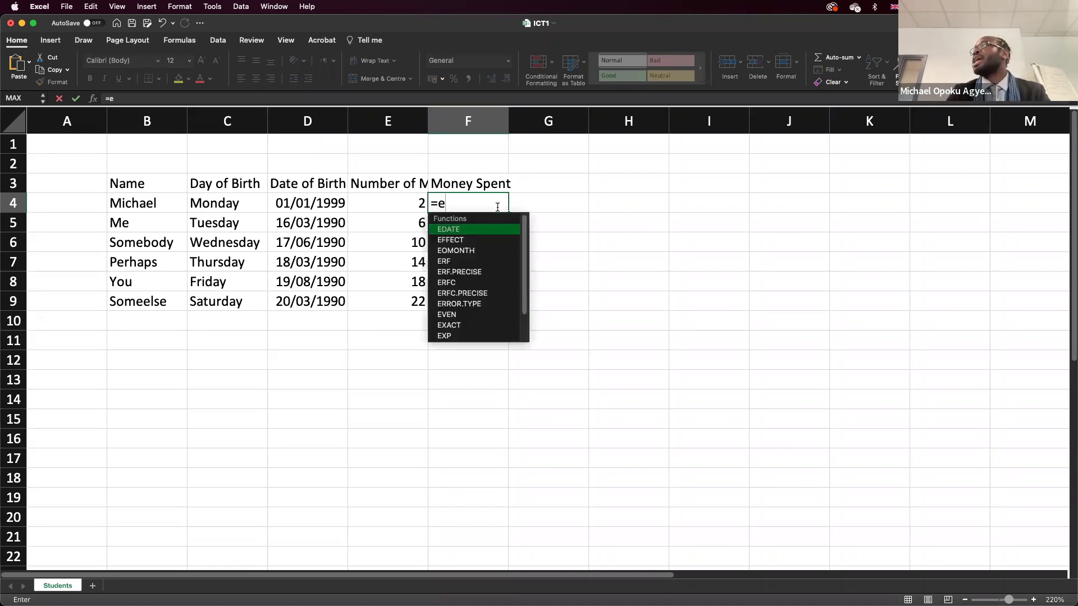
{"action": "type", "text": "4"}
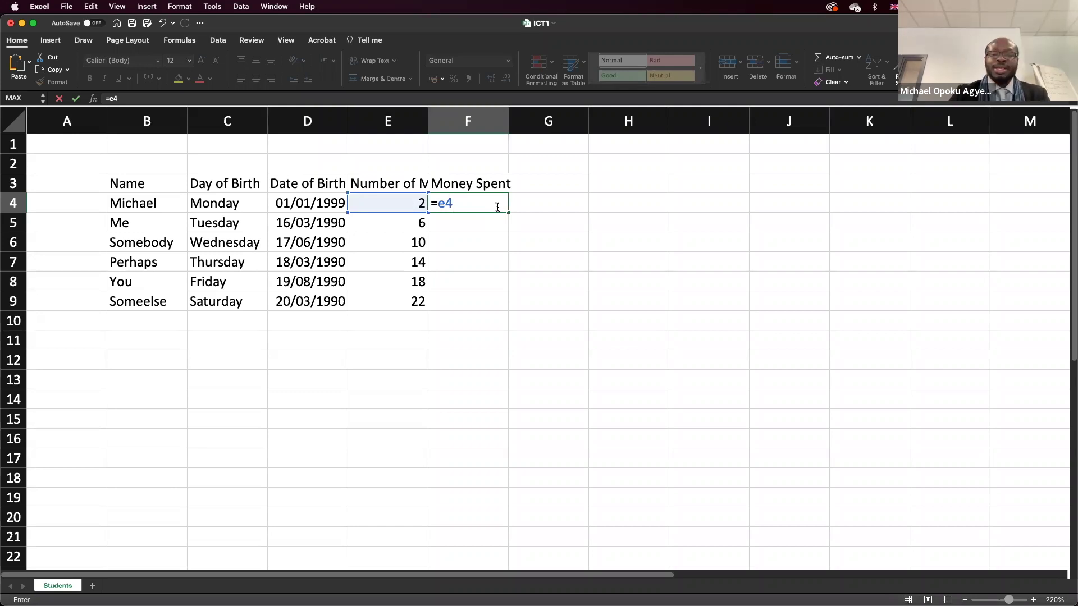
{"action": "type", "text": "*"}
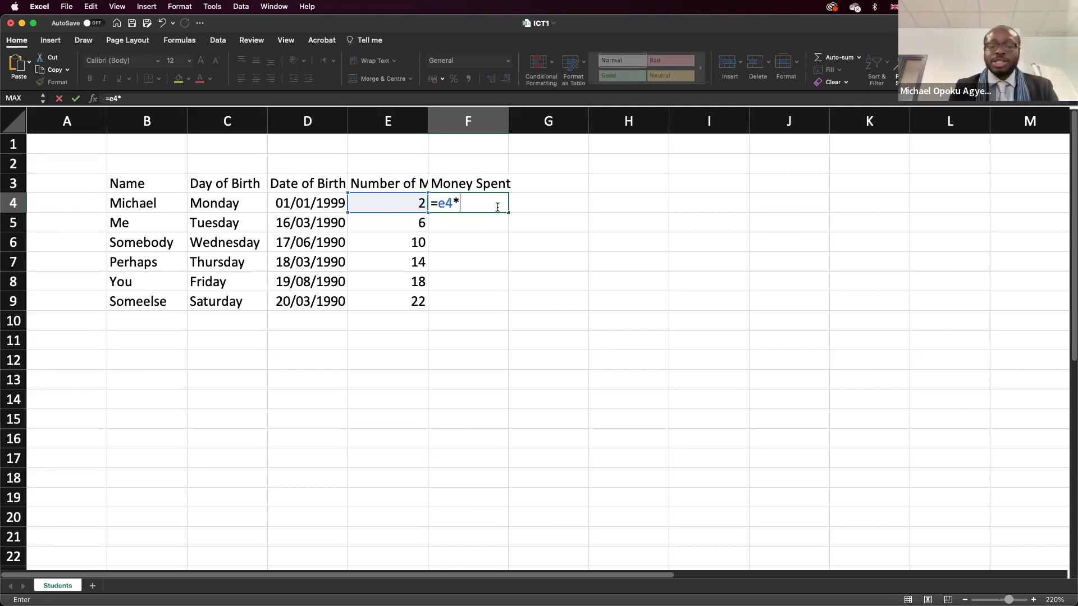
{"action": "type", "text": "20"}
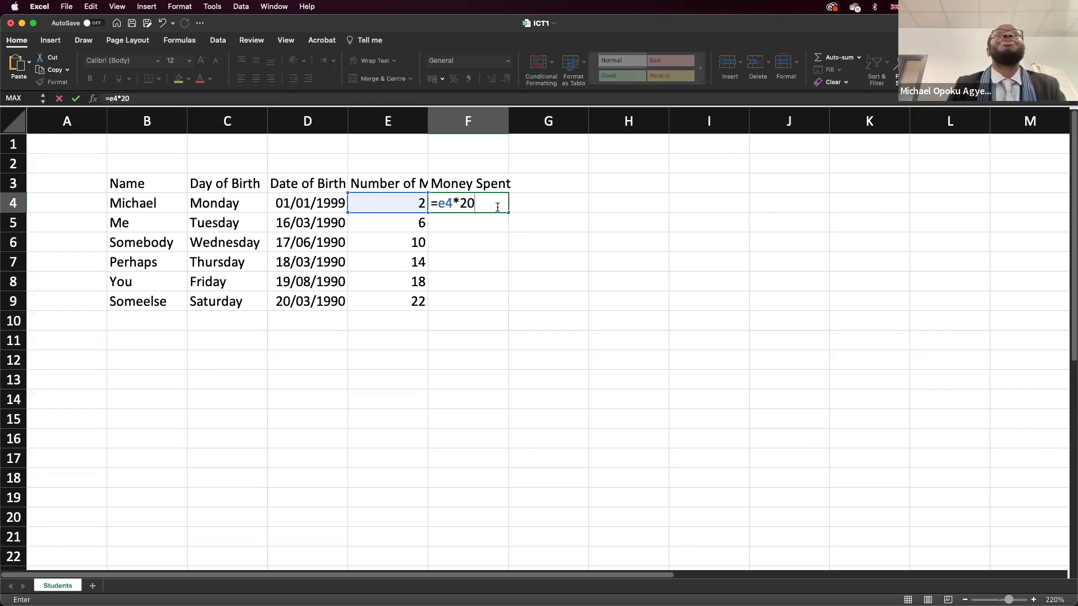
{"action": "key", "text": "Return"}
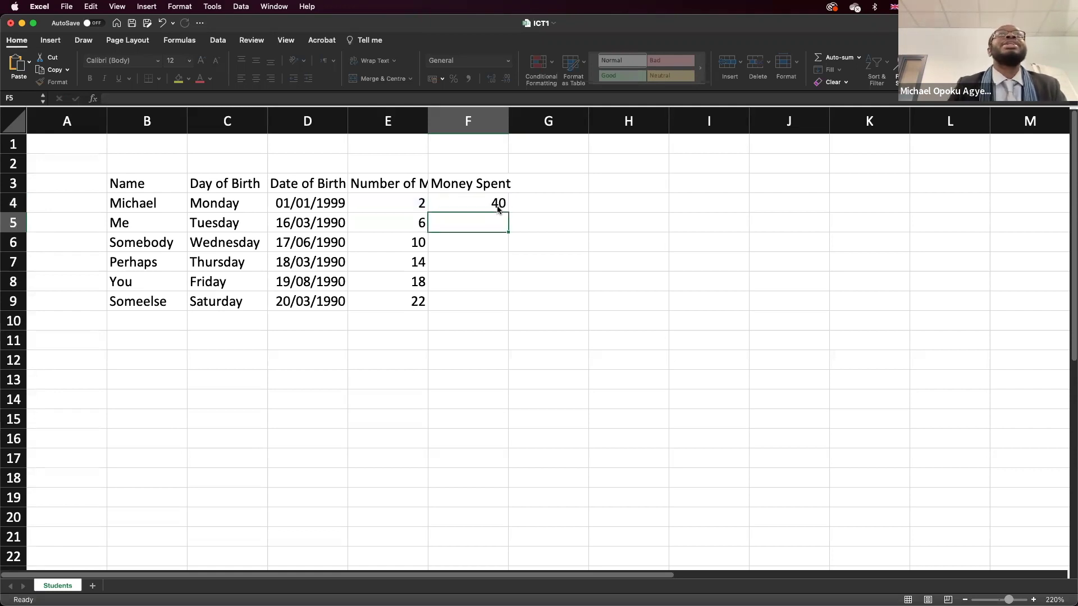
{"action": "left_click", "coordinate": [497, 208]}
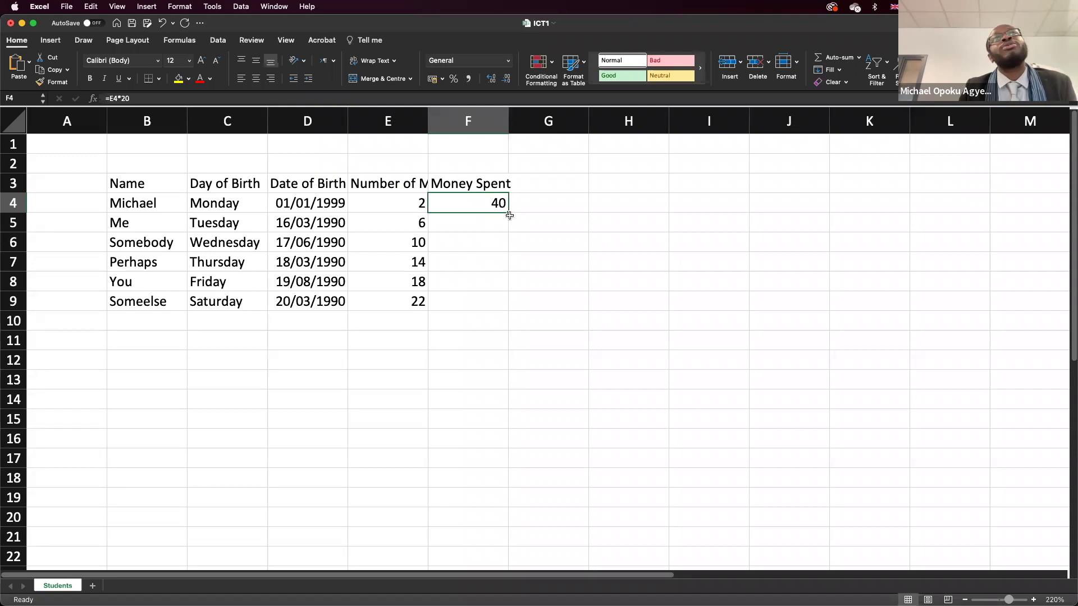
{"action": "left_click_drag", "start_coordinate": [509, 213], "coordinate": [509, 303]}
{"action": "left_click", "coordinate": [539, 295]}
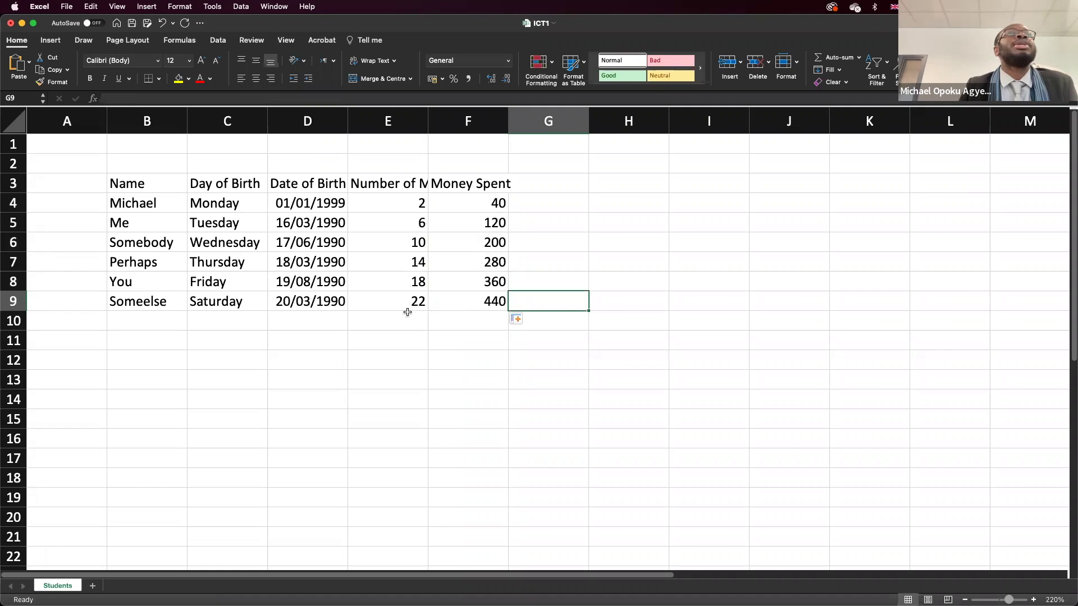
- Inspect the Money Spent formulas in F9 and F4 without changing them
{"action": "left_click", "coordinate": [469, 300]}
{"action": "double_click", "coordinate": [469, 300]}
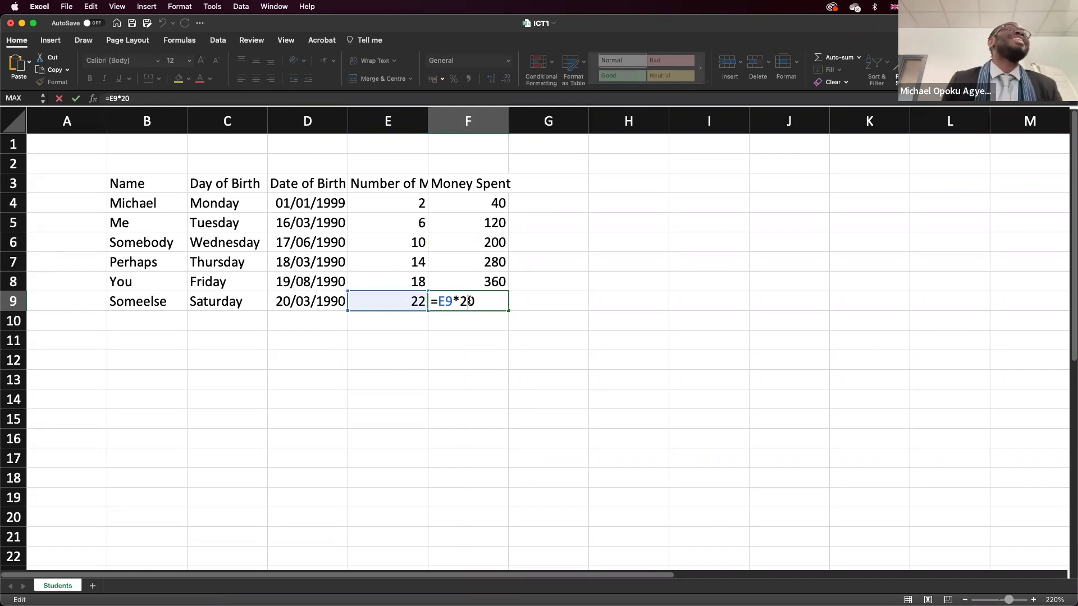
{"action": "key", "text": "Return"}
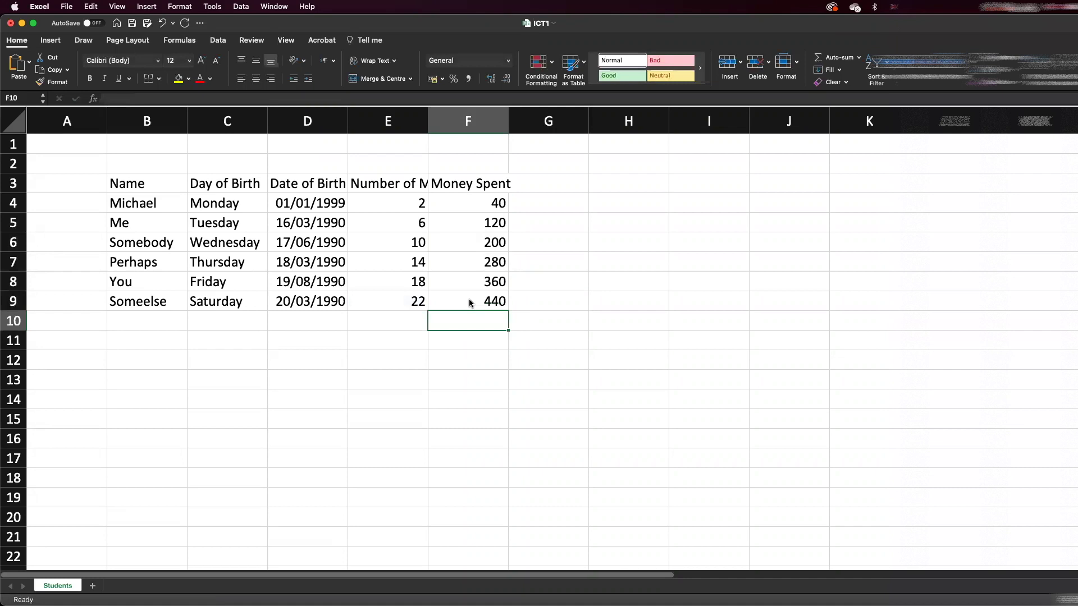
{"action": "mouse_move", "coordinate": [825, 584]}
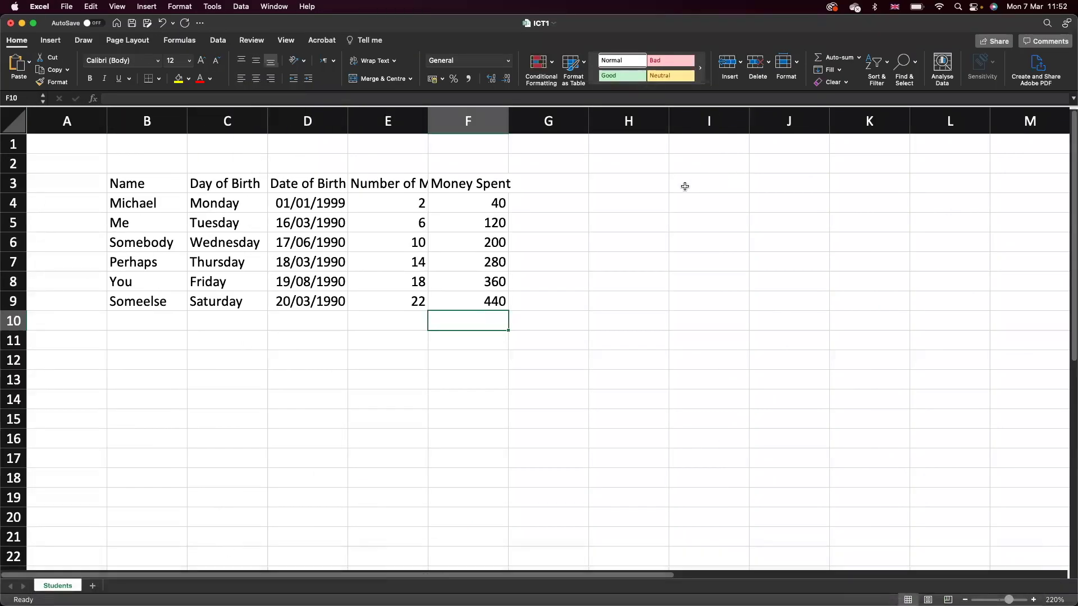
{"action": "double_click", "coordinate": [465, 204]}
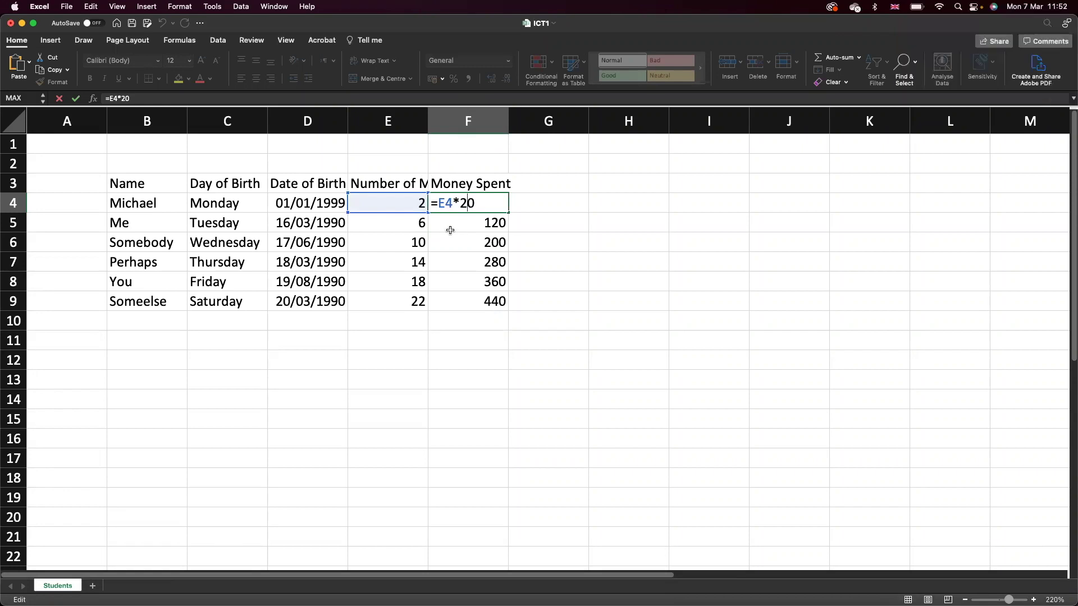
{"action": "key", "text": "Return"}
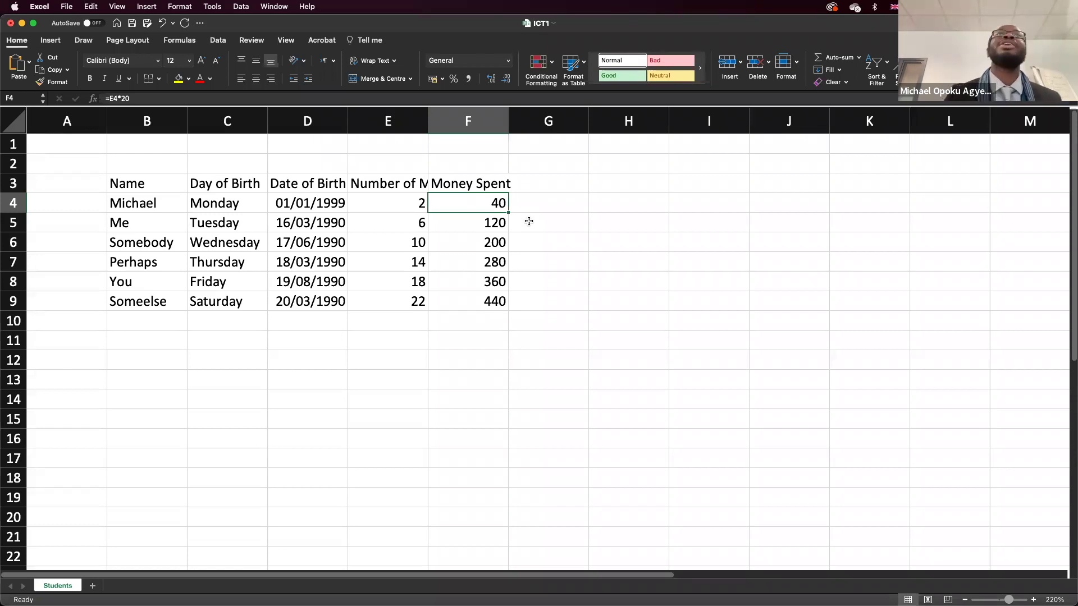
- Try the Currency number format on the Money Spent values in F4:F9 and undo it
{"action": "left_click_drag", "start_coordinate": [489, 204], "coordinate": [496, 306]}
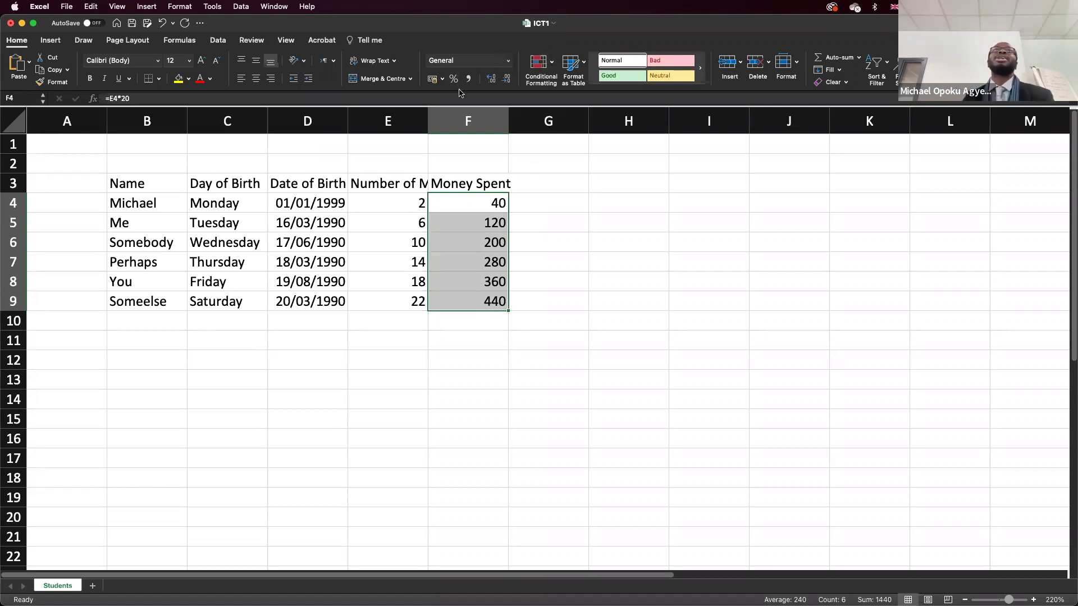
{"action": "left_click", "coordinate": [508, 60]}
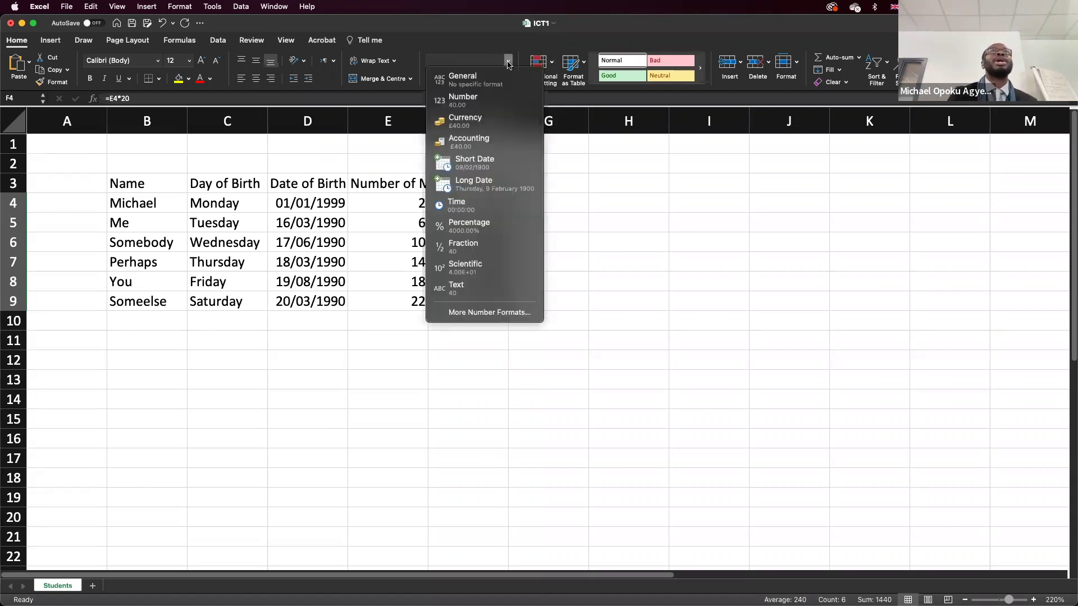
{"action": "left_click", "coordinate": [482, 122]}
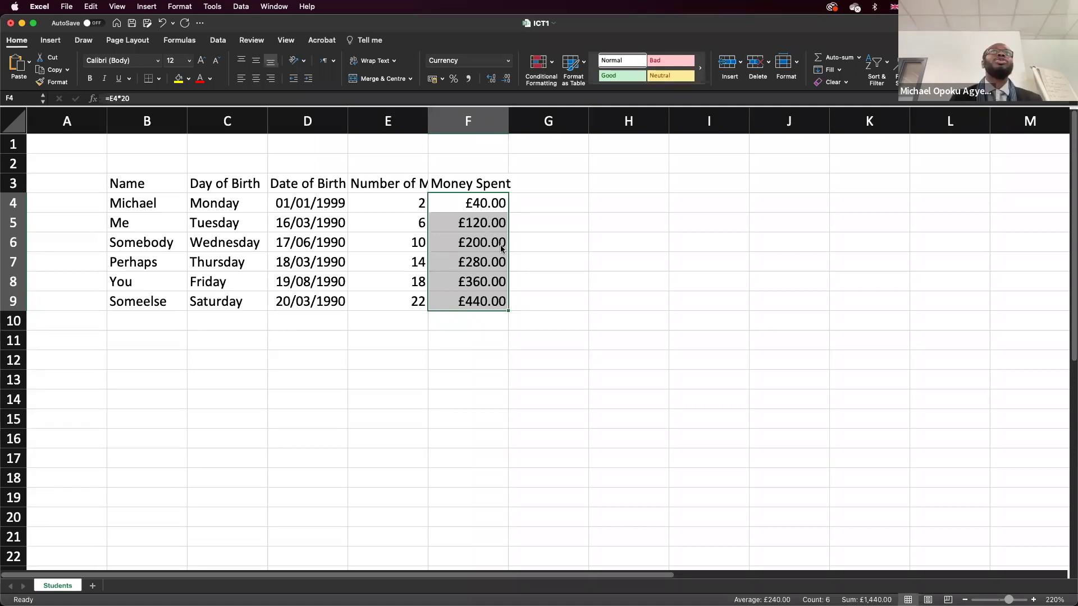
{"action": "key", "text": "ctrl+shift+asciitilde"}
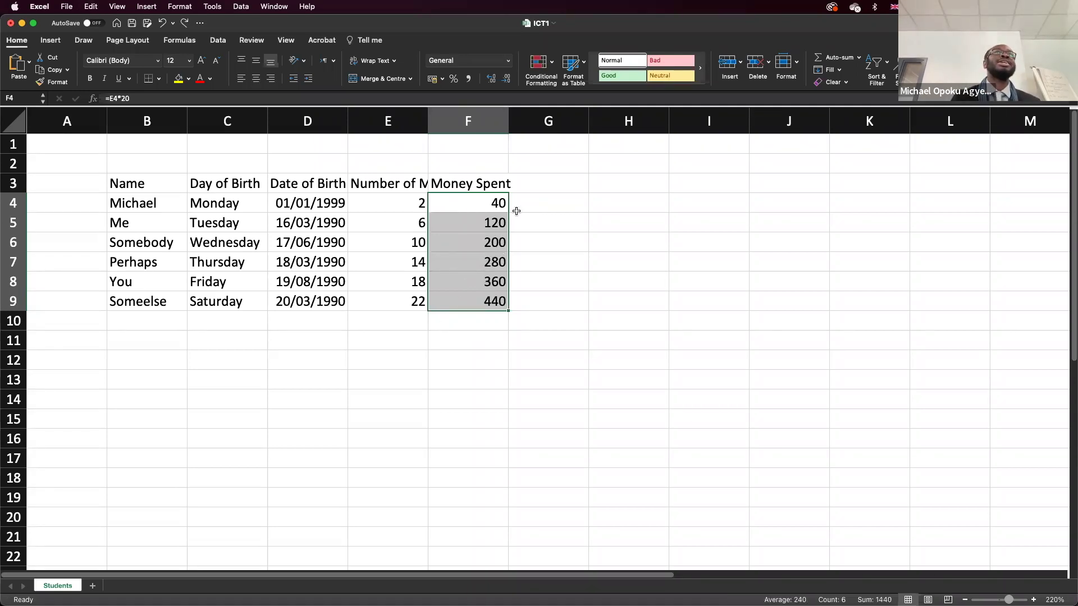
{"action": "left_click", "coordinate": [496, 126]}
- Format the Money Spent values in F4:F9 as Currency
{"action": "left_click_drag", "start_coordinate": [485, 208], "coordinate": [486, 297]}
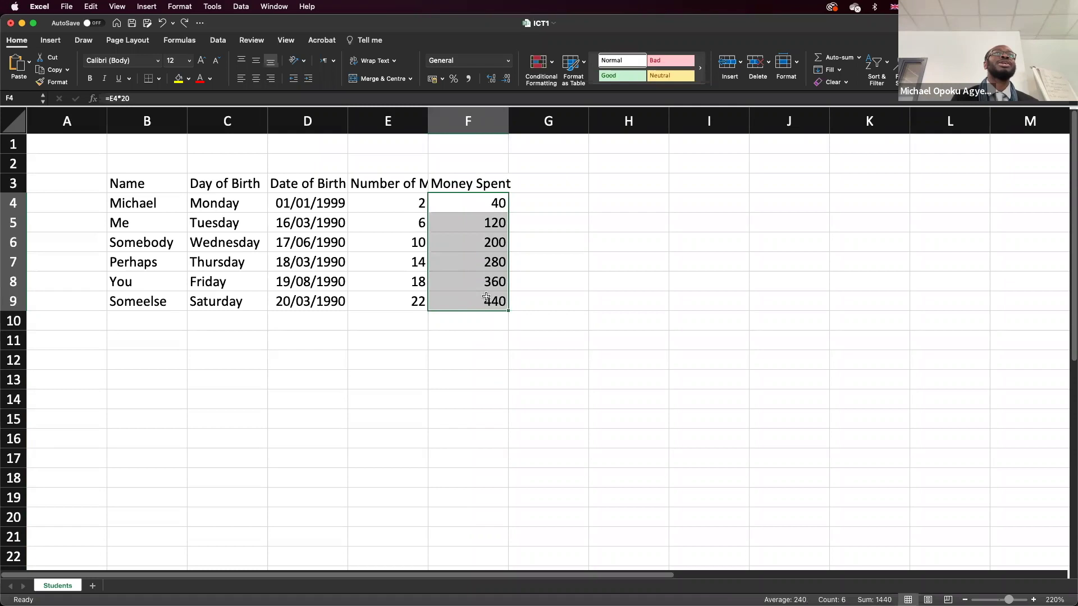
{"action": "left_click", "coordinate": [507, 60]}
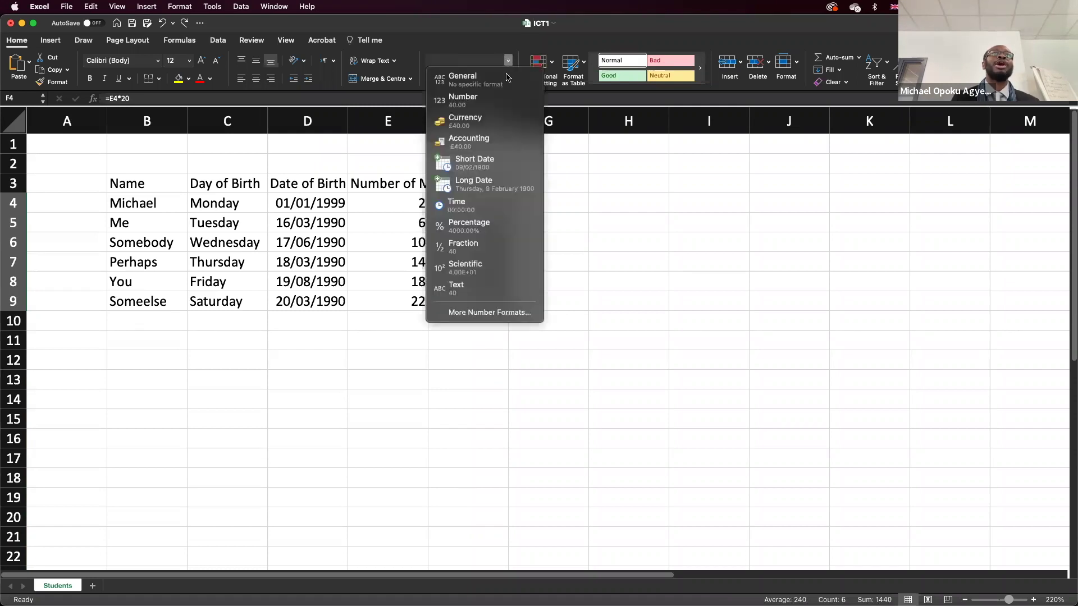
{"action": "left_click", "coordinate": [493, 119]}
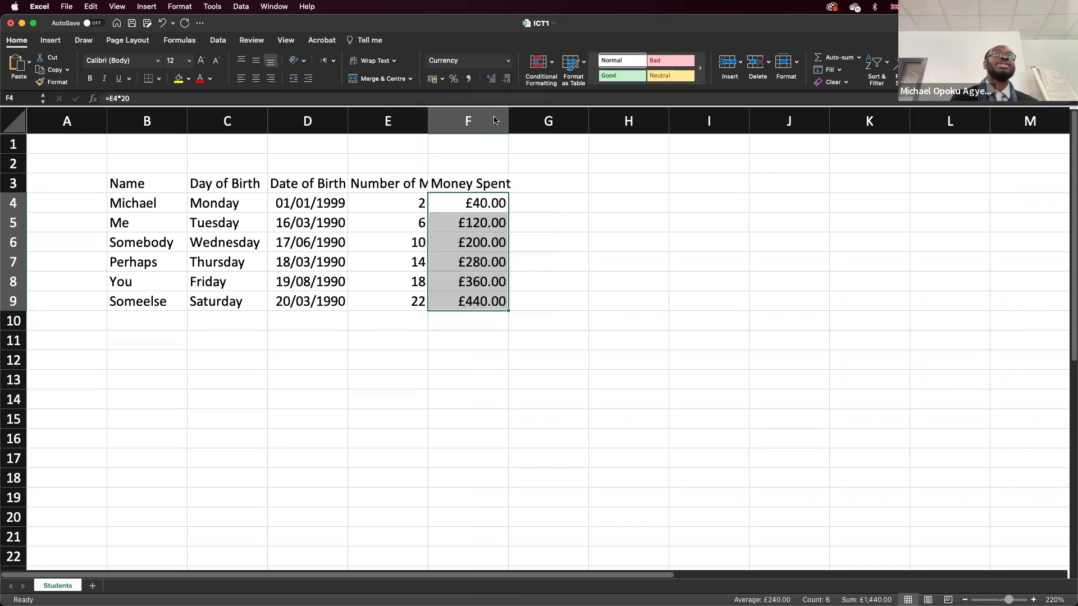
{"action": "left_click", "coordinate": [509, 60]}
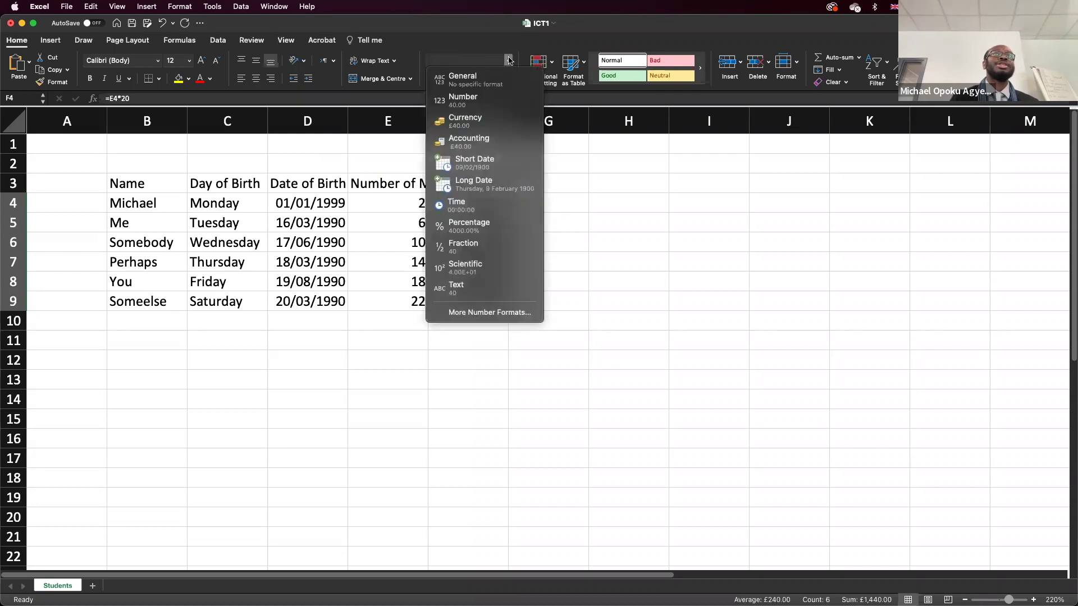
{"action": "left_click", "coordinate": [488, 313]}
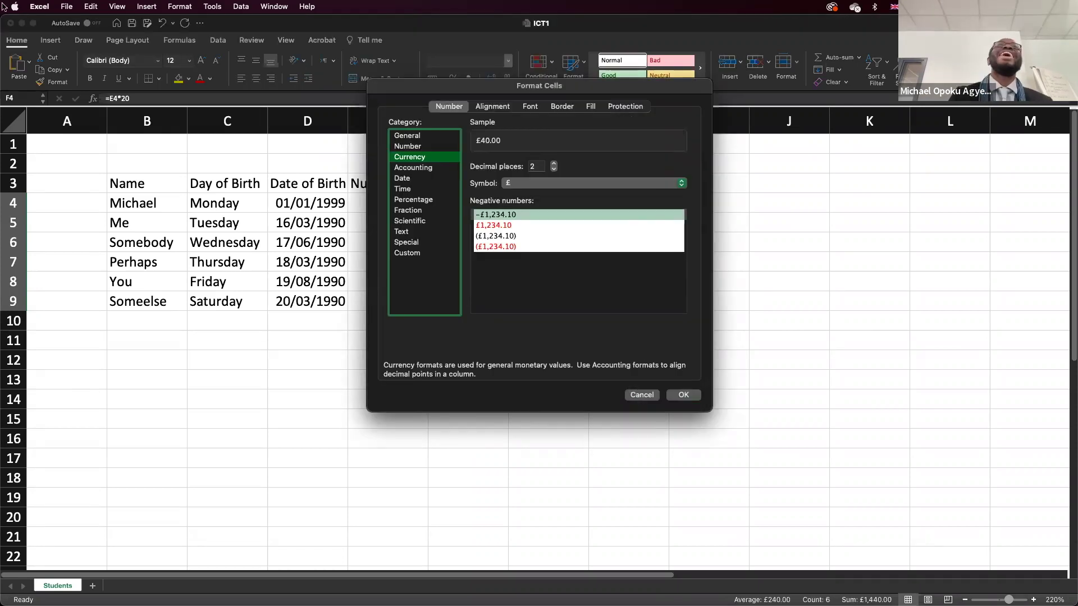
{"action": "left_click", "coordinate": [594, 184]}
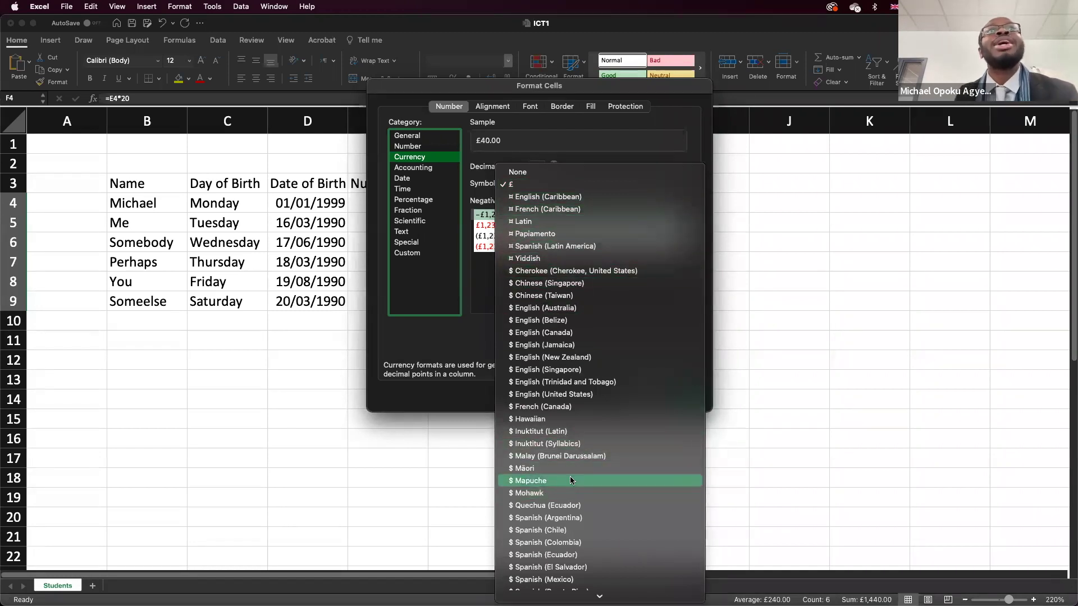
{"action": "left_click", "coordinate": [579, 382]}
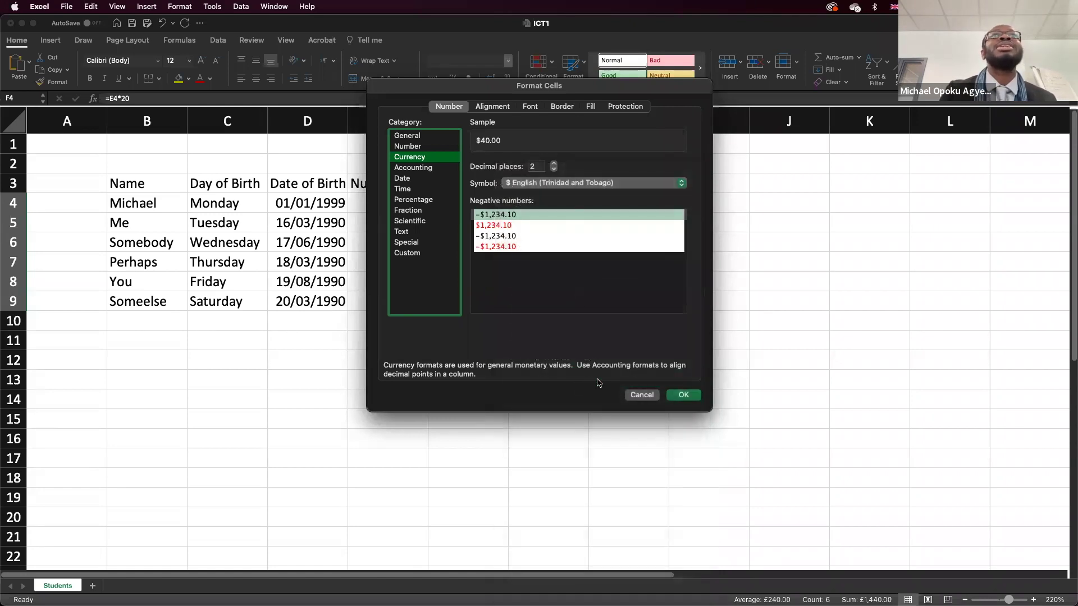
{"action": "left_click", "coordinate": [640, 395]}
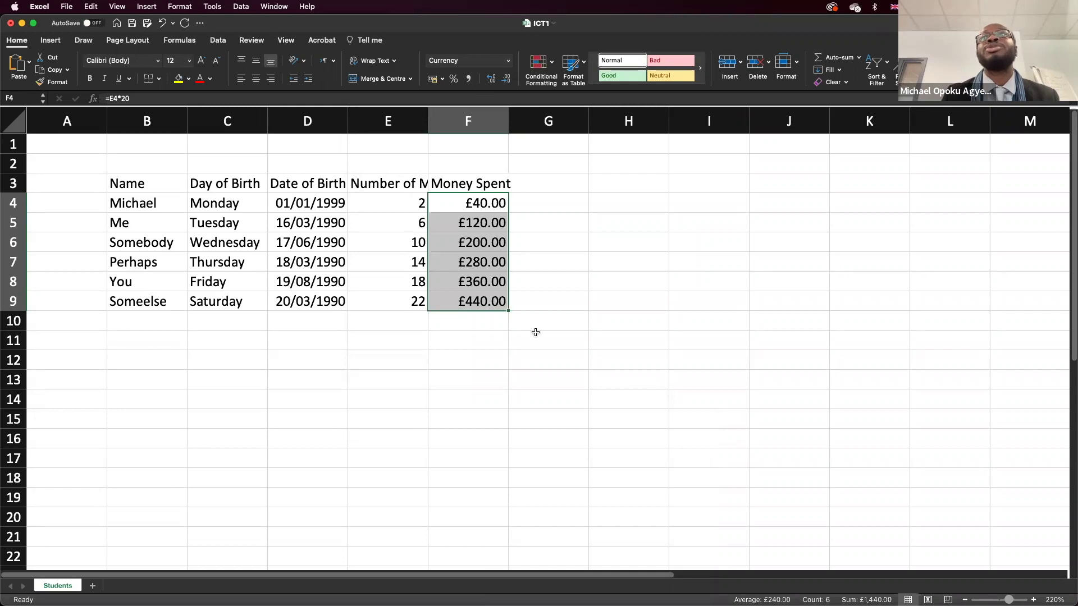
{"action": "scroll", "coordinate": [535, 330], "scroll_direction": "down", "scroll_amount": 1}
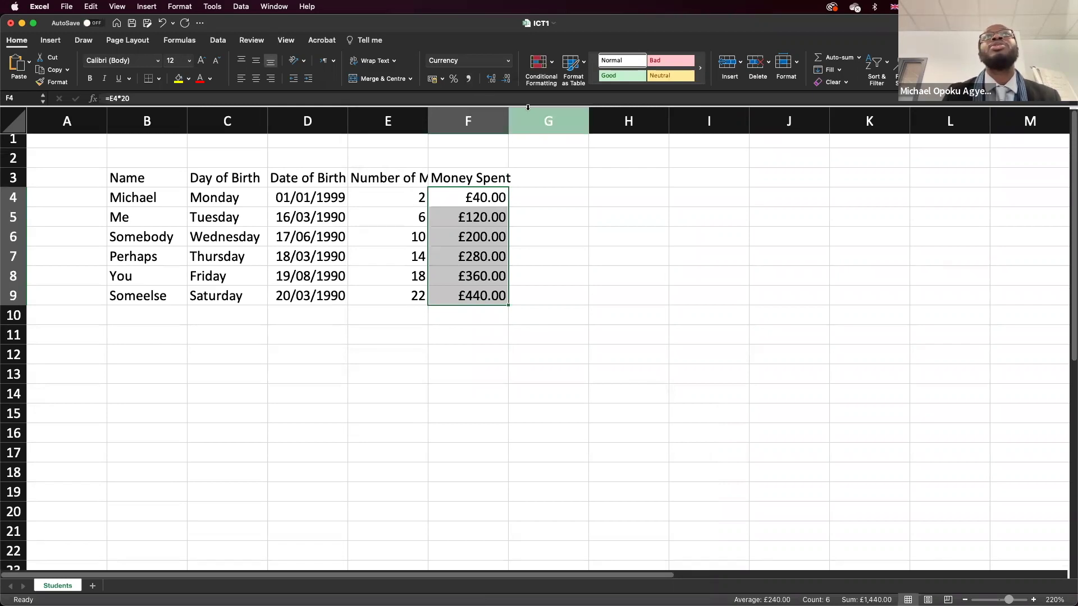
{"action": "left_click", "coordinate": [509, 62]}
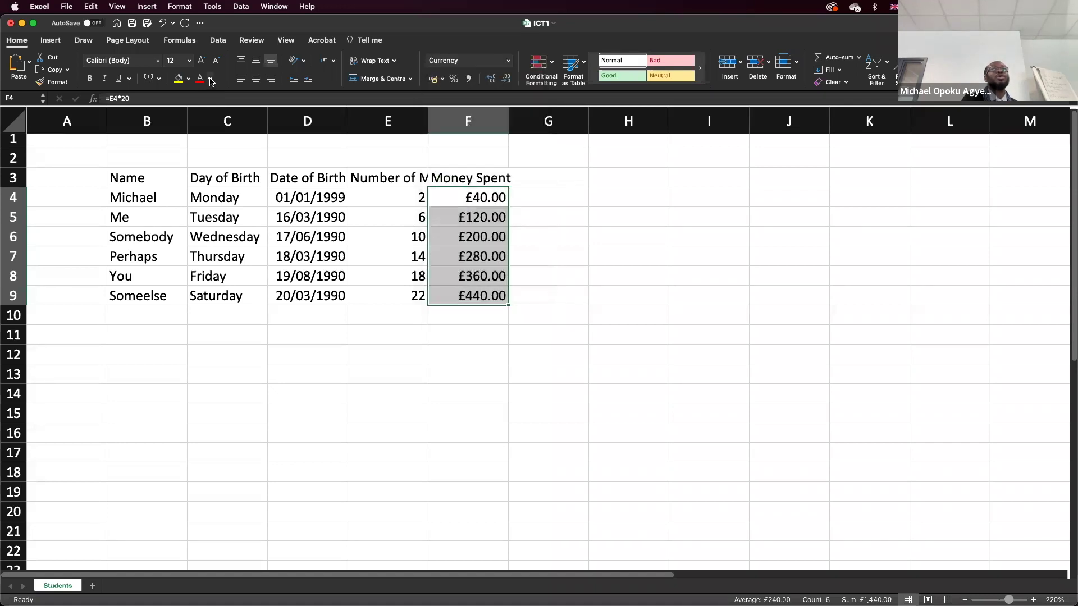
- Examine the detailed Currency format options for the Money Spent values in F4:F9, leaving the settings unchanged
{"action": "left_click", "coordinate": [211, 82]}
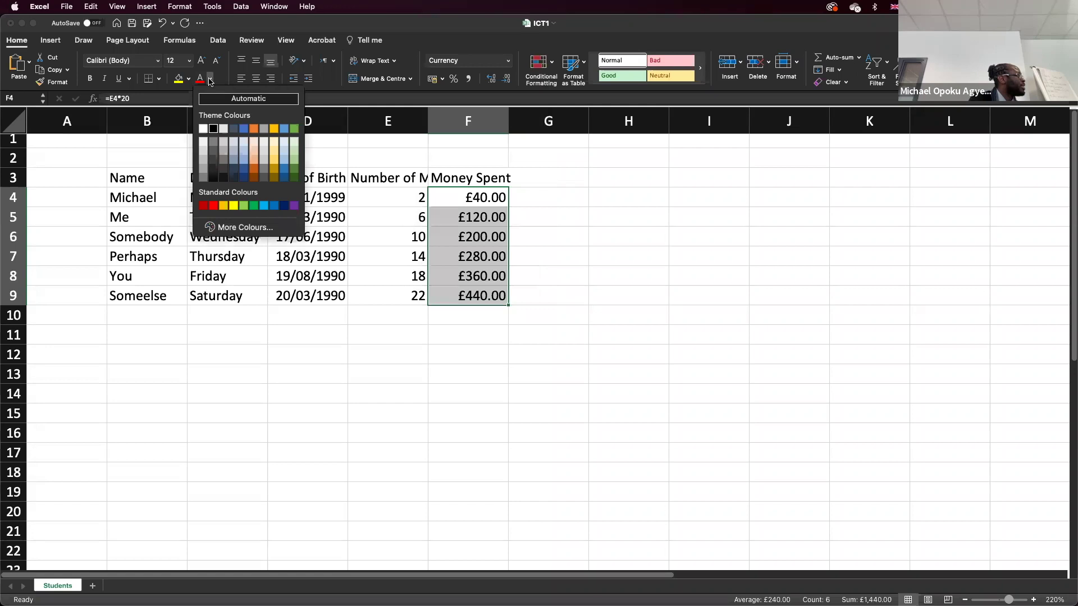
{"action": "left_click", "coordinate": [483, 39]}
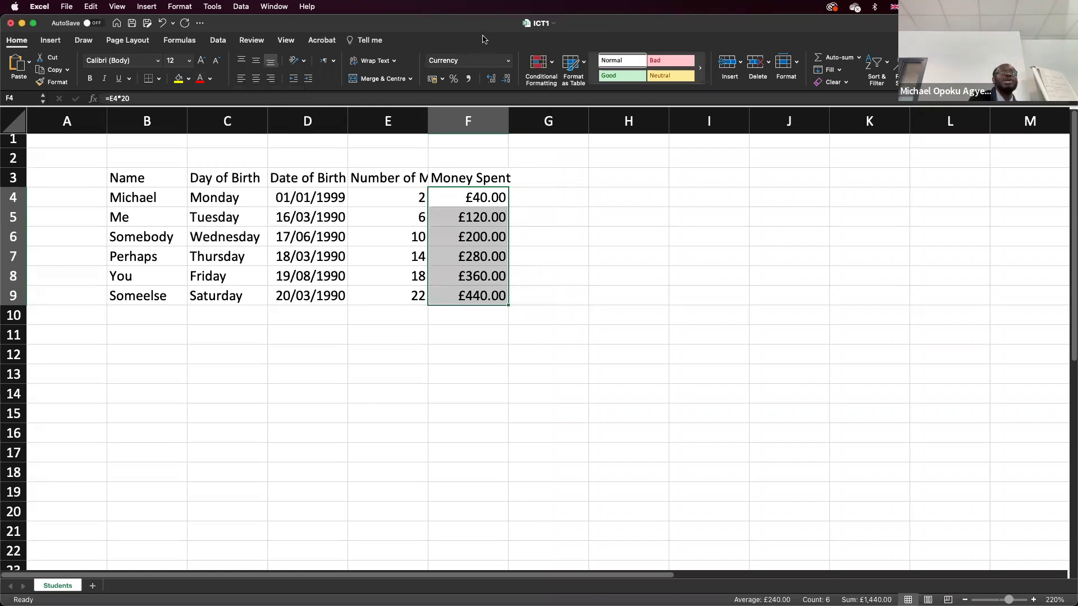
{"action": "left_click", "coordinate": [508, 60]}
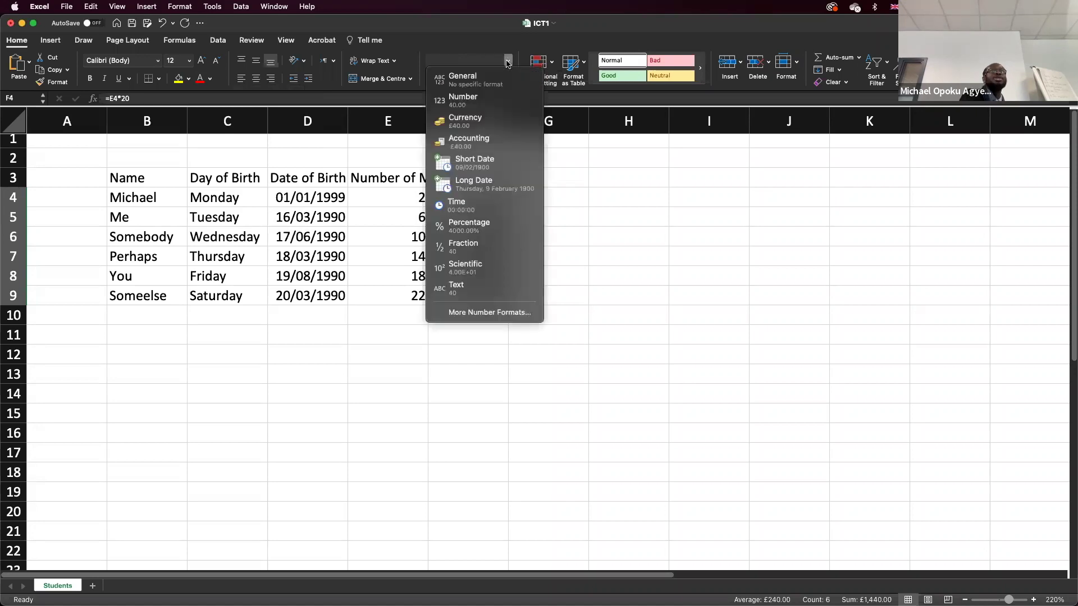
{"action": "left_click", "coordinate": [474, 313]}
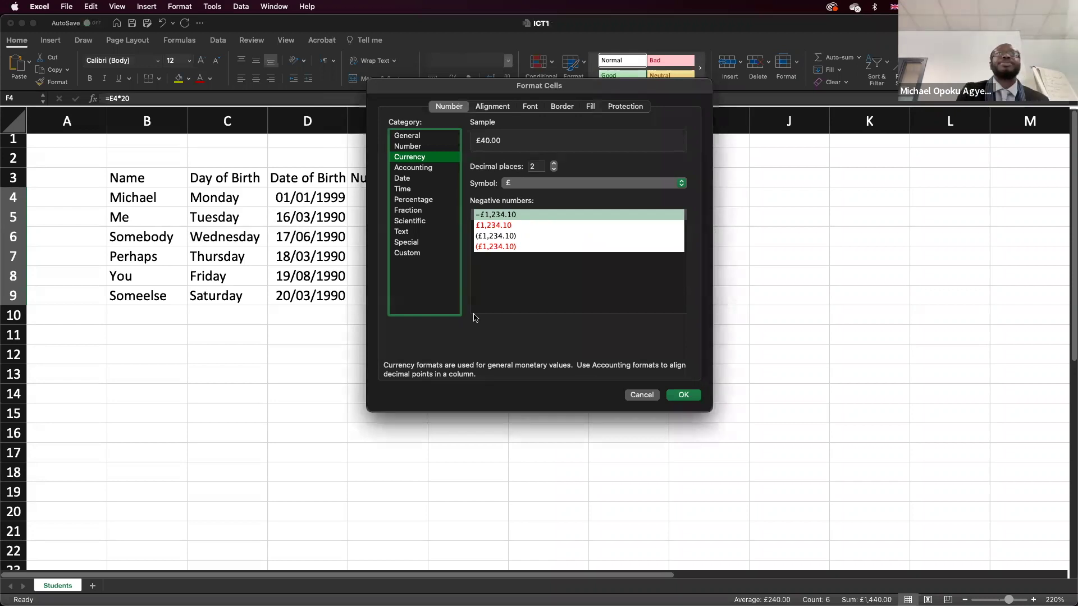
{"action": "left_click", "coordinate": [641, 395]}
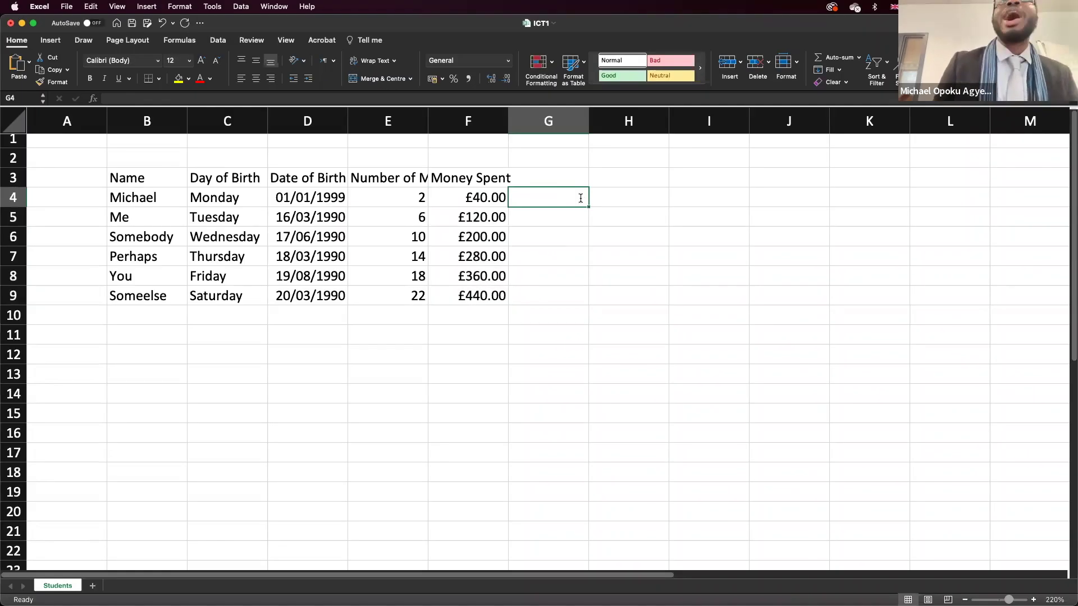
- Enter the formula =sum(e4, f4) in G4 to add the mangoes consumed and the money spent
{"action": "type", "text": "="}
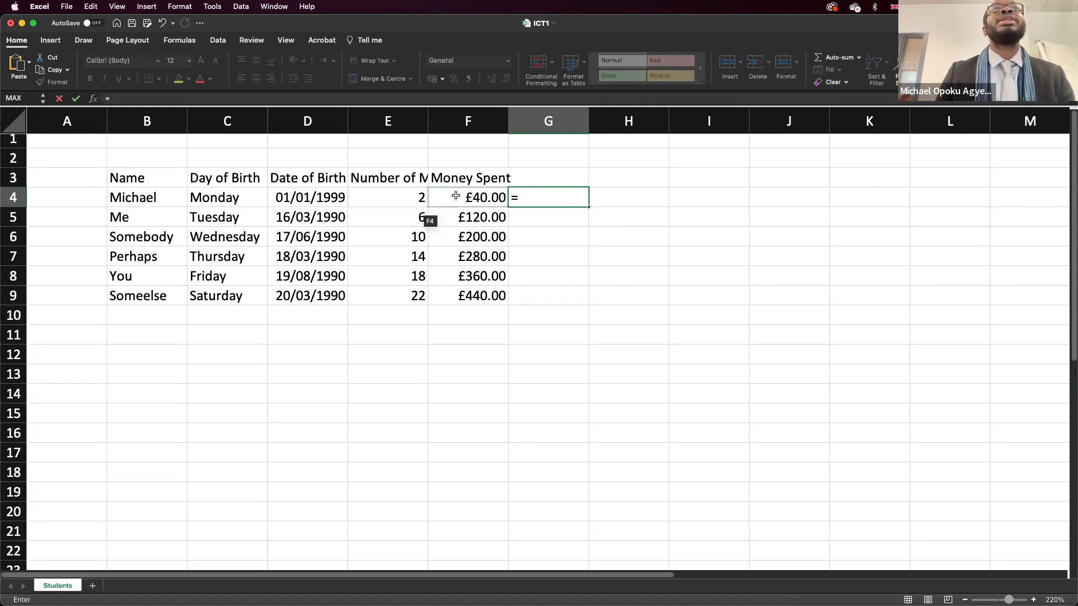
{"action": "type", "text": "sum"}
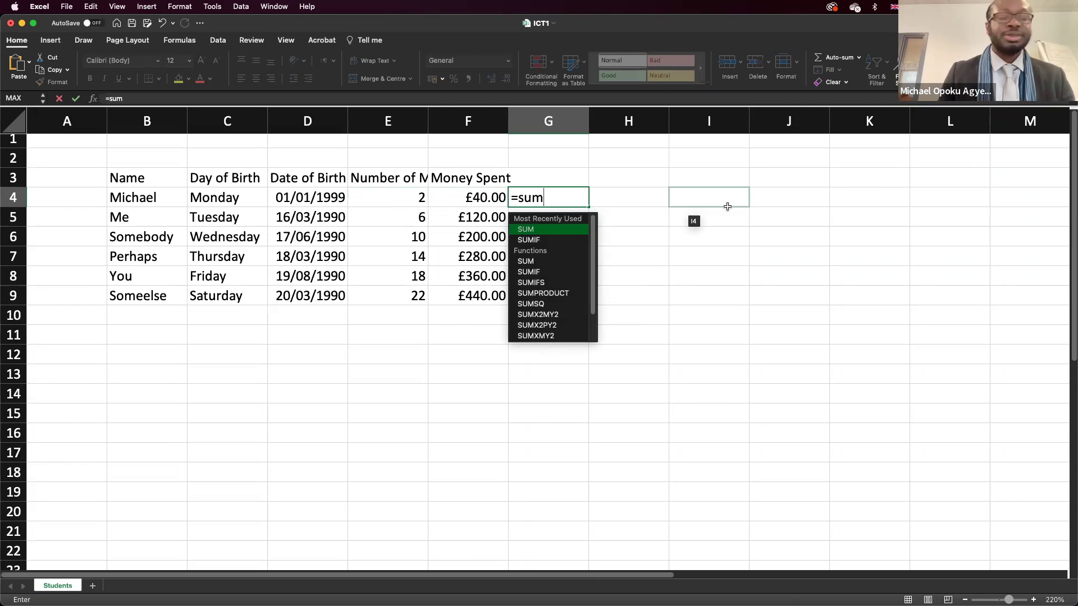
{"action": "type", "text": "("}
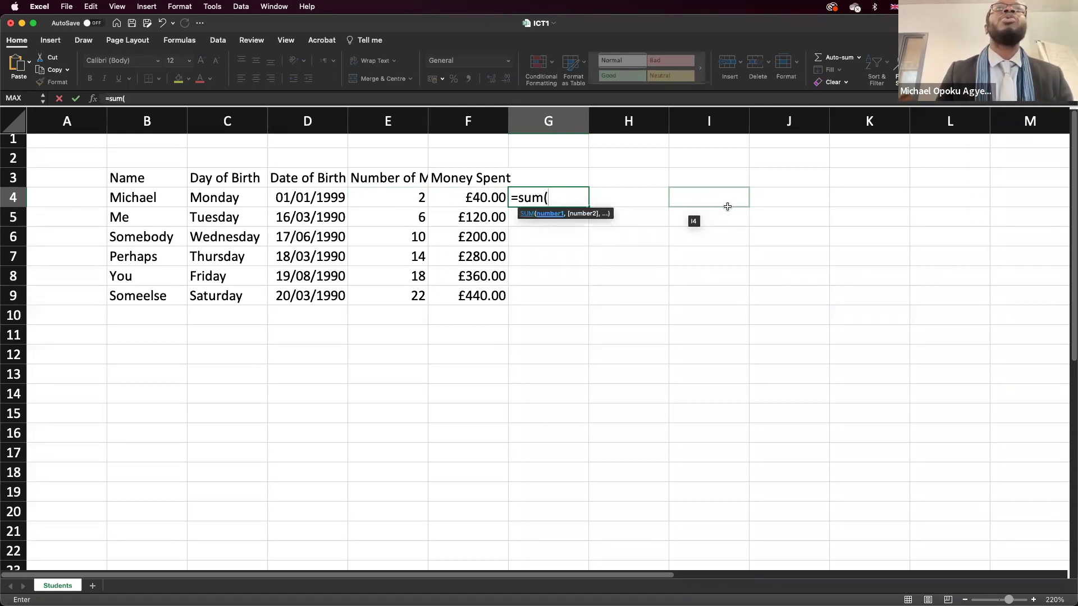
{"action": "type", "text": "e"}
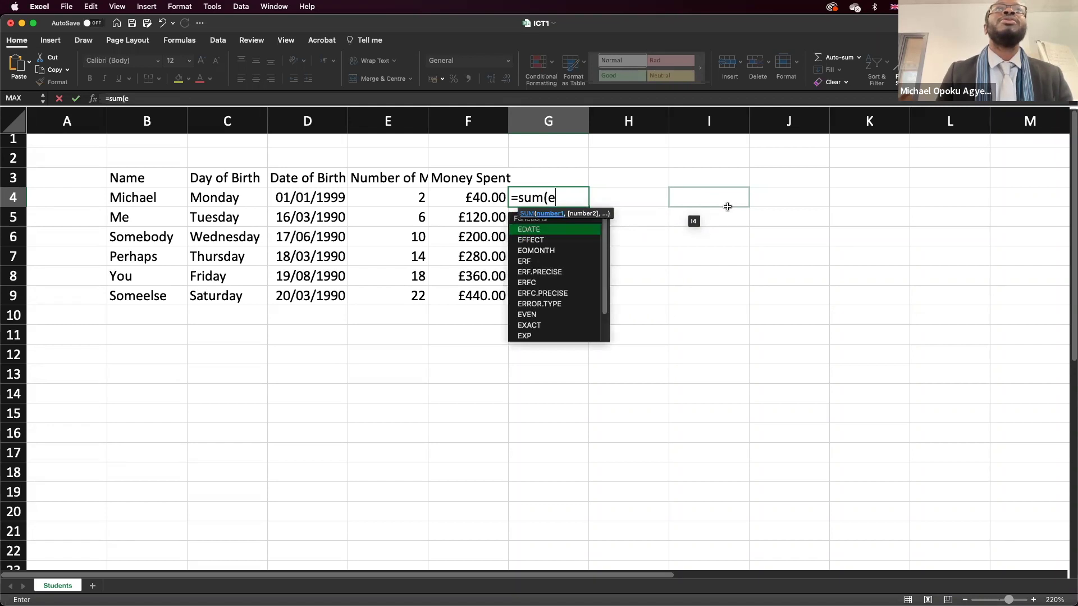
{"action": "type", "text": "4"}
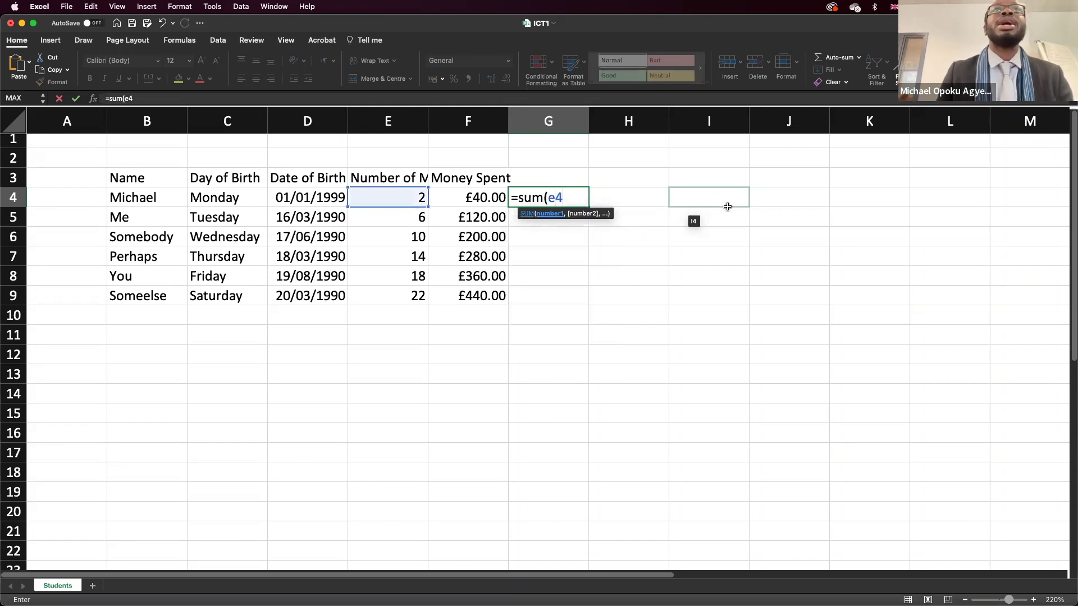
{"action": "type", "text": ","}
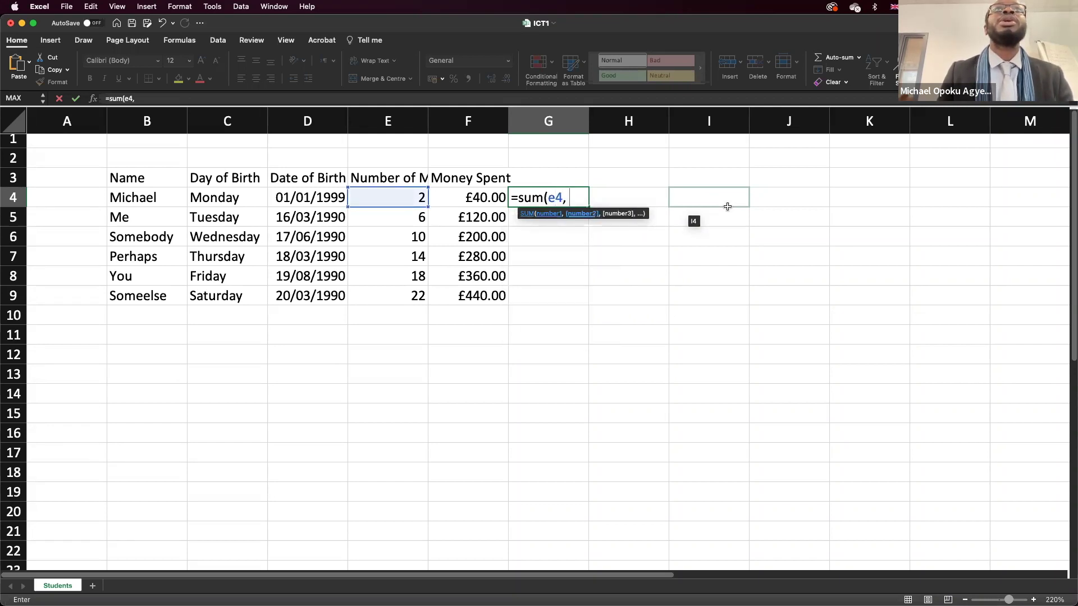
{"action": "type", "text": " f"}
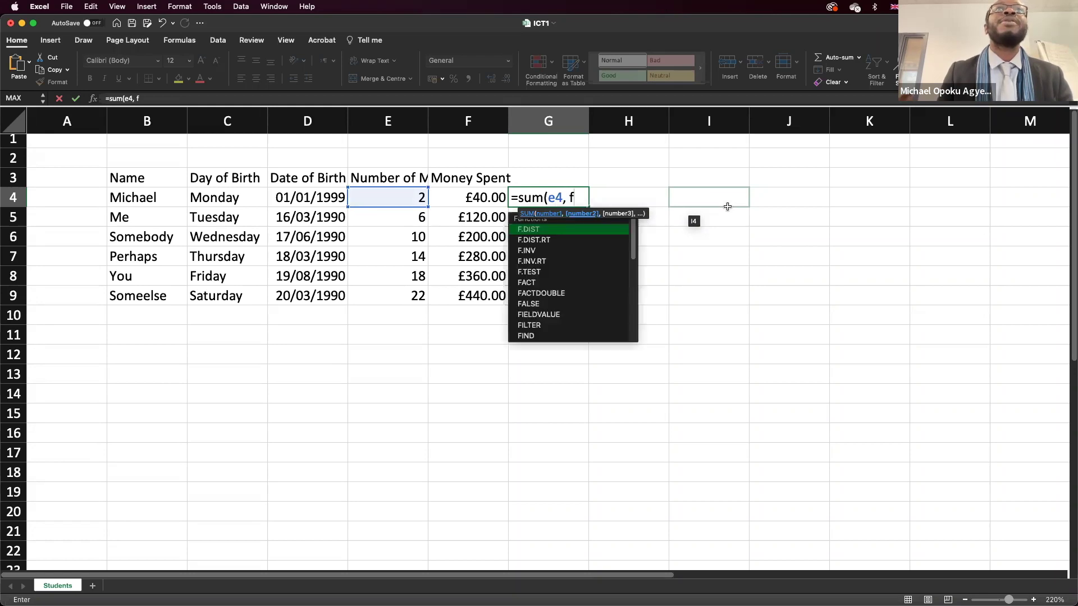
{"action": "type", "text": "4"}
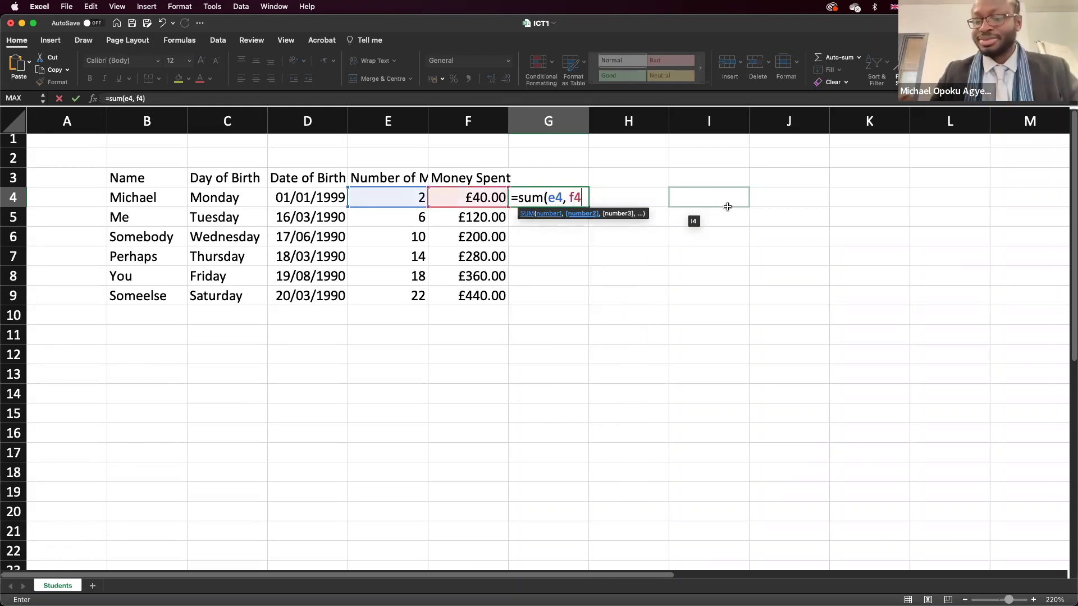
{"action": "type", "text": ")"}
{"action": "key", "text": "Return"}
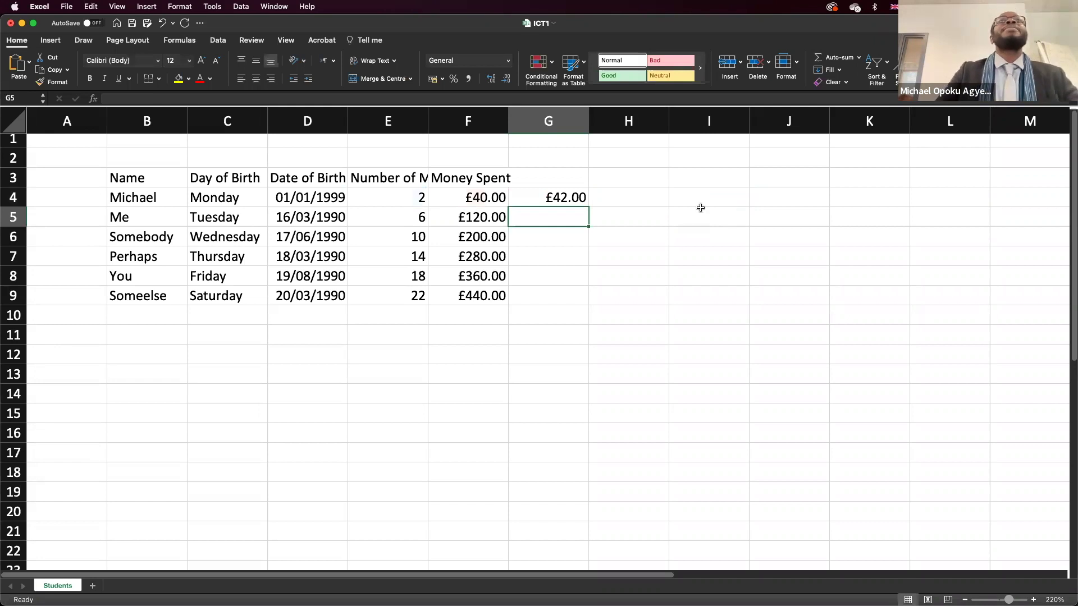
- View the Auto-sum functions available for the empty cell H4 without inserting any of them
{"action": "left_click", "coordinate": [648, 204]}
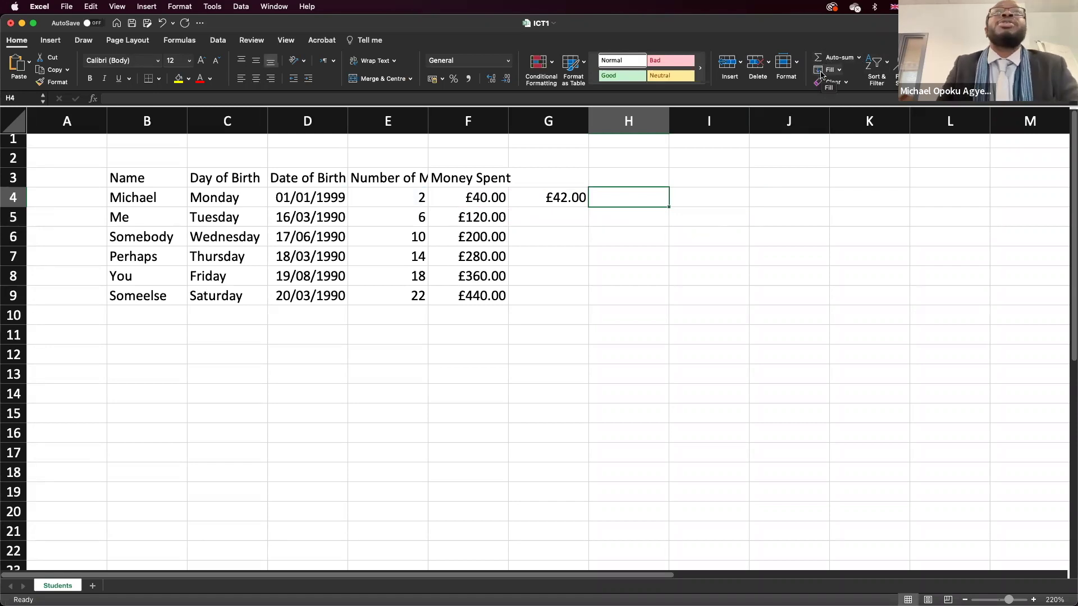
{"action": "left_click", "coordinate": [859, 58]}
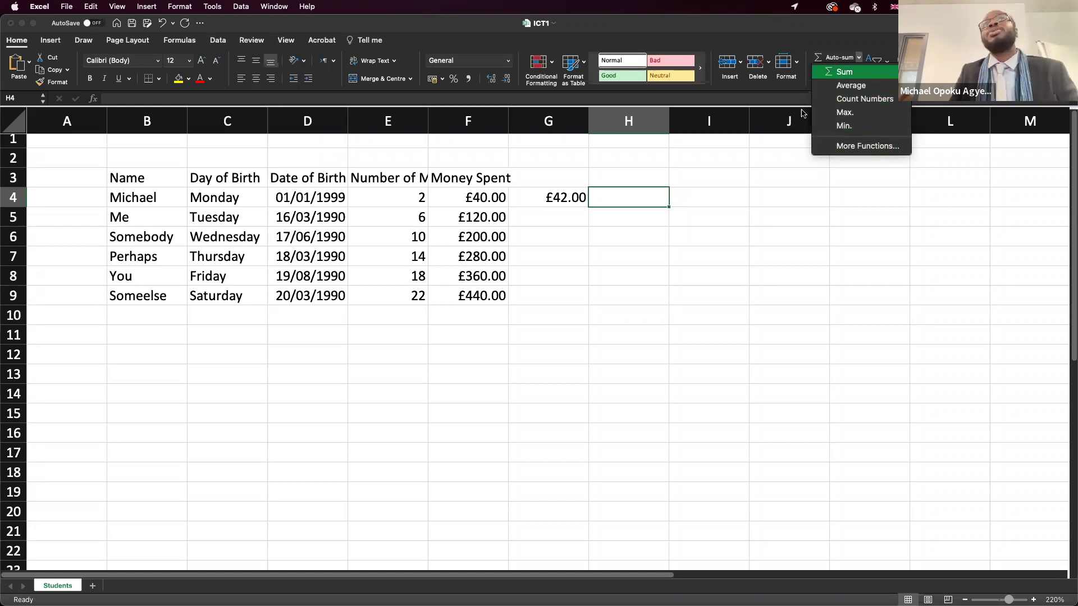
{"action": "left_click", "coordinate": [572, 197]}
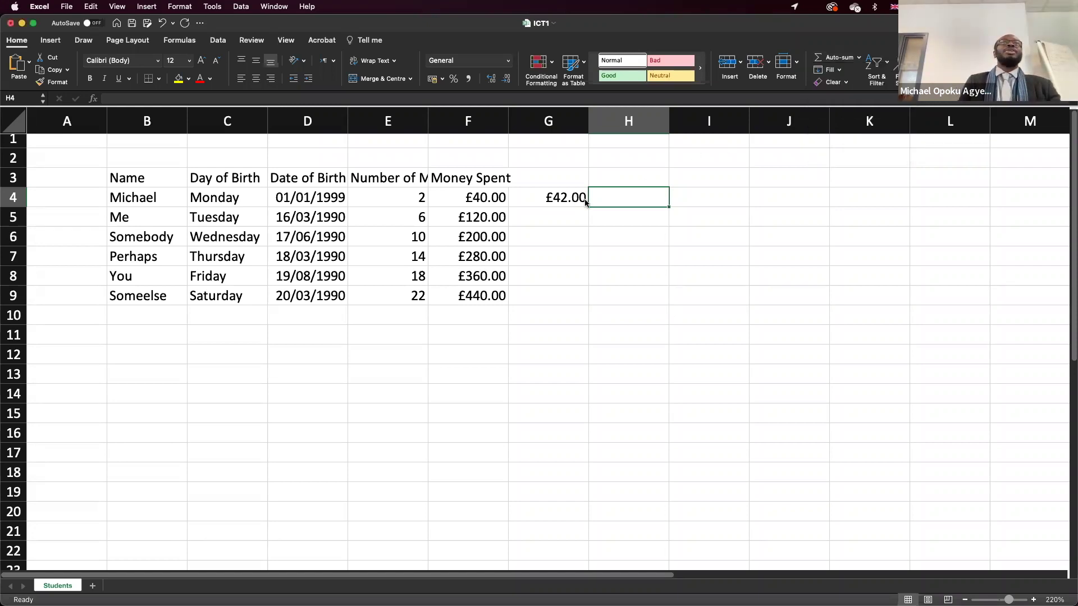
- Fill the SUM formula in G4 down through G9 and set the filled range's number format to General
{"action": "left_click", "coordinate": [570, 201]}
{"action": "left_click_drag", "start_coordinate": [585, 205], "coordinate": [579, 303]}
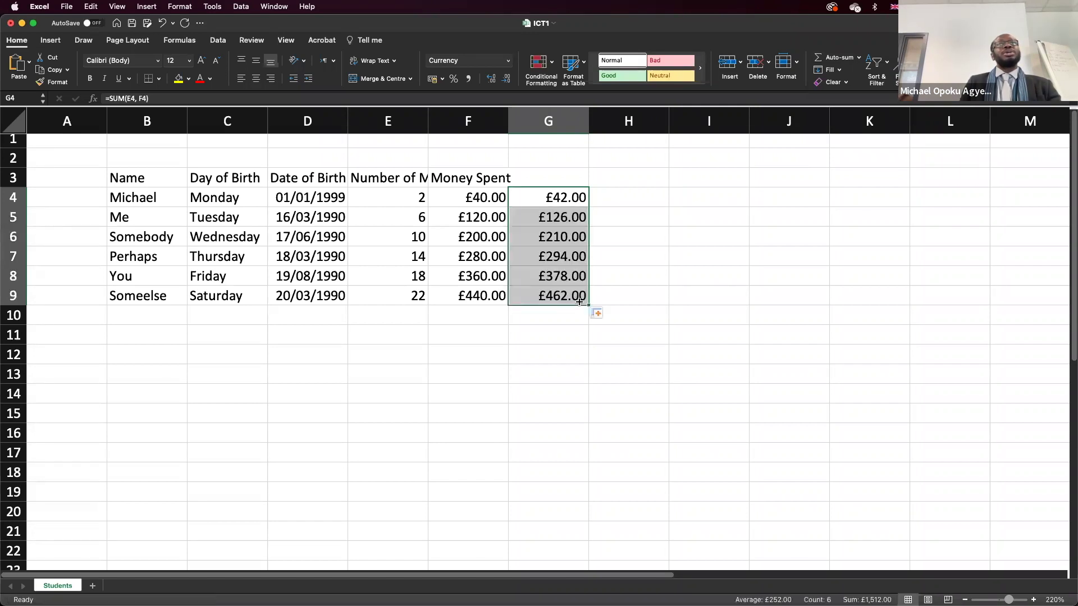
{"action": "left_click", "coordinate": [507, 62]}
{"action": "left_click", "coordinate": [464, 79]}
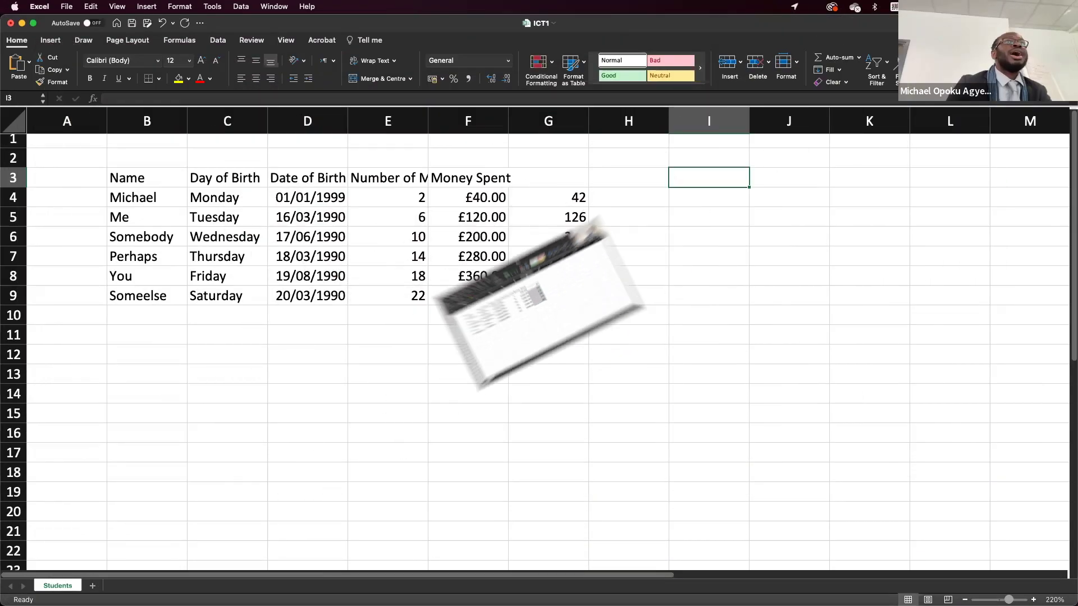
- Enter the column heading "I don't have any title in mind" in G3
{"action": "left_click", "coordinate": [570, 173]}
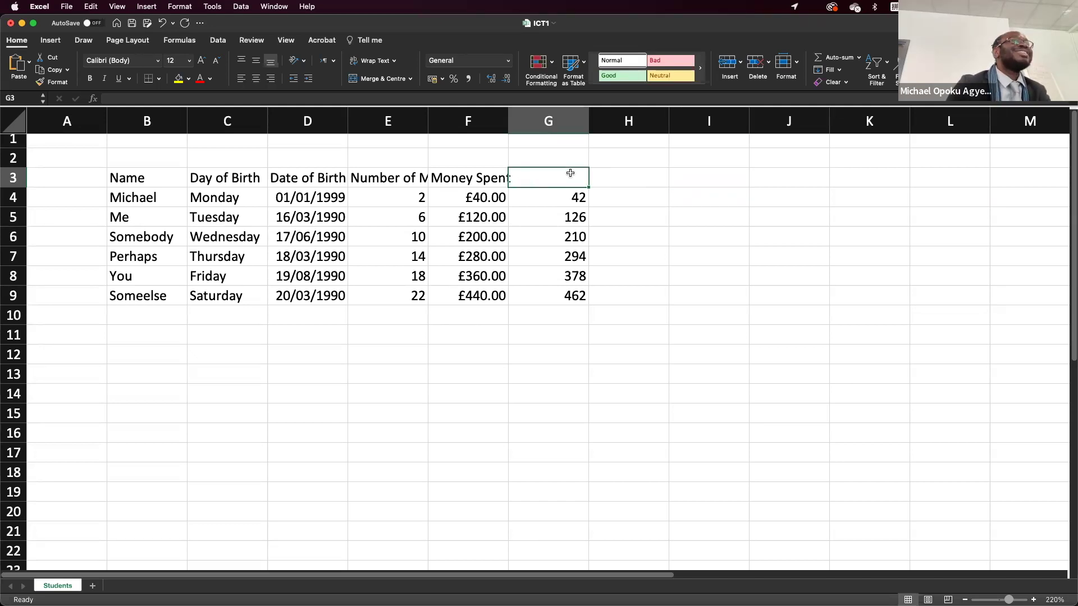
{"action": "type", "text": "Idon"}
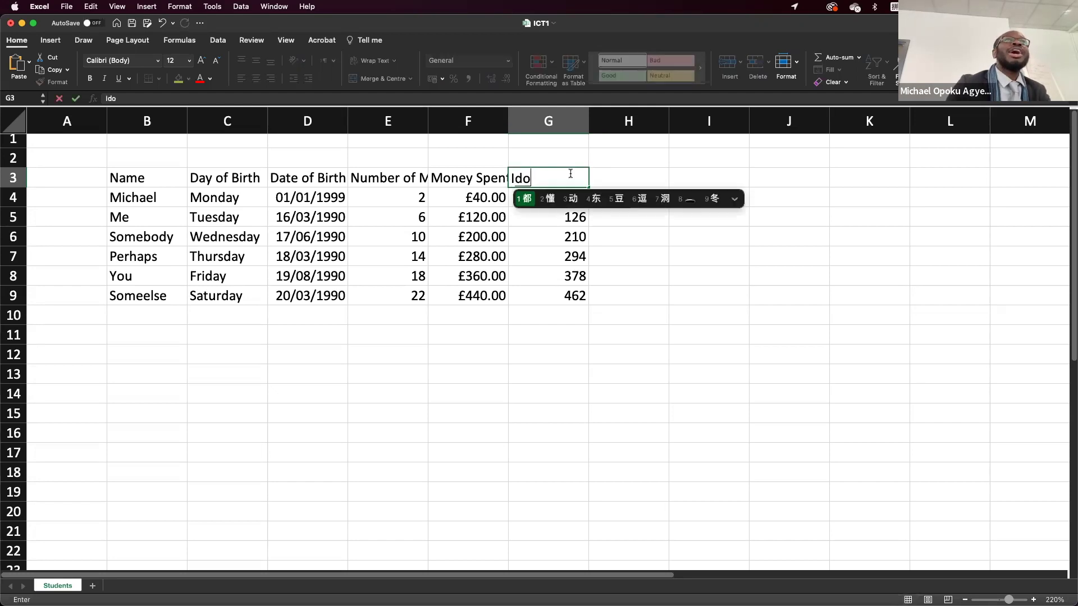
{"action": "key", "text": "BackSpace"}
{"action": "key", "text": "BackSpace"}
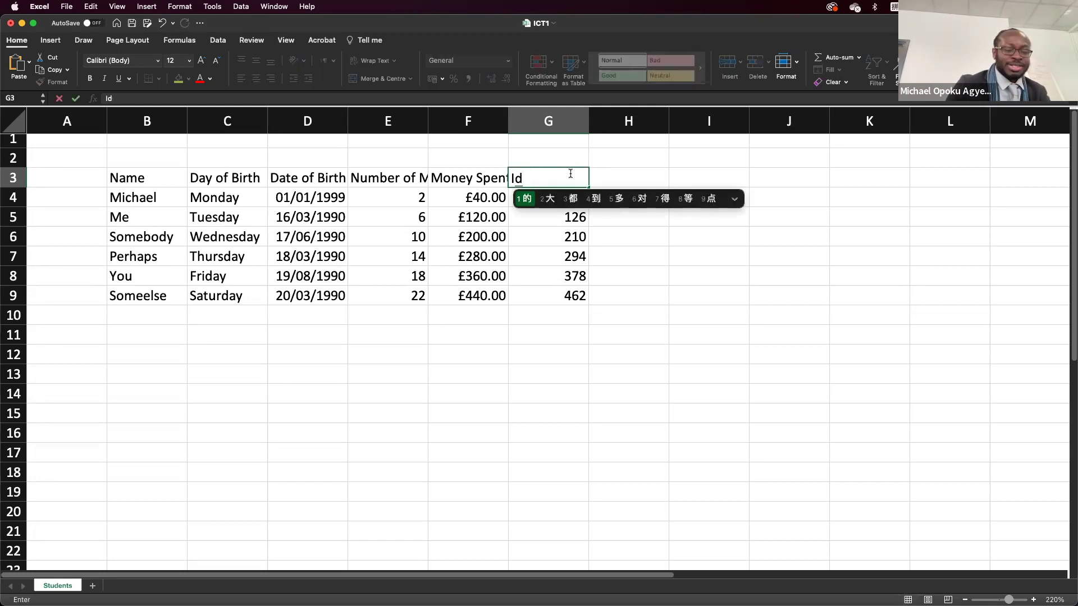
{"action": "key", "text": "ctrl+space"}
{"action": "key", "text": "BackSpace"}
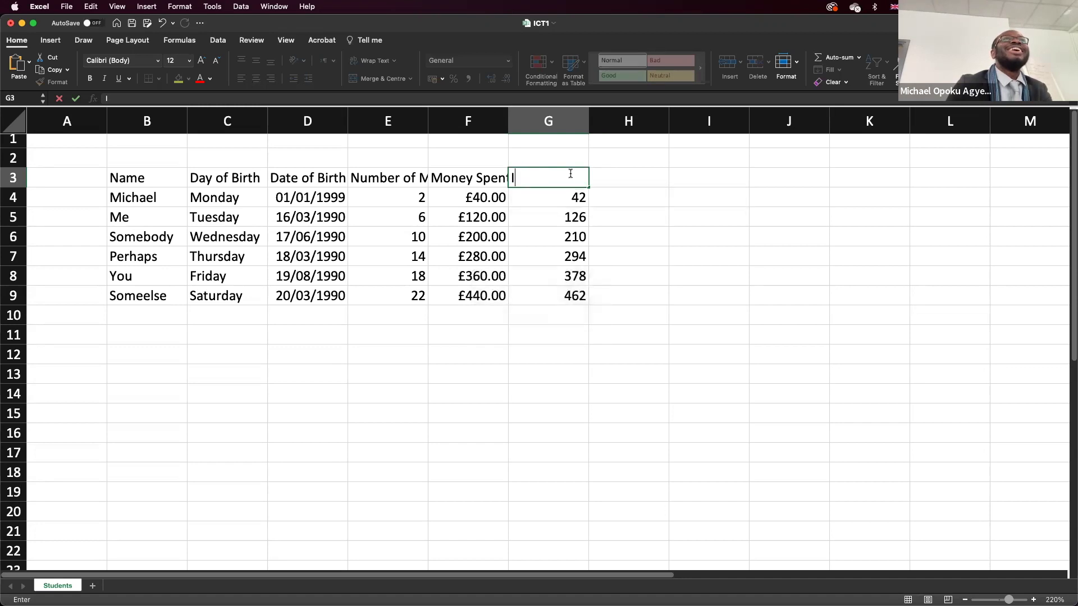
{"action": "type", "text": "don't have any "}
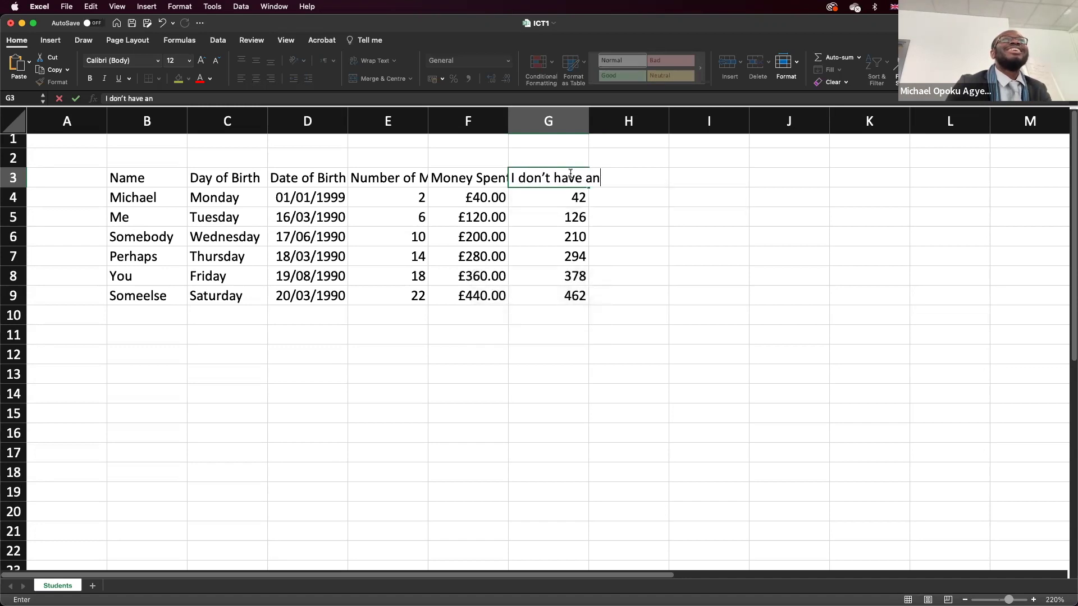
{"action": "type", "text": "title in "}
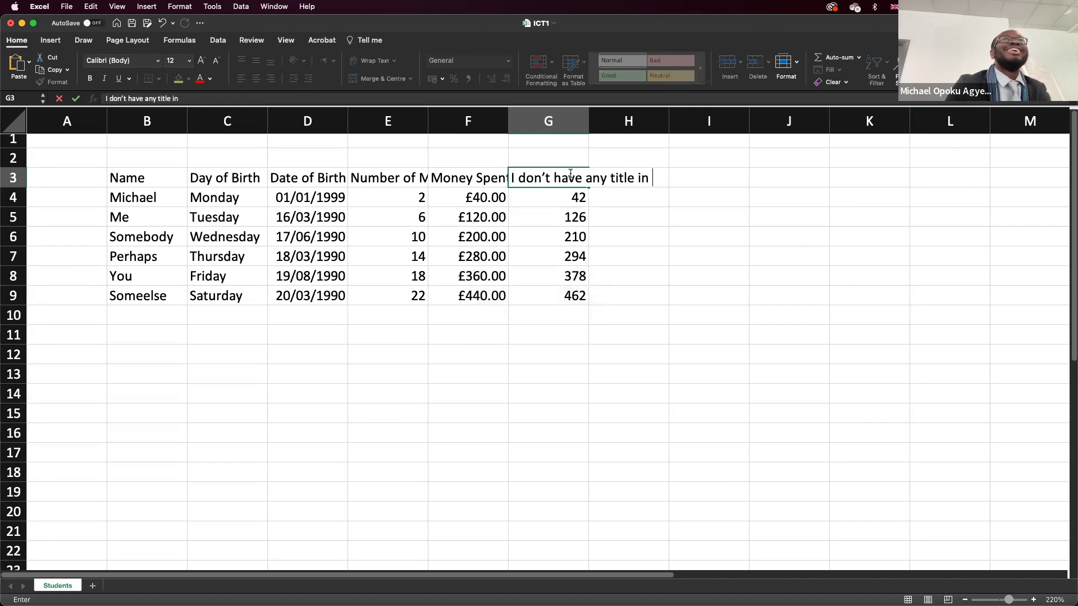
{"action": "type", "text": "mind"}
{"action": "key", "text": "Return"}
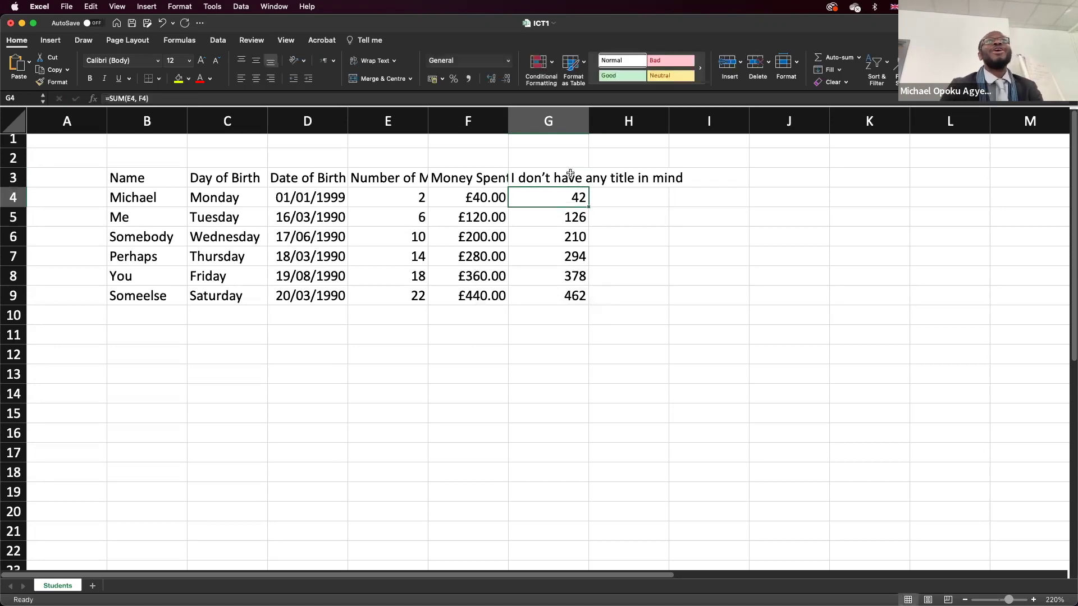
- Enter the heading 1s in H3 and the starting values 1 and 2 in H4 and H5
{"action": "left_click", "coordinate": [620, 177]}
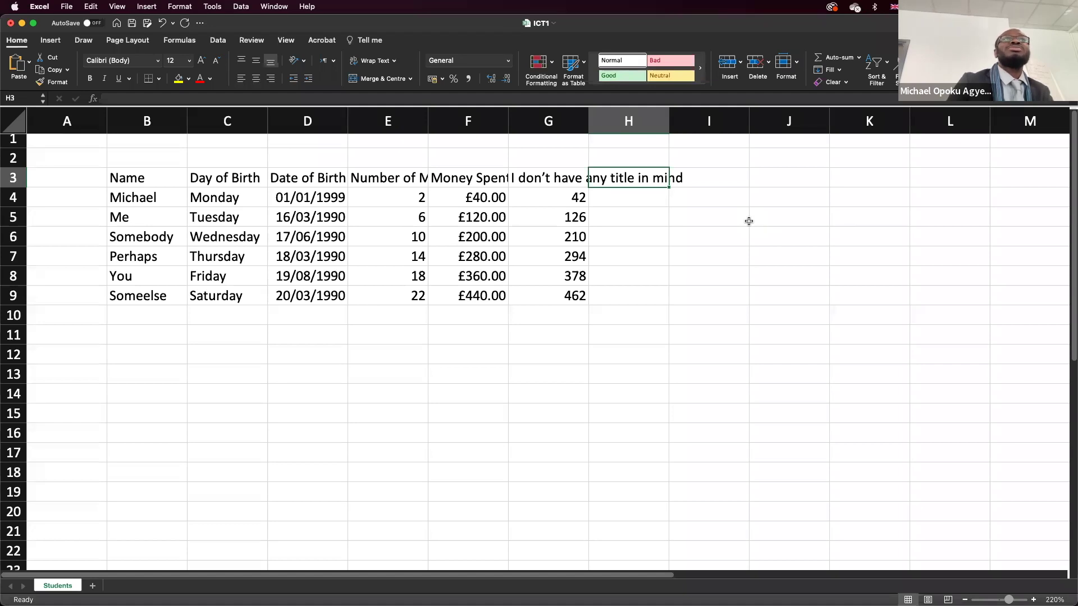
{"action": "type", "text": "1s"}
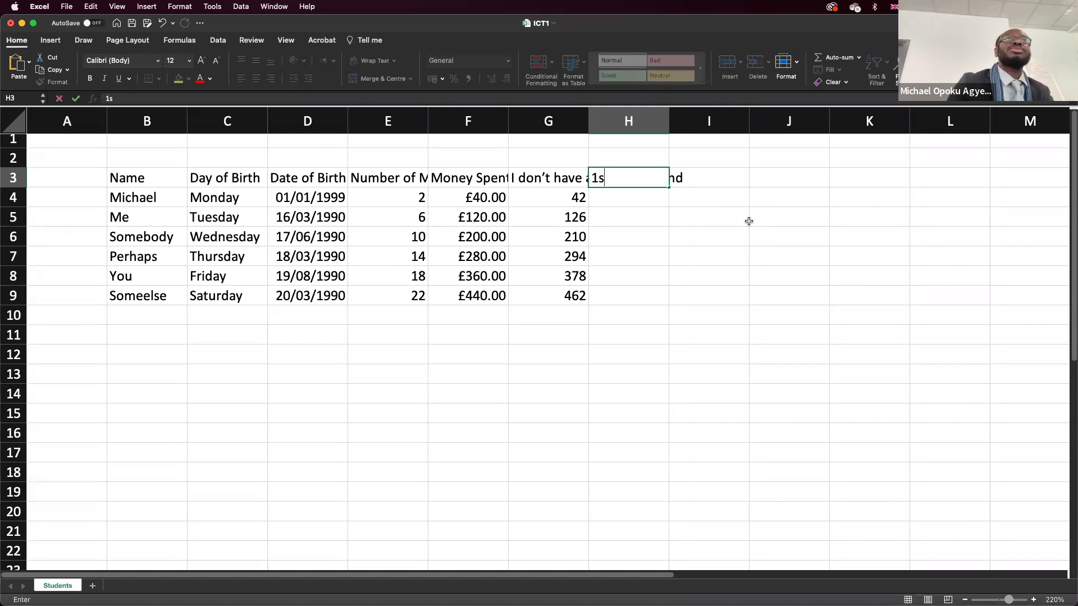
{"action": "key", "text": "Return"}
{"action": "type", "text": "1"}
{"action": "key", "text": "Return"}
{"action": "type", "text": "2"}
{"action": "key", "text": "Return"}
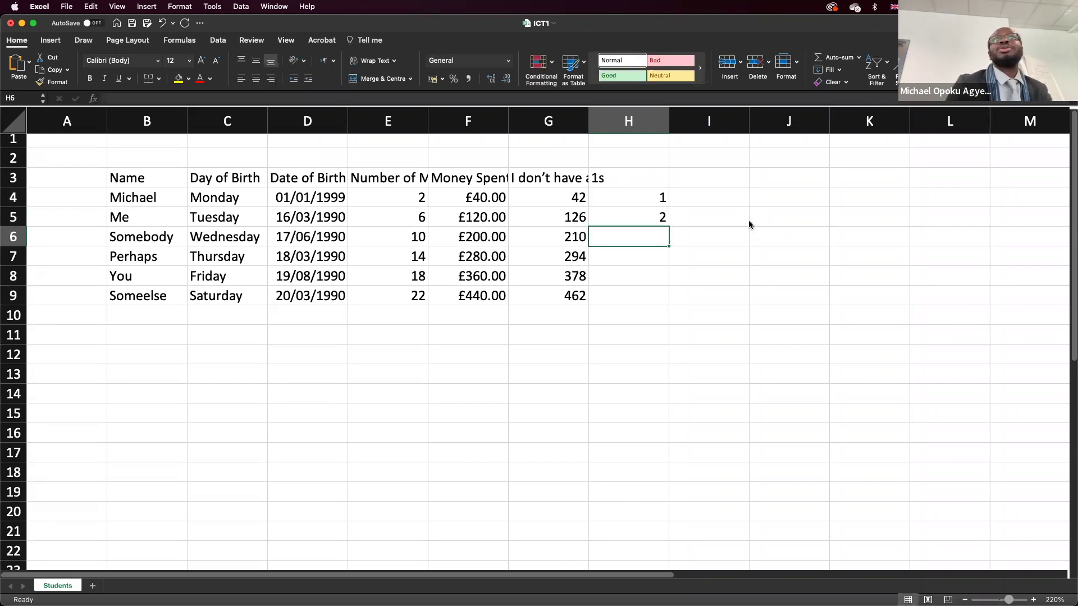
- Try to fill the value in H5 alone down through H14 and undo the fill
{"action": "left_click", "coordinate": [653, 212]}
{"action": "left_click_drag", "start_coordinate": [669, 226], "coordinate": [676, 402]}
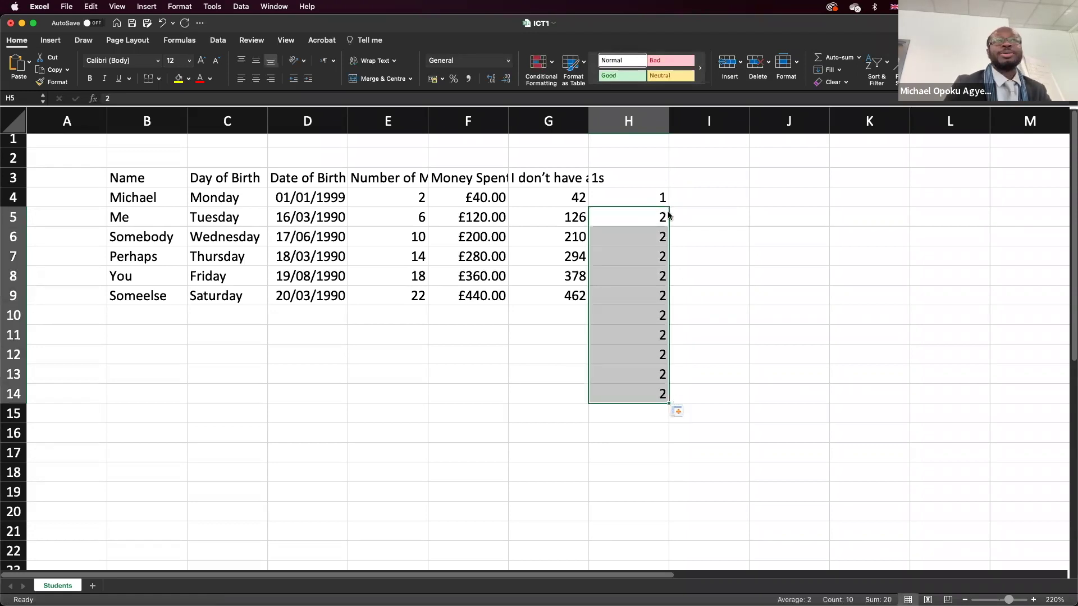
{"action": "key", "text": "super+z"}
- Extend the number series from both starting cells H4:H5 down through H15
{"action": "left_click_drag", "start_coordinate": [621, 202], "coordinate": [667, 418]}
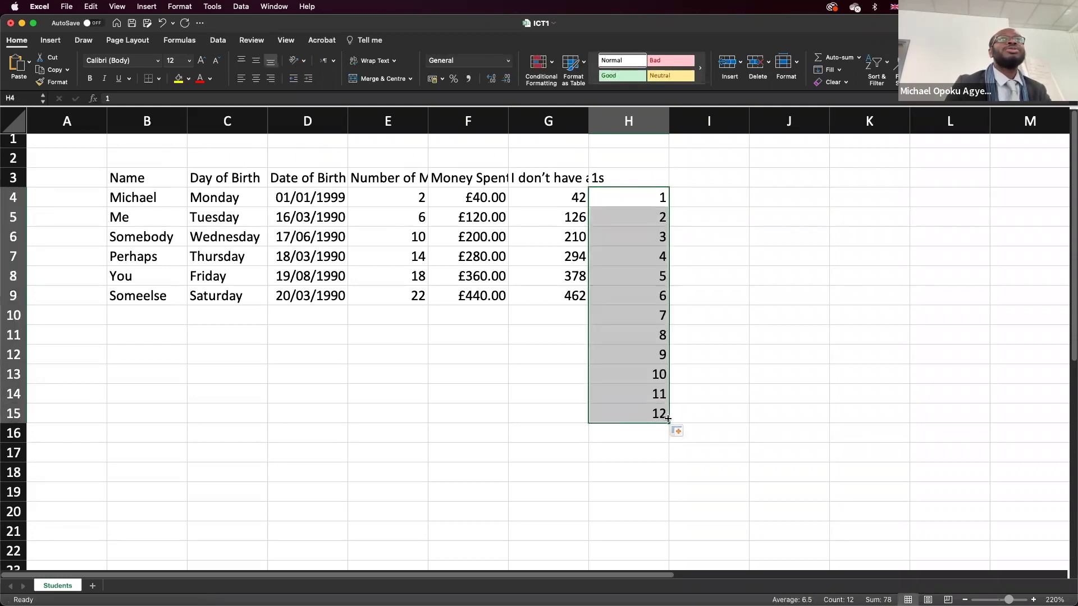
- Enter the column heading x2 in I3
{"action": "left_click", "coordinate": [732, 182]}
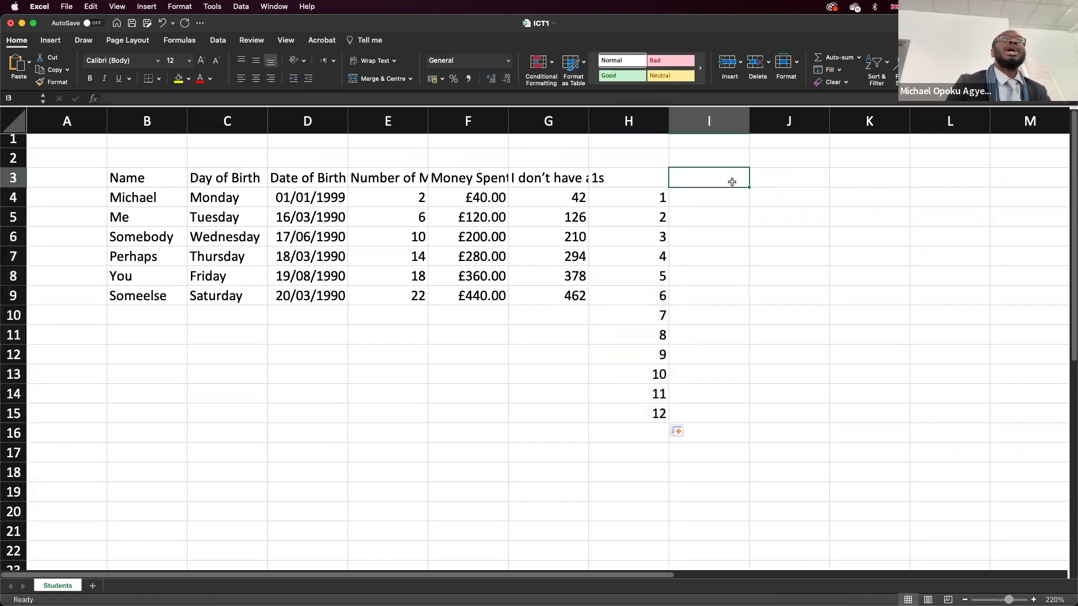
{"action": "type", "text": "x2"}
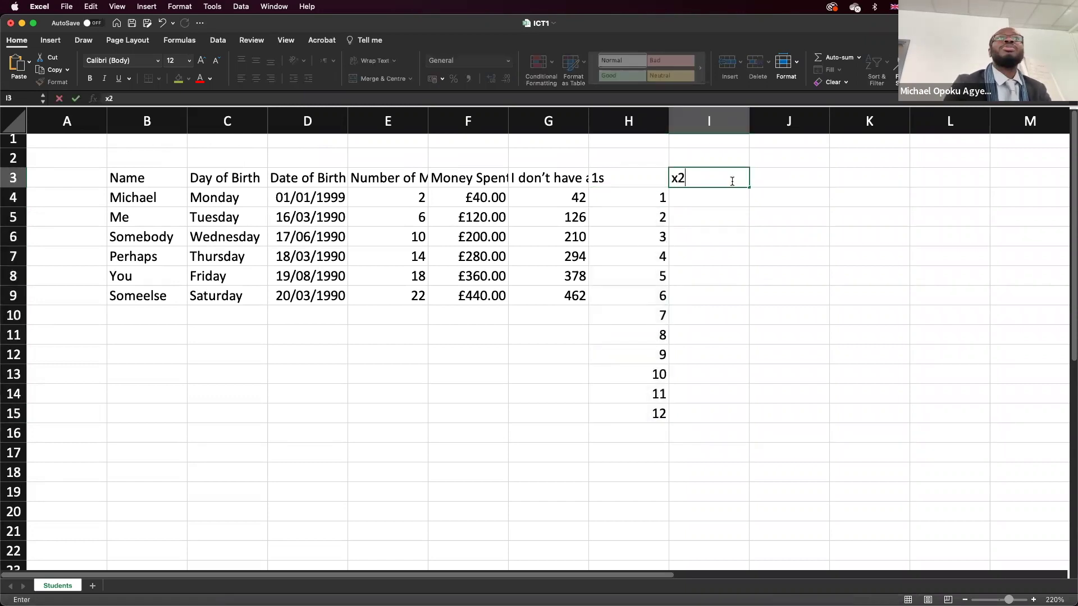
{"action": "key", "text": "Return"}
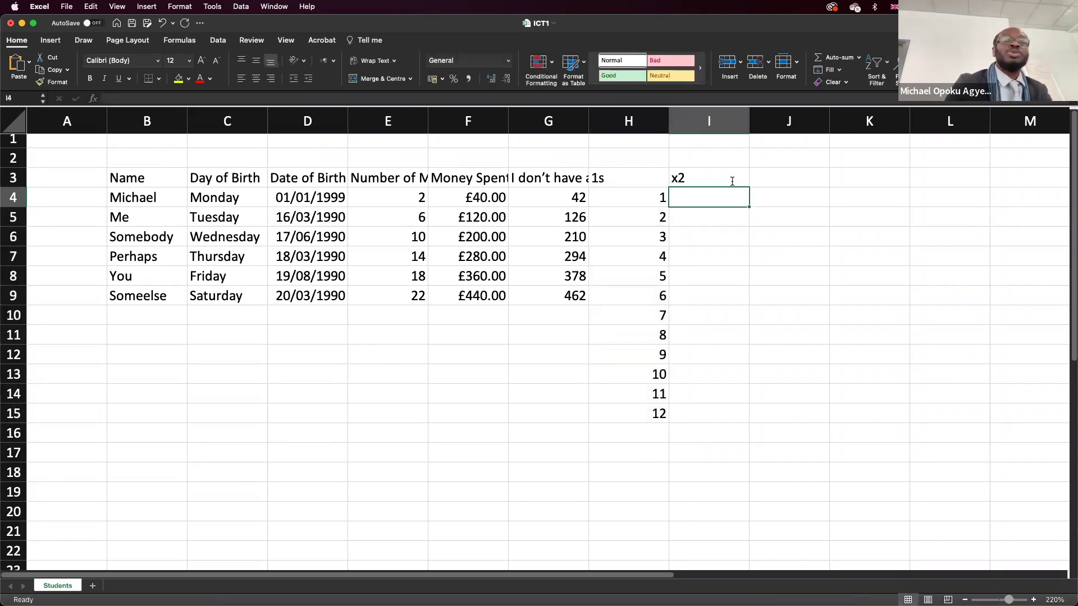
- Enter the formula =H4*2 in I4 and fill it down through I15
{"action": "type", "text": "="}
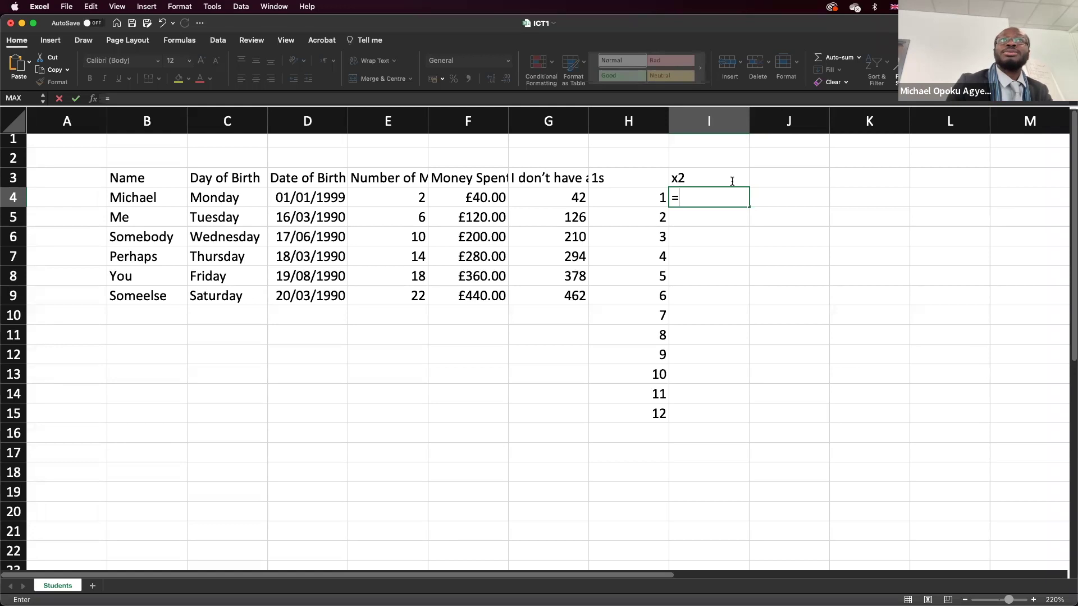
{"action": "type", "text": "="}
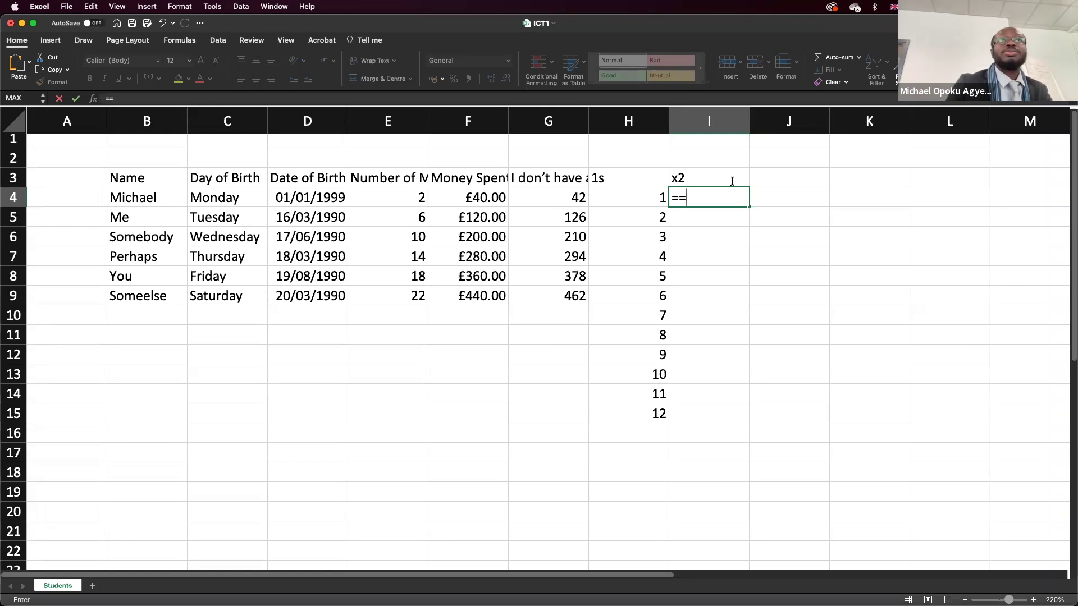
{"action": "key", "text": "BackSpace"}
{"action": "type", "text": "4"}
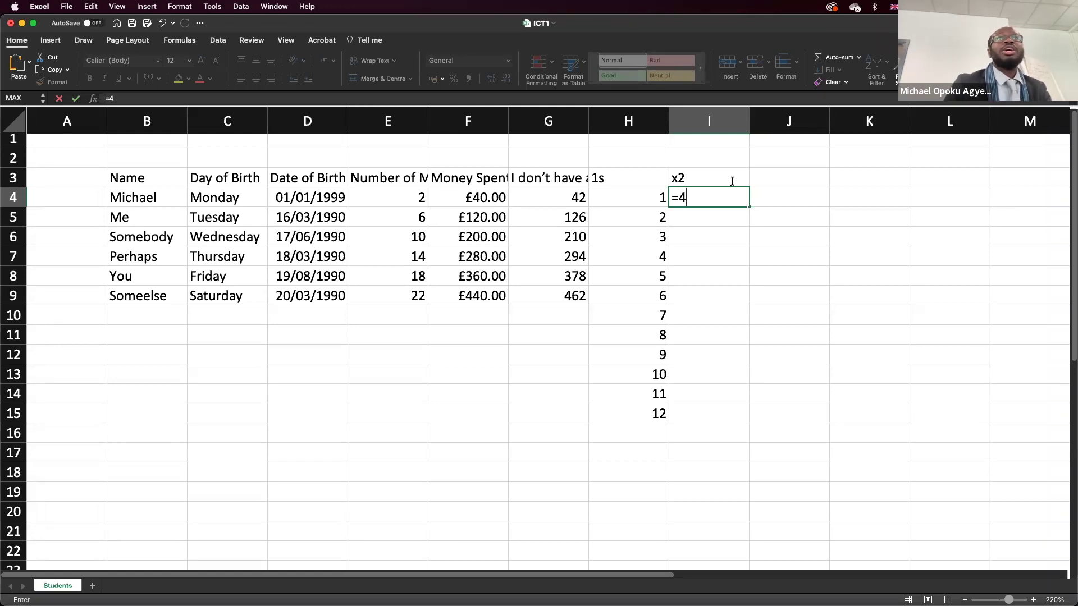
{"action": "key", "text": "BackSpace"}
{"action": "type", "text": "h"}
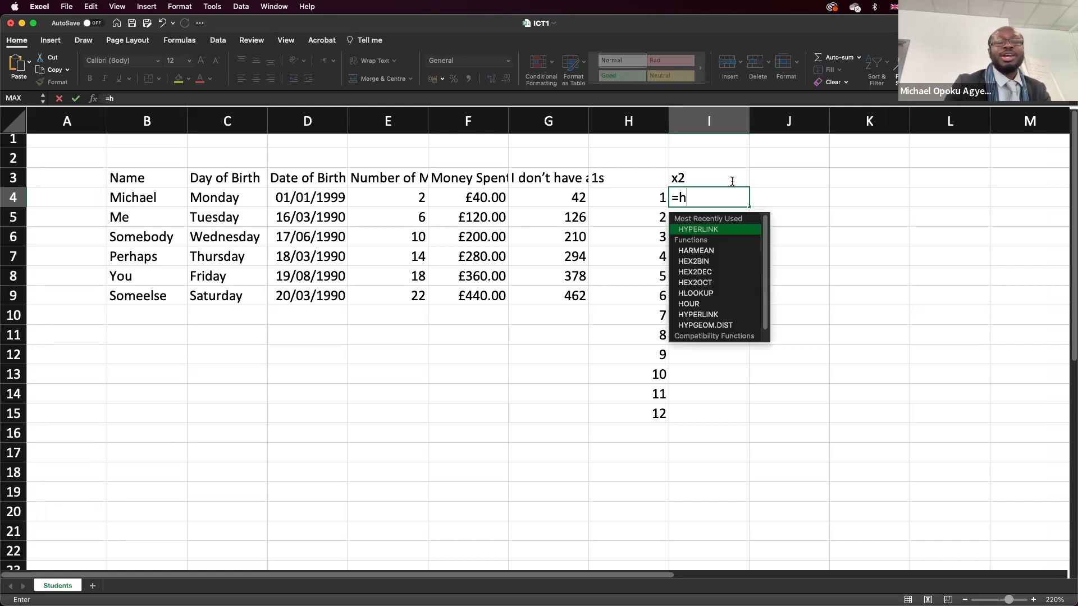
{"action": "type", "text": "4*"}
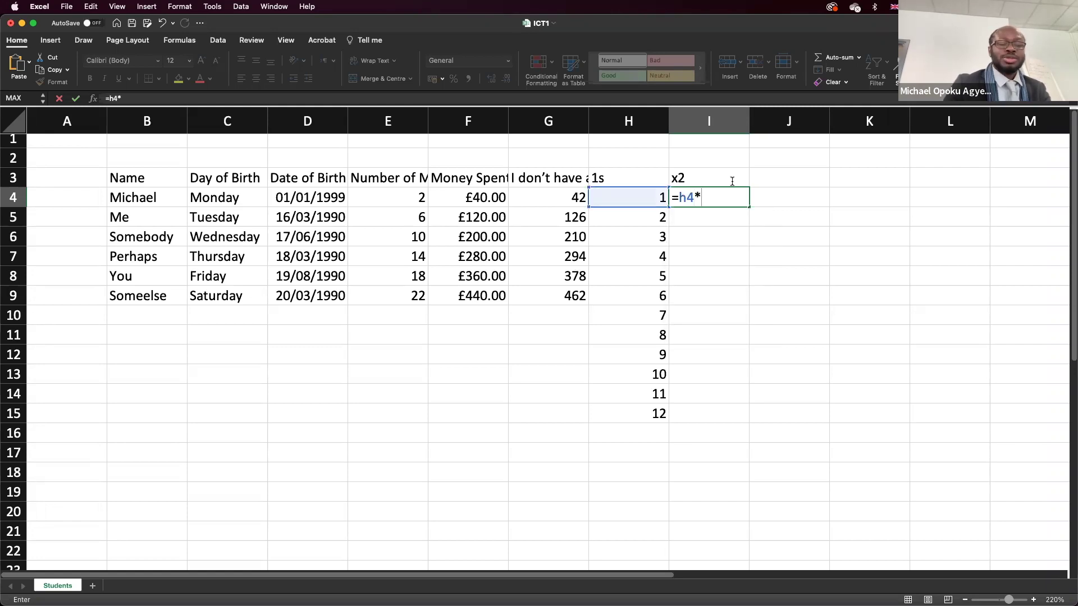
{"action": "type", "text": "2"}
{"action": "key", "text": "Return"}
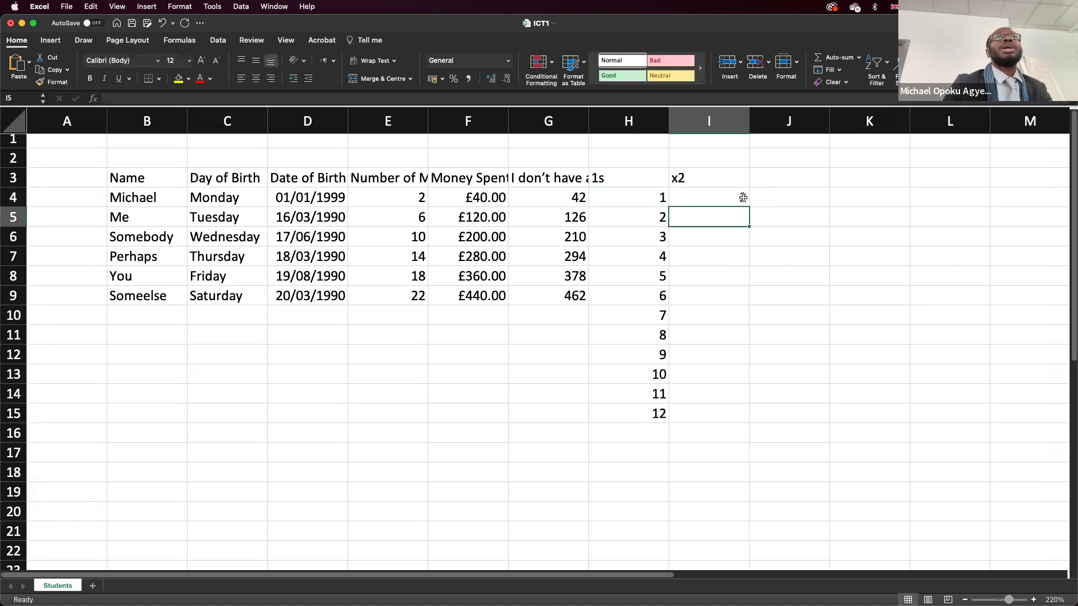
{"action": "left_click", "coordinate": [742, 200]}
{"action": "left_click_drag", "start_coordinate": [748, 206], "coordinate": [742, 415]}
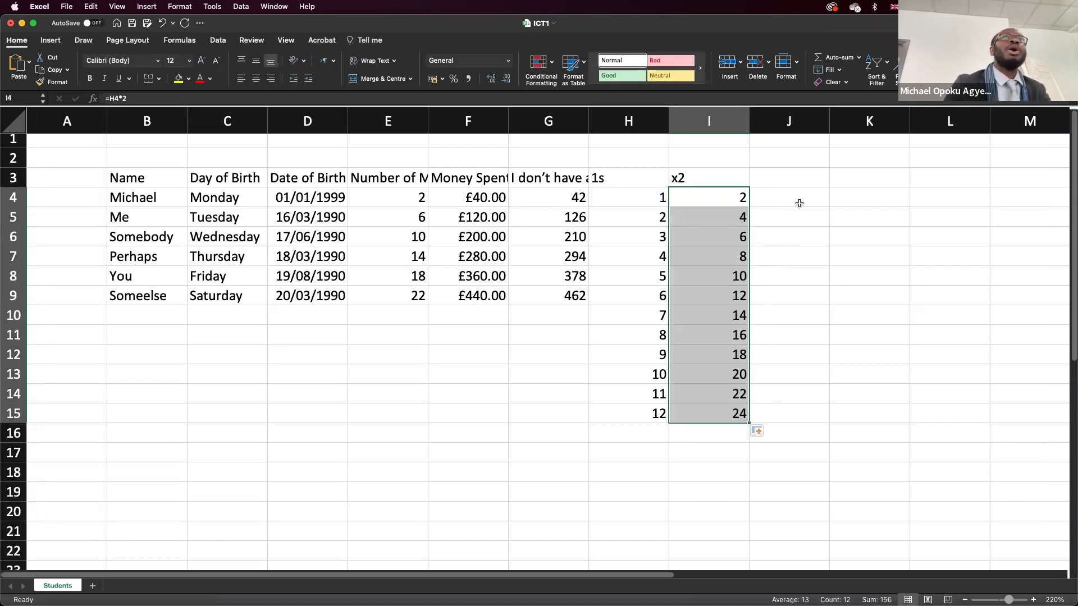
- Enter the column heading "Pow of 2" in J3
{"action": "left_click", "coordinate": [809, 183]}
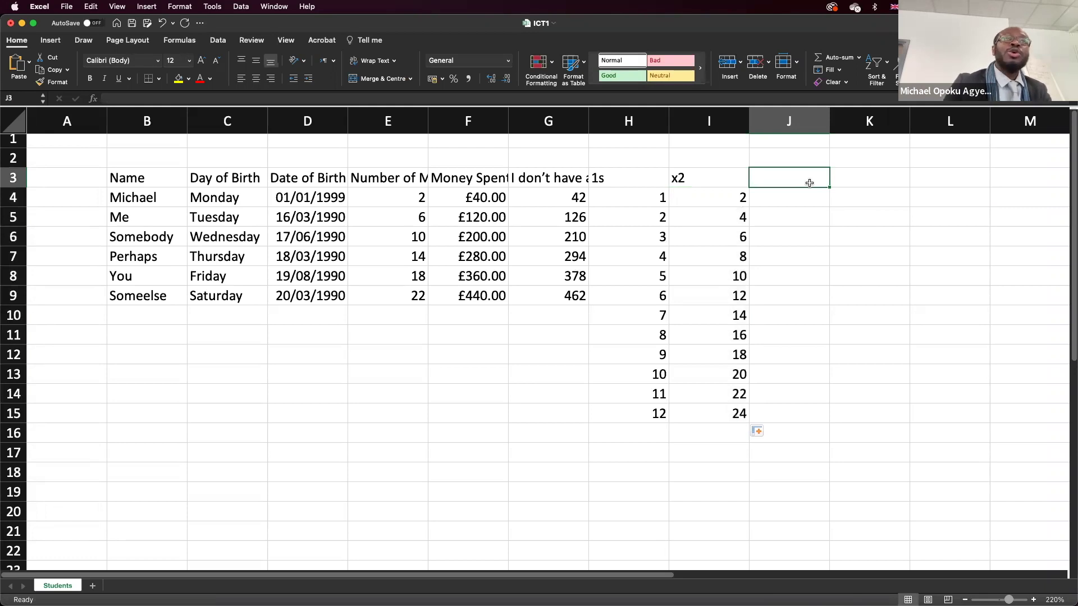
{"action": "type", "text": "Ps"}
{"action": "key", "text": "BackSpace"}
{"action": "type", "text": "ow"}
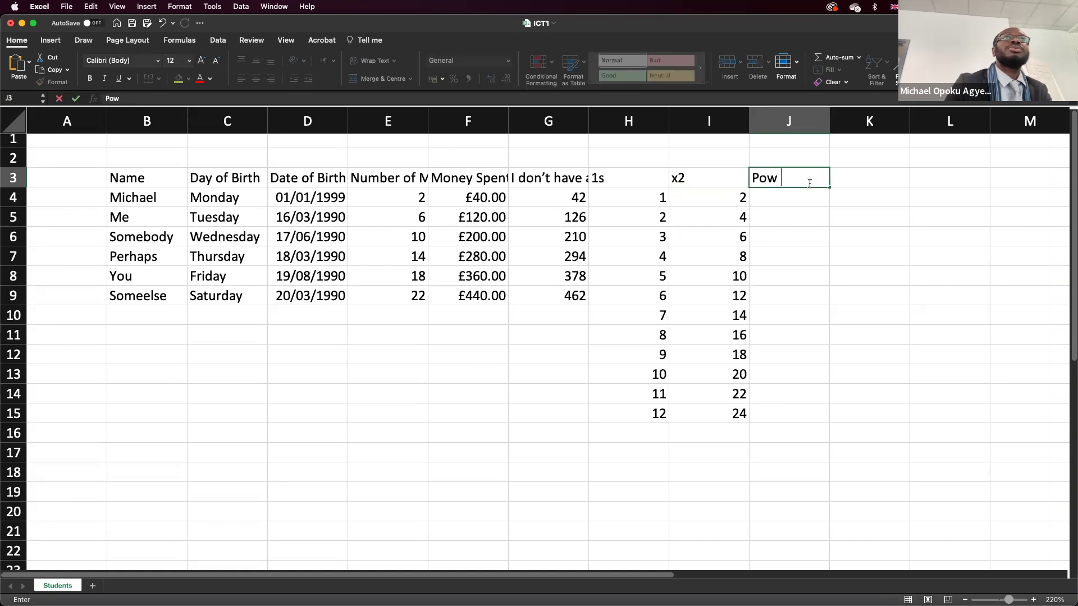
{"action": "type", "text": " of 2"}
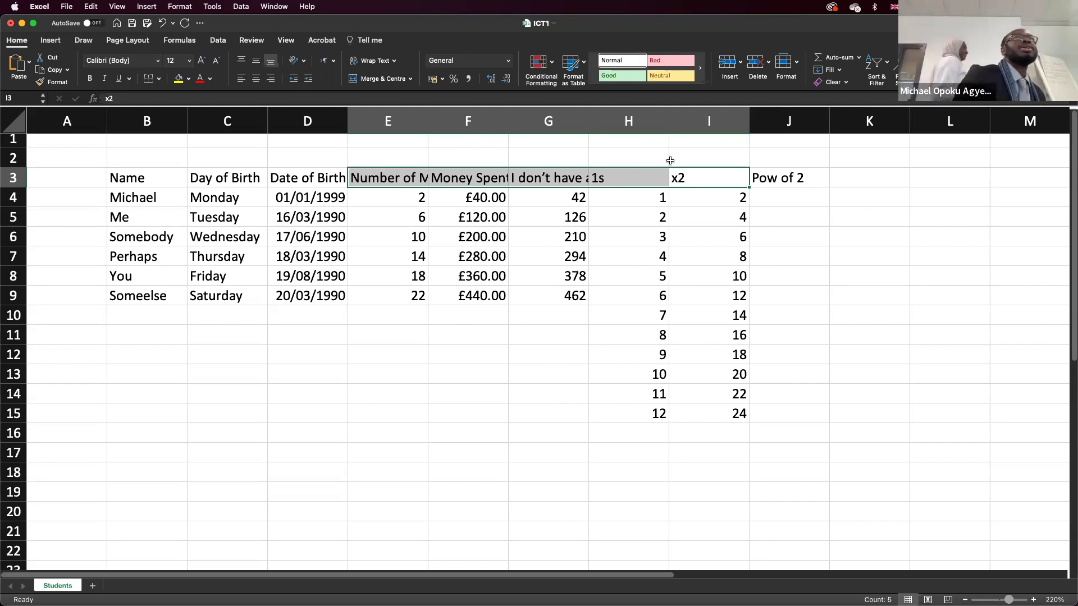
- Try making the headings in B3:J3 bold with the font enlarged to size 16, and undo the formatting
{"action": "left_click", "coordinate": [780, 179]}
{"action": "left_click_drag", "start_coordinate": [780, 179], "coordinate": [143, 179]}
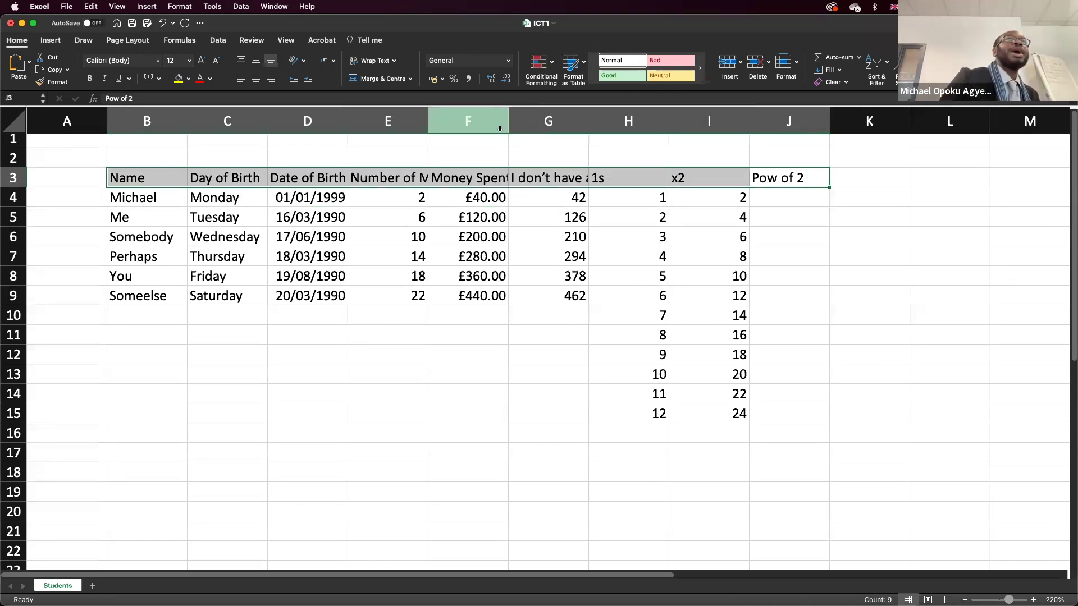
{"action": "key", "text": "super+b"}
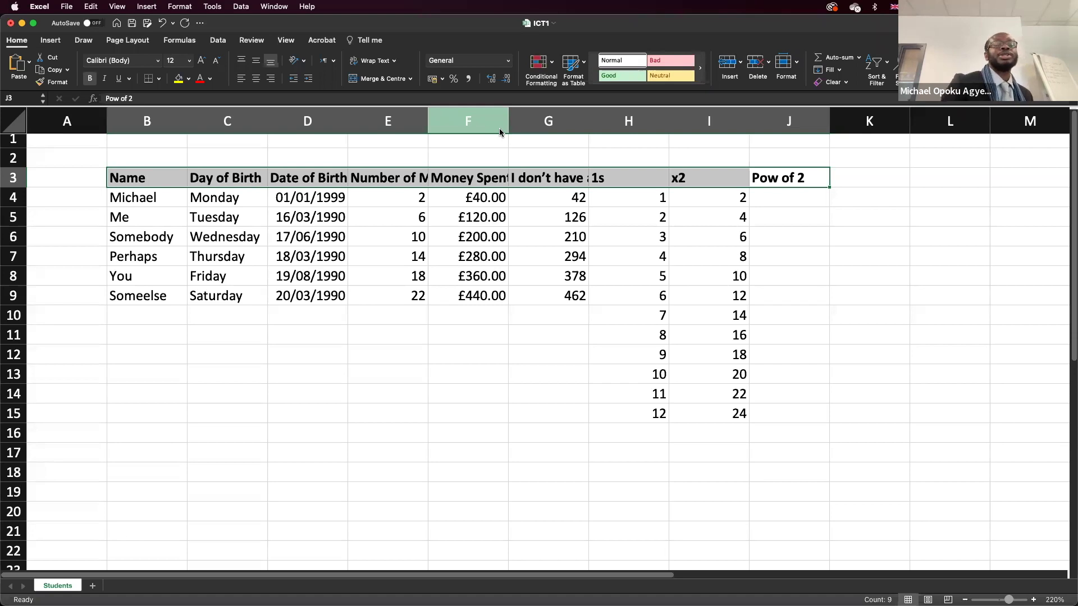
{"action": "key", "text": "super+shift+period"}
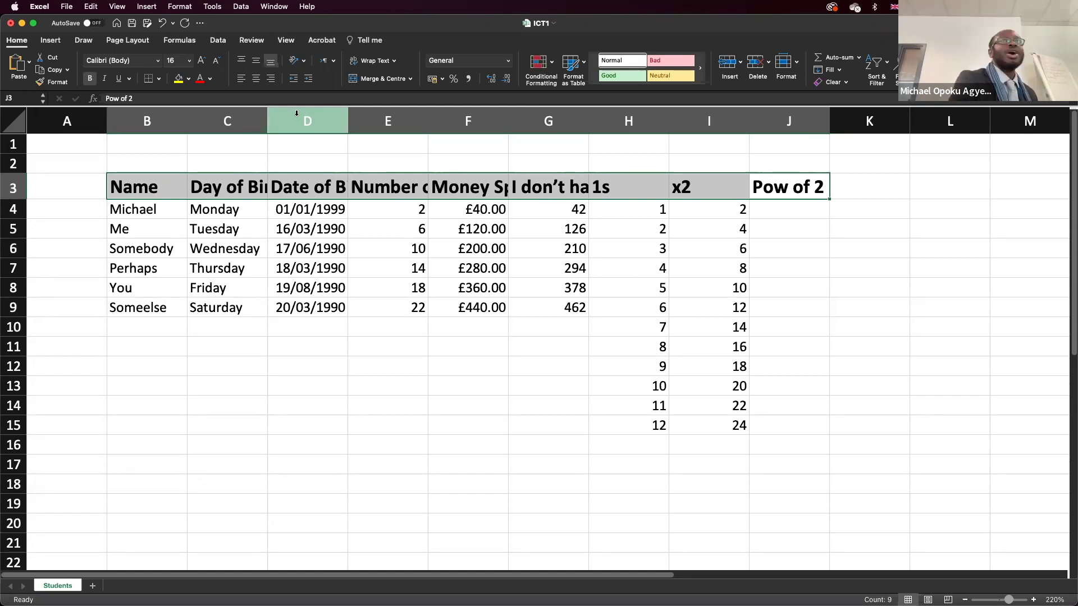
{"action": "key", "text": "super+z"}
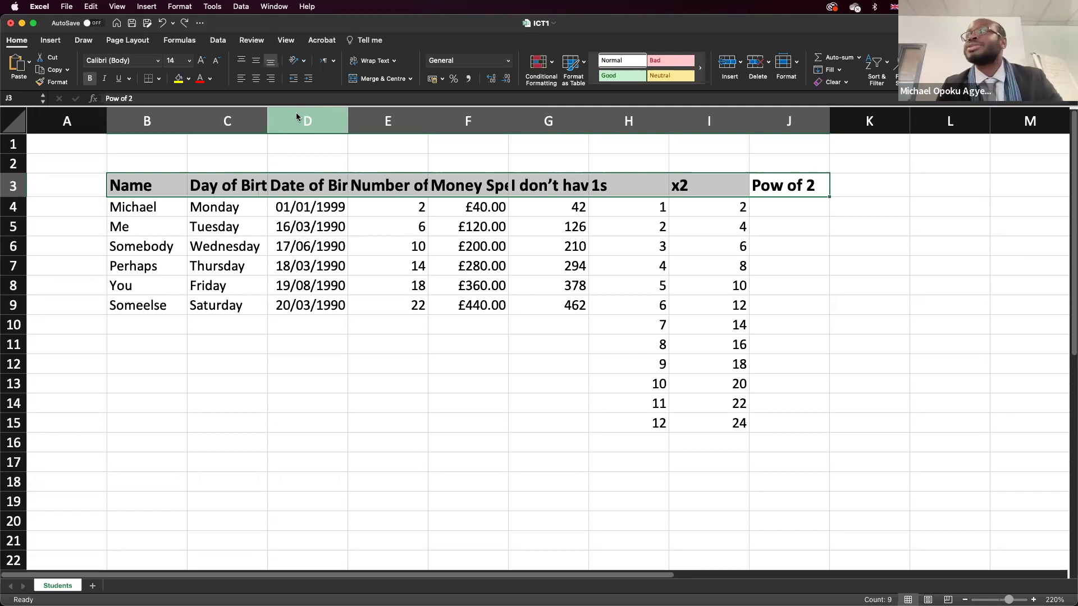
{"action": "key", "text": "super+z"}
{"action": "key", "text": "super+z"}
{"action": "key", "text": "super+z"}
{"action": "key", "text": "super+z"}
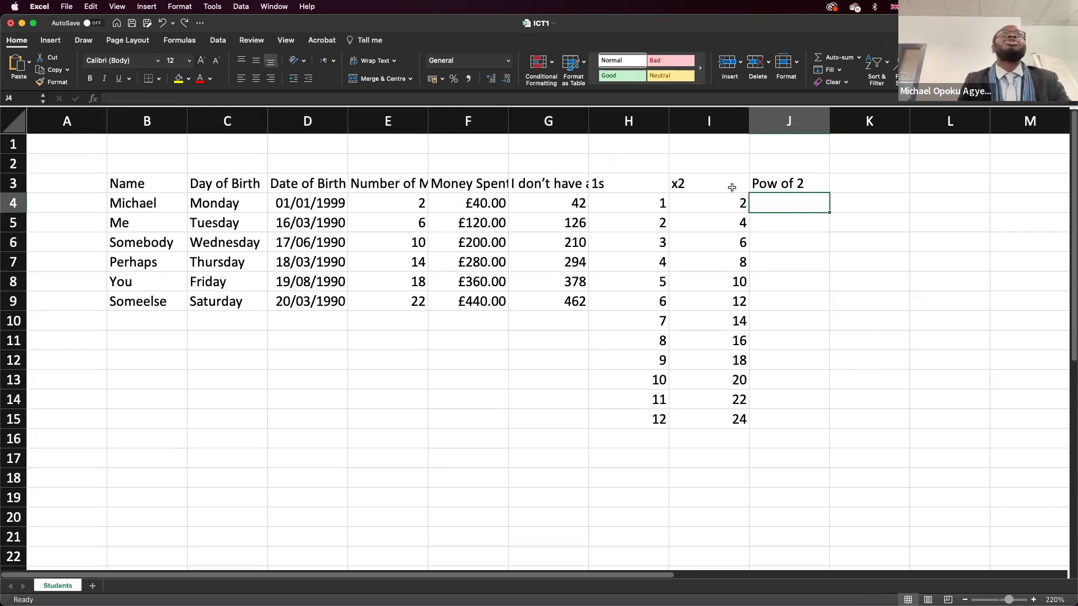
- Make the headings in B3:J3 bold and set their font size to 22
{"action": "left_click_drag", "start_coordinate": [785, 185], "coordinate": [148, 184]}
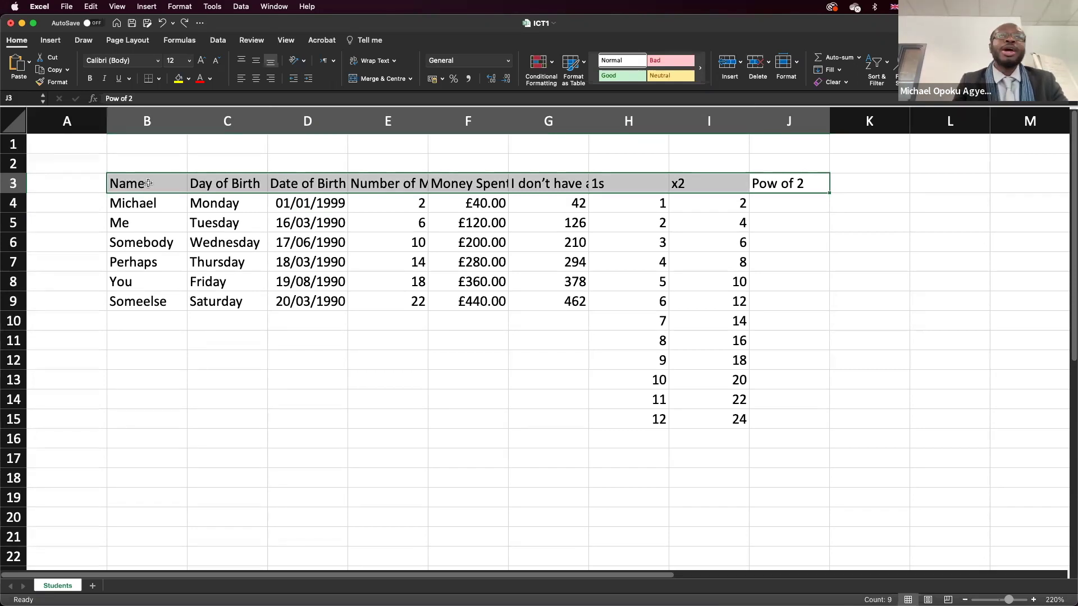
{"action": "key", "text": "super+b"}
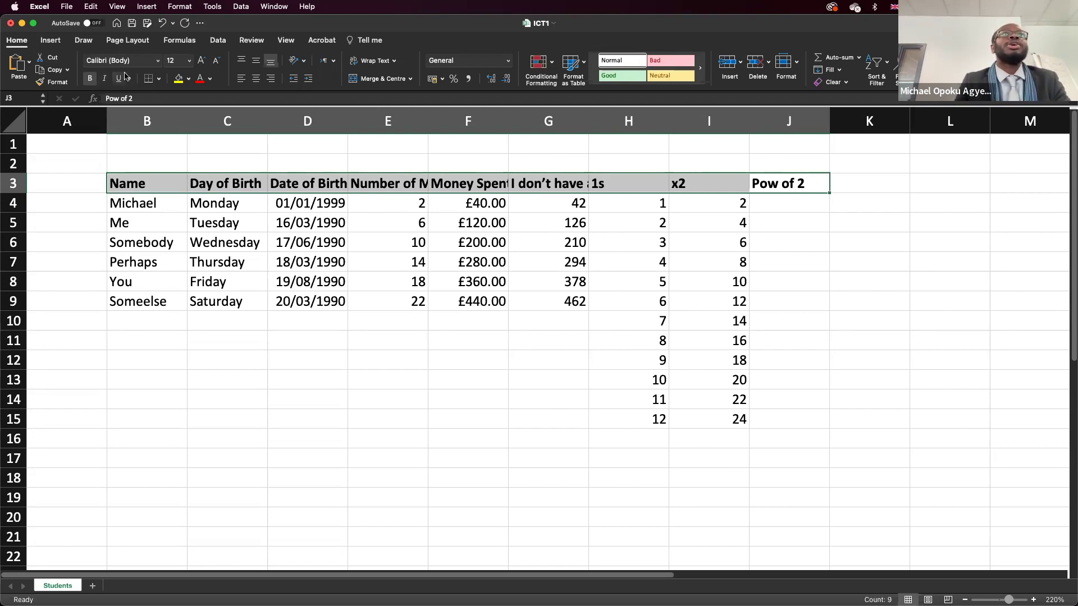
{"action": "left_click", "coordinate": [189, 62]}
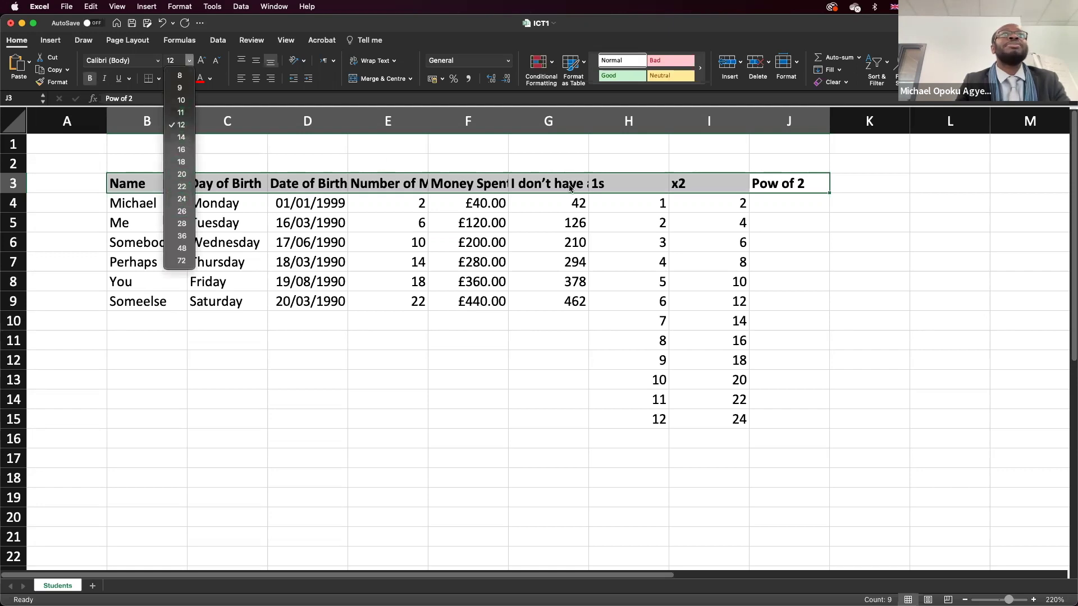
{"action": "left_click", "coordinate": [620, 26]}
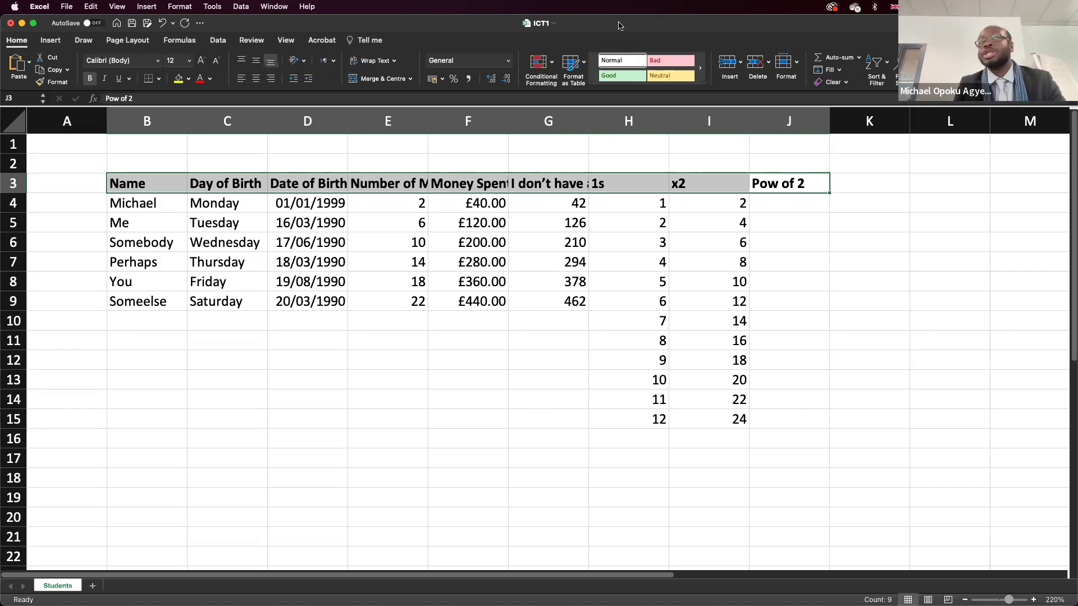
{"action": "key", "text": "super+shift+period"}
{"action": "key", "text": "super+shift+period"}
{"action": "key", "text": "super+shift+period"}
{"action": "key", "text": "super+shift+period"}
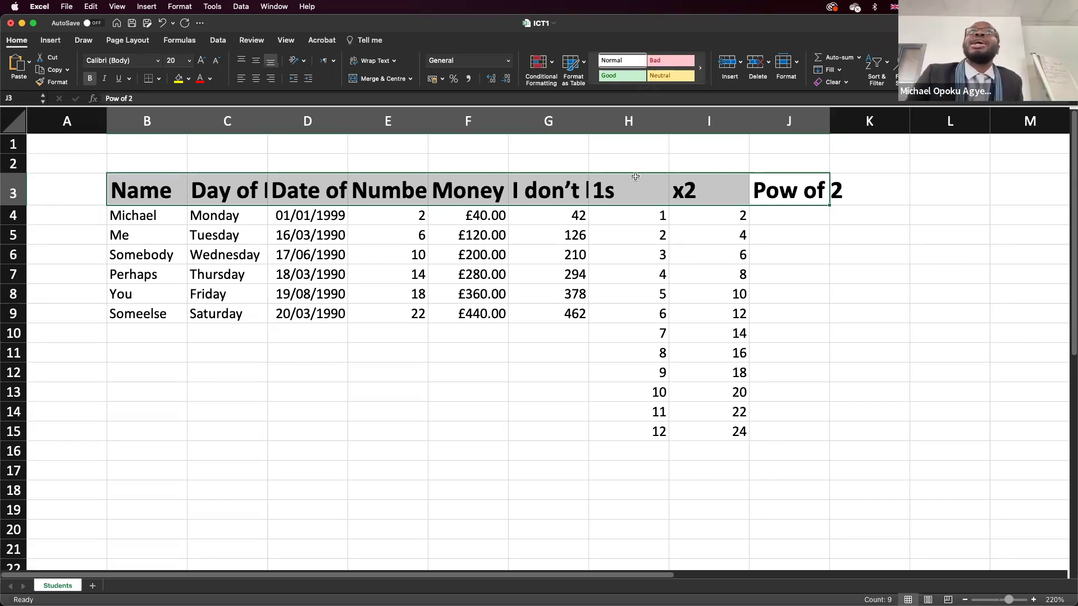
{"action": "left_click", "coordinate": [190, 60]}
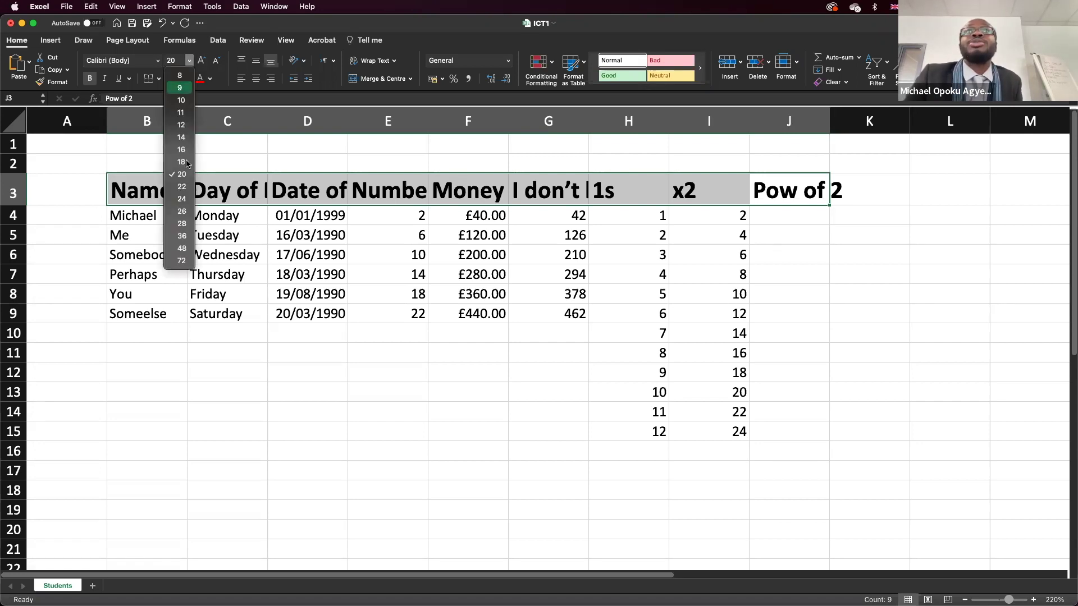
{"action": "left_click", "coordinate": [186, 191]}
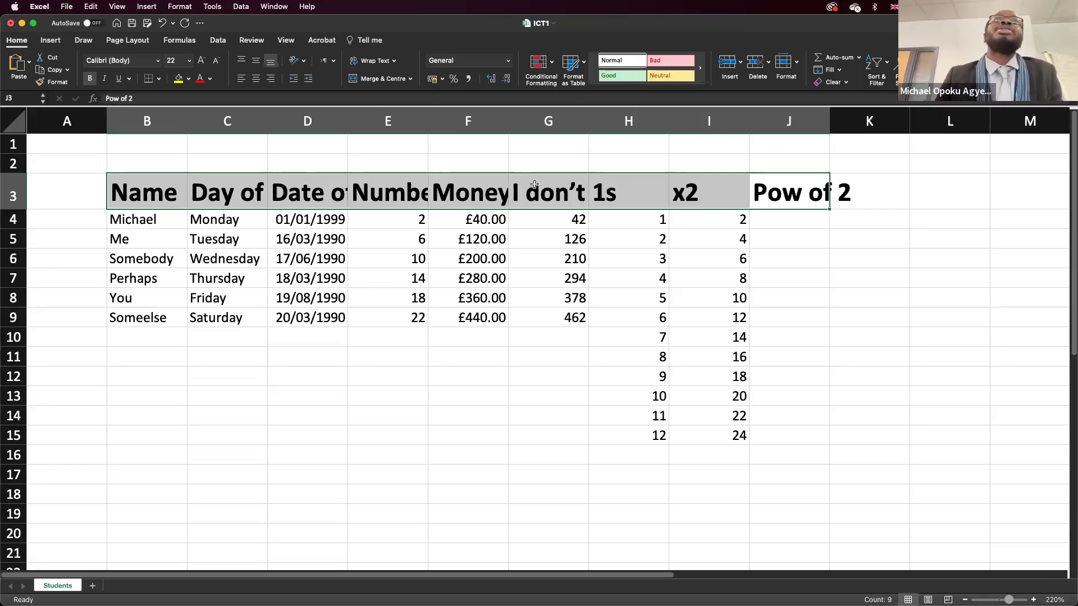
{"action": "left_click", "coordinate": [549, 193]}
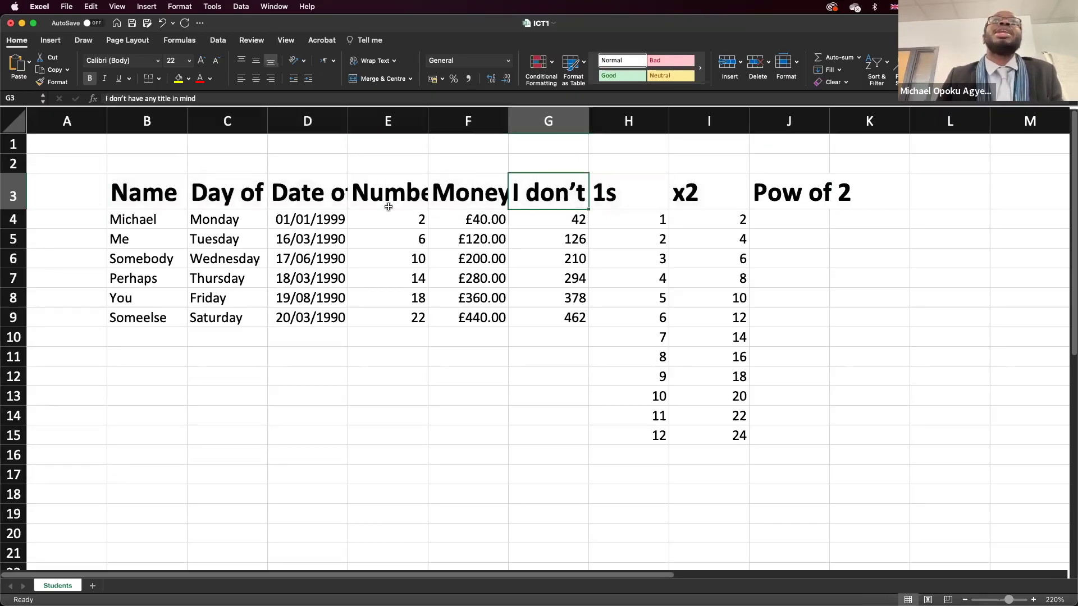
- Try formatting the range B3:J15 as a table with headers in an orange medium style, and undo the table formatting
{"action": "left_click_drag", "start_coordinate": [183, 193], "coordinate": [802, 433]}
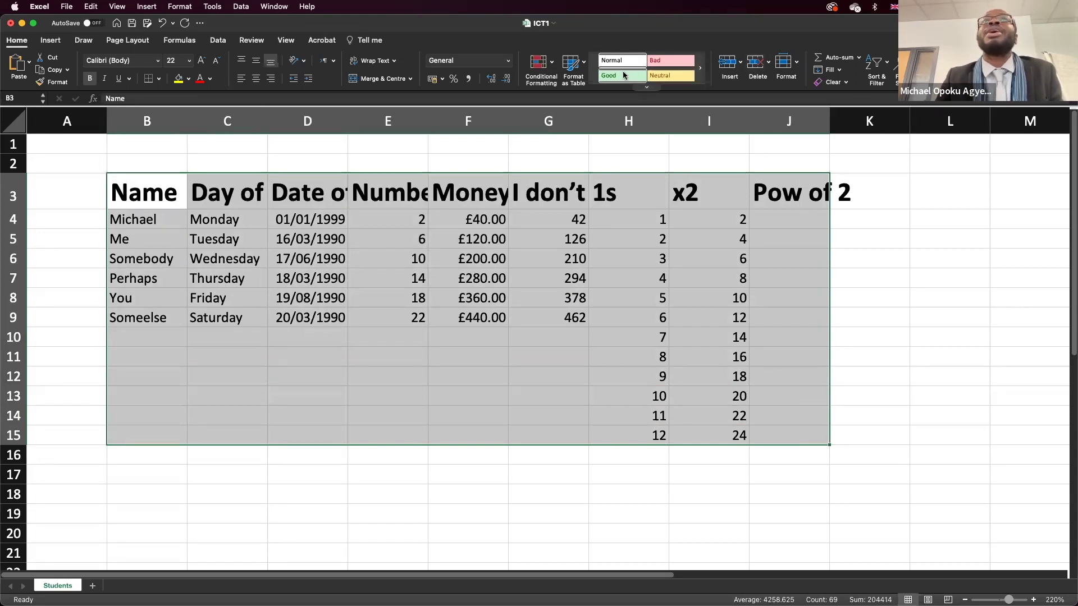
{"action": "left_click", "coordinate": [573, 67]}
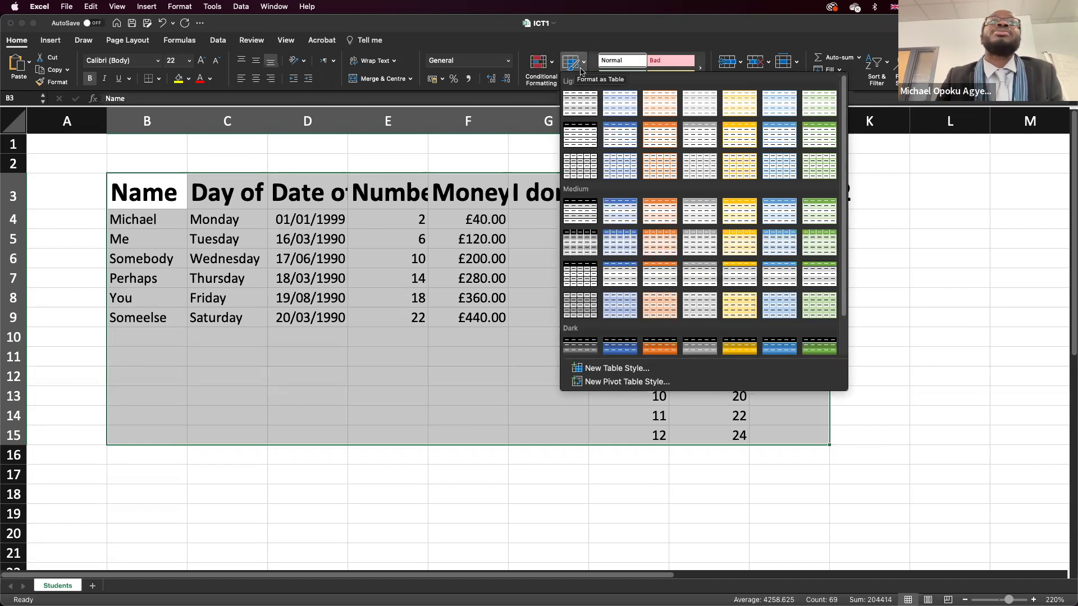
{"action": "left_click", "coordinate": [651, 238]}
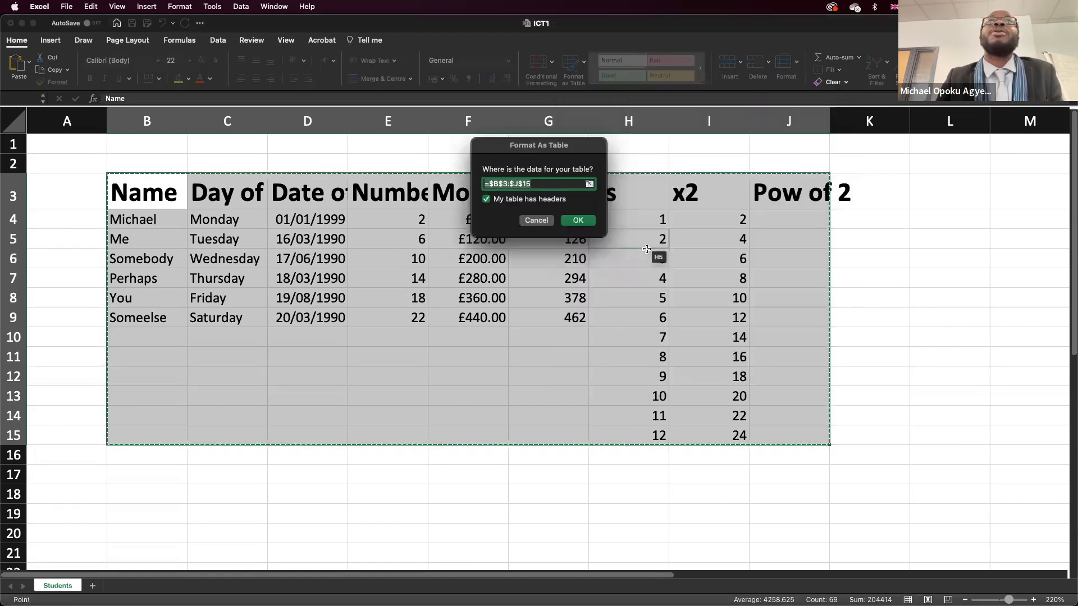
{"action": "left_click", "coordinate": [579, 222]}
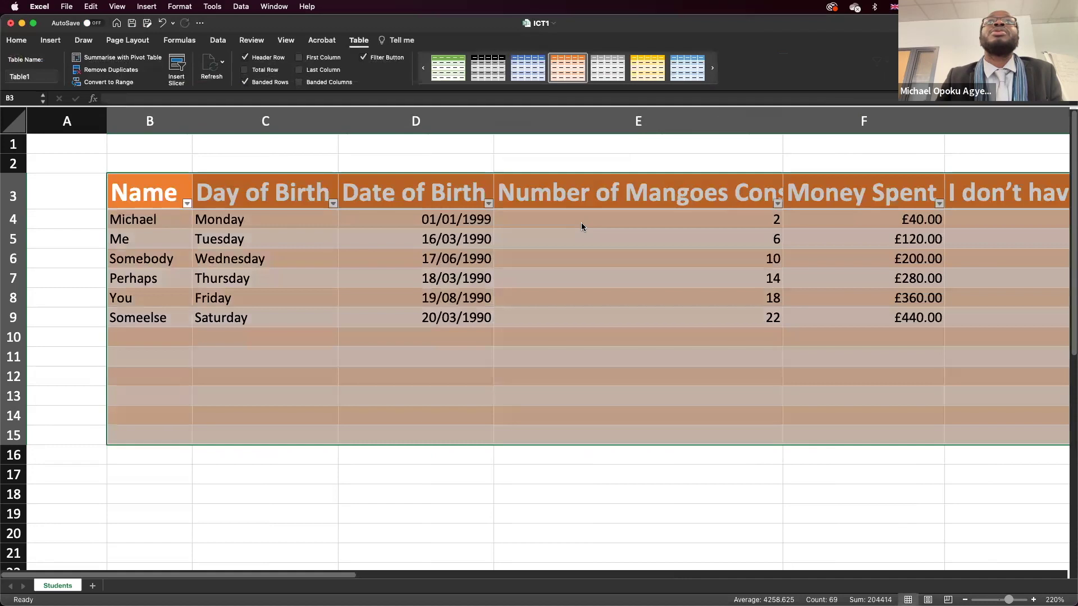
{"action": "scroll", "coordinate": [572, 335], "scroll_direction": "right", "scroll_amount": 10}
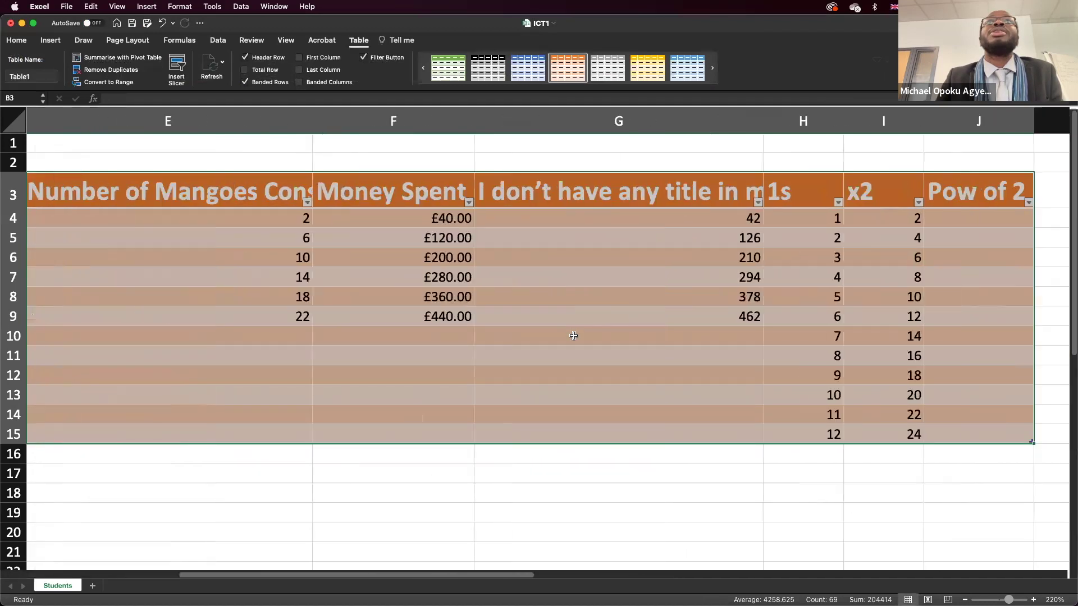
{"action": "scroll", "coordinate": [573, 335], "scroll_direction": "right", "scroll_amount": 3}
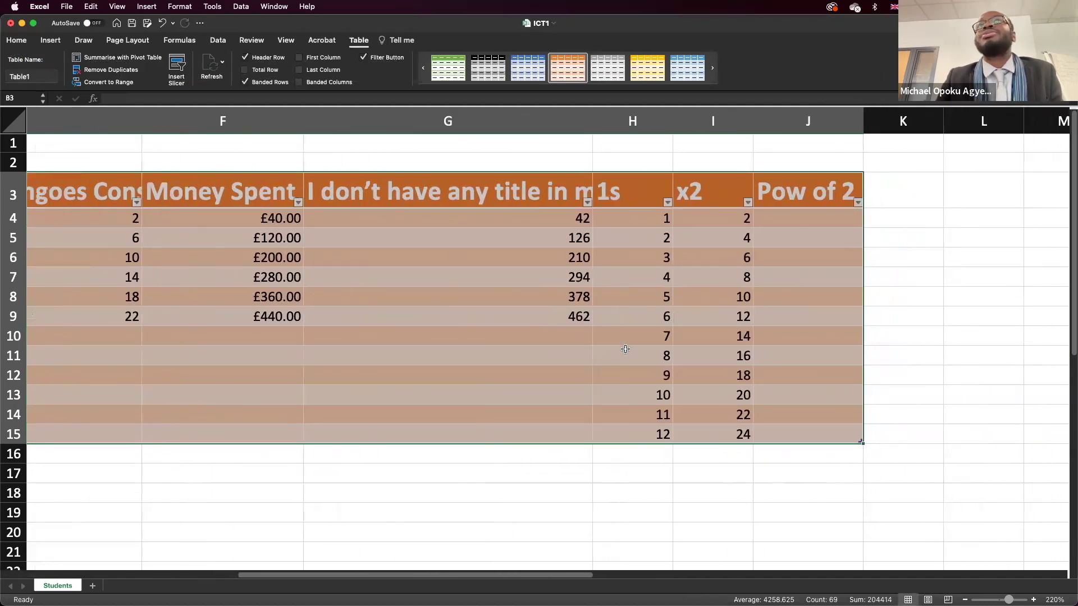
{"action": "scroll", "coordinate": [625, 349], "scroll_direction": "left", "scroll_amount": 12}
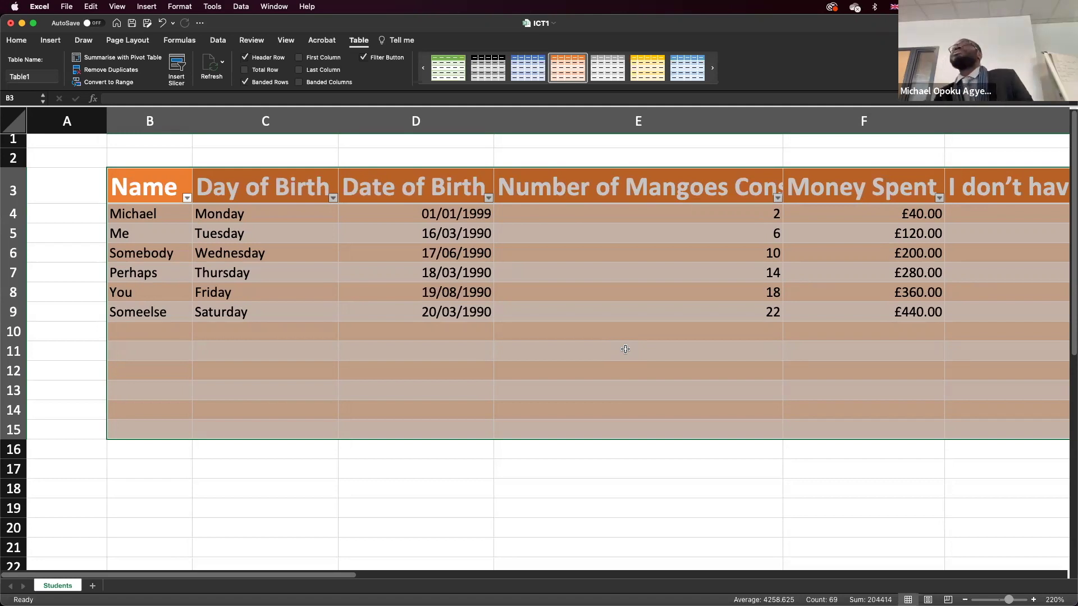
{"action": "key", "text": "super+z"}
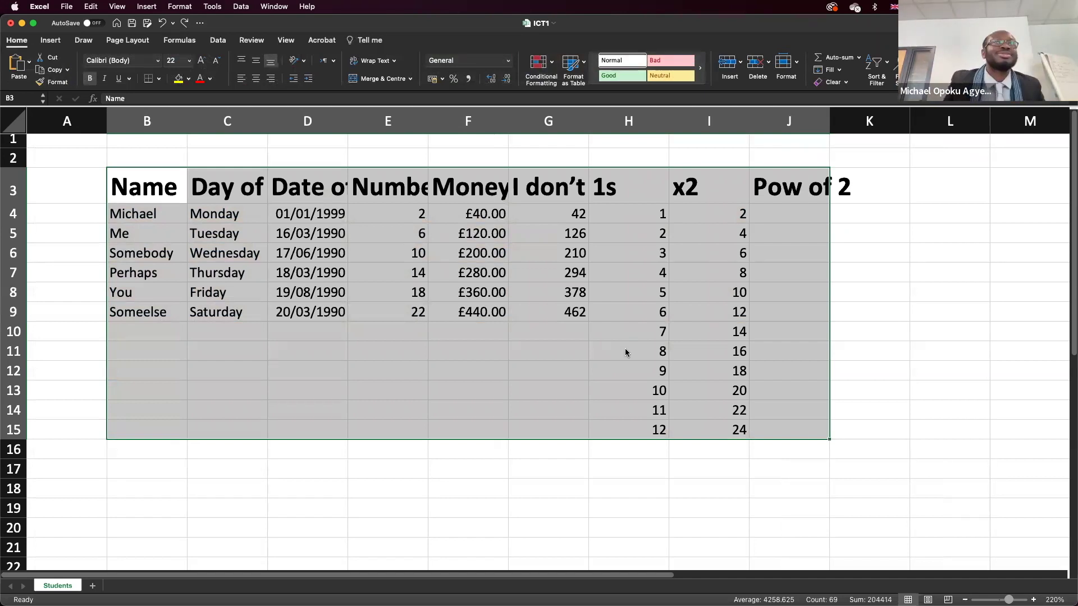
- Try formatting the range B3:J15 as a table with headers in a blue light style, and undo the table formatting
{"action": "left_click", "coordinate": [781, 67]}
{"action": "left_click", "coordinate": [777, 64]}
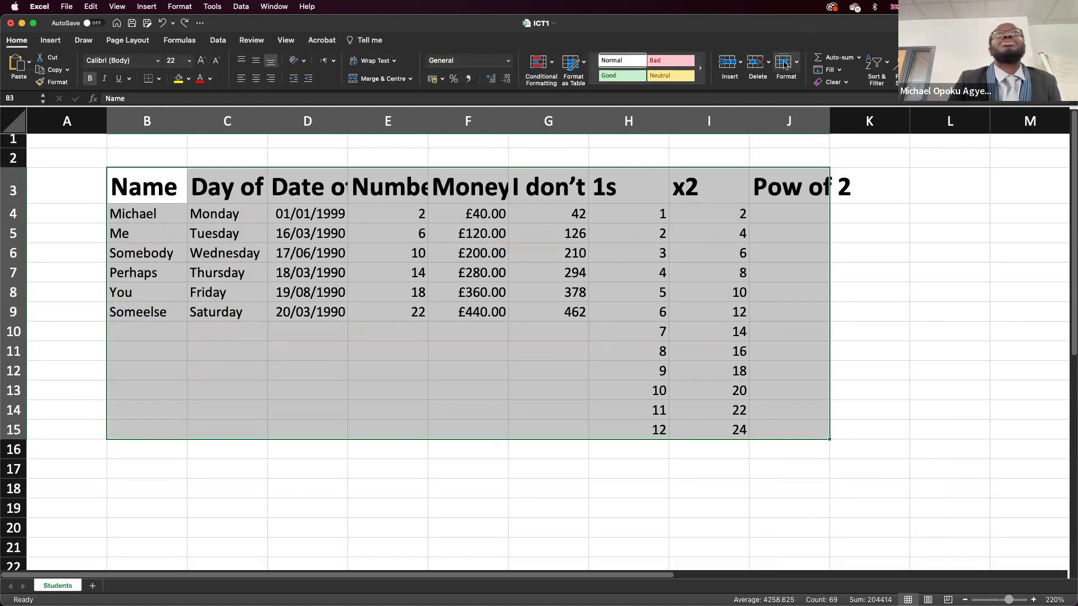
{"action": "left_click", "coordinate": [573, 63]}
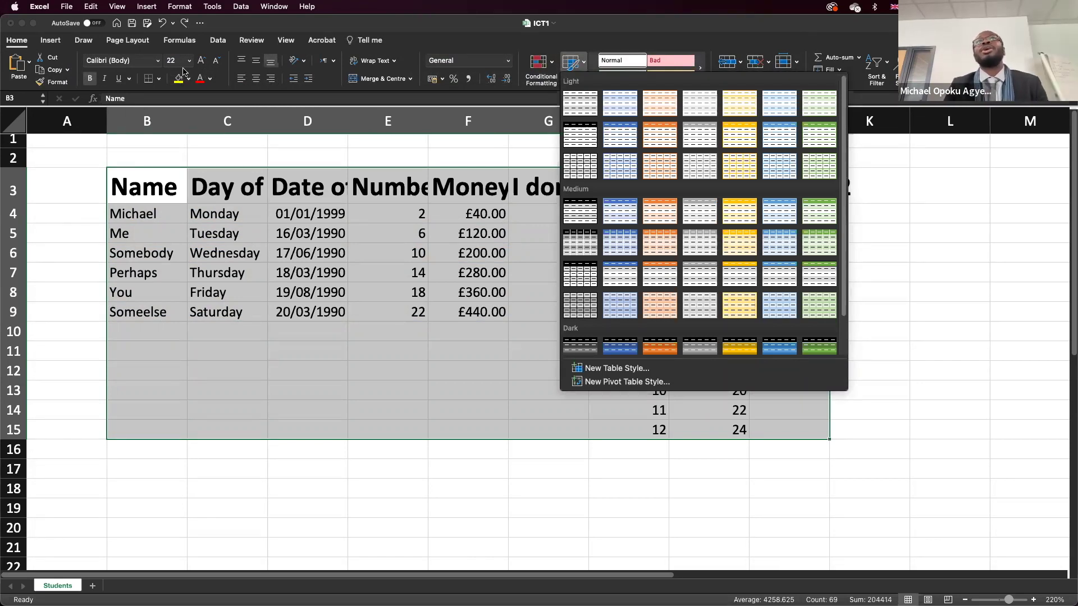
{"action": "left_click", "coordinate": [620, 136]}
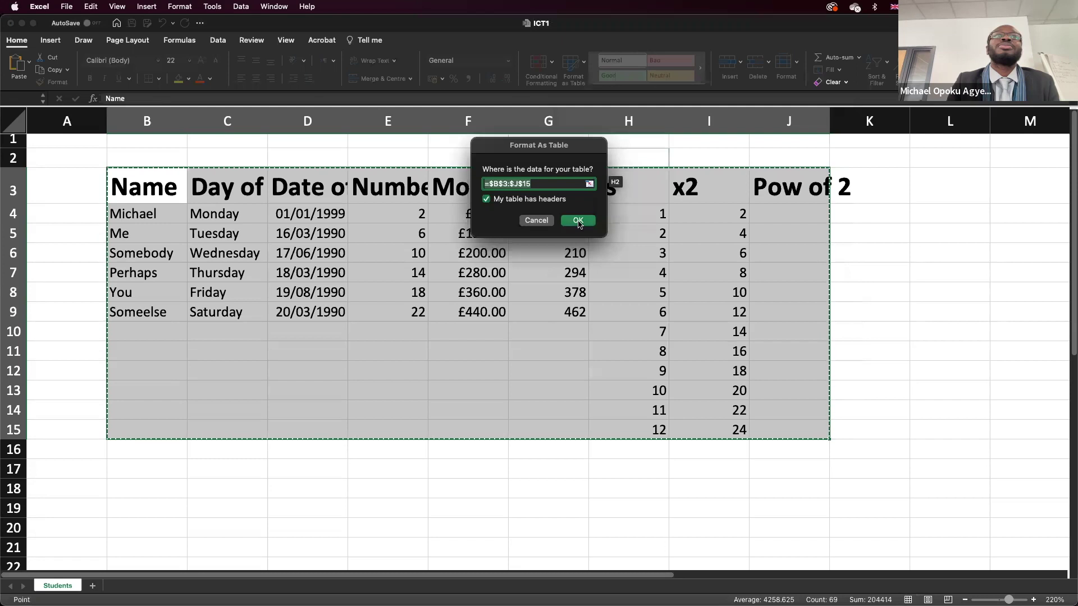
{"action": "left_click", "coordinate": [577, 220]}
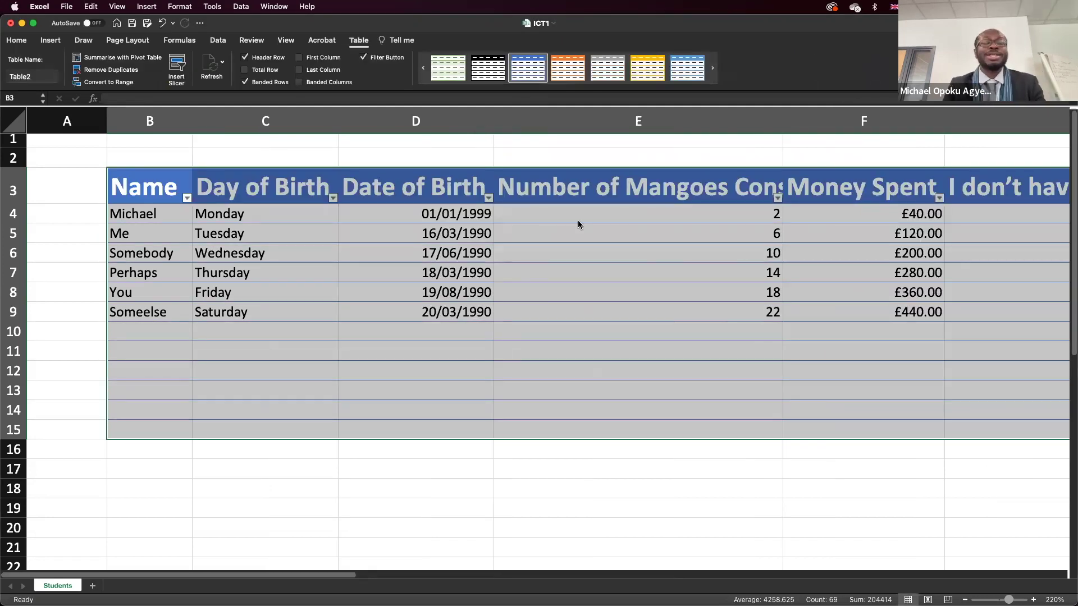
{"action": "key", "text": "super+z"}
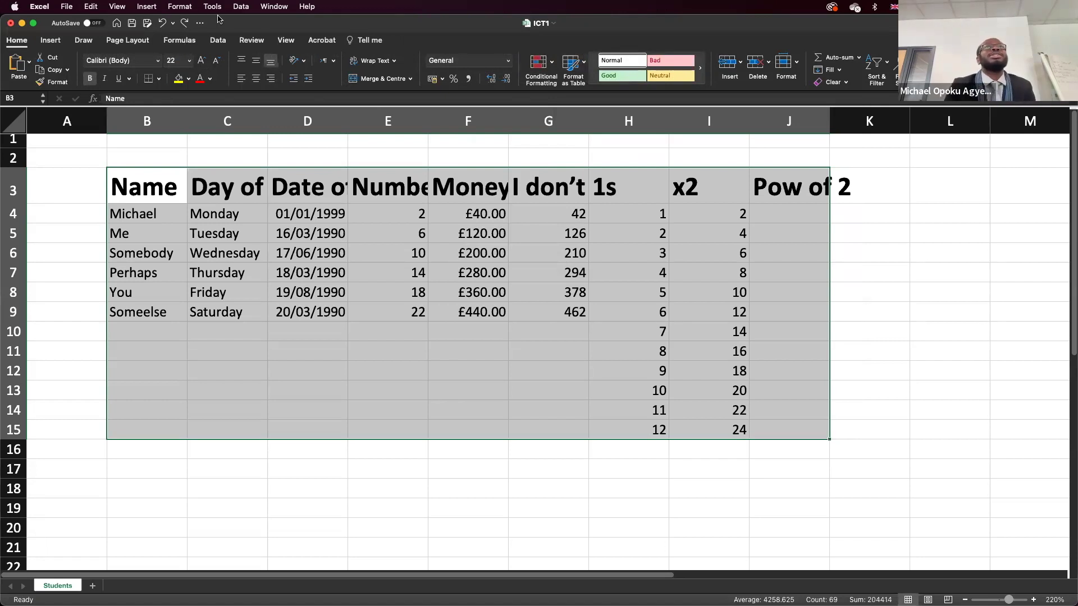
{"action": "left_click", "coordinate": [182, 7]}
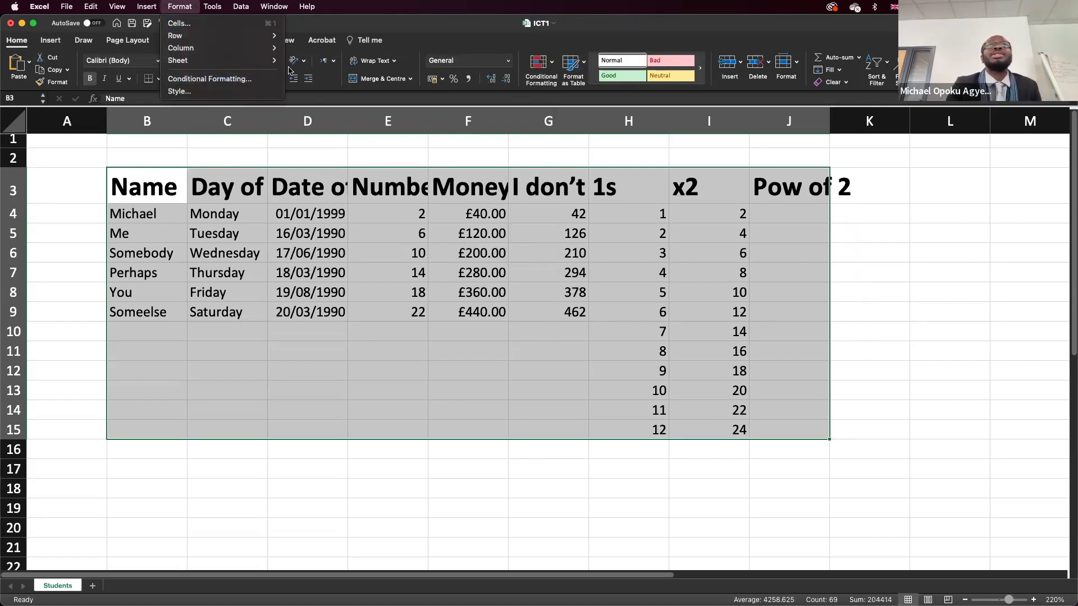
{"action": "left_click", "coordinate": [497, 318]}
{"action": "left_click", "coordinate": [534, 293]}
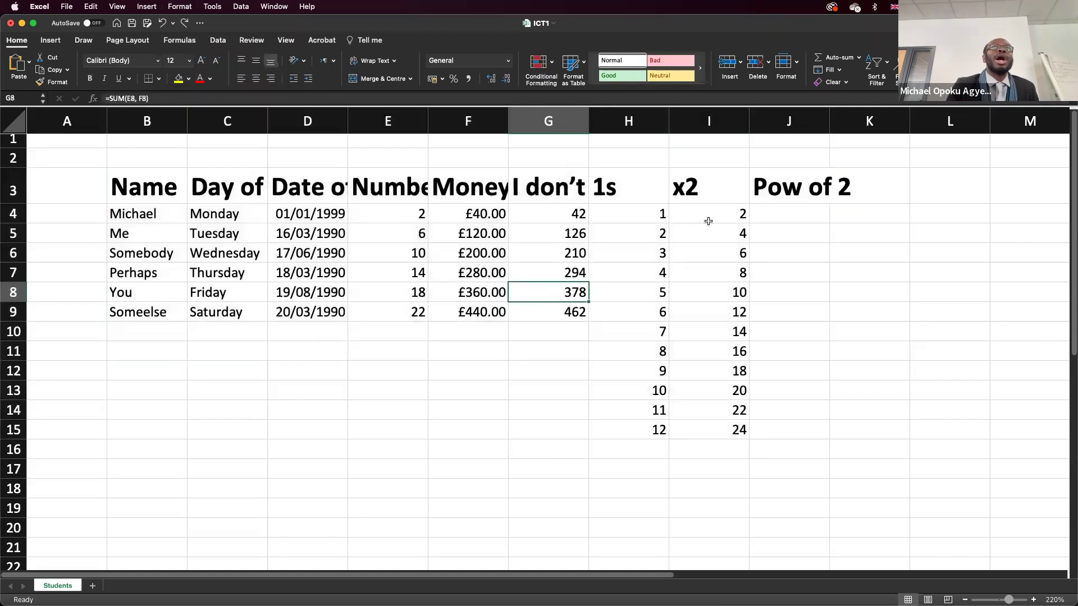
- Try wrapping the heading text in B3:J3 through the cell alignment settings, and undo the wrapping
{"action": "left_click_drag", "start_coordinate": [783, 188], "coordinate": [174, 188]}
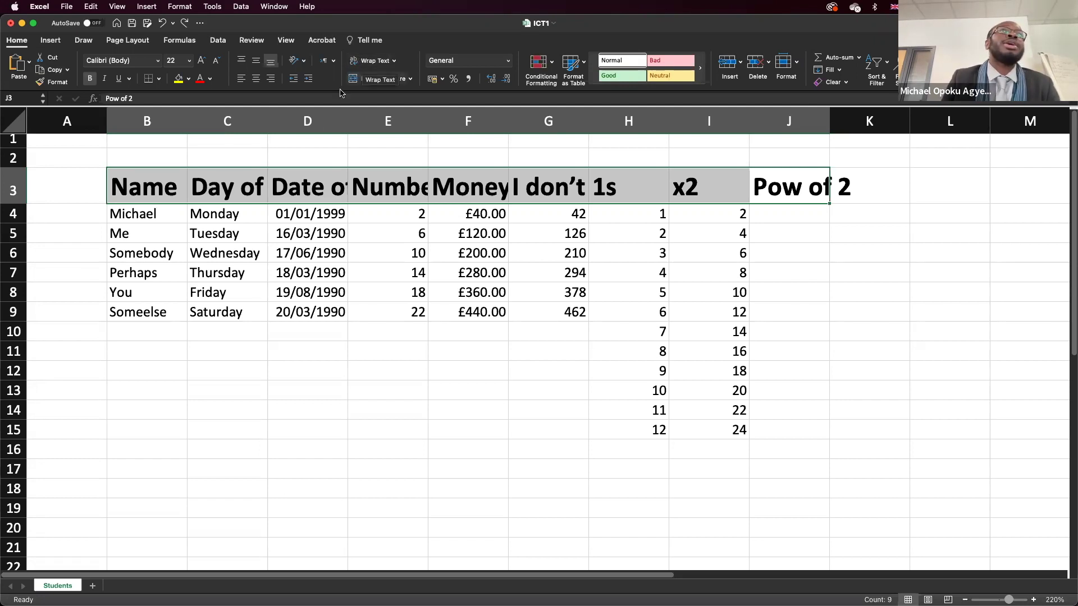
{"action": "right_click", "coordinate": [294, 191]}
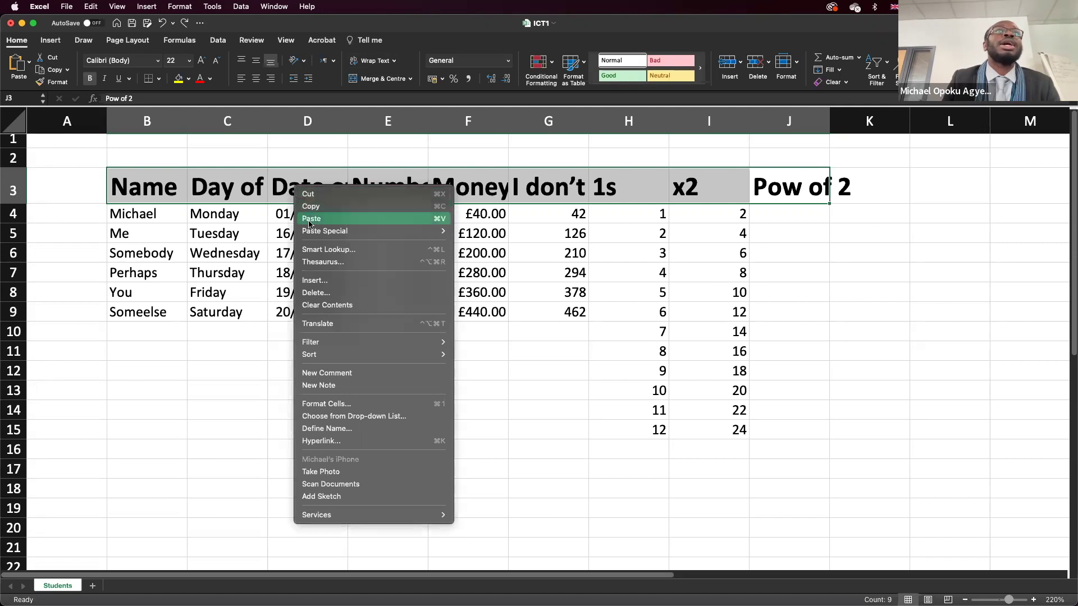
{"action": "left_click", "coordinate": [323, 405]}
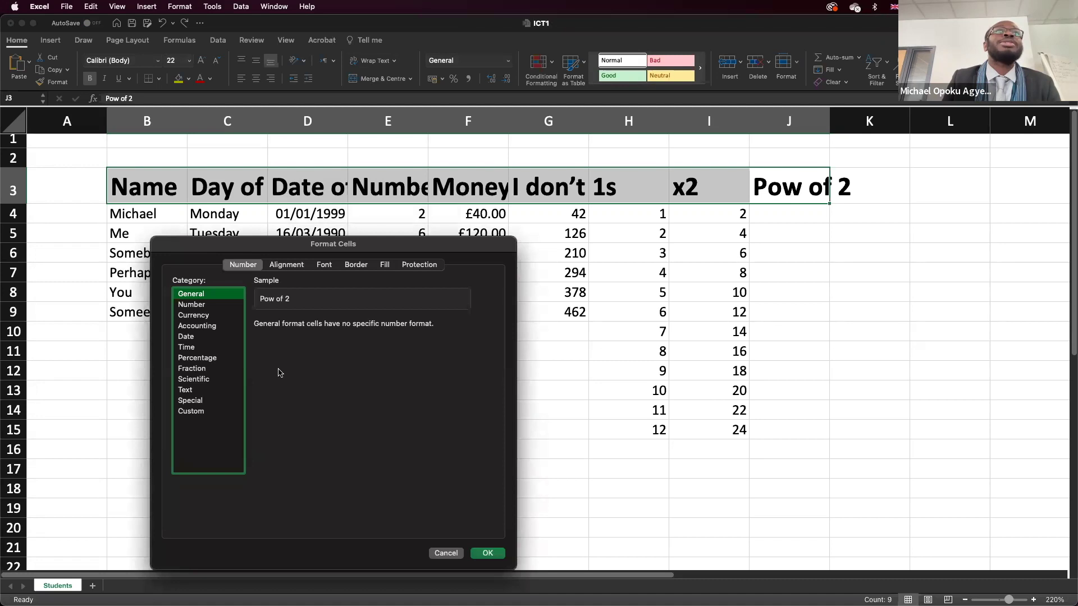
{"action": "left_click", "coordinate": [285, 265]}
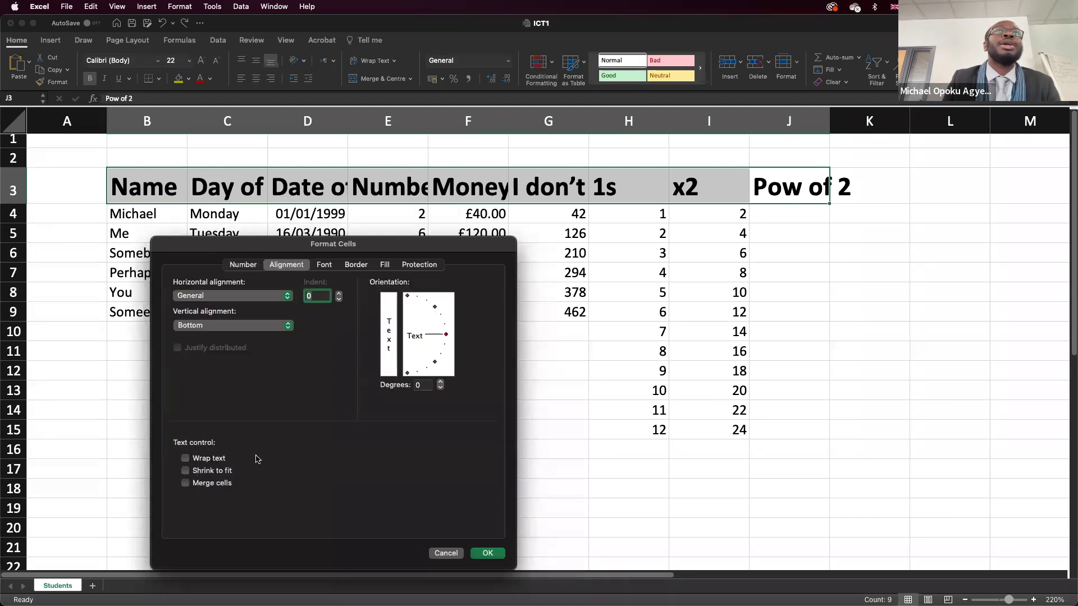
{"action": "left_click", "coordinate": [222, 460]}
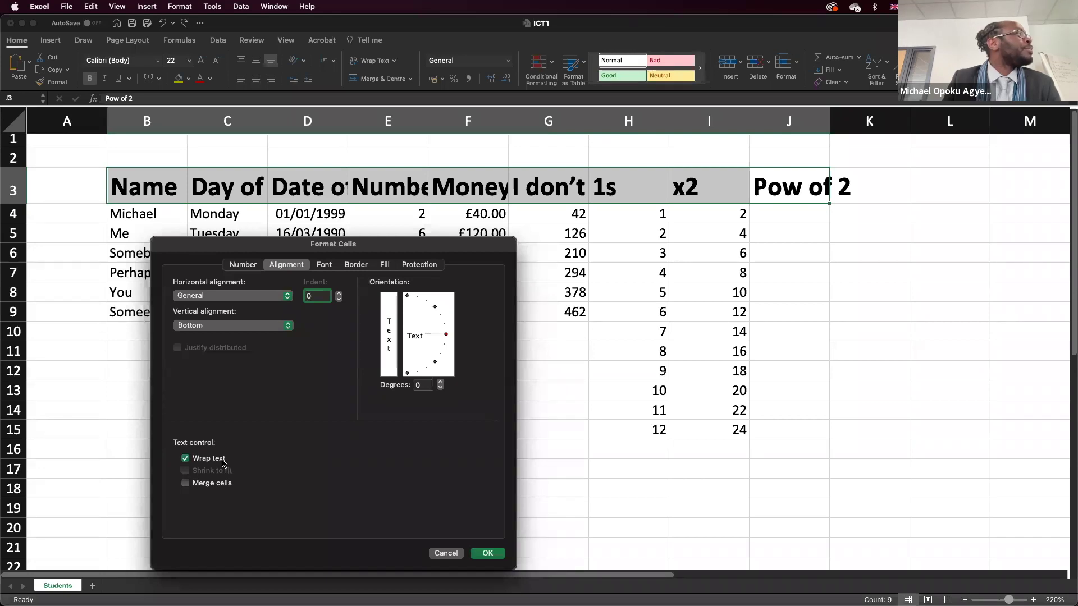
{"action": "left_click", "coordinate": [499, 554]}
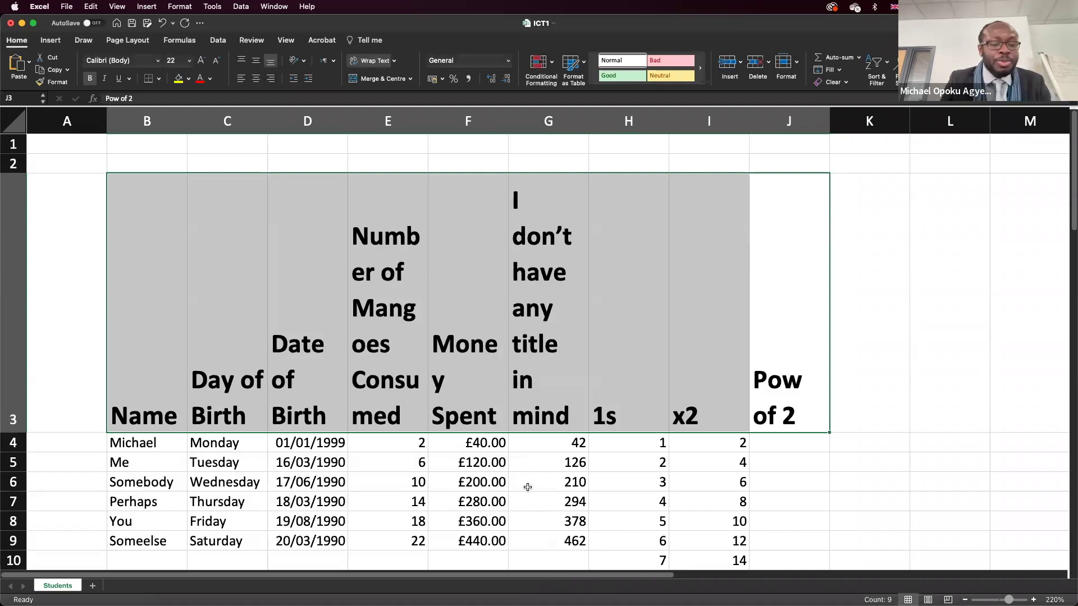
{"action": "key", "text": "super+z"}
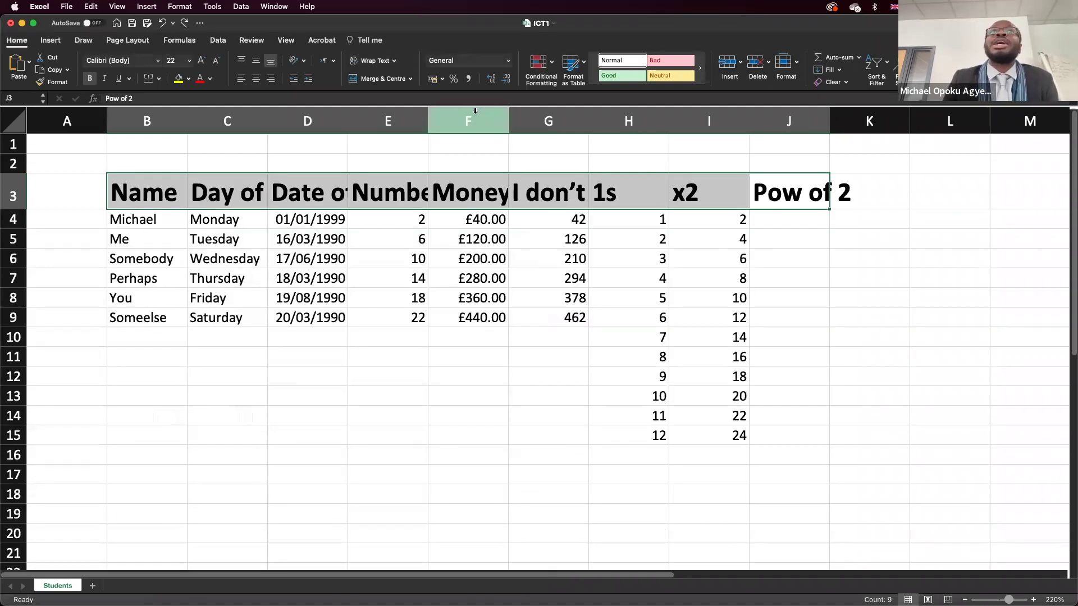
- Wrap the text of the headings in B3:J3 and centre them horizontally
{"action": "left_click", "coordinate": [373, 60]}
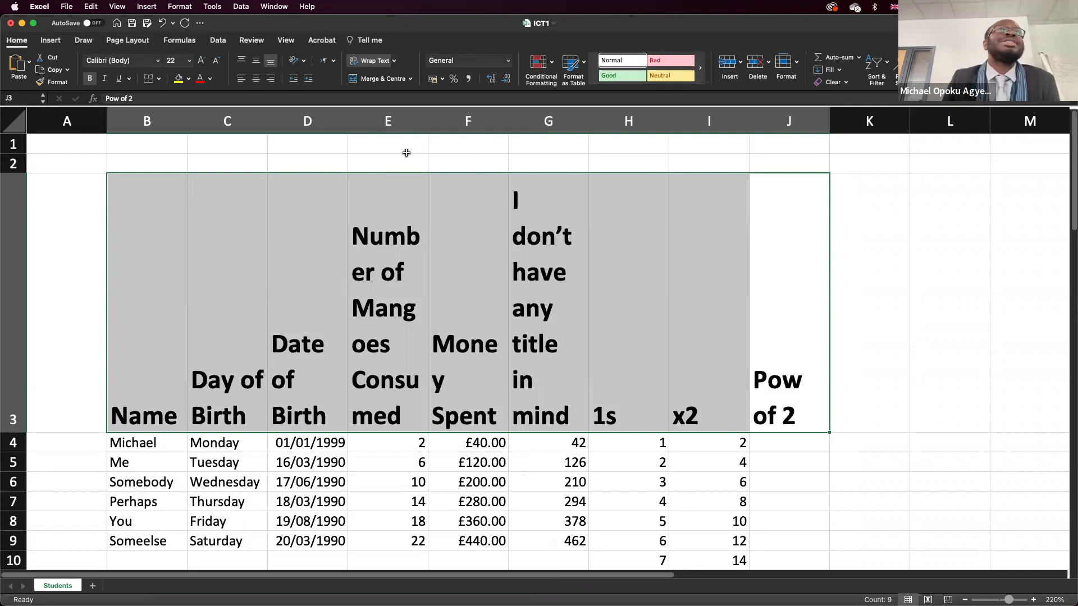
{"action": "left_click", "coordinate": [256, 80]}
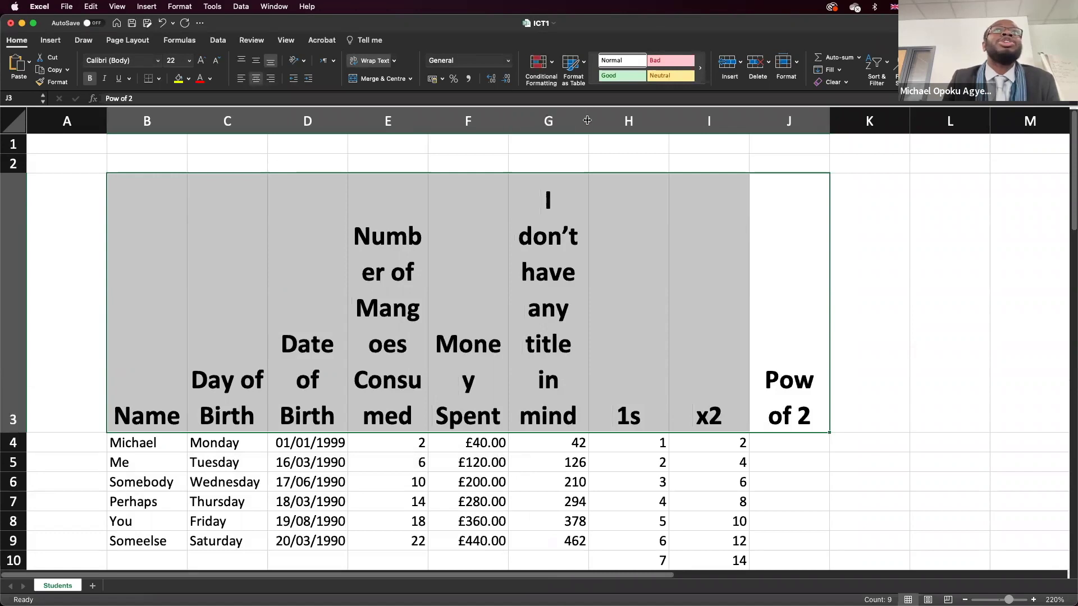
- Widen columns G, F and E to fit their wrapped headings, and middle-align the headings in B3:J3 vertically
{"action": "left_click_drag", "start_coordinate": [587, 120], "coordinate": [696, 116]}
{"action": "left_click_drag", "start_coordinate": [508, 124], "coordinate": [578, 121]}
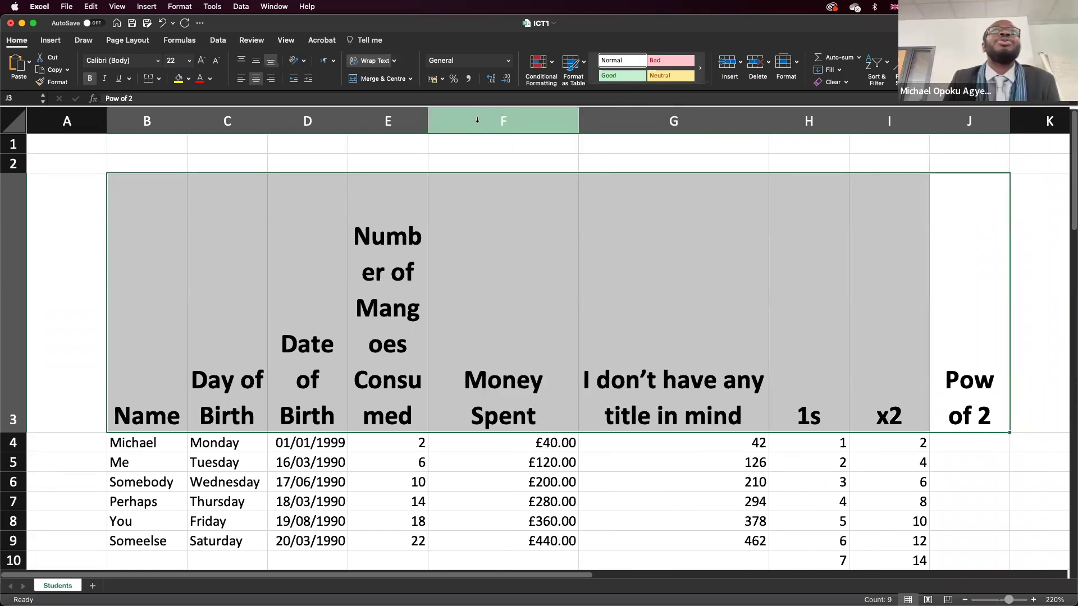
{"action": "left_click_drag", "start_coordinate": [432, 123], "coordinate": [481, 121]}
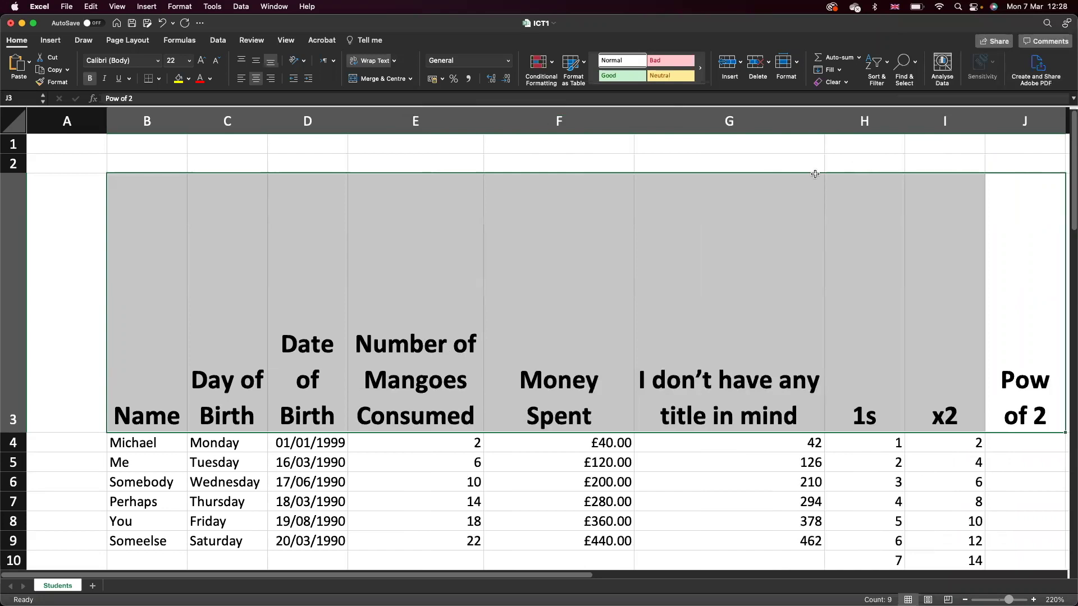
{"action": "left_click", "coordinate": [257, 62]}
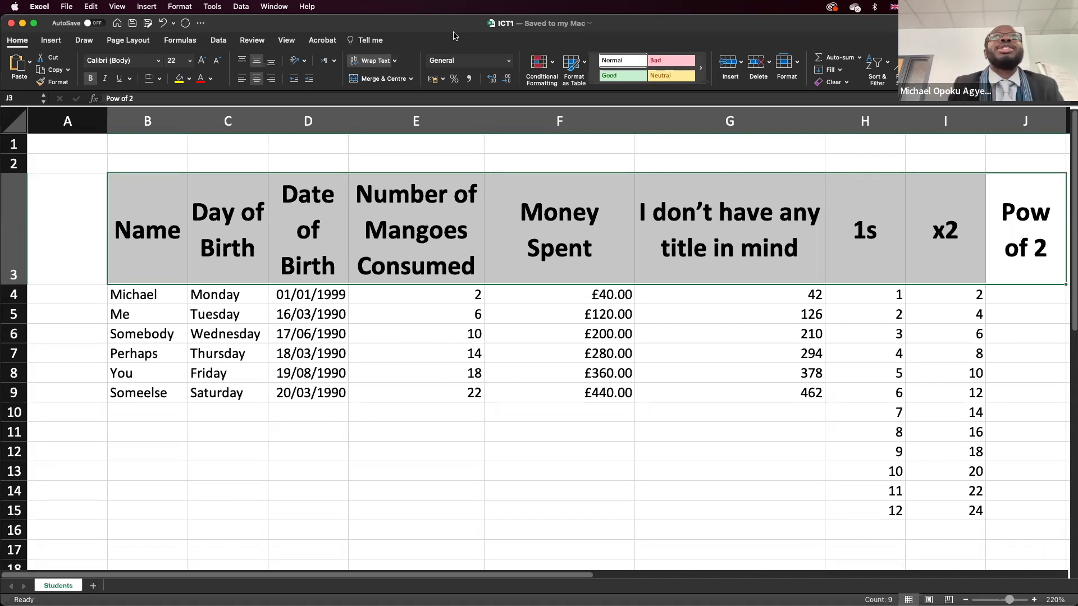
- Undo the heading alignment, column widening and text wrapping back to the unwrapped headings in row 3
{"action": "key", "text": "super+z"}
{"action": "key", "text": "super+z"}
{"action": "key", "text": "super+z"}
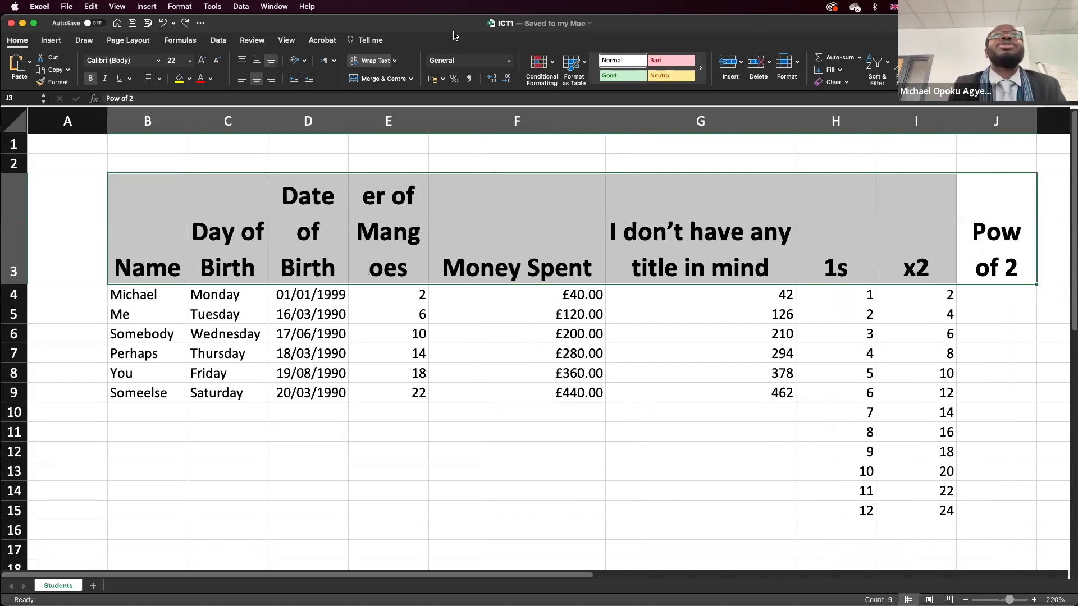
{"action": "key", "text": "super+z"}
{"action": "key", "text": "super+z"}
{"action": "key", "text": "super+z"}
{"action": "key", "text": "super+z"}
{"action": "key", "text": "super+z"}
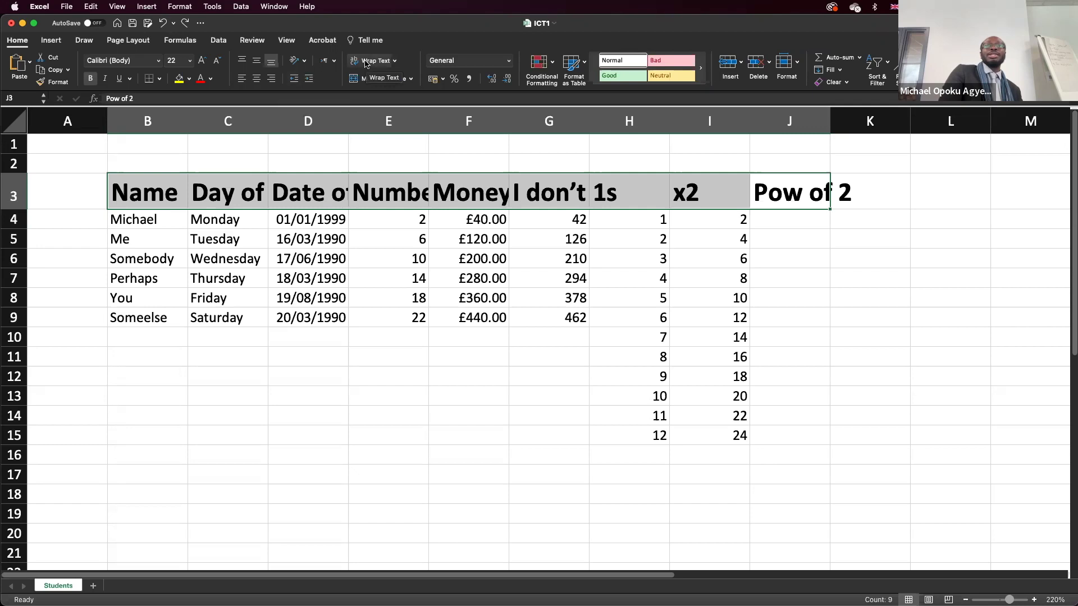
- Try turning on text wrapping for the headings in B3:J3 in the cell format settings, and undo it
{"action": "right_click", "coordinate": [314, 200]}
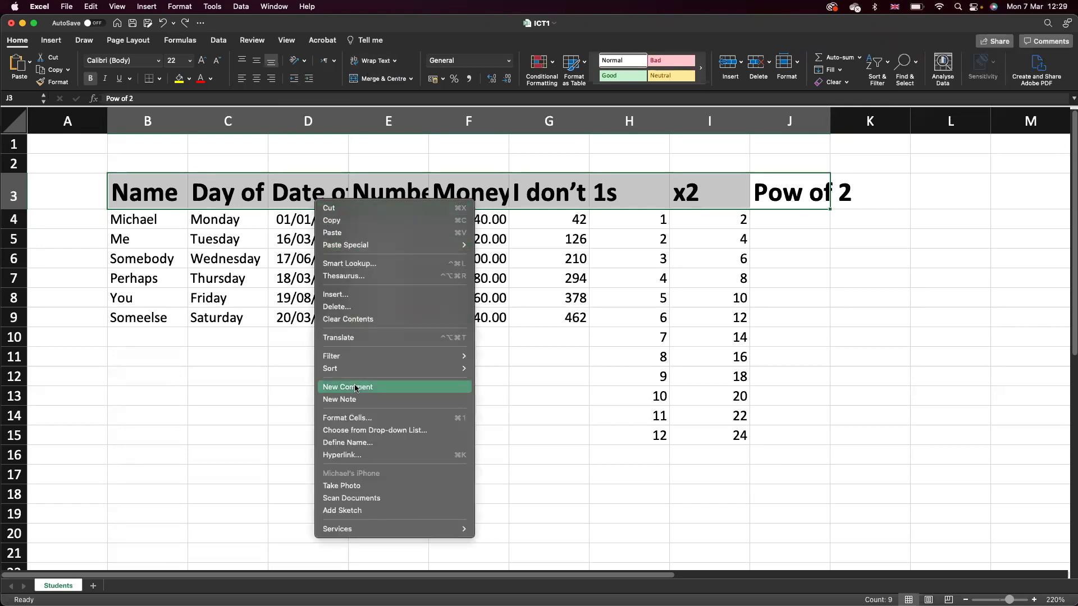
{"action": "left_click", "coordinate": [333, 420]}
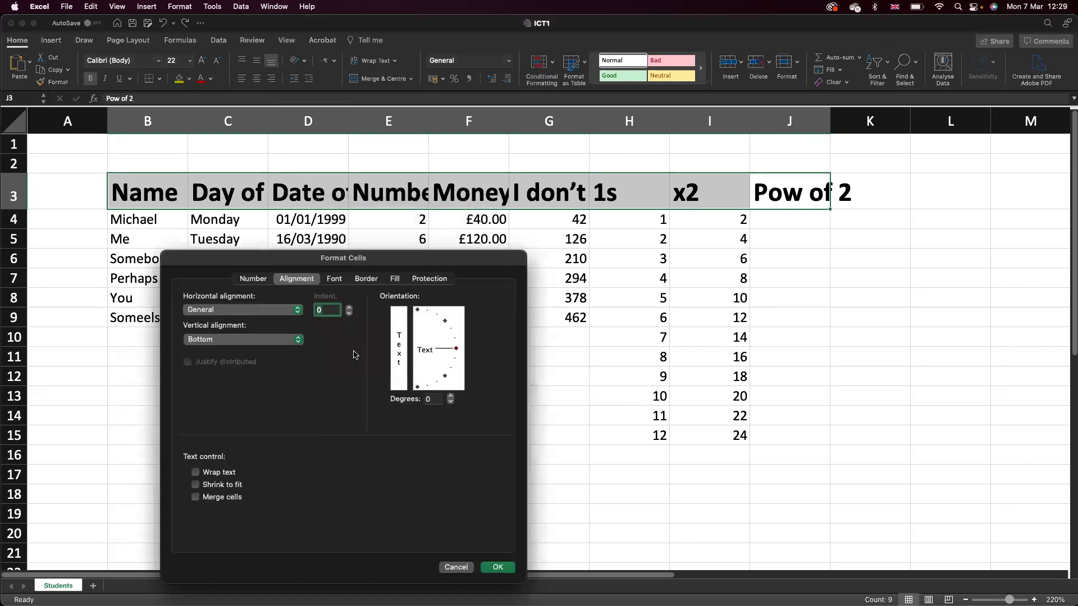
{"action": "left_click", "coordinate": [223, 473]}
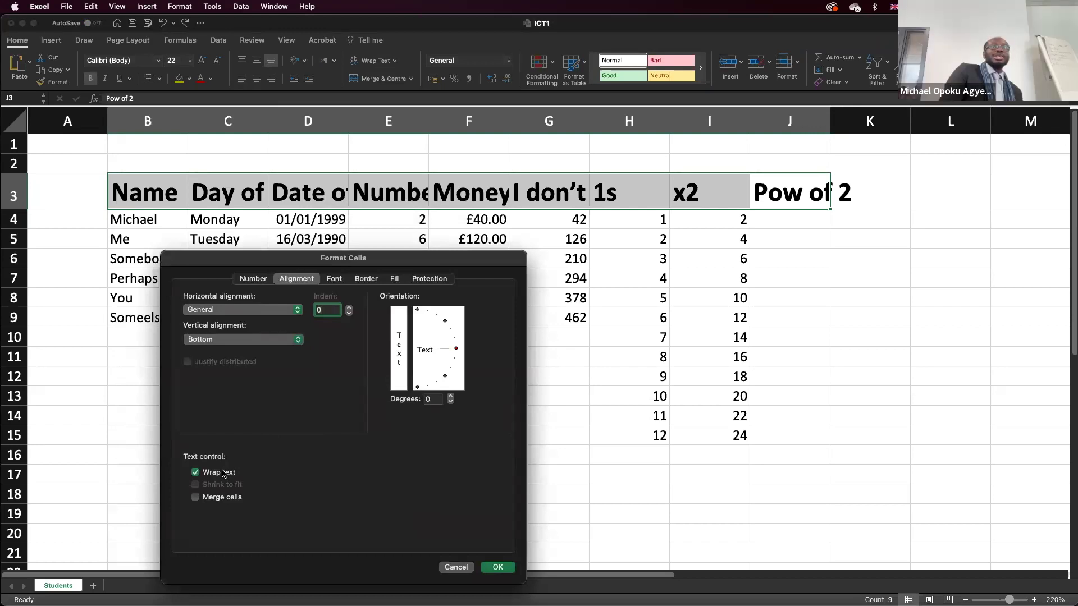
{"action": "left_click", "coordinate": [497, 567]}
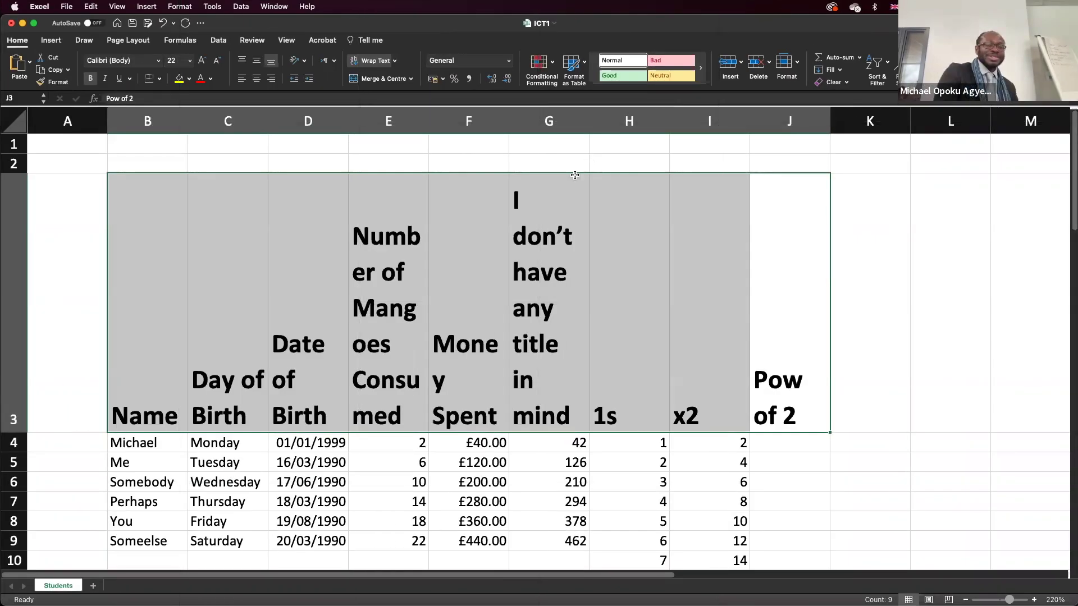
{"action": "key", "text": "super+z"}
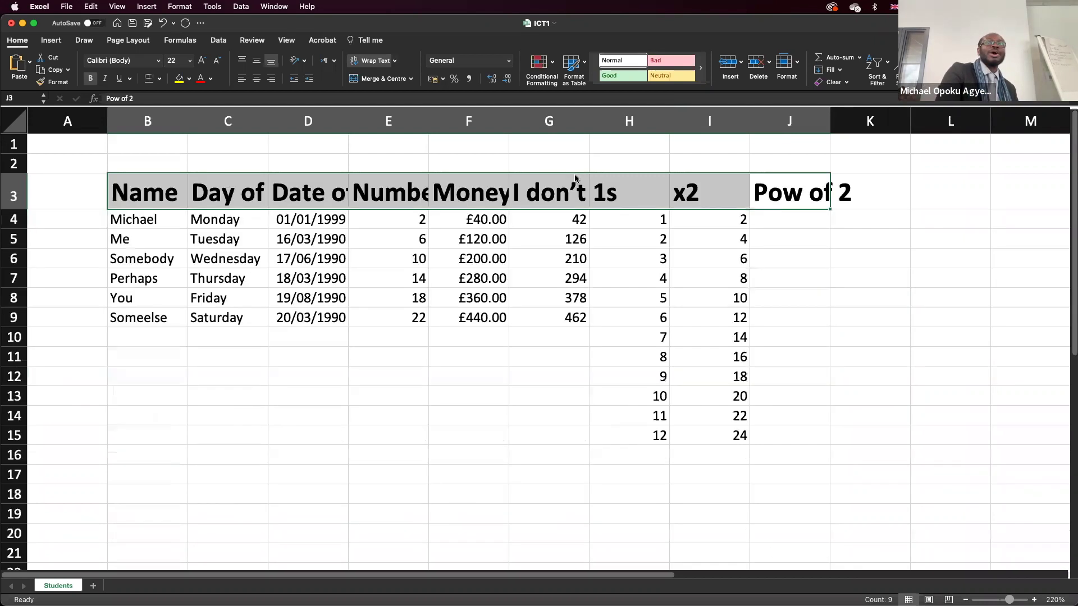
- Wrap the heading text in B3:J3 and widen columns D, E and G to fit their headings
{"action": "right_click", "coordinate": [478, 199]}
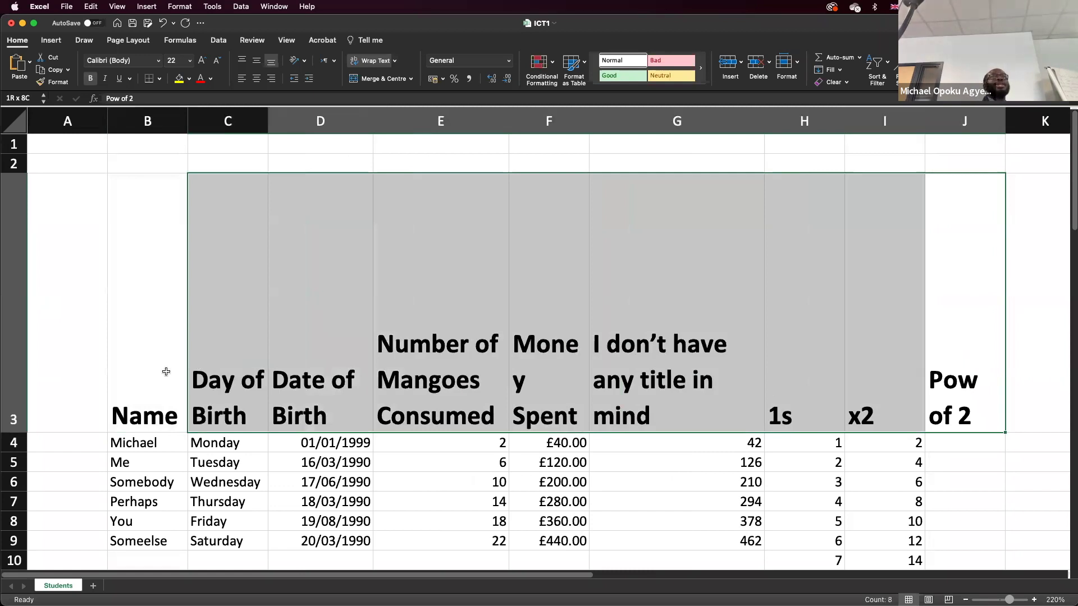
- Centre the headings in B3:J3 vertically and horizontally, and widen column F so the word "Money" fits on one line
{"action": "left_click_drag", "start_coordinate": [164, 372], "coordinate": [164, 371]}
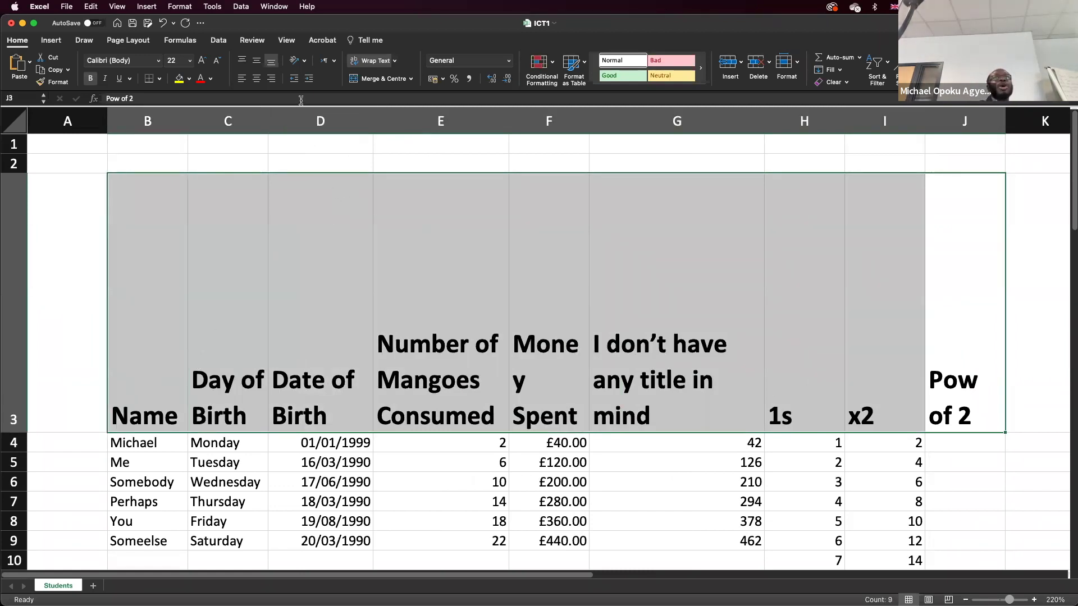
{"action": "left_click", "coordinate": [260, 63]}
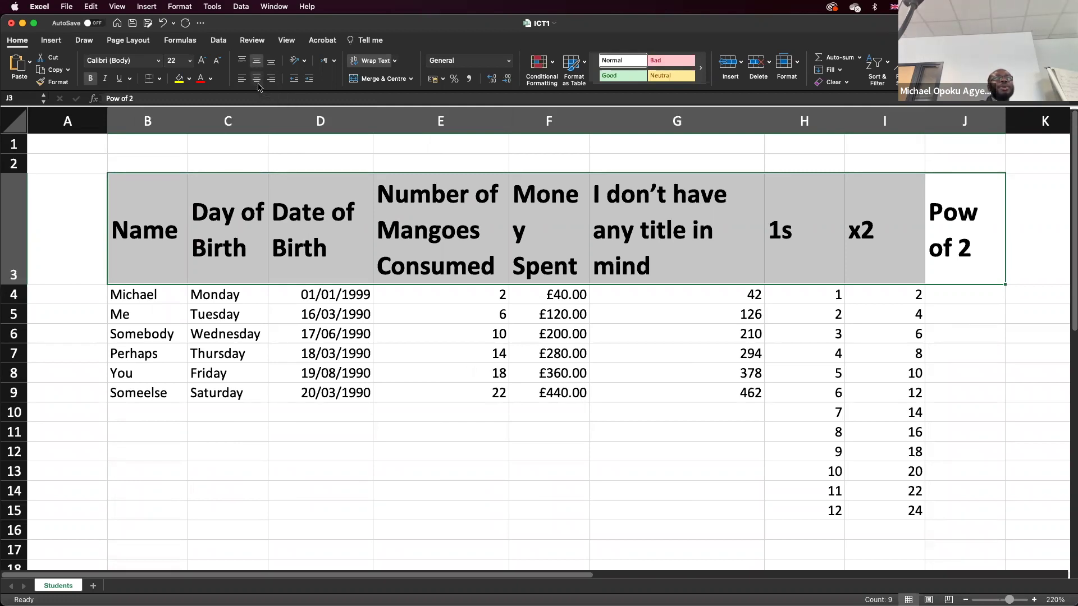
{"action": "left_click", "coordinate": [258, 80]}
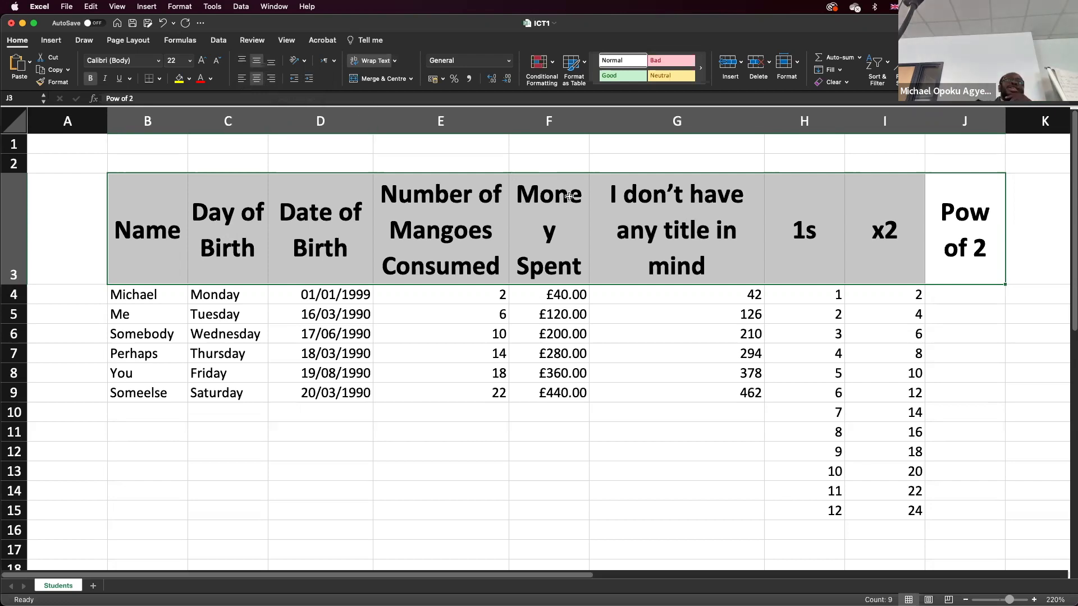
{"action": "left_click_drag", "start_coordinate": [590, 122], "coordinate": [608, 122]}
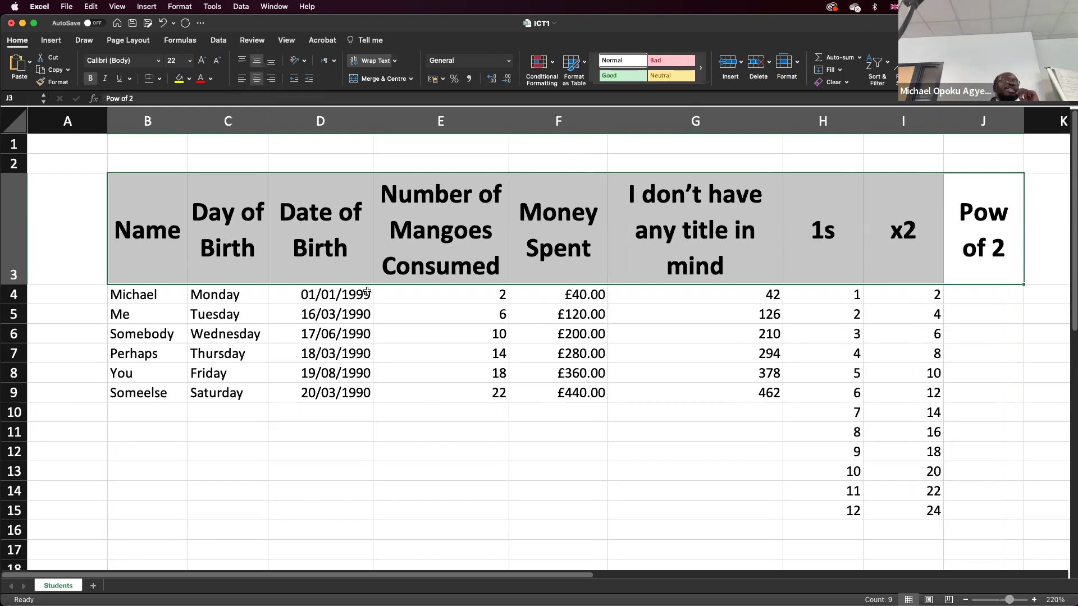
- Format the dates of birth in D4:D9 as "Wednesday, 14 March 2012" style dates and widen column D to show them
{"action": "left_click_drag", "start_coordinate": [361, 293], "coordinate": [360, 393]}
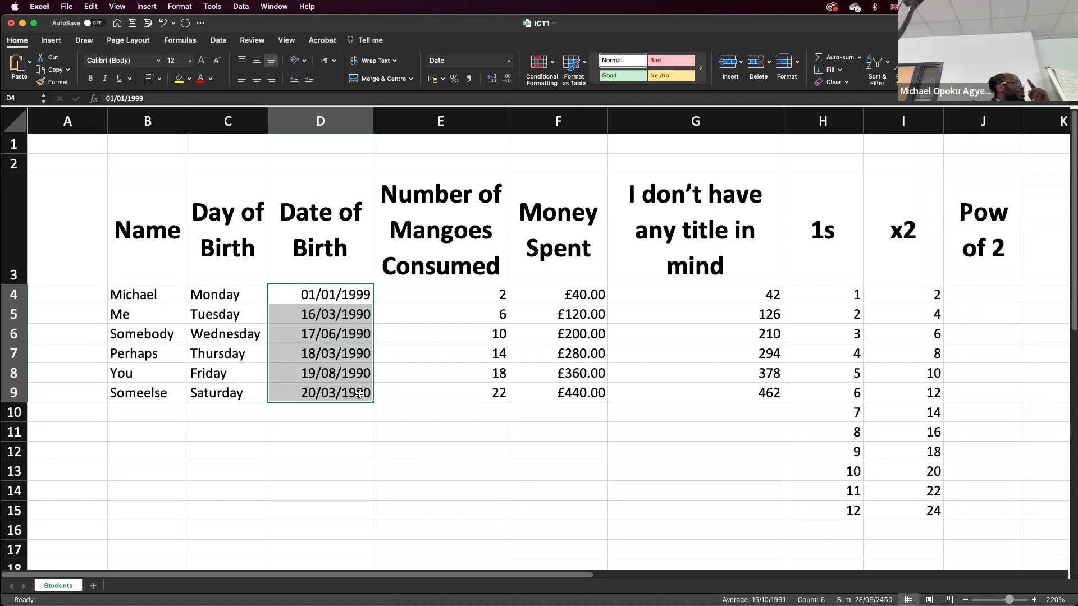
{"action": "left_click", "coordinate": [508, 60]}
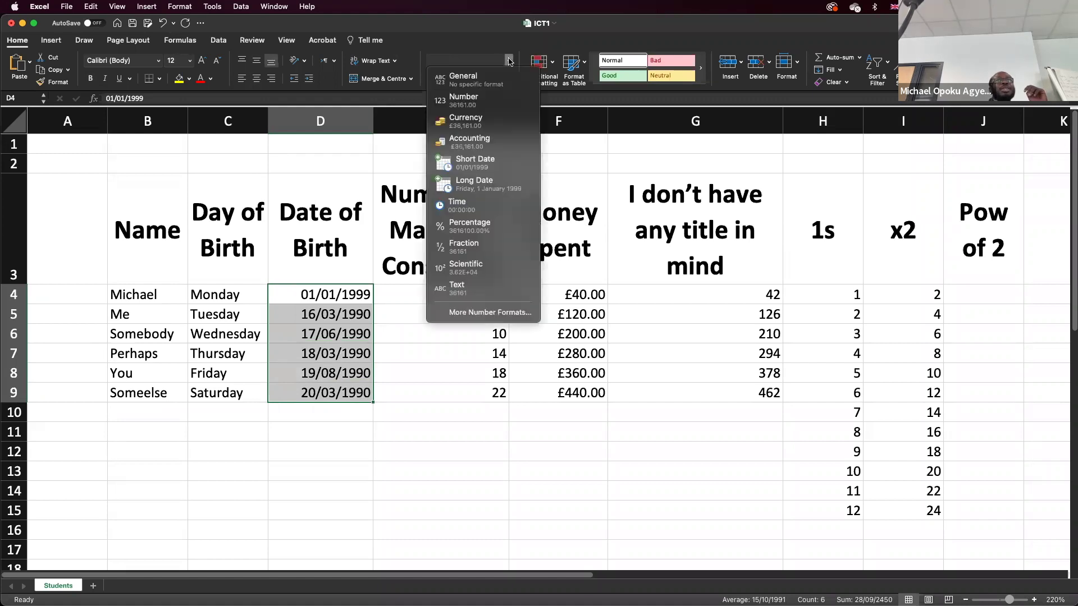
{"action": "left_click", "coordinate": [456, 317]}
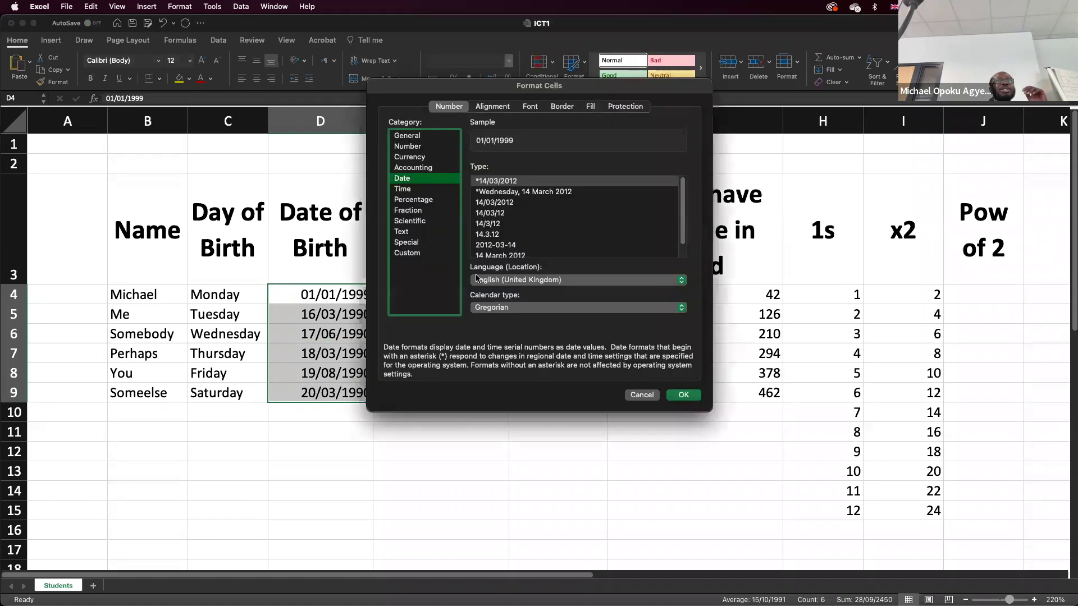
{"action": "left_click", "coordinate": [542, 192]}
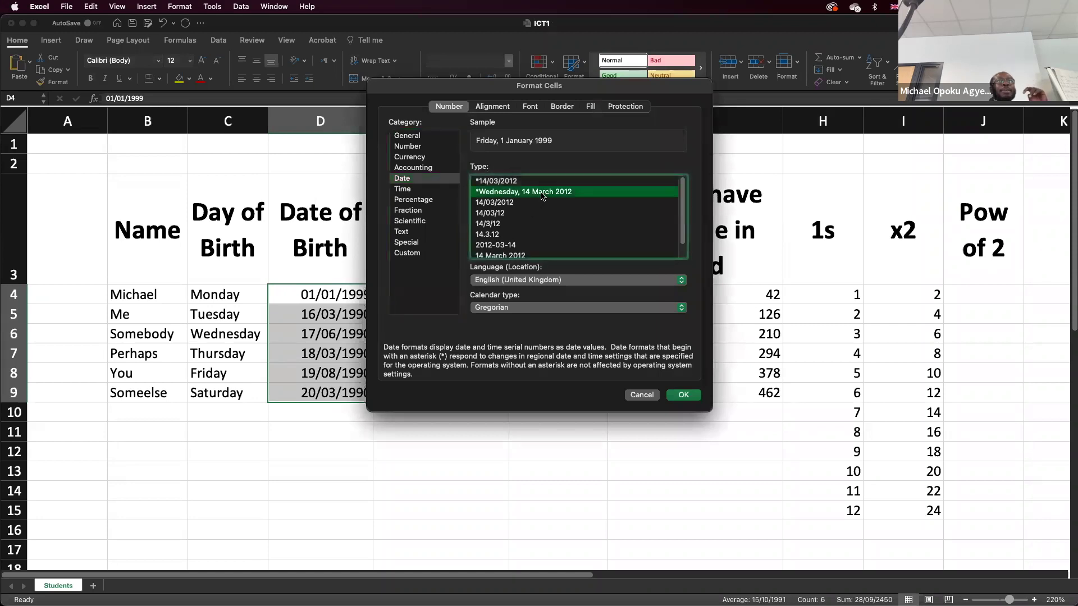
{"action": "left_click", "coordinate": [683, 396]}
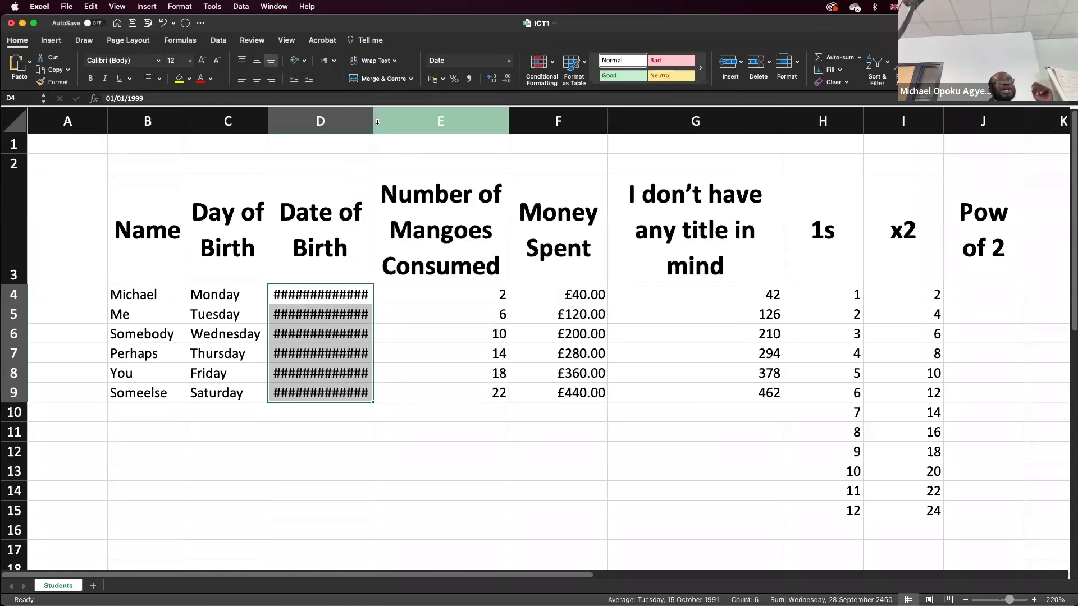
{"action": "left_click_drag", "start_coordinate": [377, 123], "coordinate": [500, 123]}
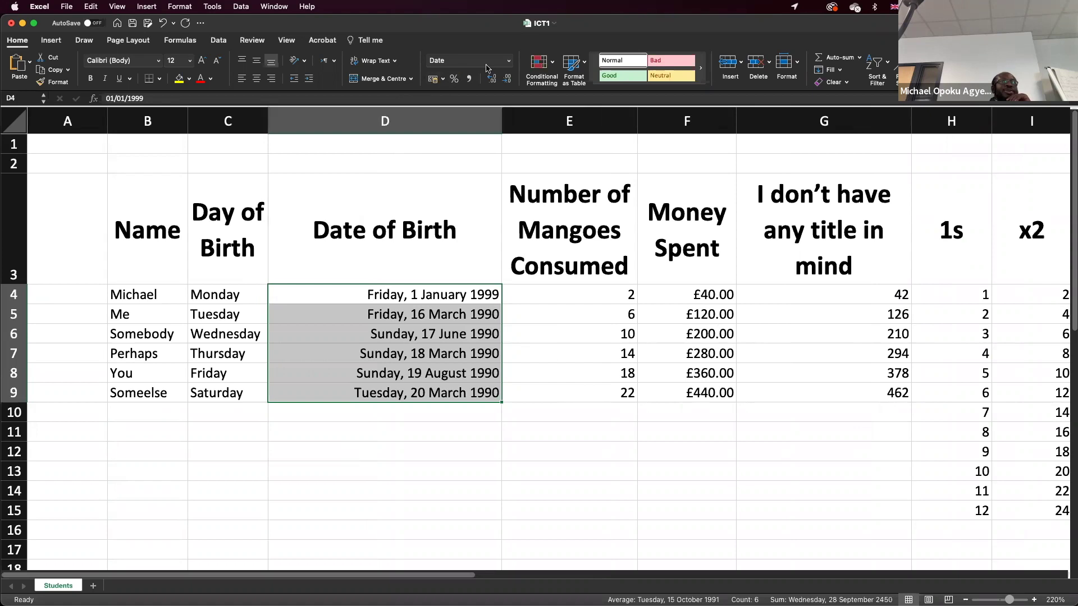
- Change the date type of D4:D9 to the dotted short format 14.3.12
{"action": "left_click", "coordinate": [509, 61]}
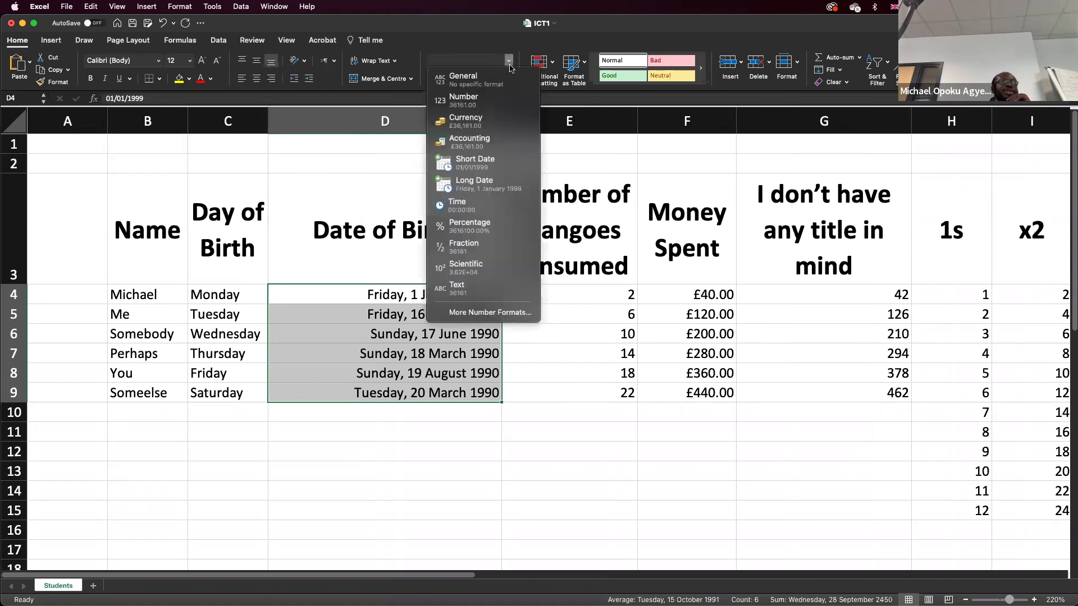
{"action": "left_click", "coordinate": [477, 313]}
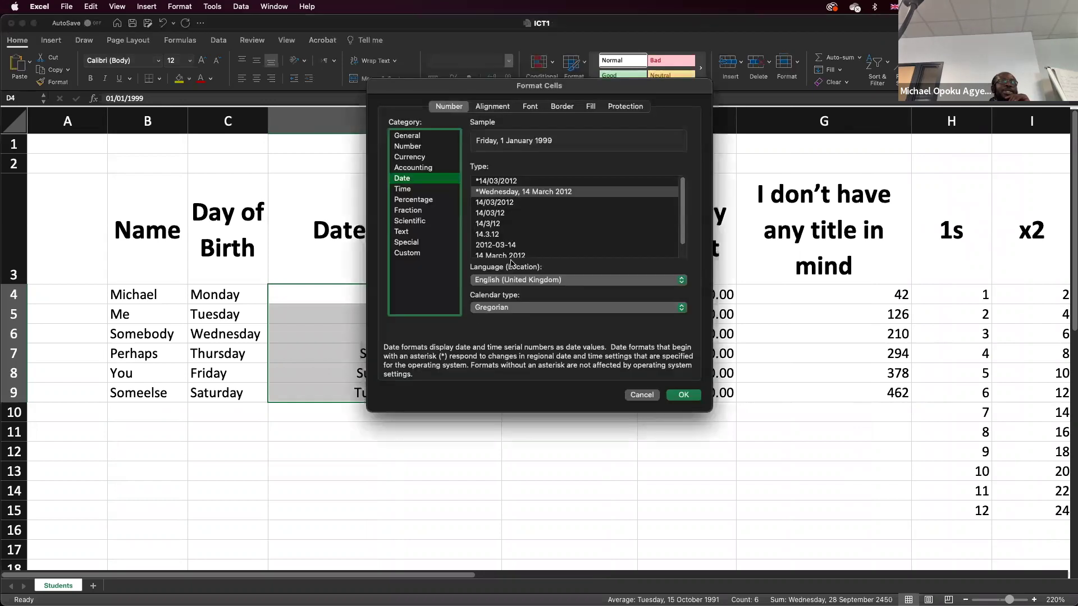
{"action": "left_click", "coordinate": [548, 234]}
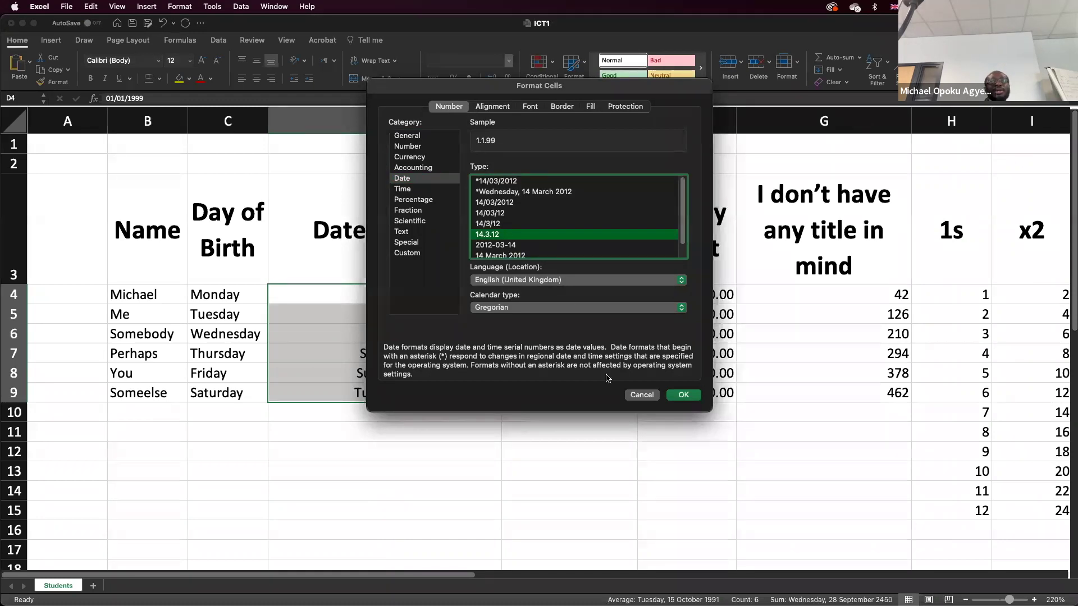
{"action": "left_click", "coordinate": [683, 395]}
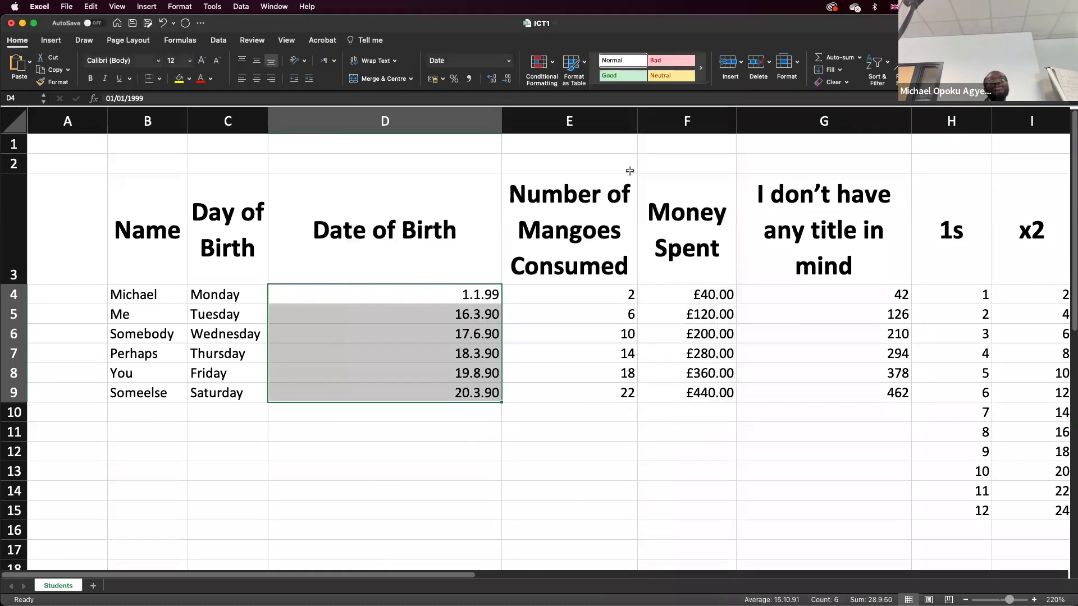
- Undo the dotted date format, the widening of column D and the long date format in D4:D9
{"action": "left_click", "coordinate": [510, 62]}
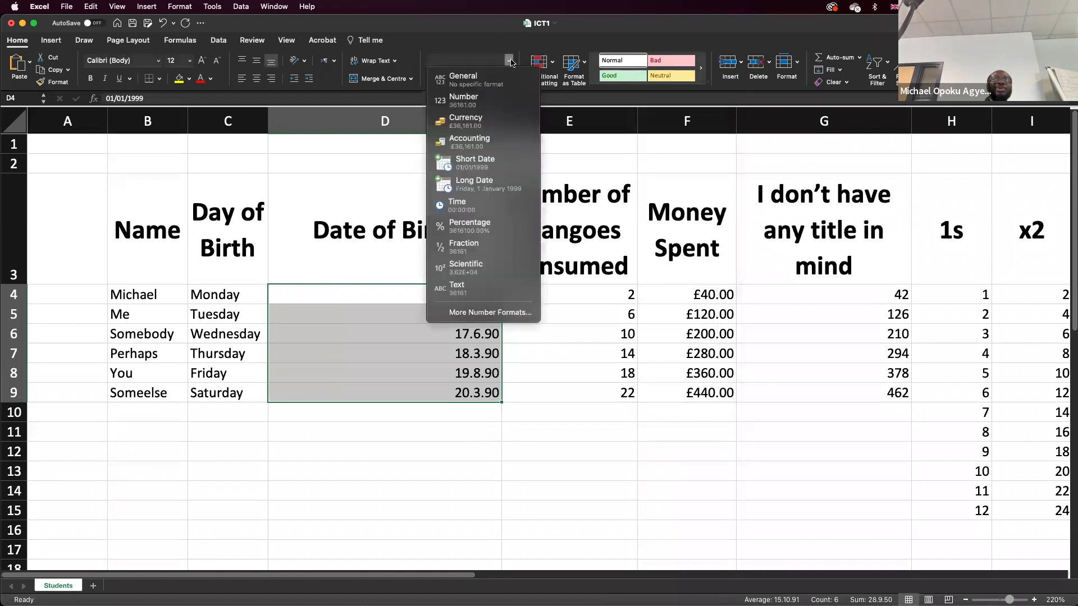
{"action": "left_click", "coordinate": [389, 333]}
{"action": "key", "text": "super+z"}
{"action": "key", "text": "super+z"}
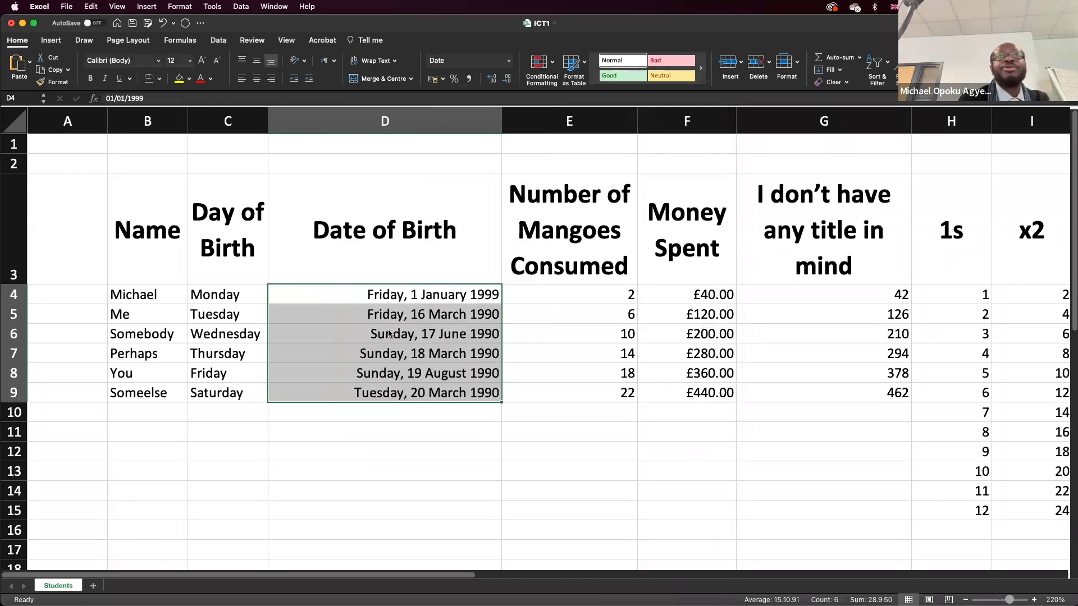
{"action": "key", "text": "super+z"}
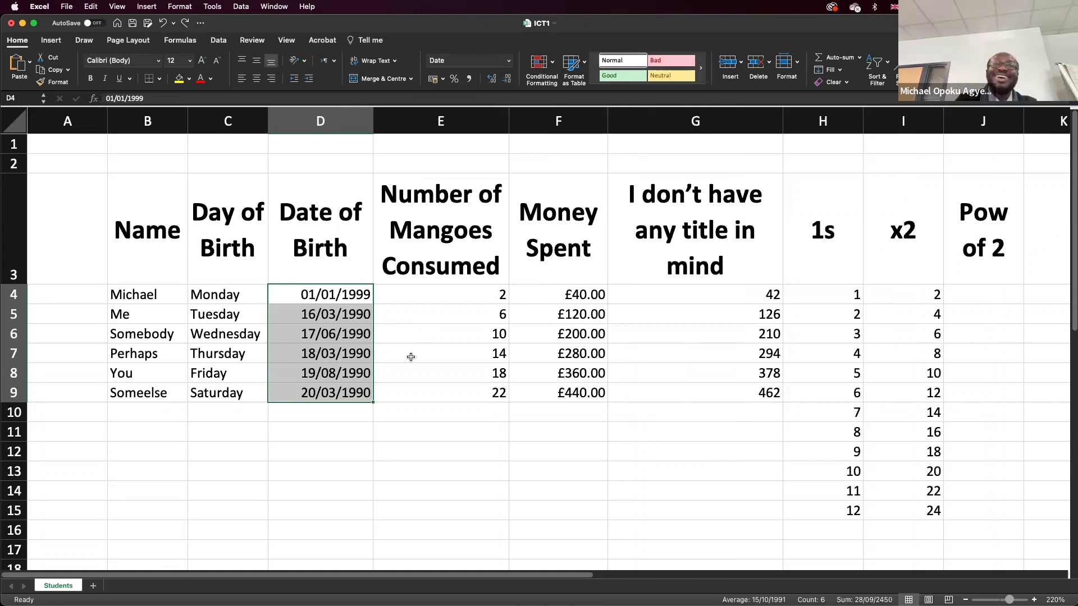
{"action": "left_click", "coordinate": [435, 358]}
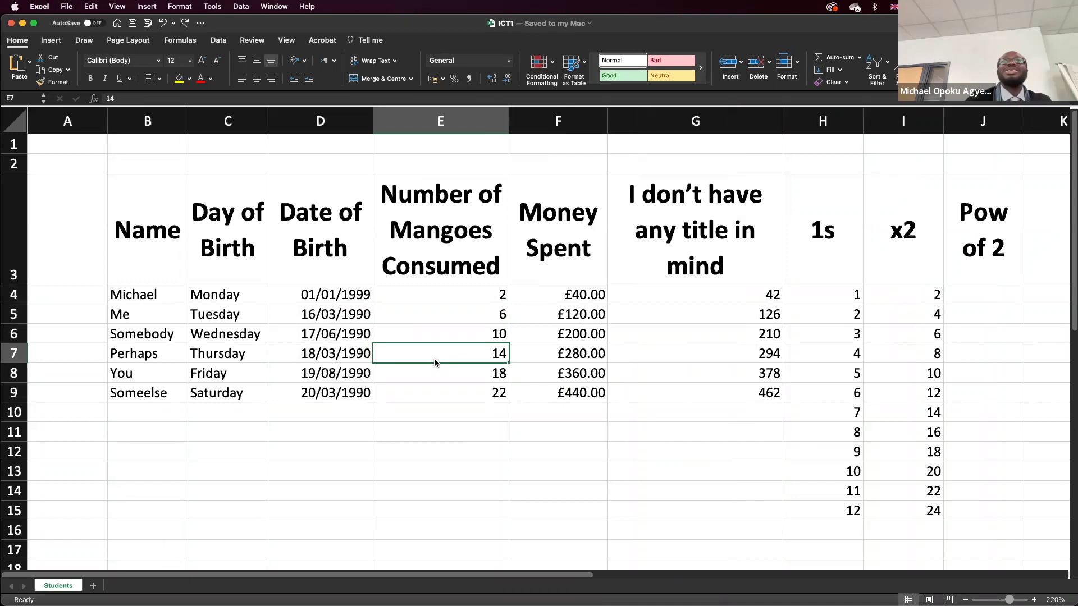
{"action": "scroll", "coordinate": [437, 363], "scroll_direction": "down", "scroll_amount": 1}
{"action": "scroll", "coordinate": [437, 362], "scroll_direction": "right", "scroll_amount": 1}
{"action": "left_click", "coordinate": [982, 298]}
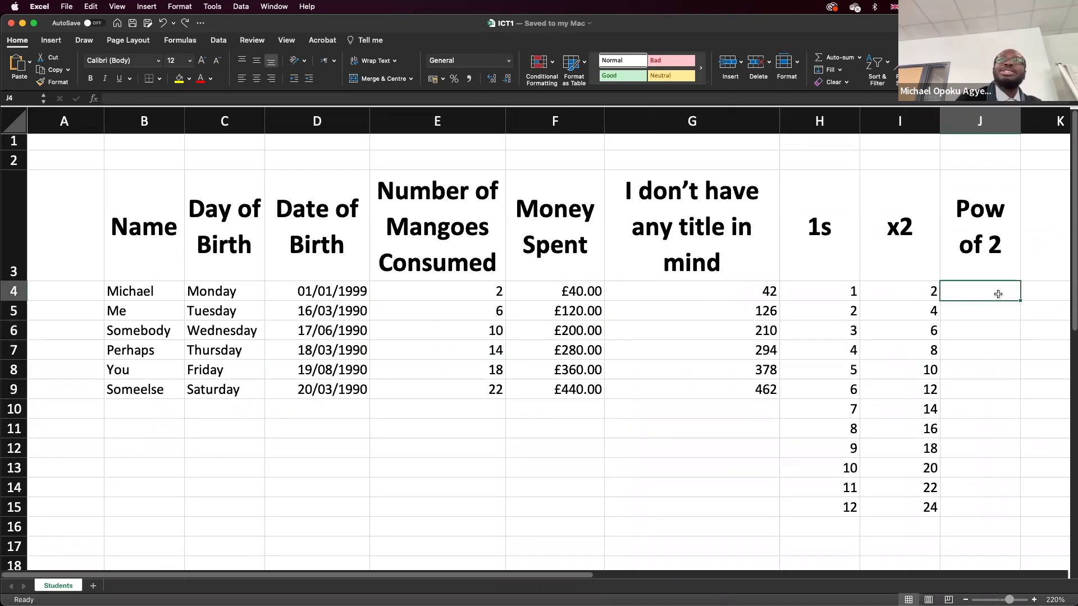
{"action": "type", "text": "="}
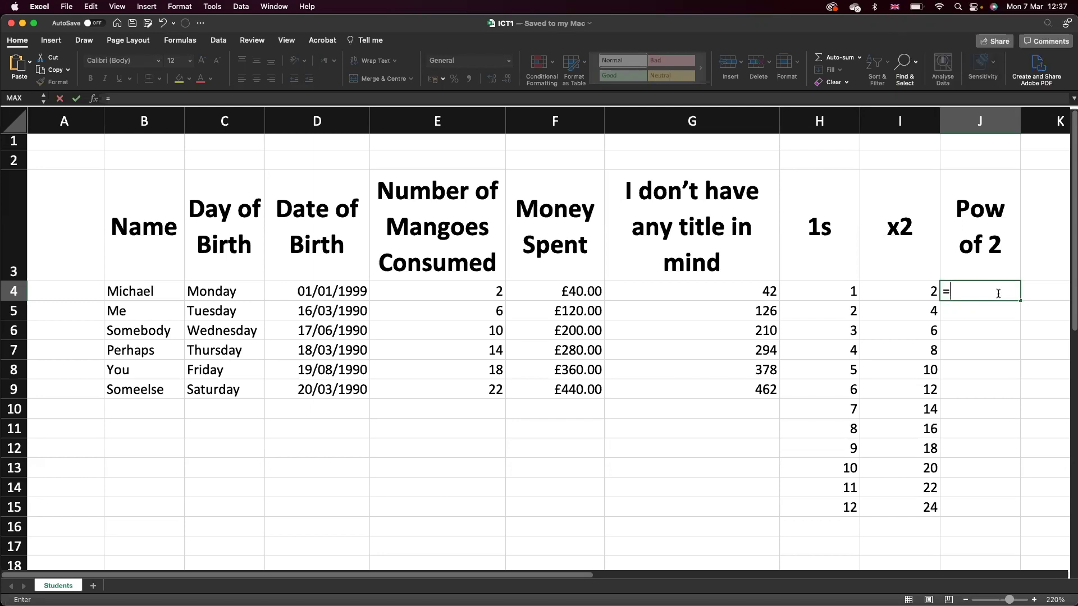
{"action": "key", "text": "BackSpace"}
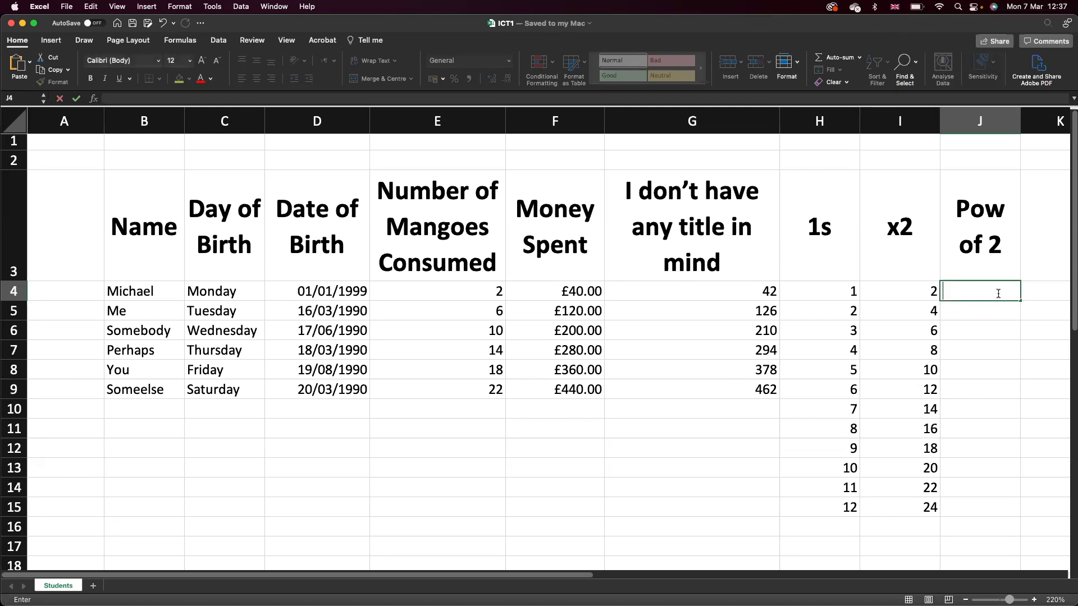
{"action": "key", "text": "Return"}
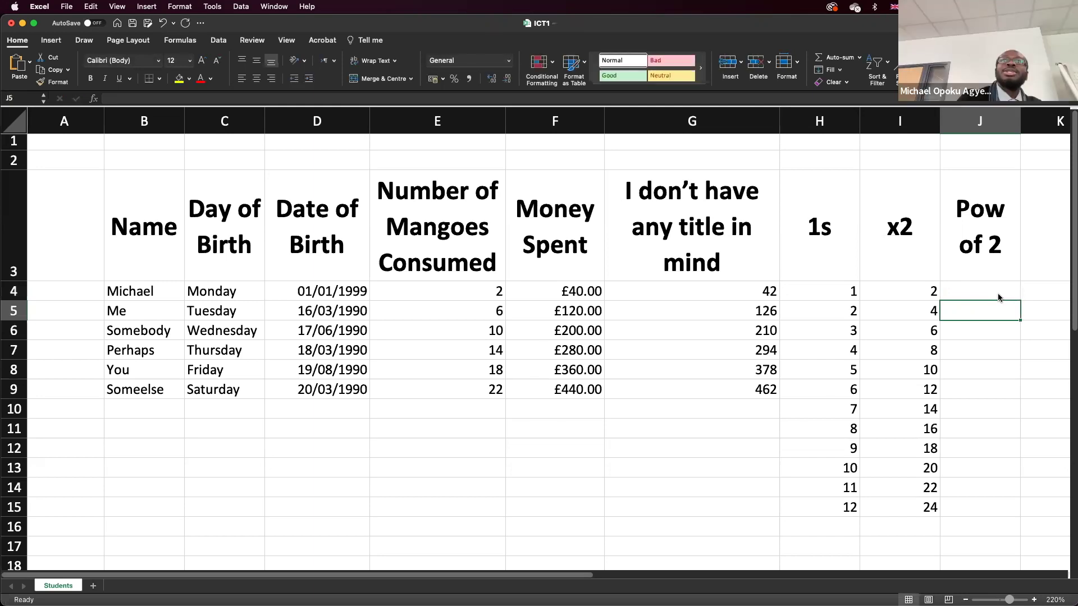
- Re-enter the heading "x2" in I3
{"action": "left_click", "coordinate": [918, 239]}
{"action": "type", "text": "x2"}
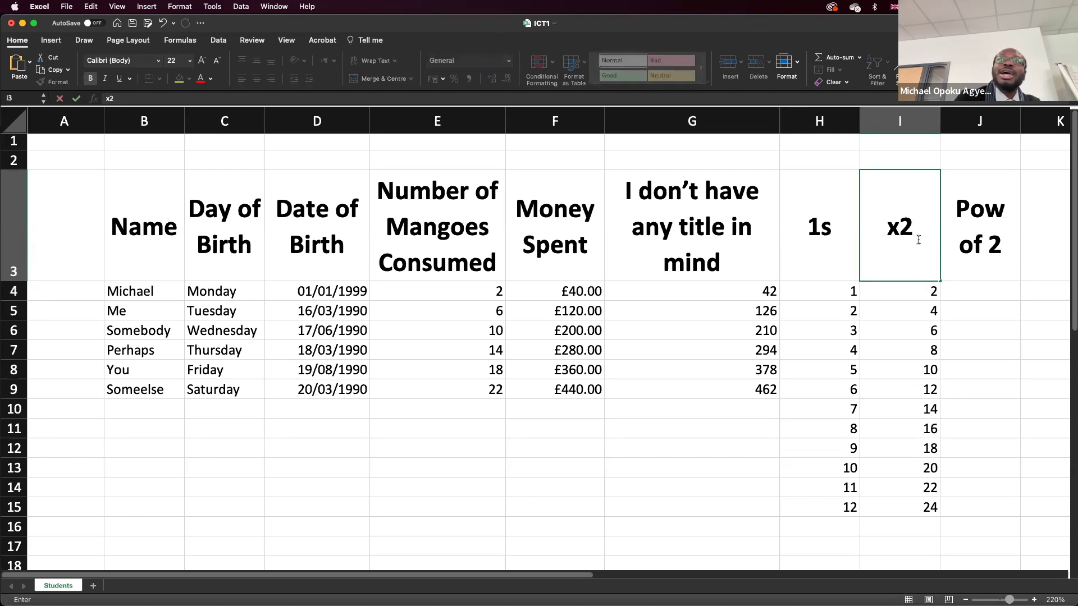
{"action": "key", "text": "Return"}
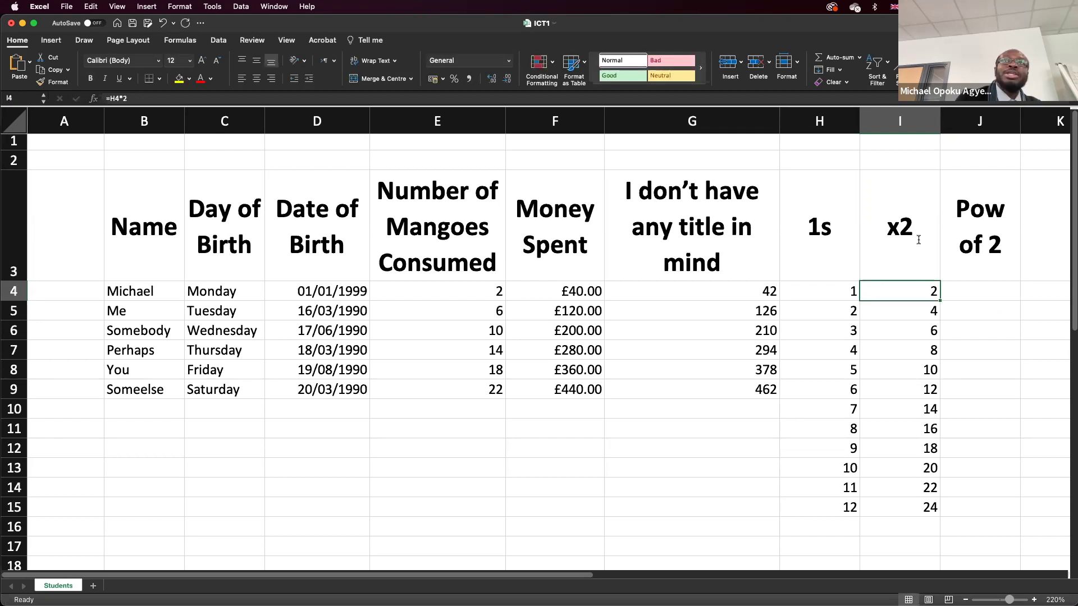
- Enter the formula =H4*2 in I4 under the x2 heading
{"action": "type", "text": "="}
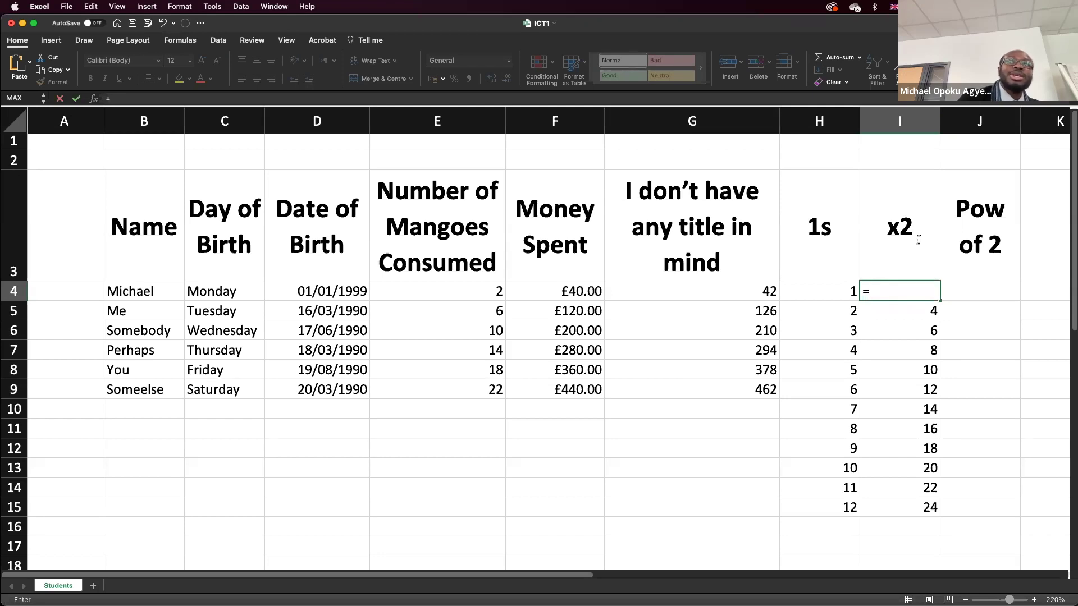
{"action": "type", "text": "h"}
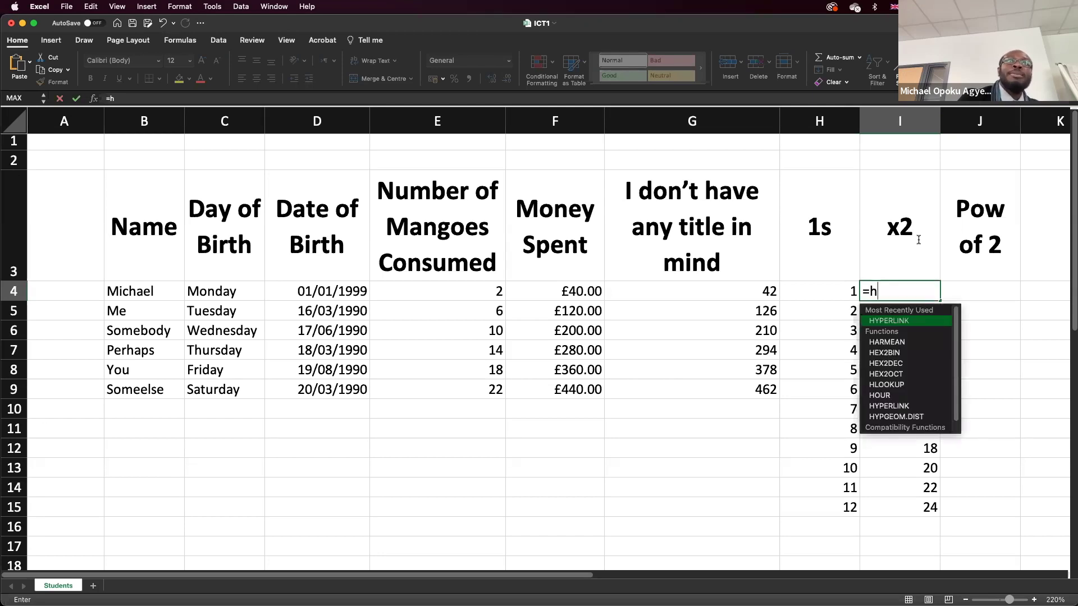
{"action": "type", "text": "4"}
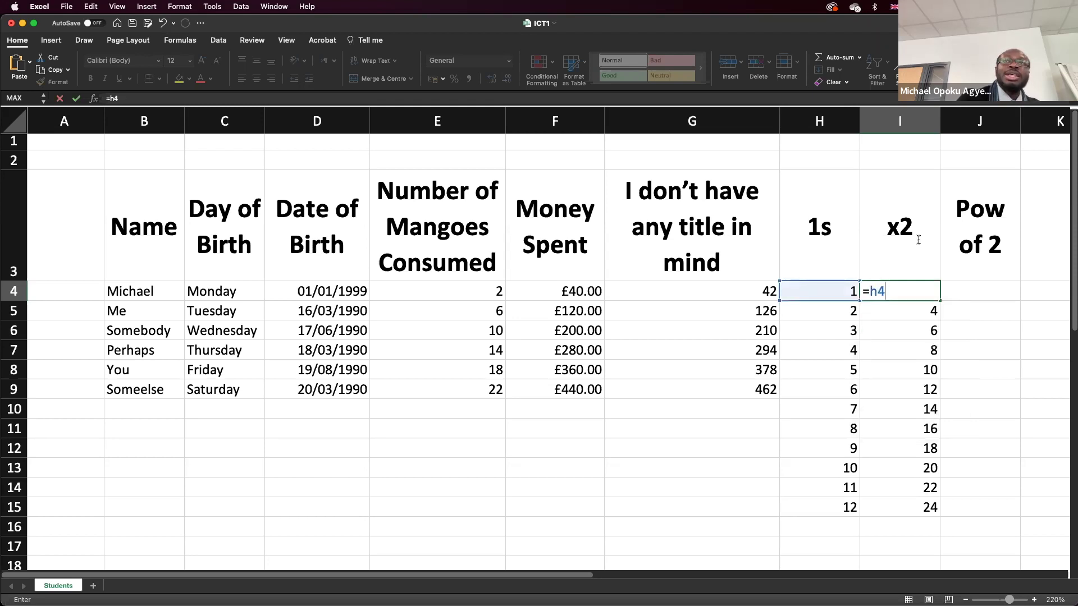
{"action": "type", "text": "*"}
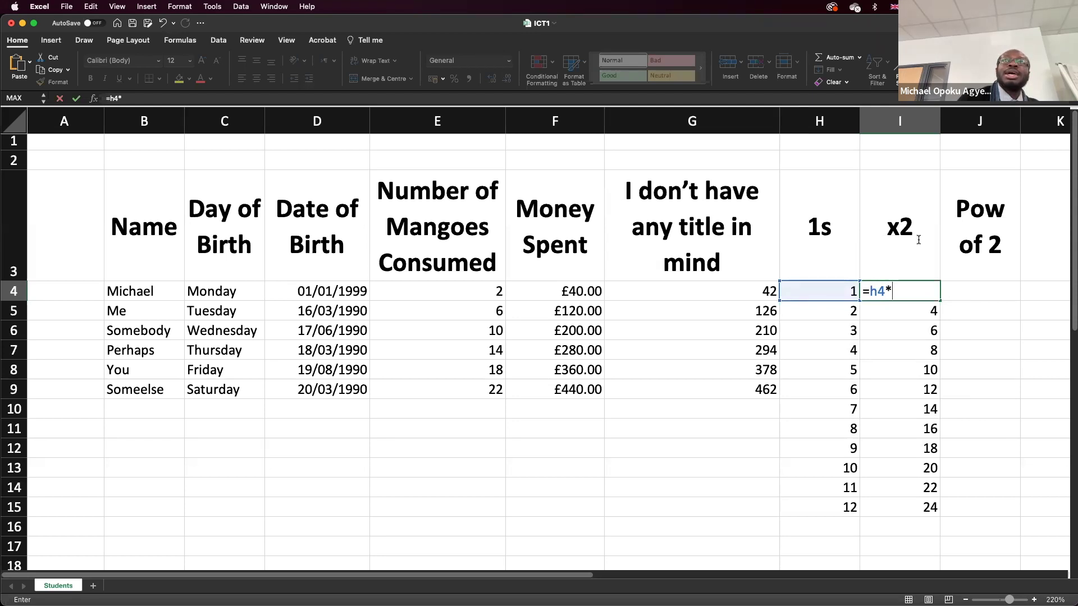
{"action": "type", "text": "2"}
{"action": "key", "text": "Return"}
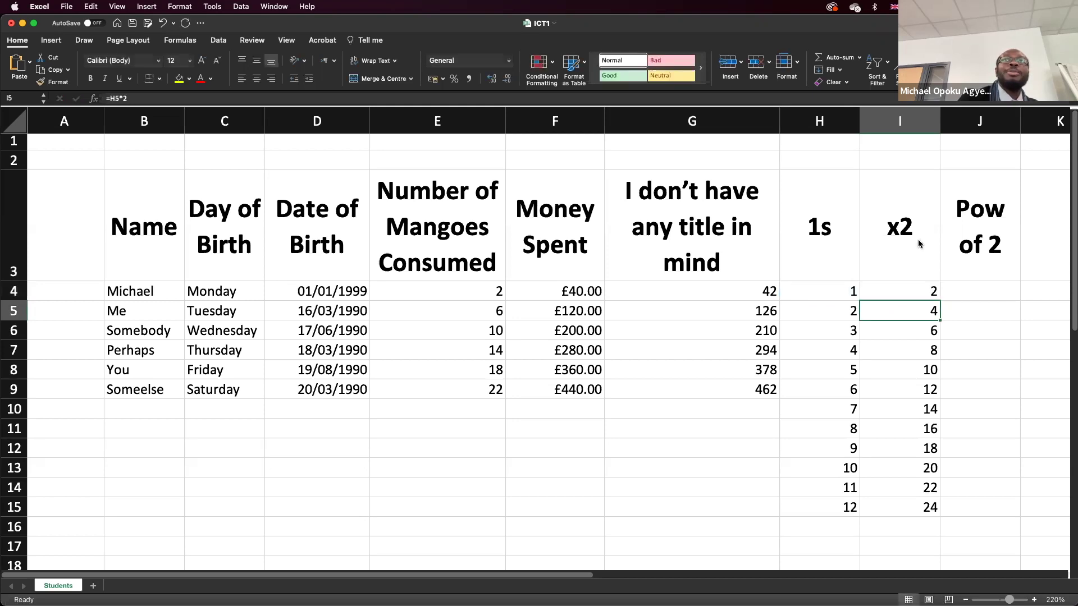
- Clear the values below the first result in the x2 column, I5:I15
{"action": "left_click", "coordinate": [934, 295]}
{"action": "left_click_drag", "start_coordinate": [929, 310], "coordinate": [926, 513]}
{"action": "key", "text": "Delete"}
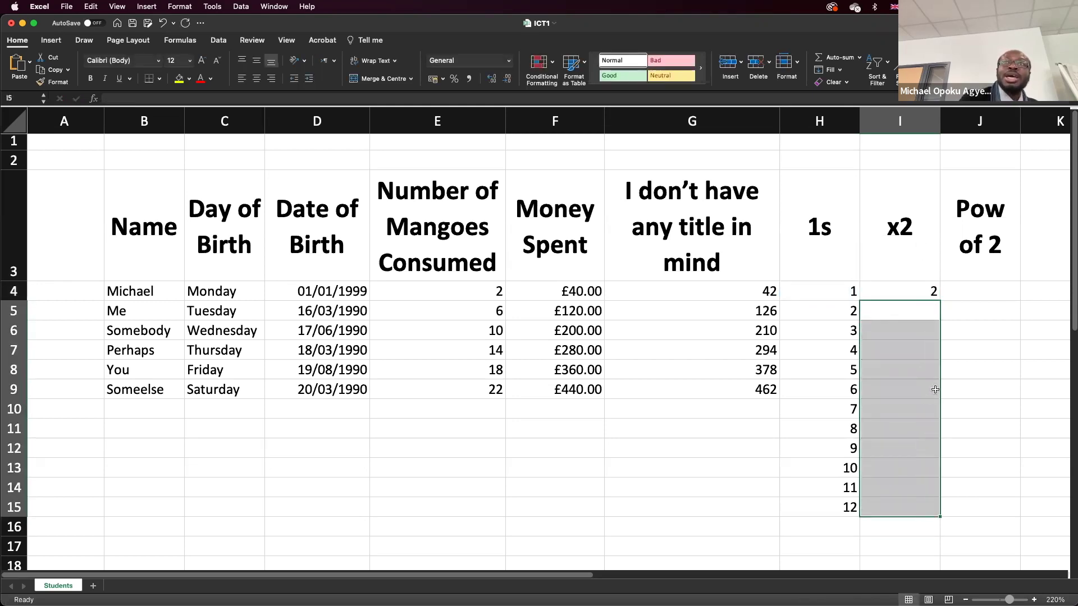
- Fill the doubling formula from I4 down through I15
{"action": "left_click", "coordinate": [935, 291]}
{"action": "left_click_drag", "start_coordinate": [943, 295], "coordinate": [925, 429]}
{"action": "left_click", "coordinate": [924, 378]}
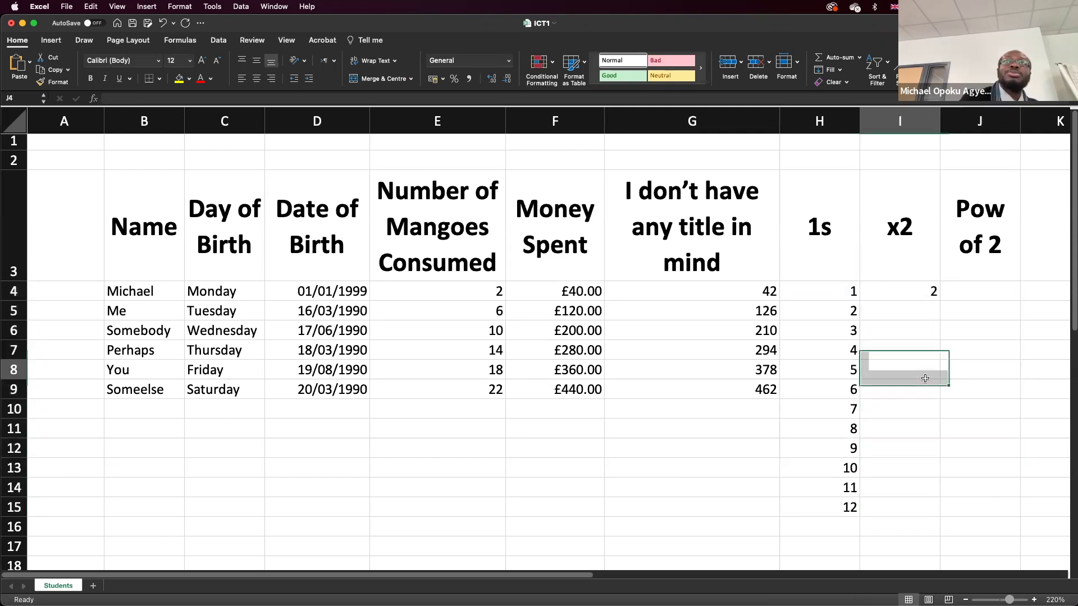
{"action": "left_click", "coordinate": [926, 294]}
{"action": "left_click_drag", "start_coordinate": [940, 299], "coordinate": [927, 513]}
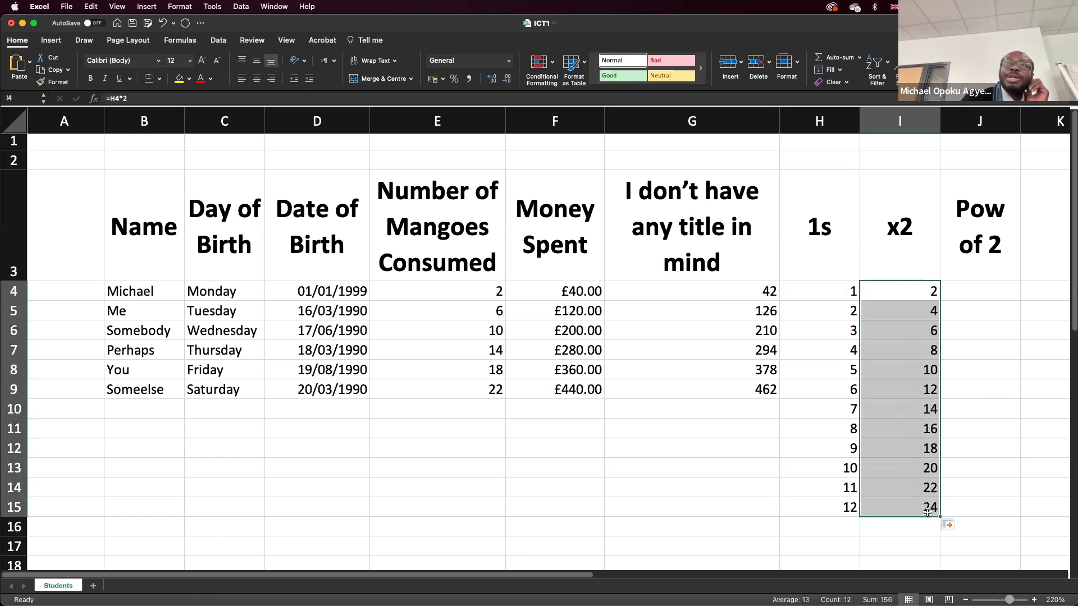
- Enter the formula =I4^2 in J4 under the "Pow of 2" heading
{"action": "left_click", "coordinate": [995, 295]}
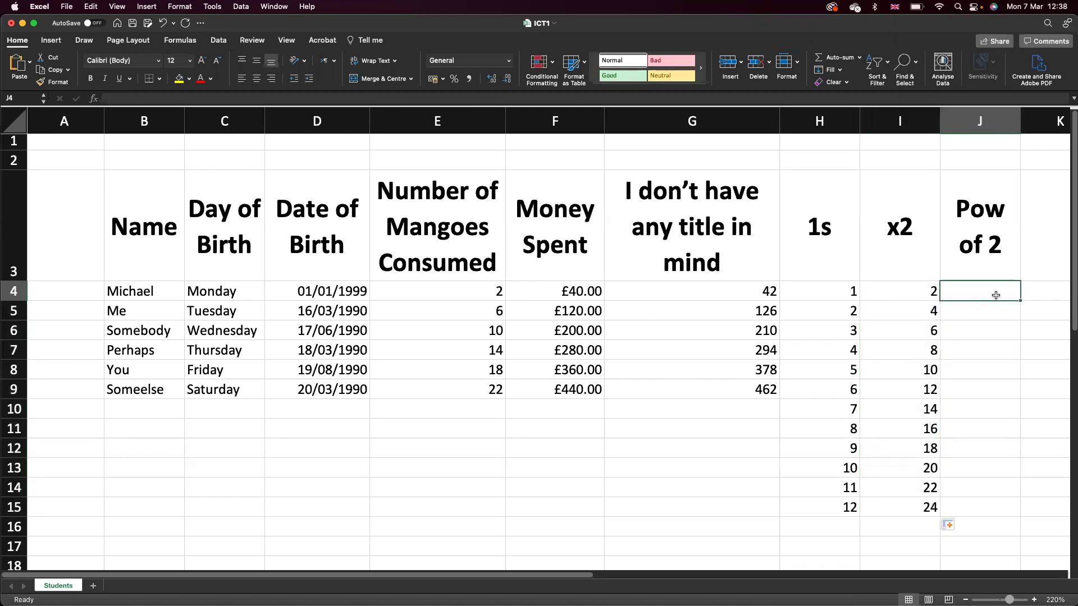
{"action": "left_click", "coordinate": [1003, 251]}
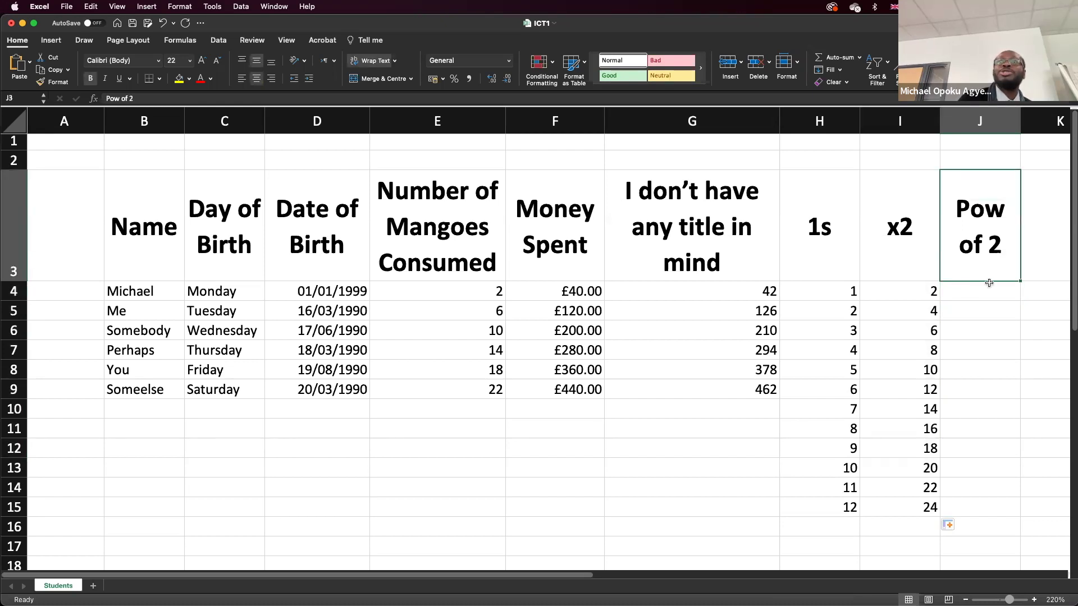
{"action": "left_click", "coordinate": [984, 299]}
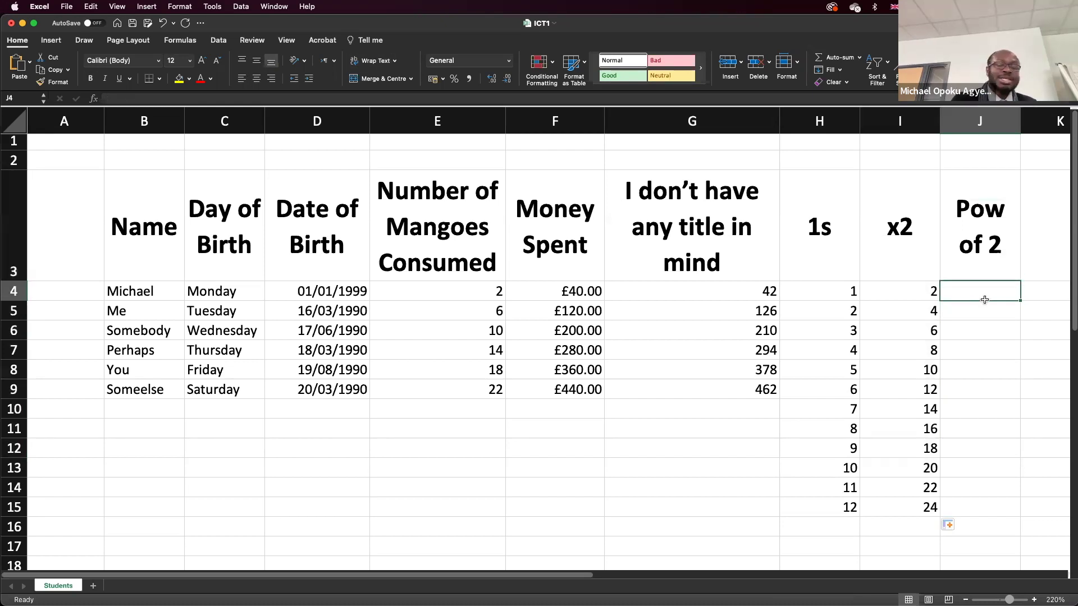
{"action": "type", "text": "="}
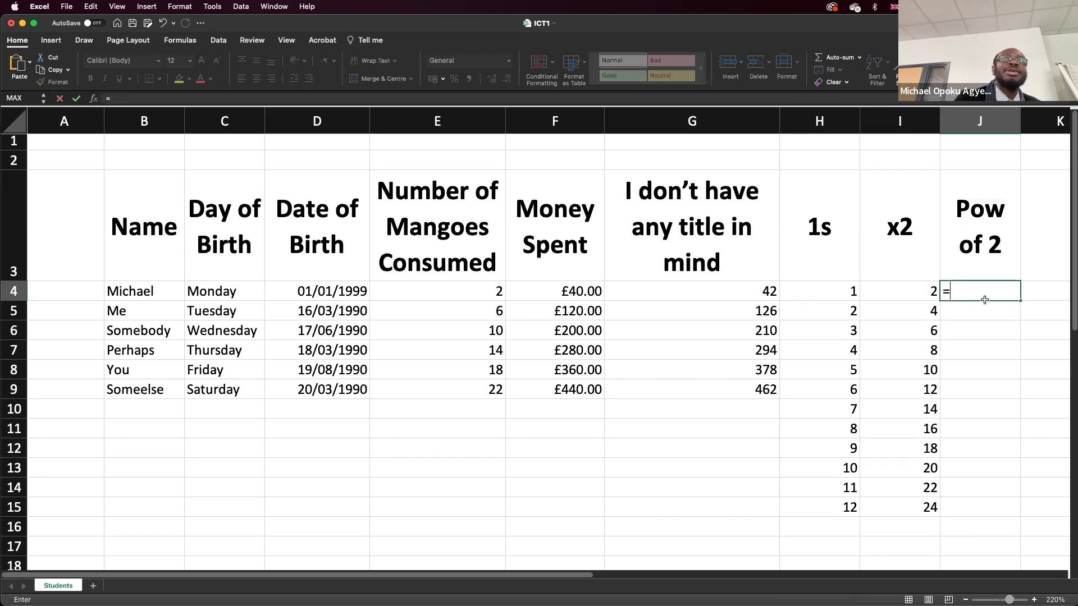
{"action": "type", "text": "i"}
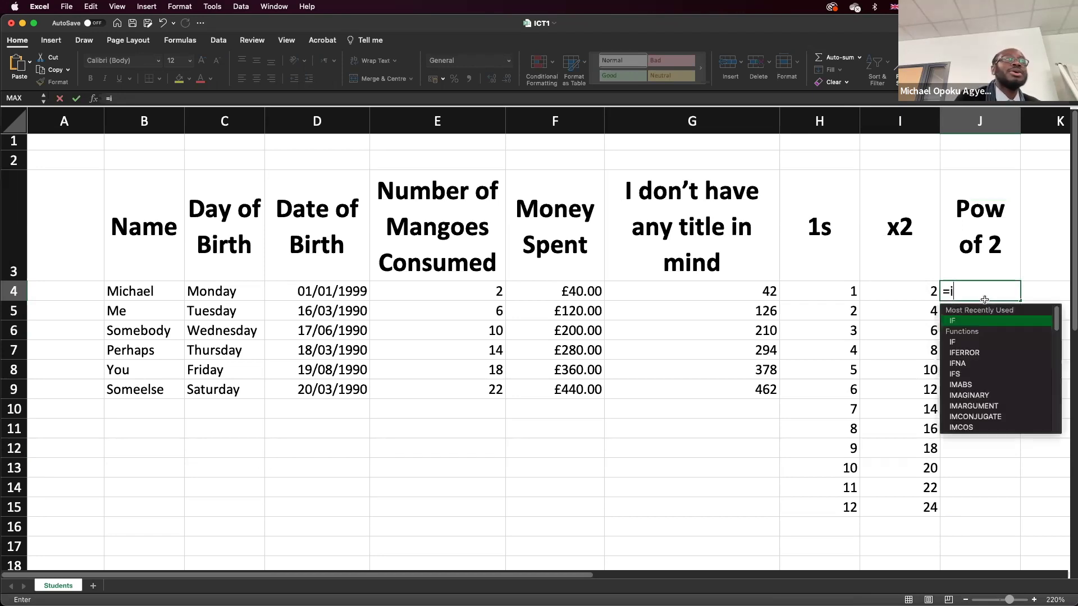
{"action": "type", "text": "4^"}
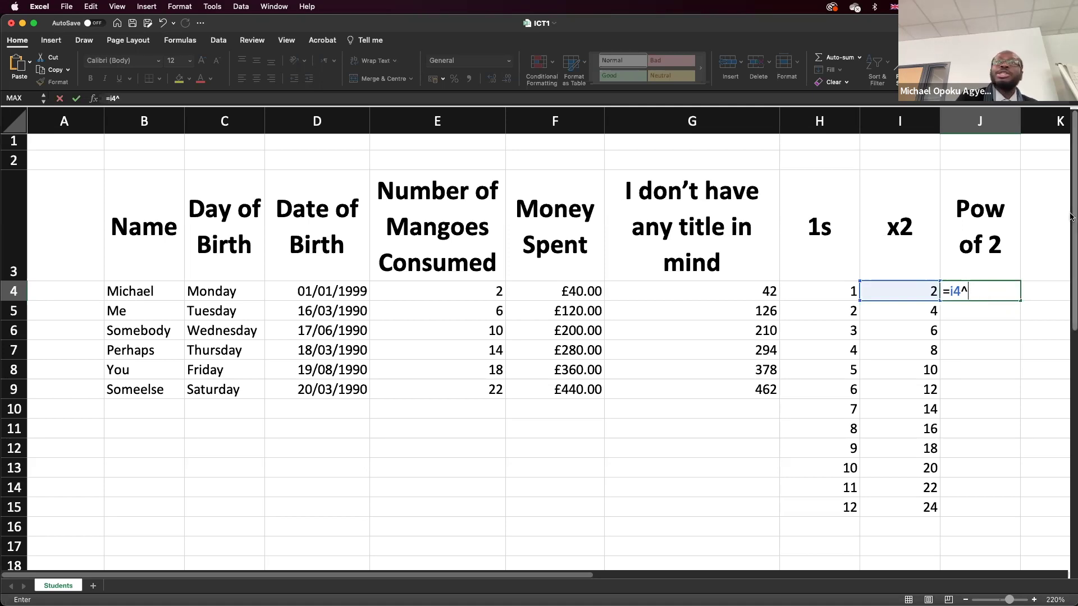
{"action": "type", "text": "2"}
{"action": "key", "text": "Return"}
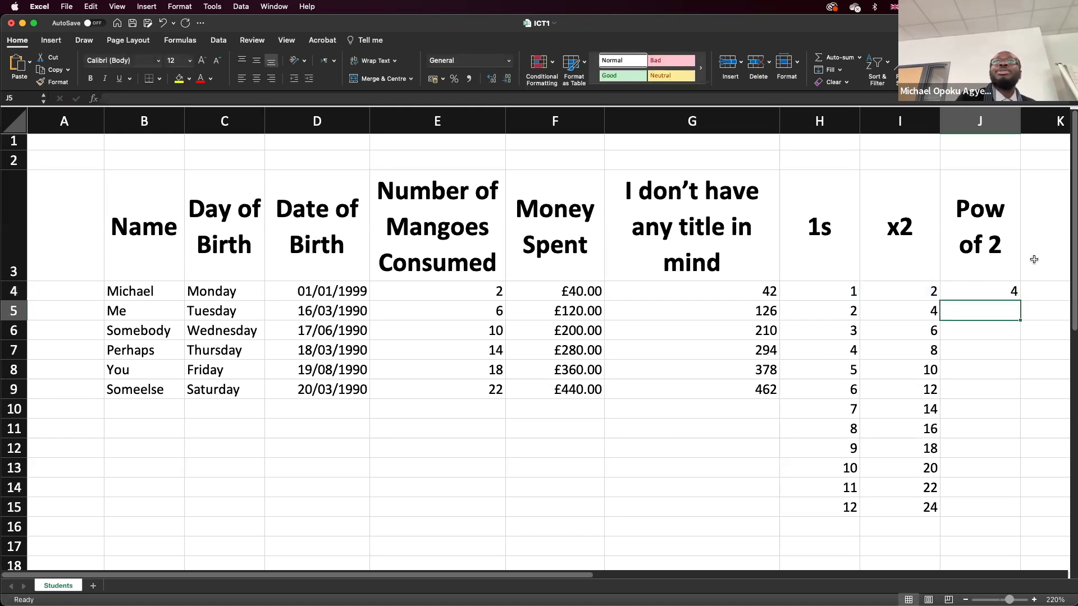
- Change the heading in J3 to "Pow of x2"
{"action": "double_click", "coordinate": [993, 242]}
{"action": "left_click", "coordinate": [978, 246]}
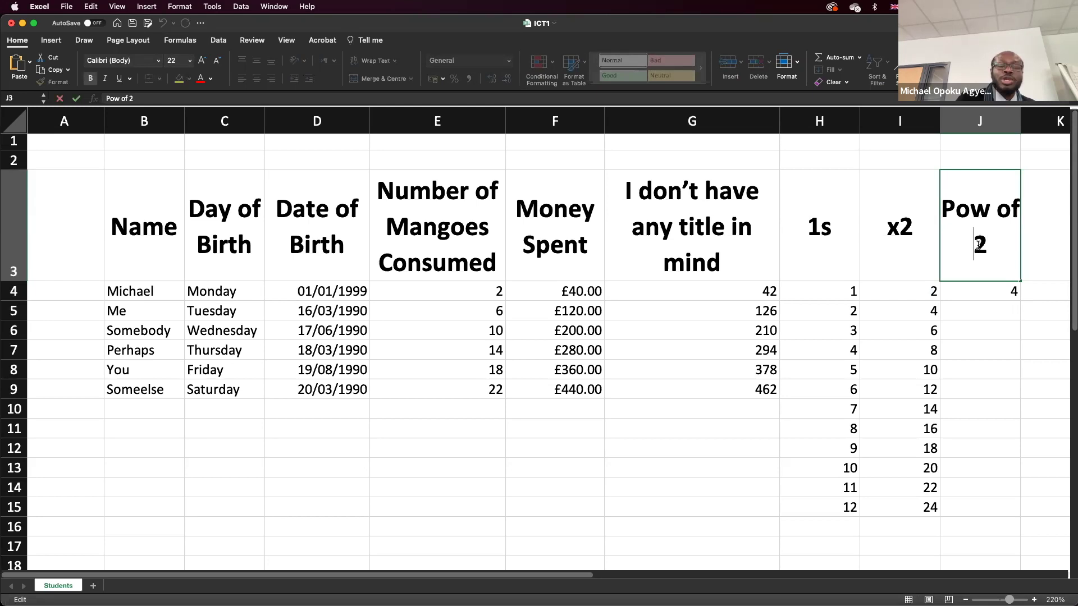
{"action": "type", "text": "x"}
{"action": "key", "text": "Right"}
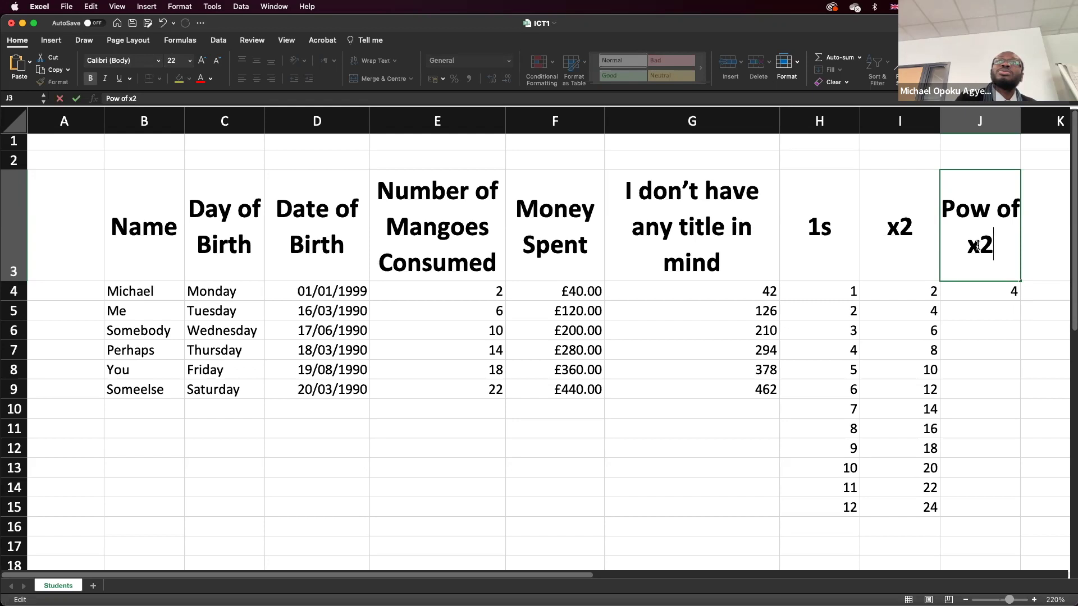
{"action": "key", "text": "Return"}
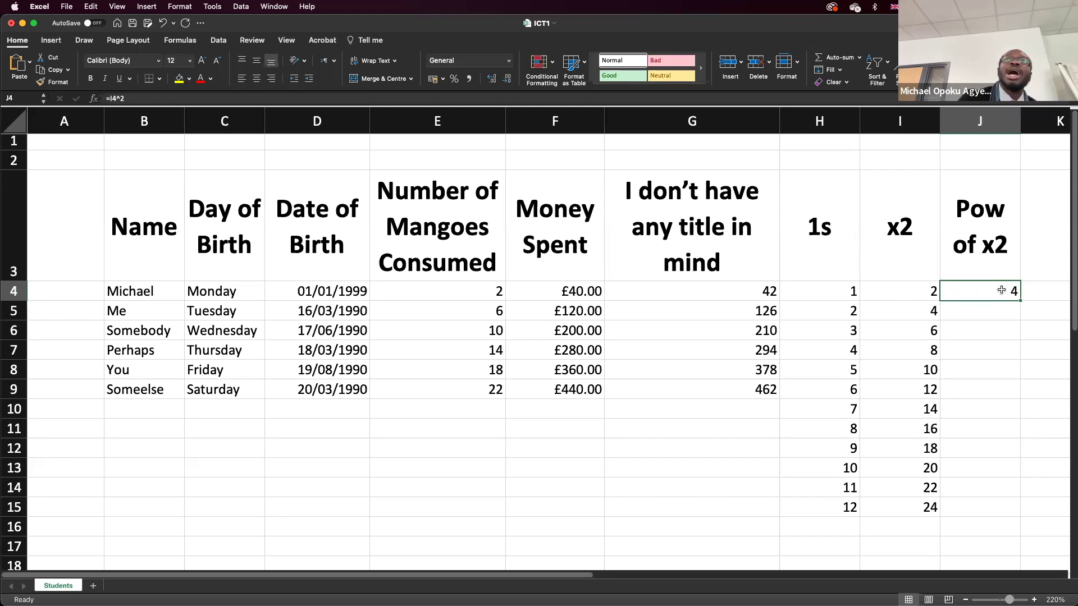
- Fill the squaring formula from J4 down through J15
{"action": "double_click", "coordinate": [1001, 290]}
{"action": "key", "text": "Escape"}
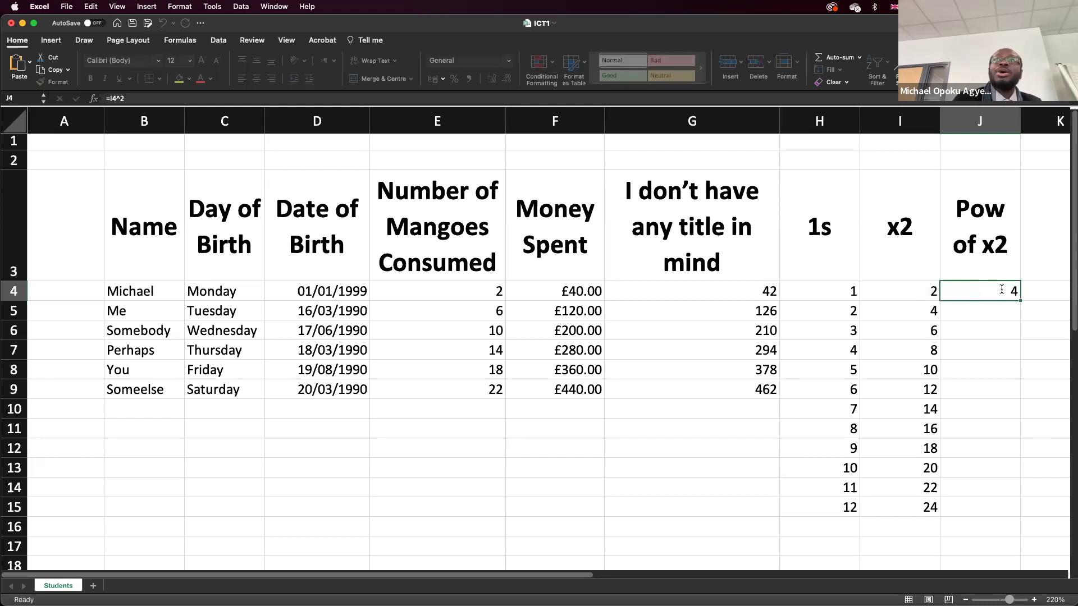
{"action": "left_click_drag", "start_coordinate": [1019, 301], "coordinate": [1003, 514]}
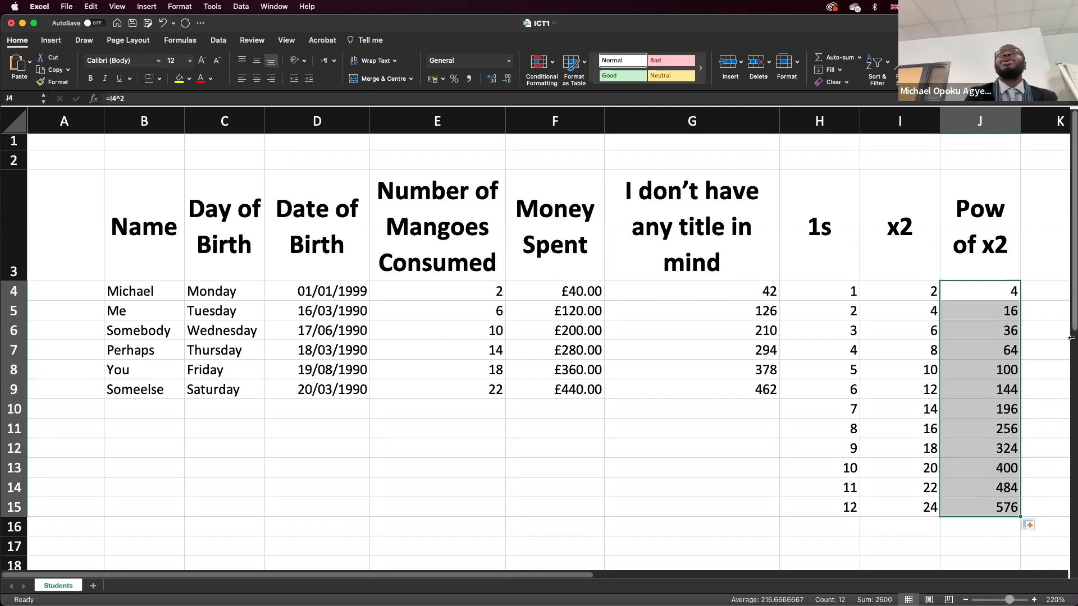
- Enter the formula =I4/J4 in K4, dividing the x2 value by its square
{"action": "left_click", "coordinate": [1067, 294]}
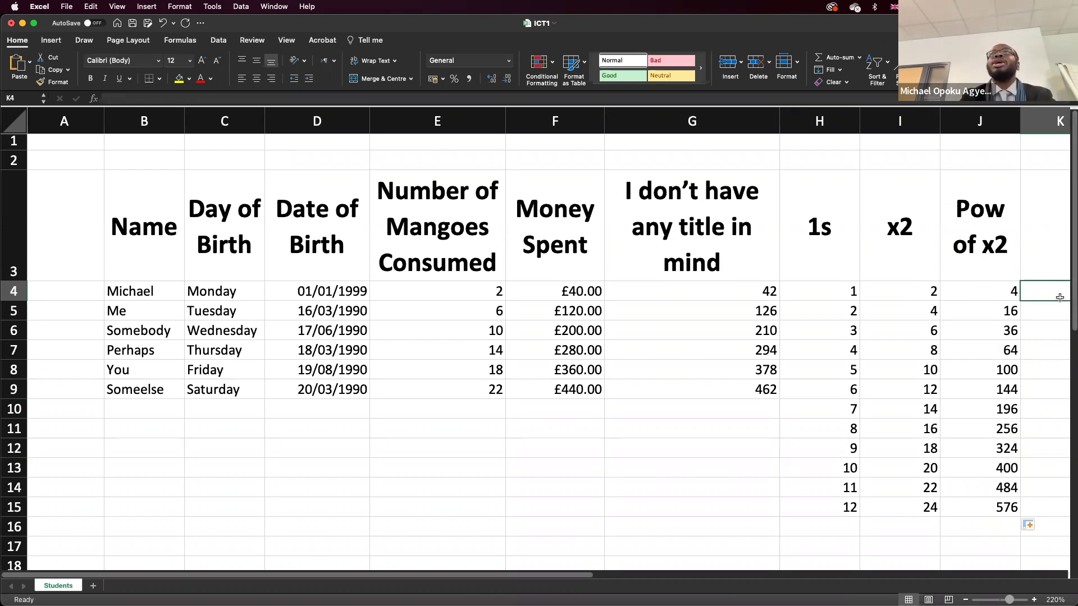
{"action": "scroll", "coordinate": [988, 474], "scroll_direction": "right", "scroll_amount": 5}
{"action": "scroll", "coordinate": [988, 474], "scroll_direction": "down", "scroll_amount": 2}
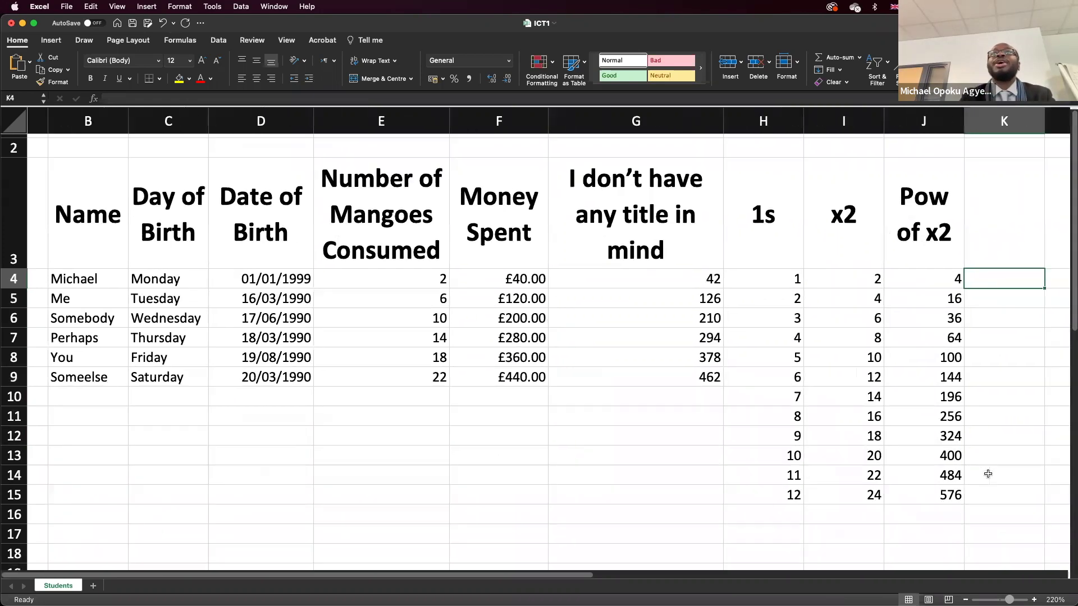
{"action": "scroll", "coordinate": [987, 474], "scroll_direction": "up", "scroll_amount": 3}
{"action": "scroll", "coordinate": [988, 474], "scroll_direction": "right", "scroll_amount": 1}
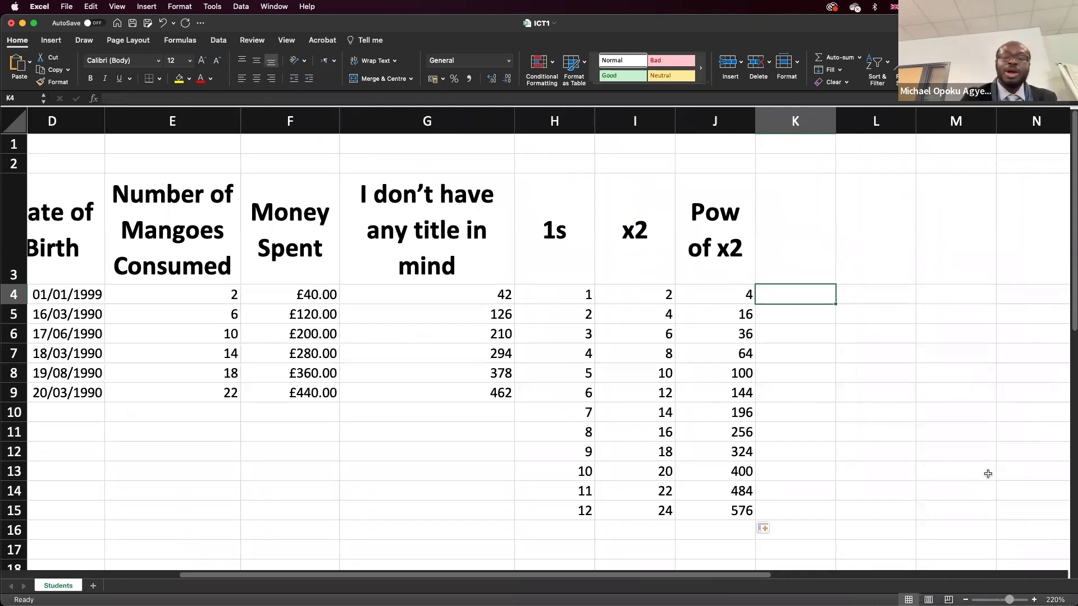
{"action": "type", "text": "="}
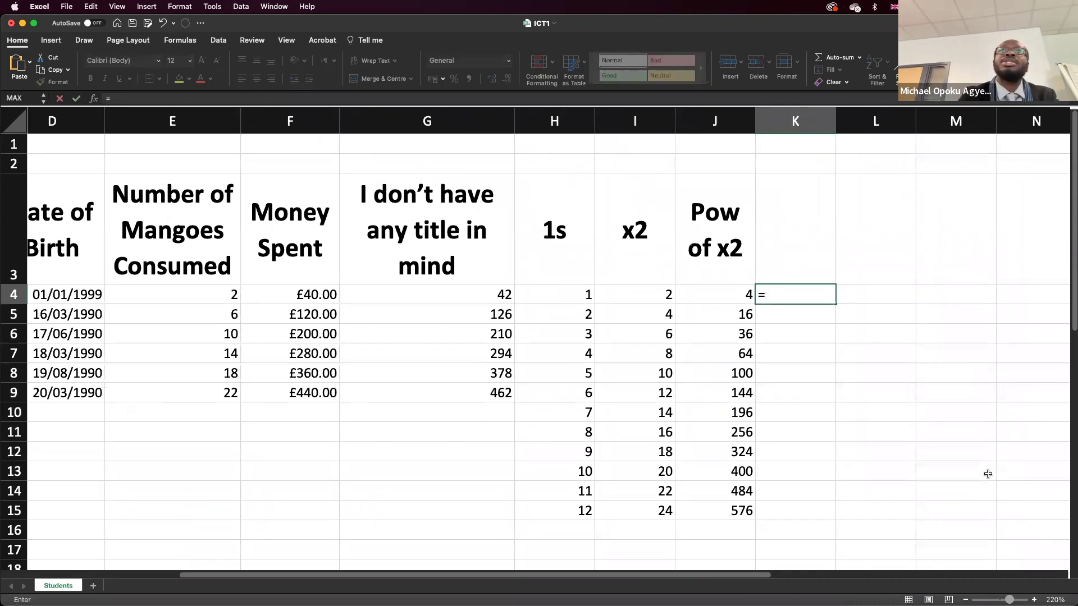
{"action": "type", "text": "i"}
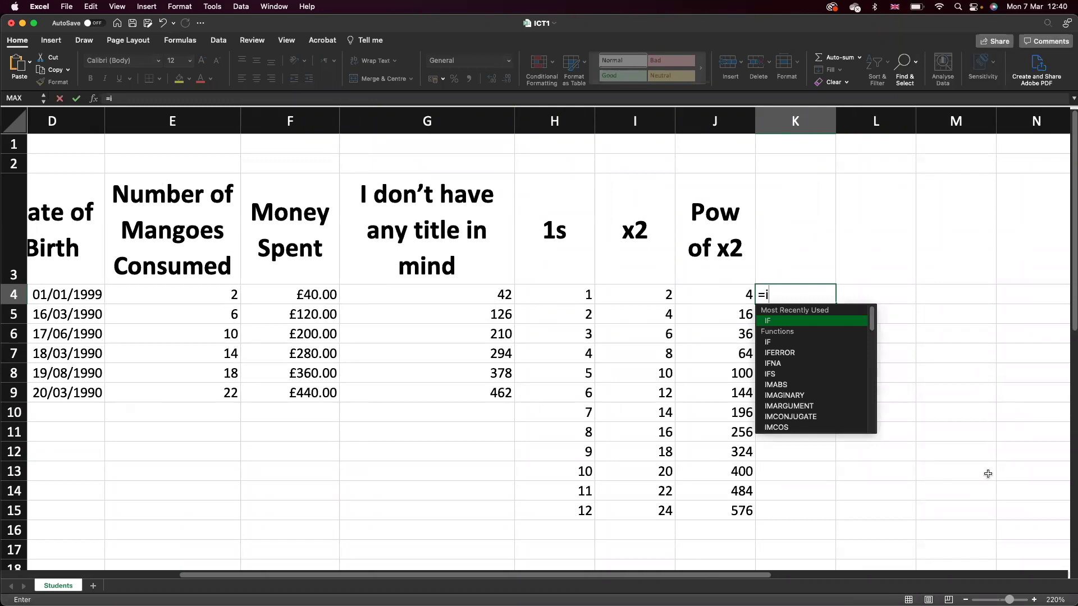
{"action": "type", "text": "4"}
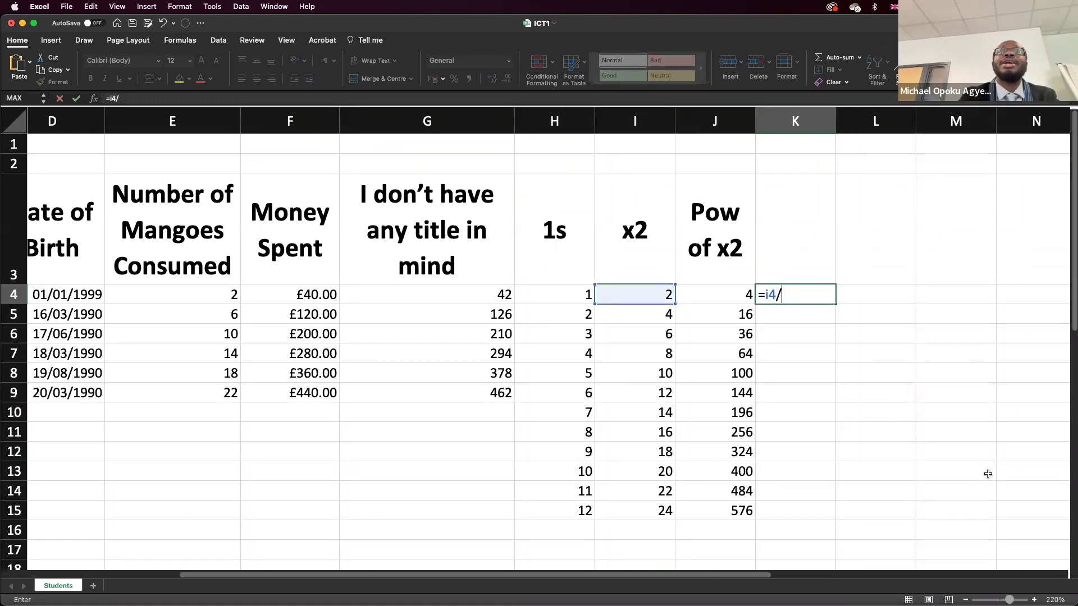
{"action": "type", "text": "/j4"}
{"action": "key", "text": "Return"}
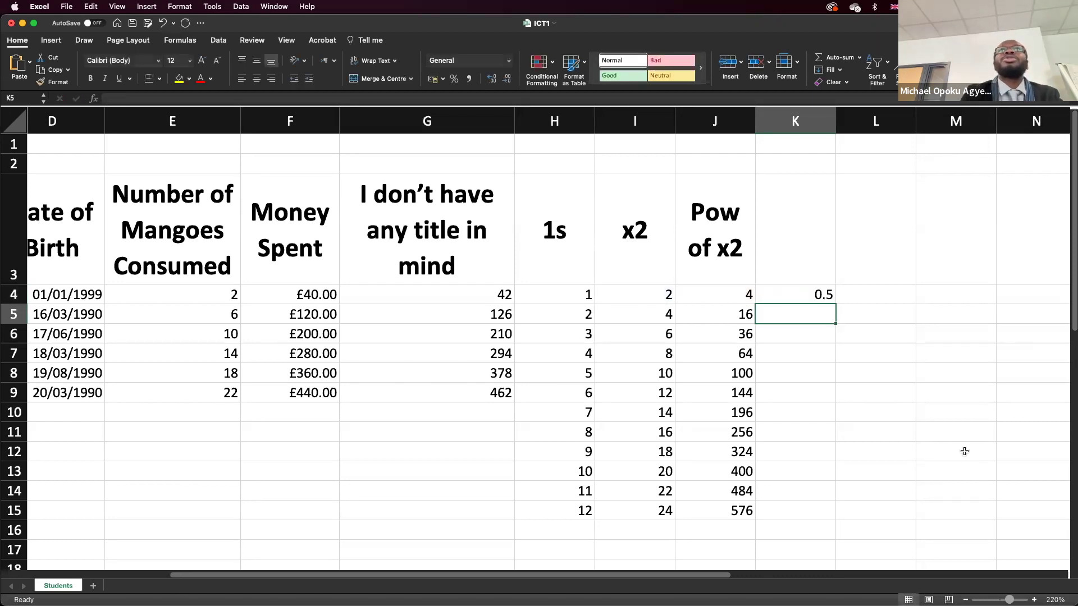
- Fill the division formula from K4 down through K15 and open K4's formula for viewing
{"action": "left_click", "coordinate": [837, 294]}
{"action": "left_click_drag", "start_coordinate": [836, 303], "coordinate": [817, 516]}
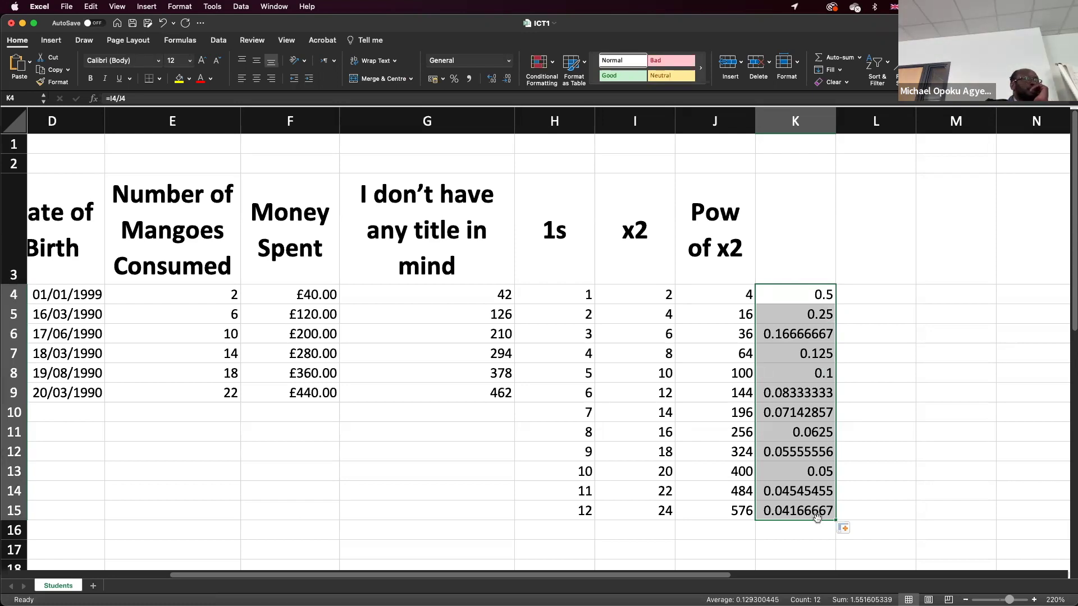
{"action": "double_click", "coordinate": [809, 295]}
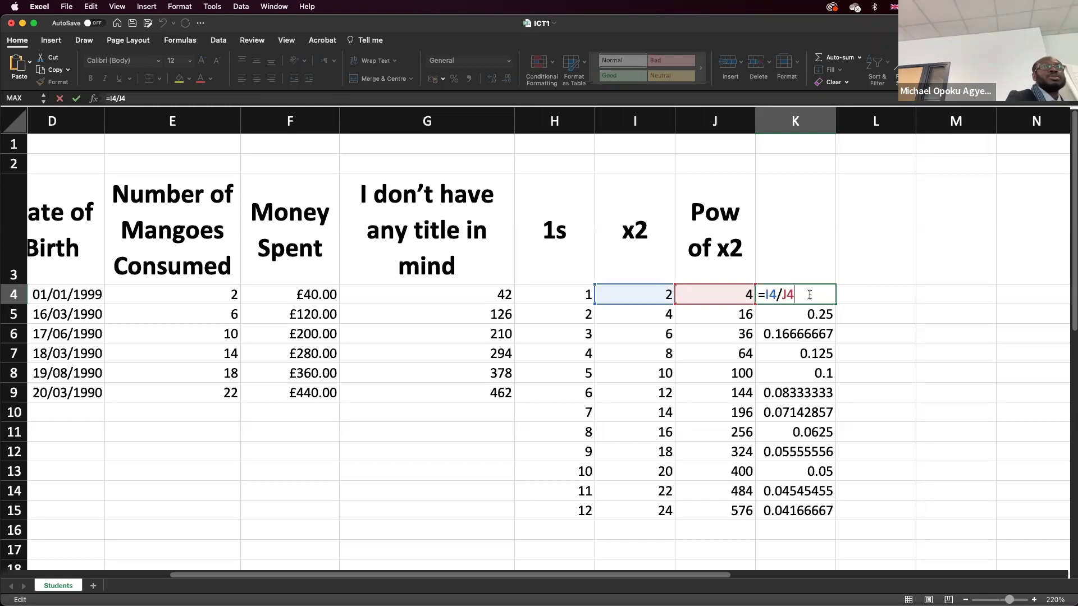
- Copy the expression I4^2, without its equals sign, from J4 into J2 as a text label
{"action": "double_click", "coordinate": [728, 293]}
{"action": "left_click_drag", "start_coordinate": [720, 292], "coordinate": [686, 293]}
{"action": "key", "text": "super+c"}
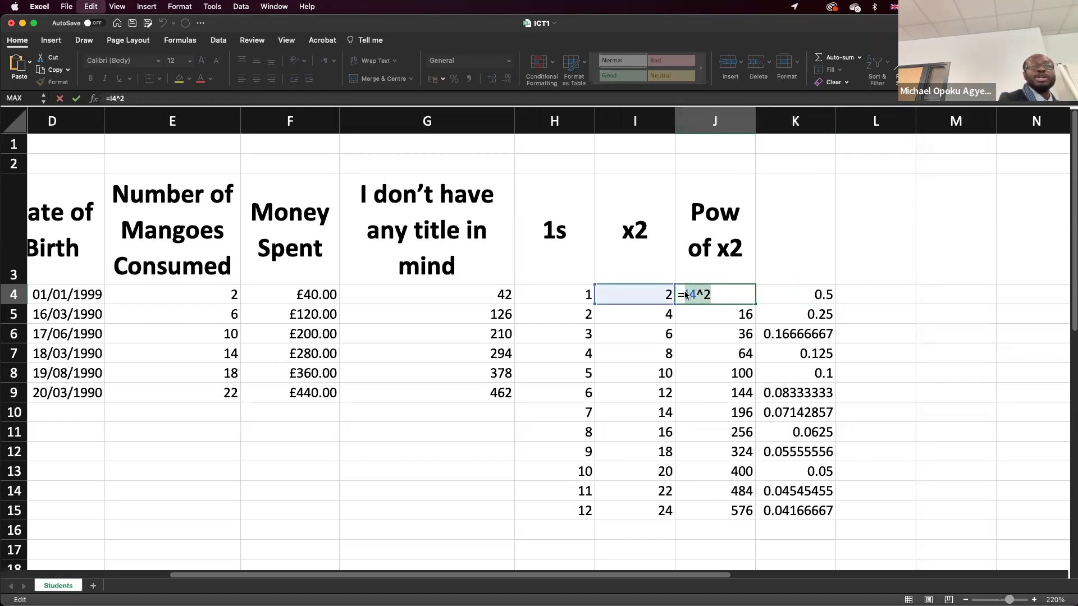
{"action": "left_click", "coordinate": [714, 160]}
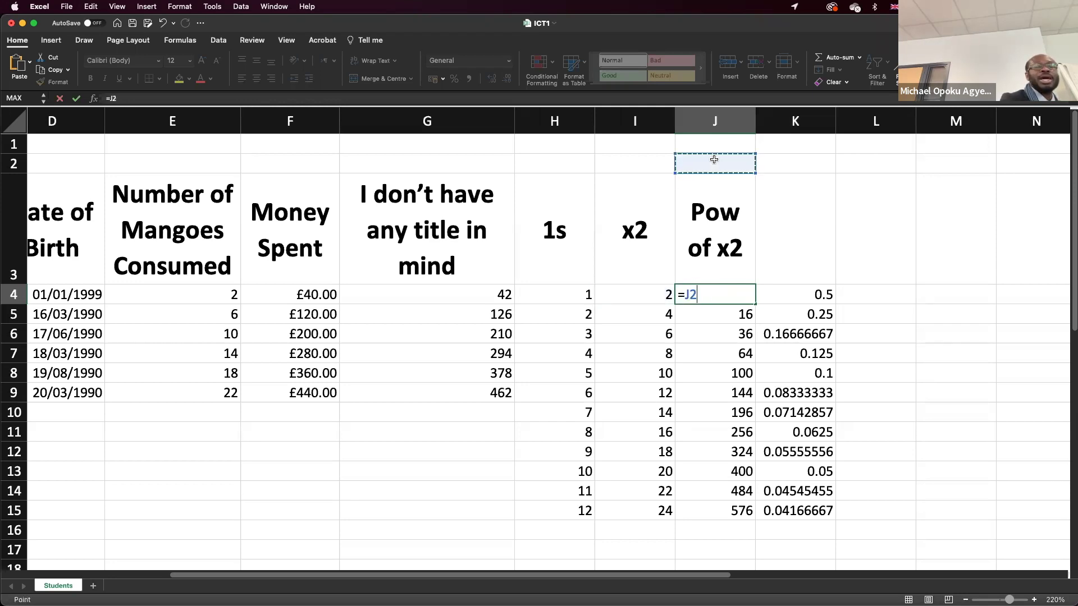
{"action": "key", "text": "Escape"}
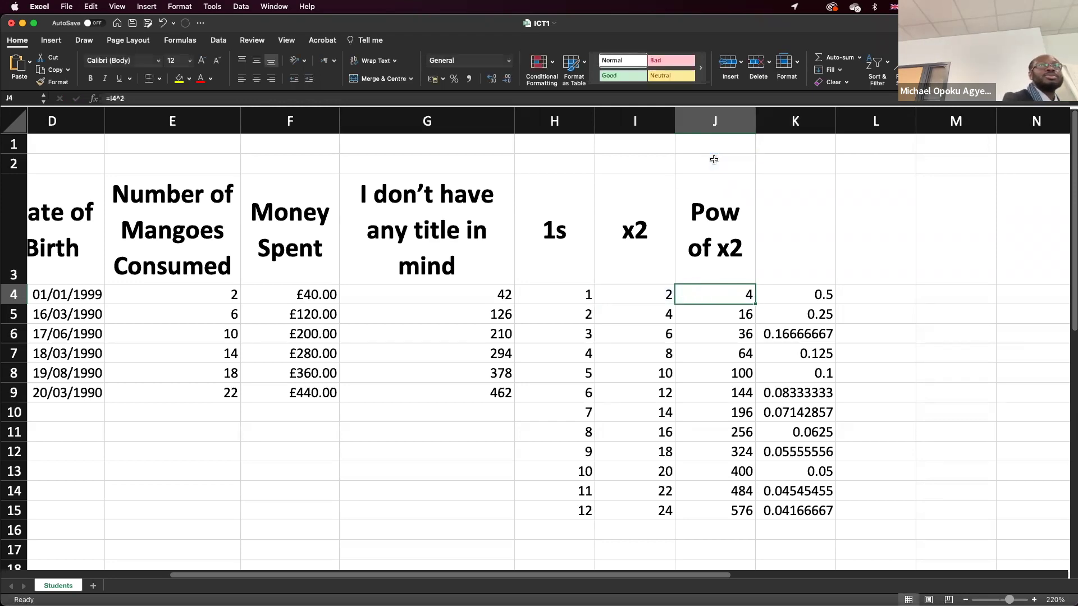
{"action": "left_click", "coordinate": [714, 160]}
{"action": "key", "text": "super+v"}
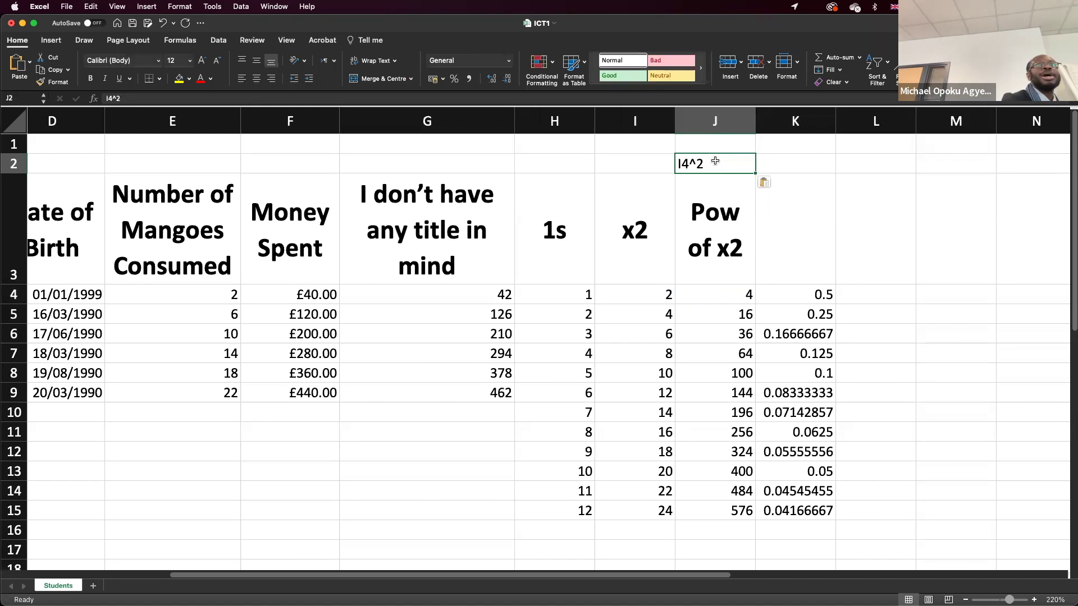
- Copy the expression I4/J4, without its equals sign, from K4 into K2 as a text label
{"action": "double_click", "coordinate": [793, 295]}
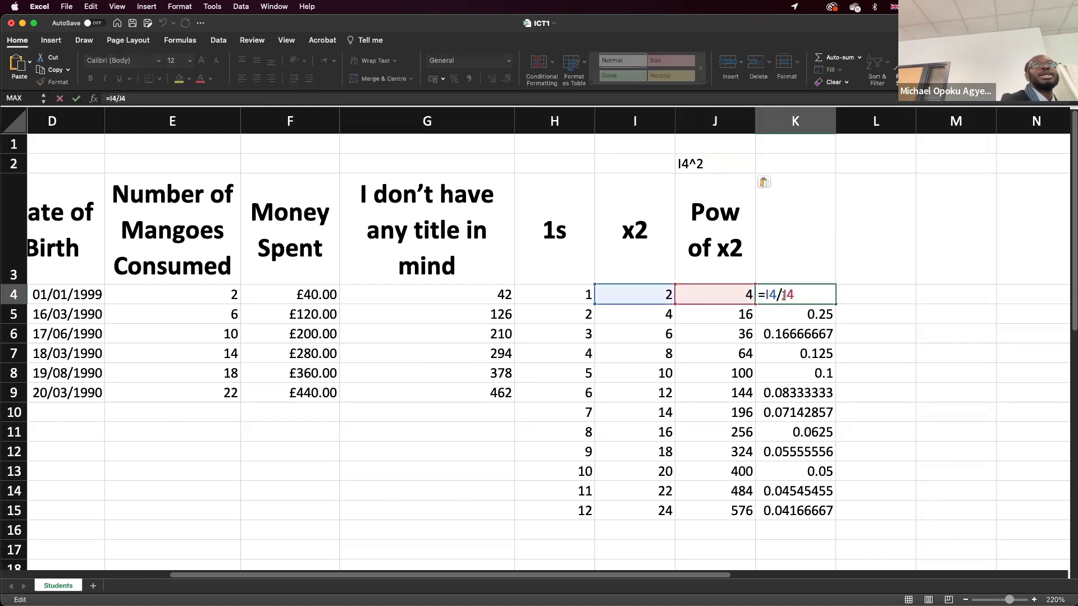
{"action": "left_click_drag", "start_coordinate": [791, 295], "coordinate": [766, 295]}
{"action": "key", "text": "super+c"}
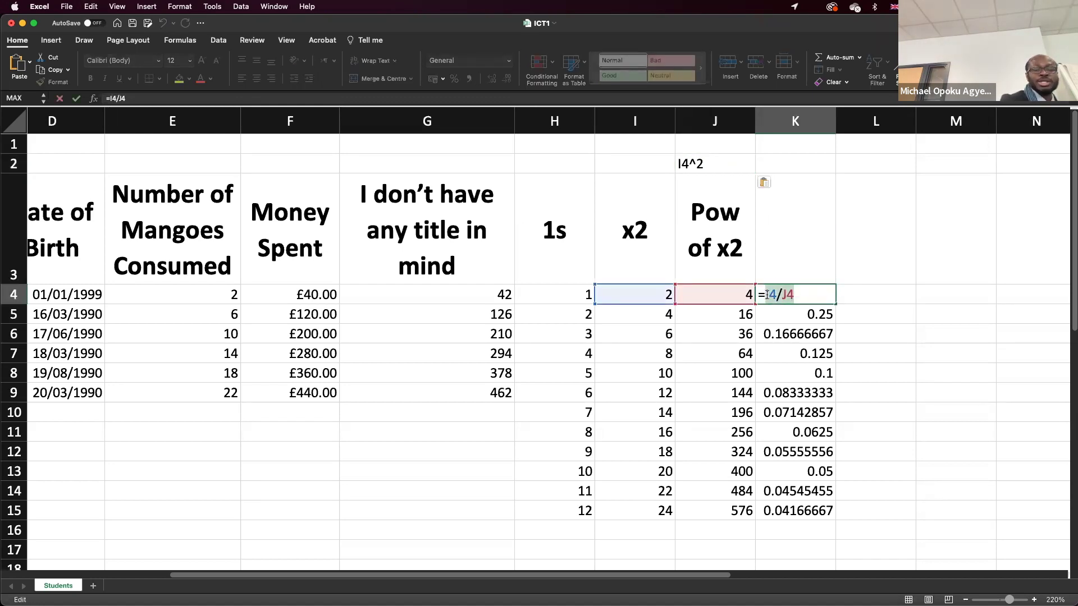
{"action": "left_click", "coordinate": [797, 164]}
{"action": "key", "text": "Escape"}
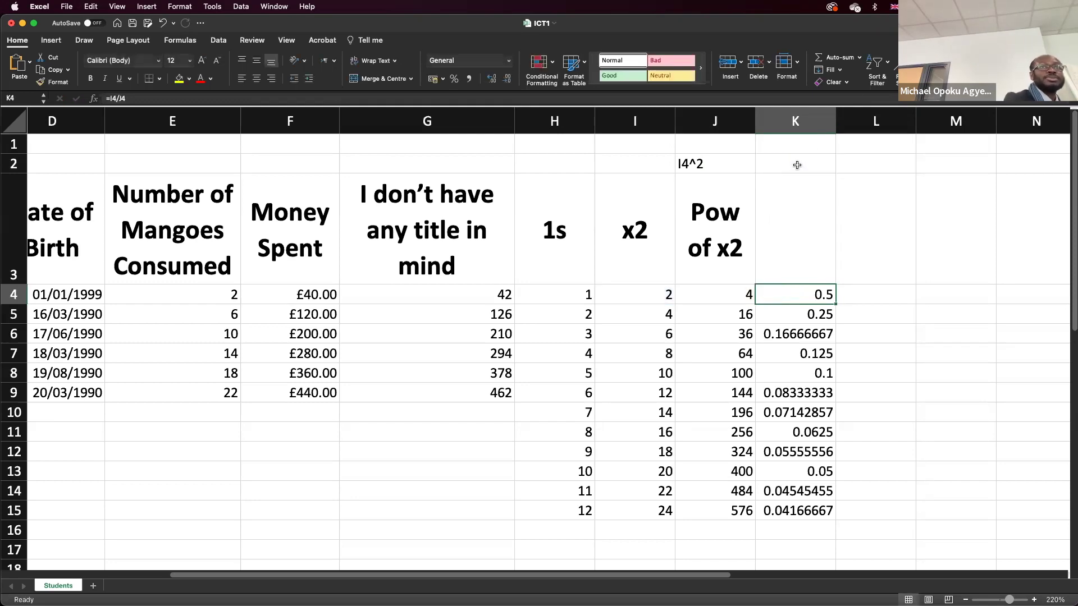
{"action": "left_click", "coordinate": [797, 164]}
{"action": "key", "text": "super+v"}
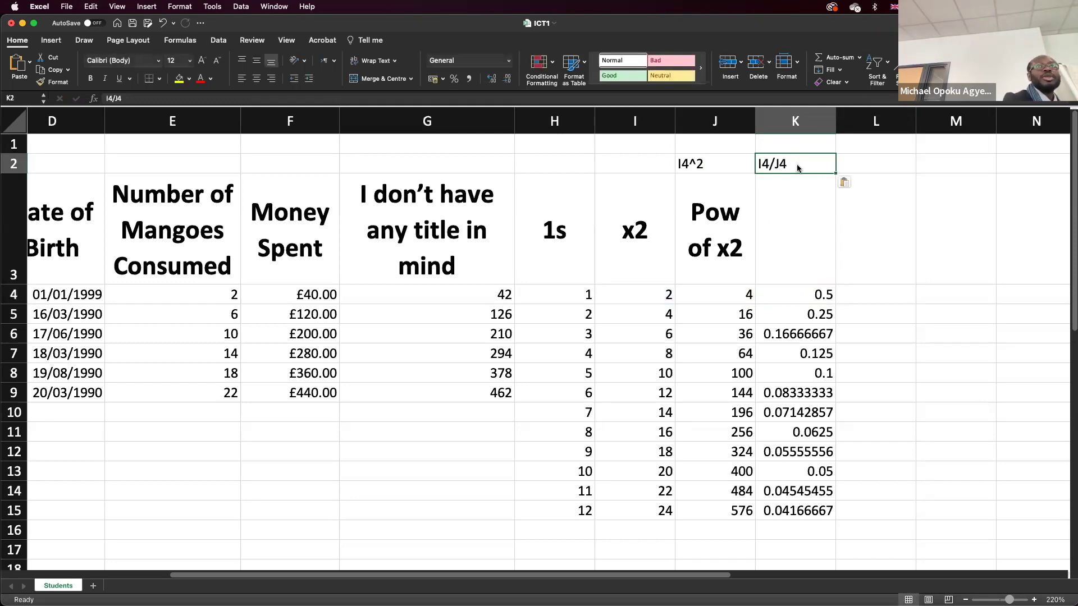
{"action": "key", "text": "Return"}
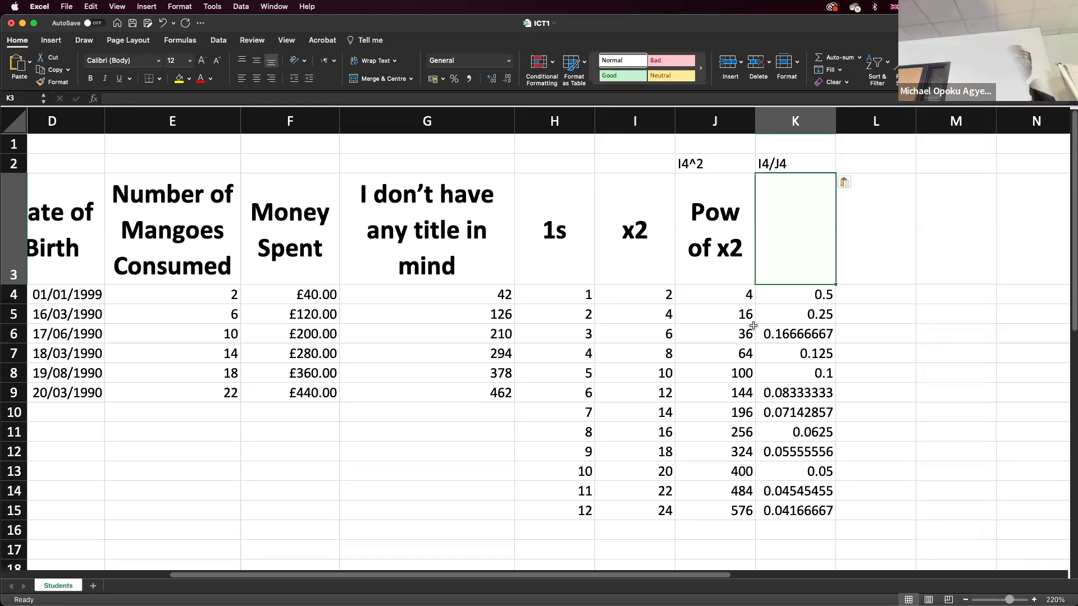
- Display the division results in K4:K15 with no decimals, and extend them to six decimal places
{"action": "left_click", "coordinate": [795, 292]}
{"action": "left_click_drag", "start_coordinate": [794, 292], "coordinate": [784, 508]}
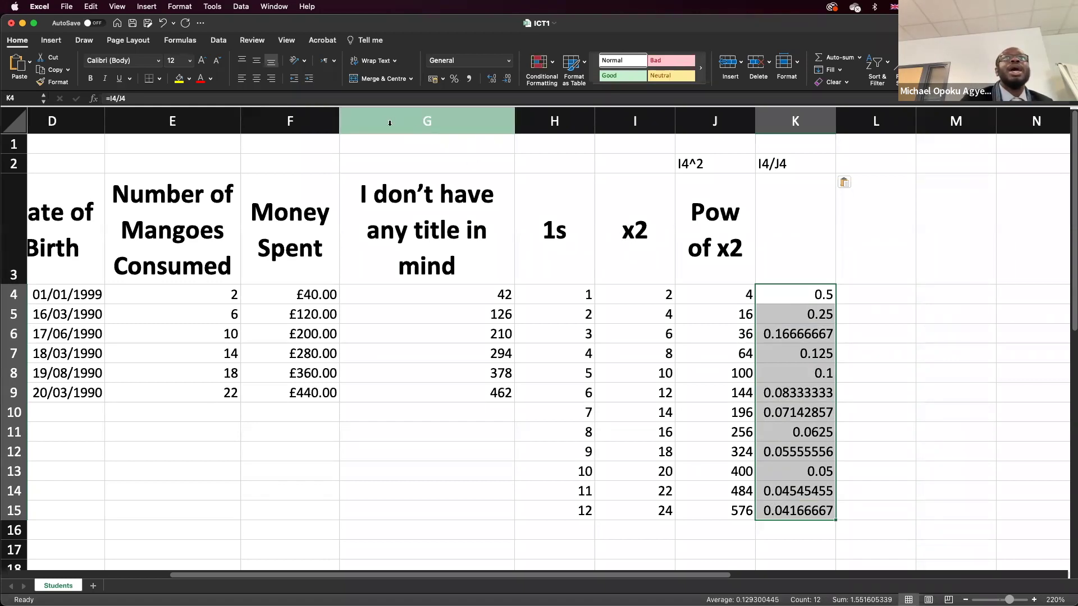
{"action": "left_click", "coordinate": [507, 83]}
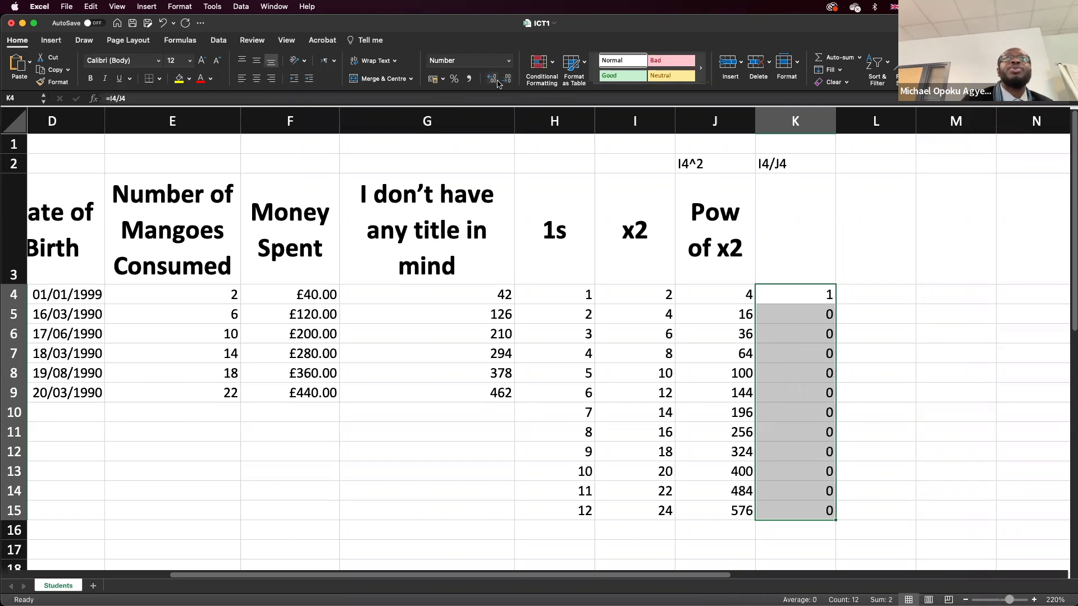
{"action": "left_click", "coordinate": [493, 83]}
{"action": "left_click", "coordinate": [493, 84]}
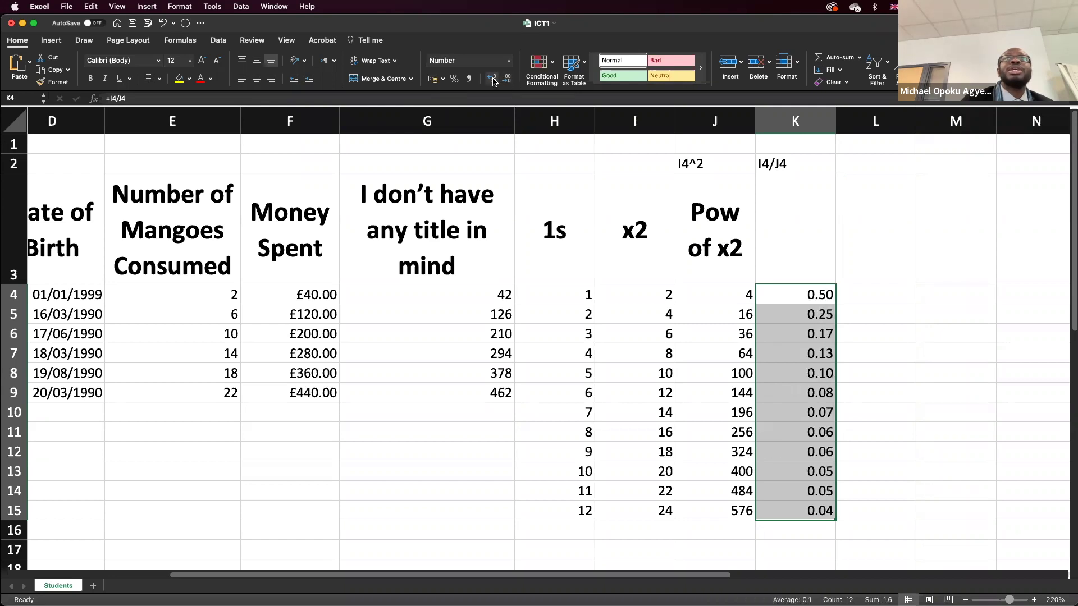
{"action": "left_click", "coordinate": [493, 82]}
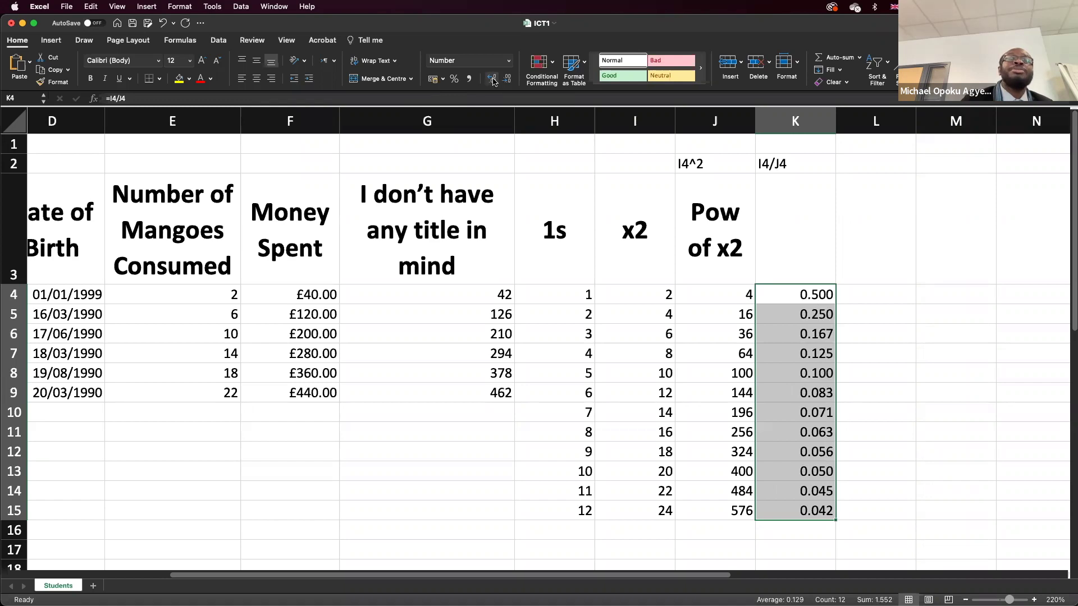
{"action": "left_click", "coordinate": [493, 82]}
{"action": "left_click", "coordinate": [492, 82]}
{"action": "left_click", "coordinate": [493, 82]}
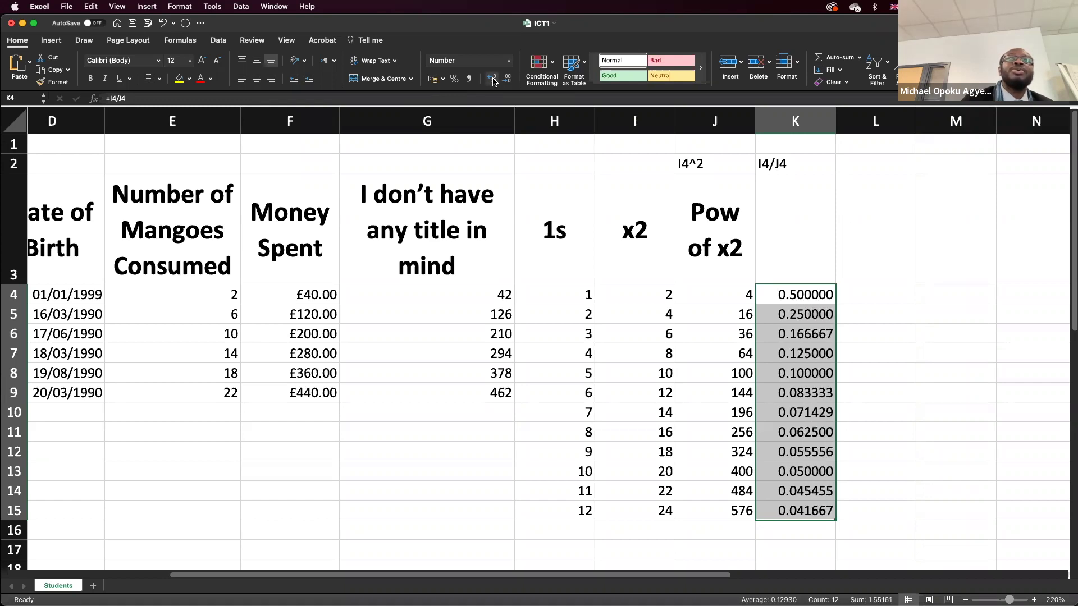
- Reduce the division results in K4:K15 to two decimal places
{"action": "left_click", "coordinate": [508, 80]}
{"action": "left_click", "coordinate": [508, 81]}
{"action": "left_click", "coordinate": [508, 82]}
{"action": "left_click", "coordinate": [507, 82]}
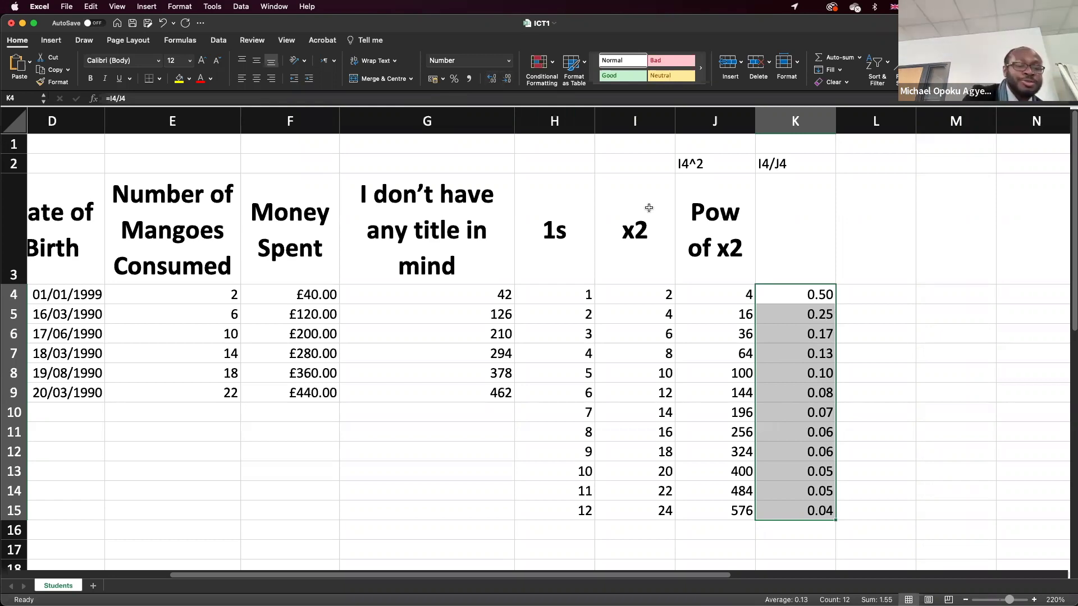
- Undo all the decimal-place changes on K4:K15, back to the General format
{"action": "key", "text": "super+z"}
{"action": "key", "text": "super+z"}
{"action": "key", "text": "super+z"}
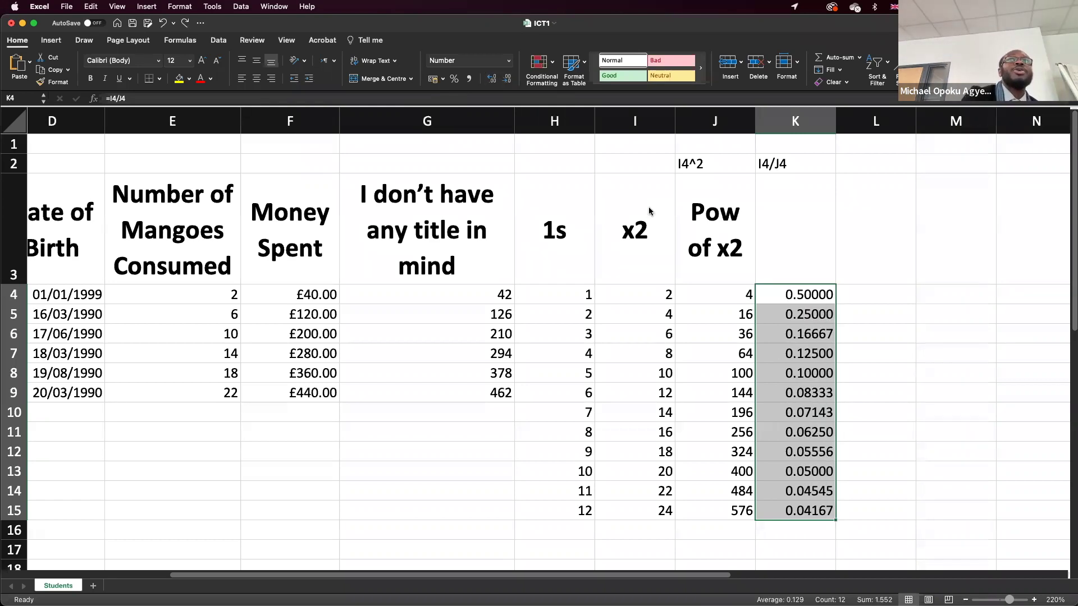
{"action": "key", "text": "super+z"}
{"action": "key", "text": "super+z"}
{"action": "key", "text": "super+z"}
{"action": "key", "text": "super+z"}
{"action": "key", "text": "super+z"}
{"action": "key", "text": "super+z"}
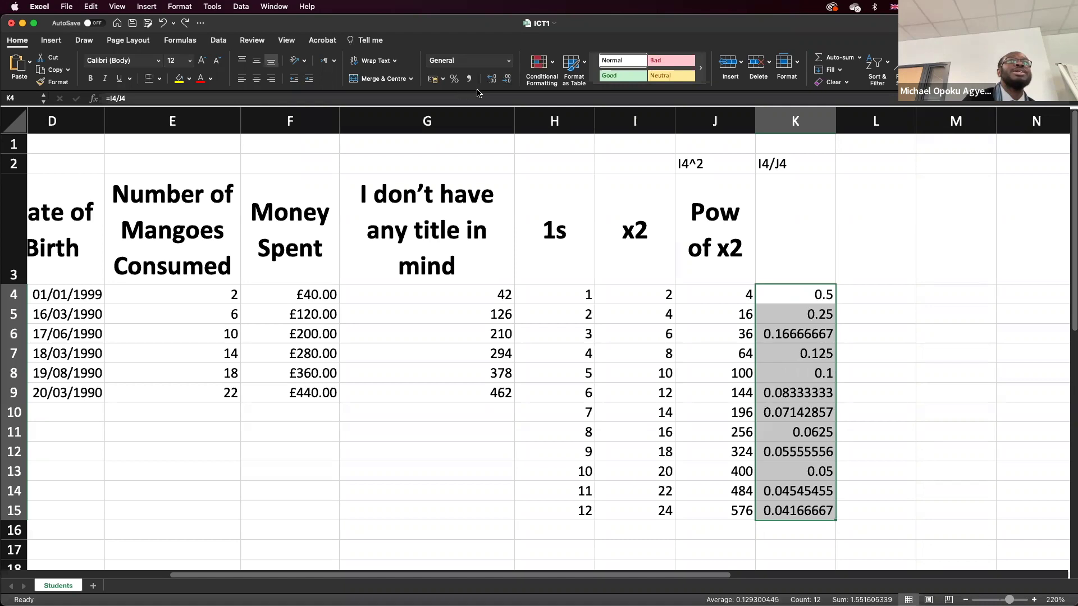
- Reduce the values in K4:K15 to whole numbers and extend them to ten decimal places
{"action": "left_click", "coordinate": [507, 80]}
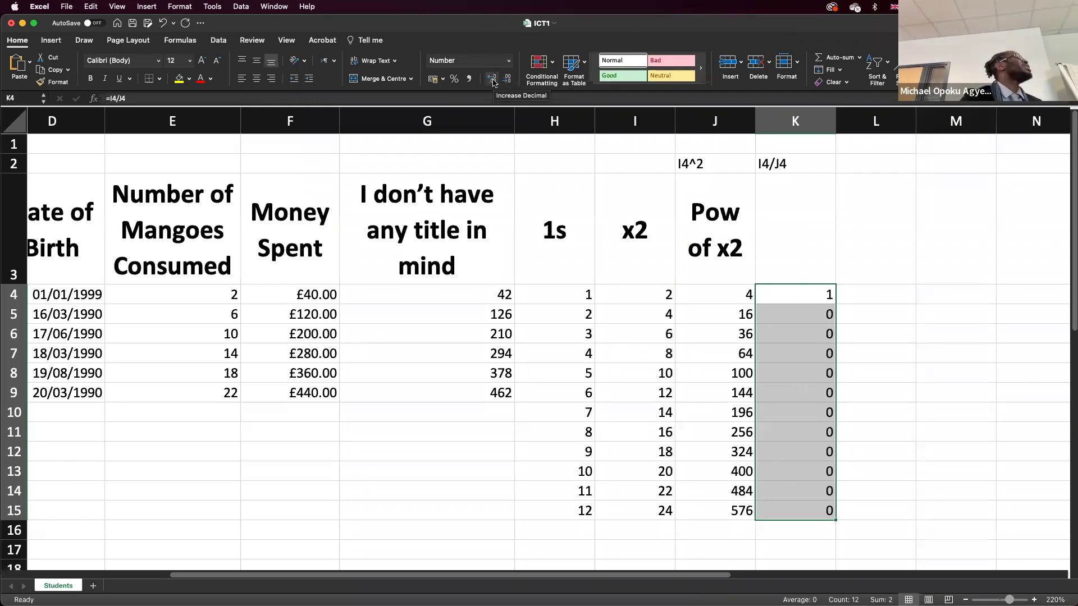
{"action": "left_click", "coordinate": [492, 80]}
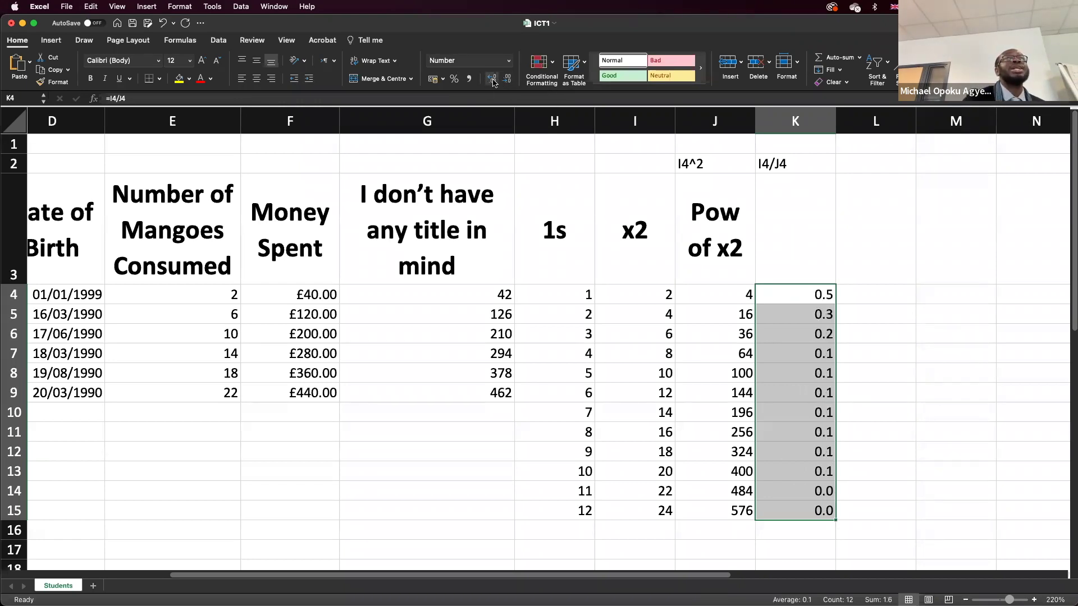
{"action": "left_click", "coordinate": [493, 80]}
{"action": "left_click", "coordinate": [493, 79]}
{"action": "left_click", "coordinate": [493, 80]}
{"action": "left_click", "coordinate": [493, 80]}
{"action": "left_click", "coordinate": [493, 79]}
{"action": "left_click", "coordinate": [492, 81]}
{"action": "left_click", "coordinate": [492, 81]}
{"action": "left_click", "coordinate": [493, 81]}
{"action": "left_click", "coordinate": [493, 81]}
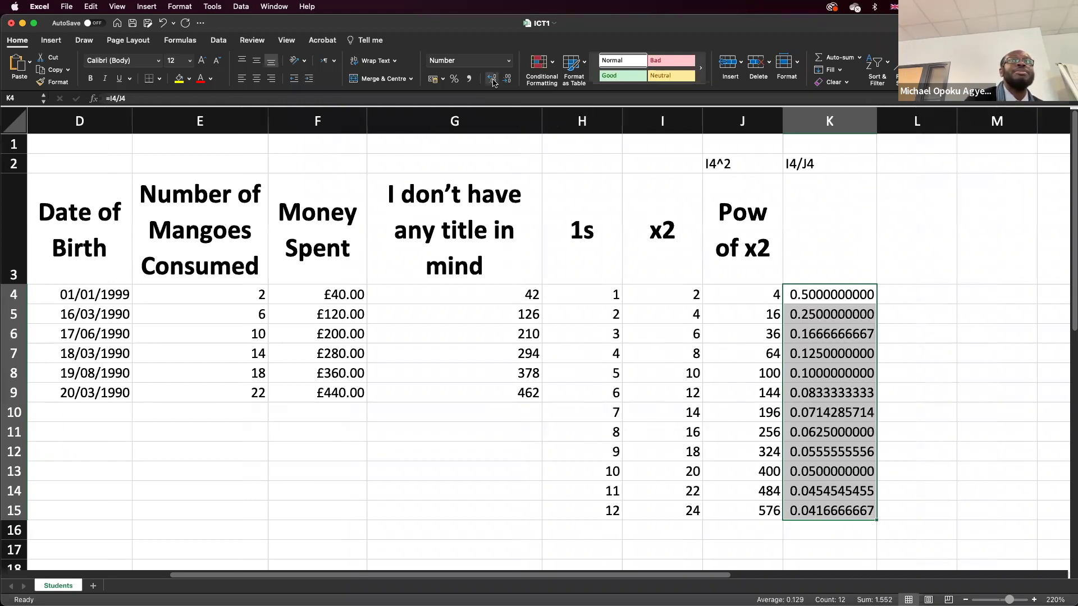
- Set the values in K4:K15 to show two decimal places
{"action": "left_click", "coordinate": [506, 80]}
{"action": "left_click", "coordinate": [506, 80]}
{"action": "left_click", "coordinate": [506, 80]}
{"action": "left_click", "coordinate": [506, 80]}
{"action": "left_click", "coordinate": [506, 80]}
{"action": "left_click", "coordinate": [507, 81]}
{"action": "left_click", "coordinate": [507, 81]}
{"action": "left_click", "coordinate": [507, 80]}
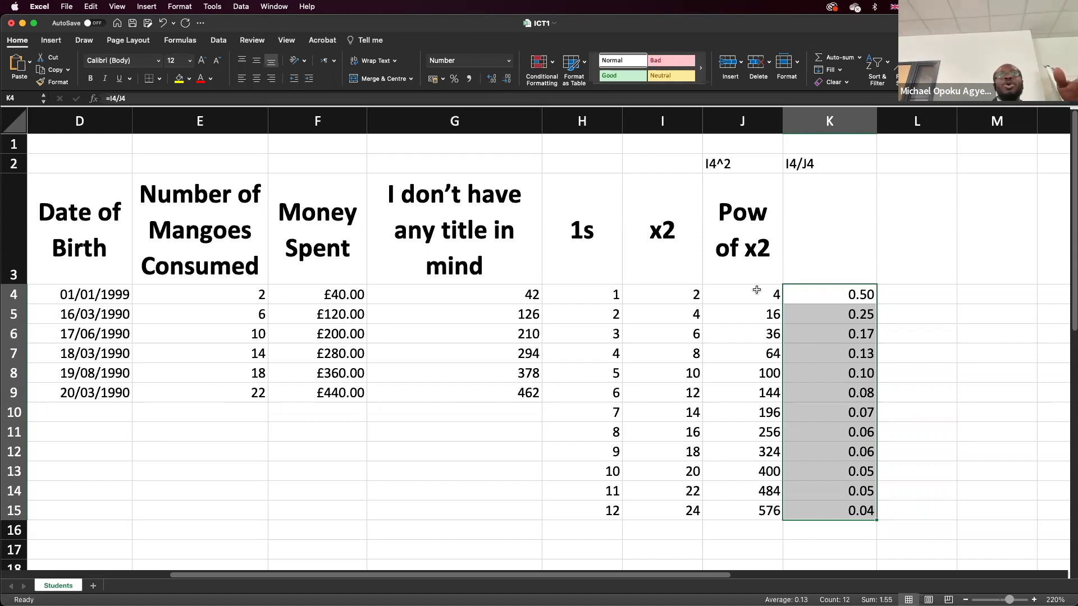
- Copy the division results in K4:K15 and paste them with their formulas into column L starting at L4
{"action": "left_click_drag", "start_coordinate": [825, 298], "coordinate": [831, 506]}
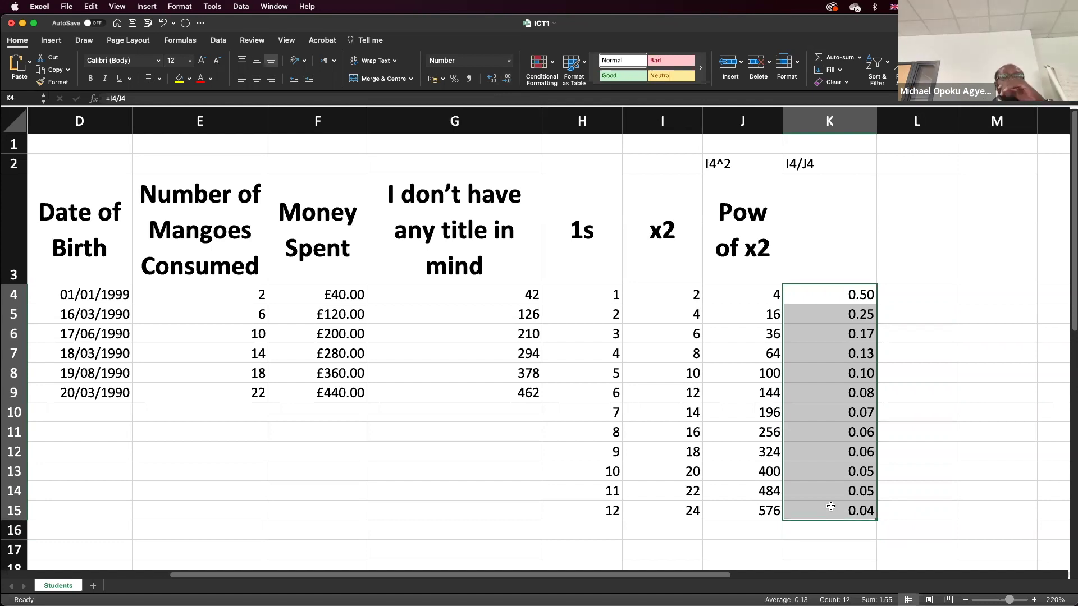
{"action": "key", "text": "super+c"}
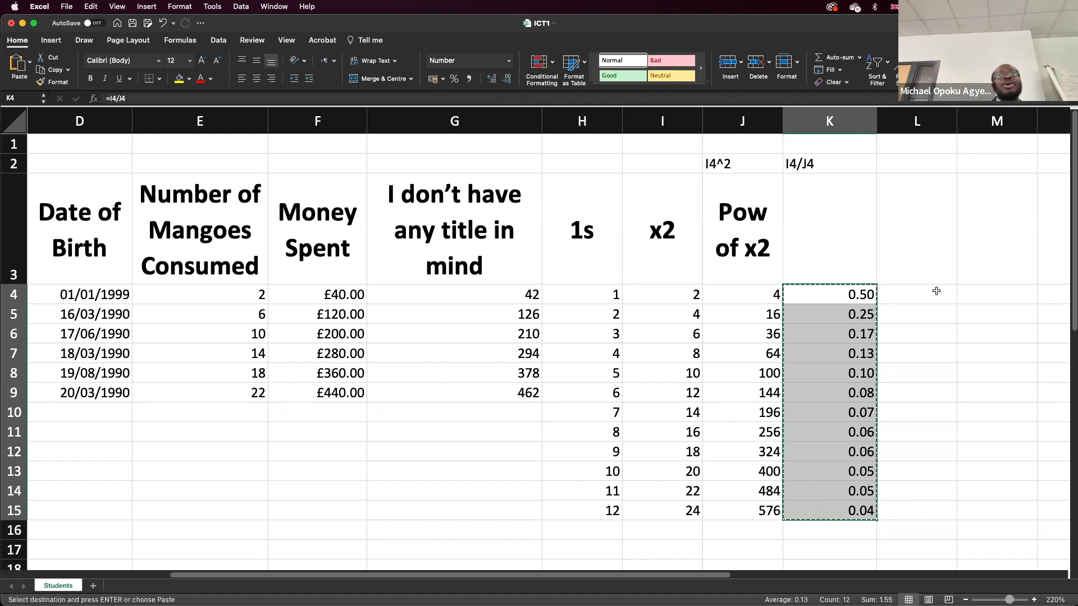
{"action": "left_click", "coordinate": [934, 292]}
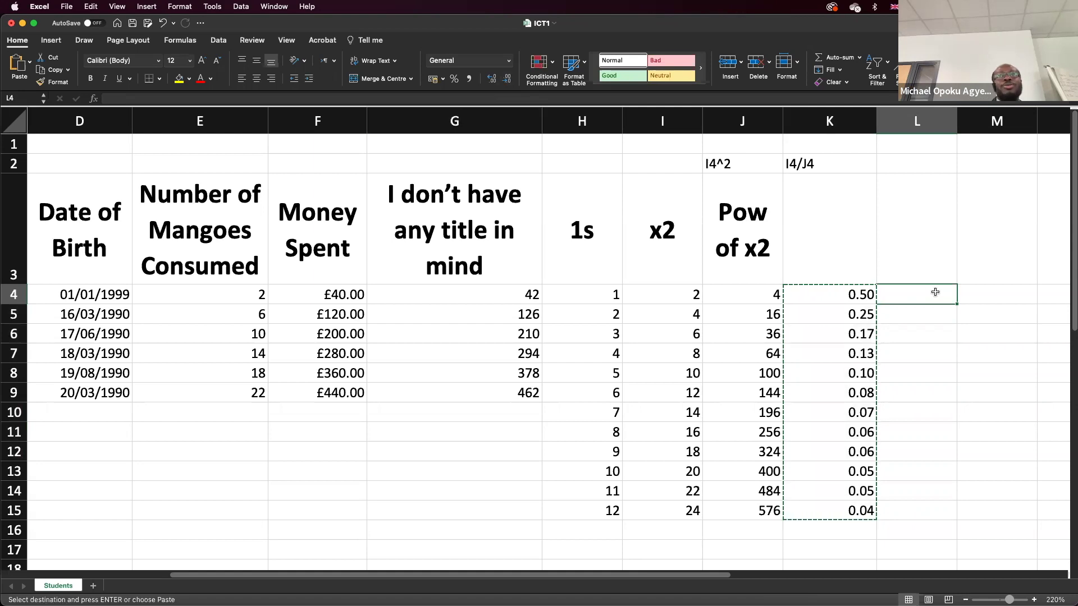
{"action": "key", "text": "super+v"}
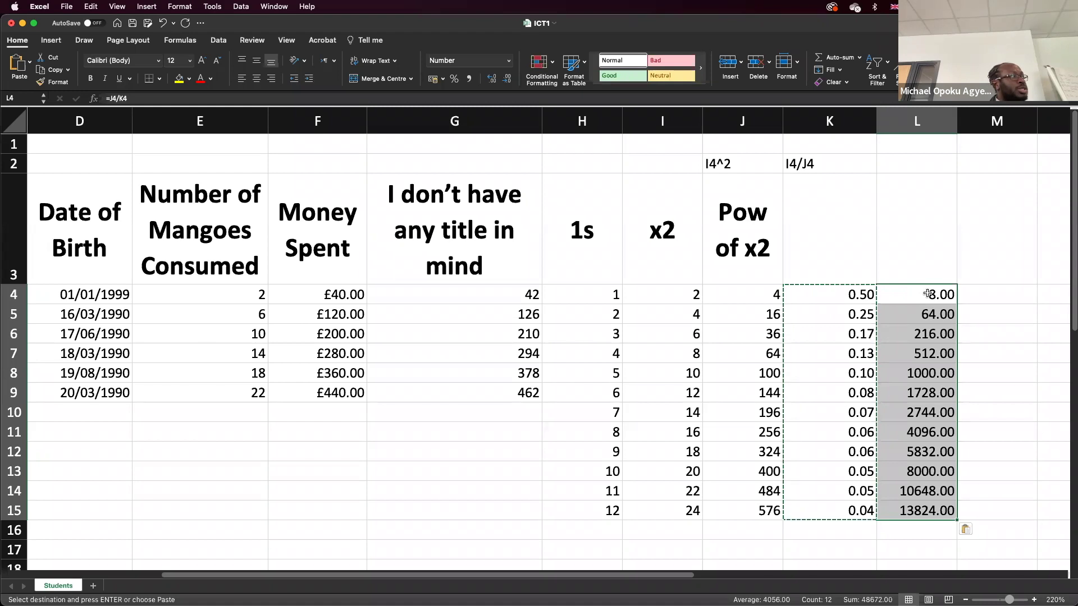
- Compare the formulas in L4 and K4 to check which cells each one references
{"action": "double_click", "coordinate": [927, 294]}
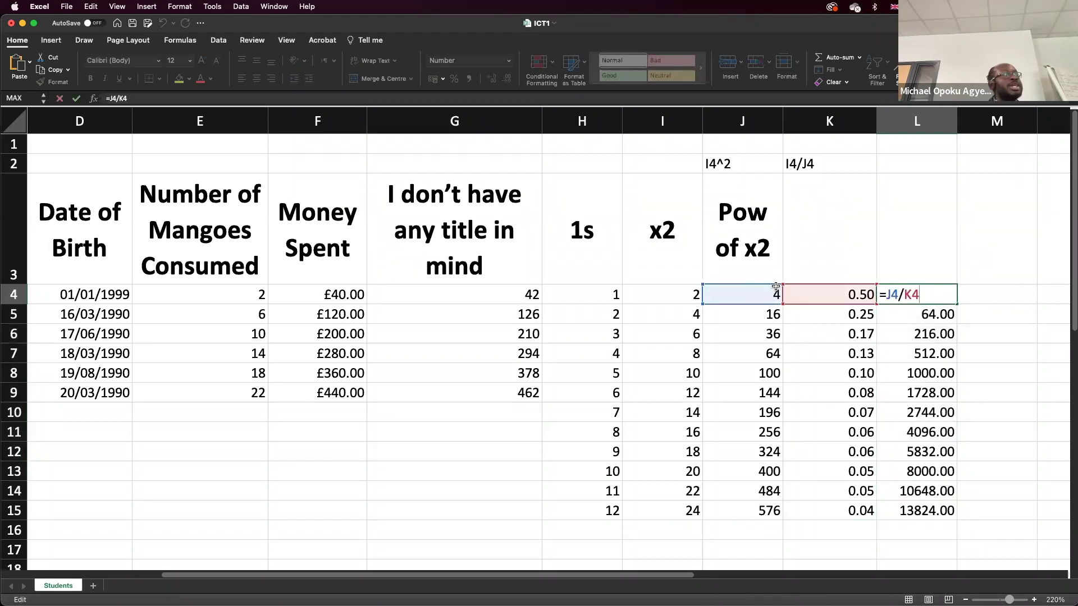
{"action": "key", "text": "Escape"}
{"action": "left_click", "coordinate": [817, 293]}
{"action": "double_click", "coordinate": [817, 293]}
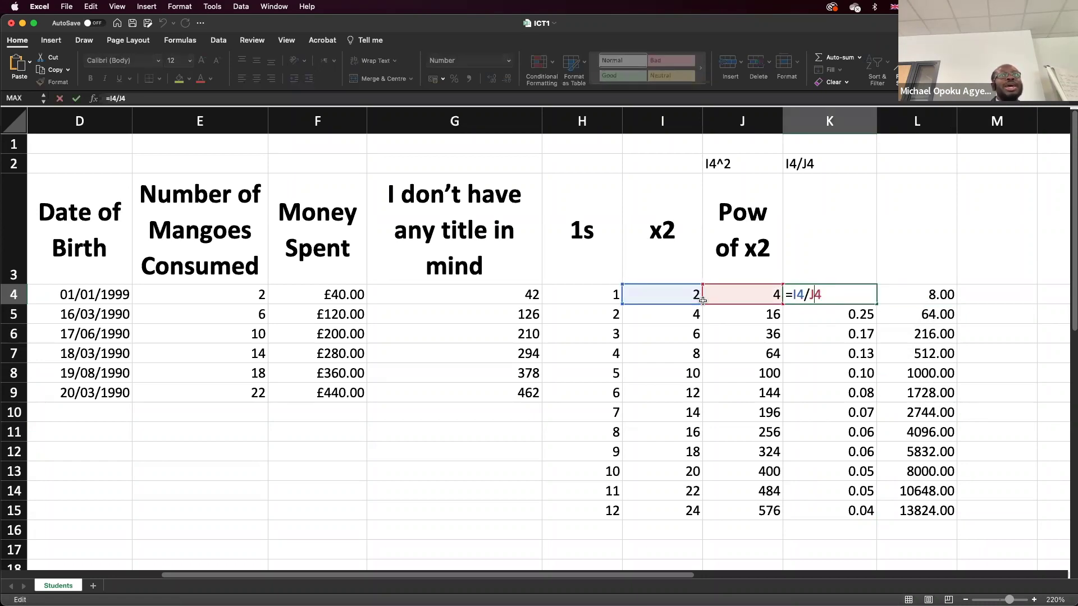
{"action": "key", "text": "Escape"}
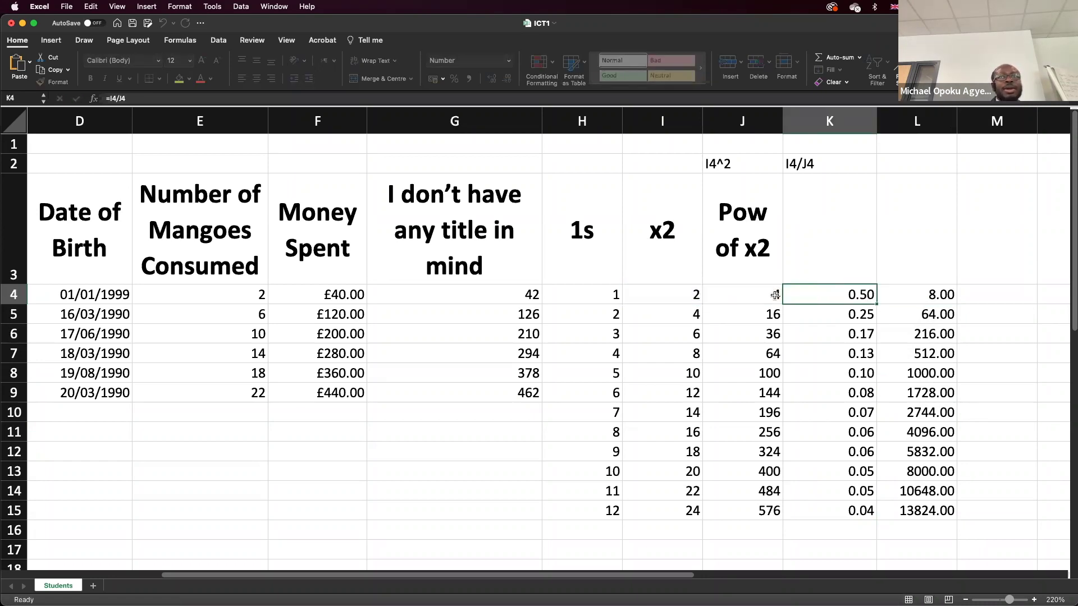
{"action": "double_click", "coordinate": [900, 296]}
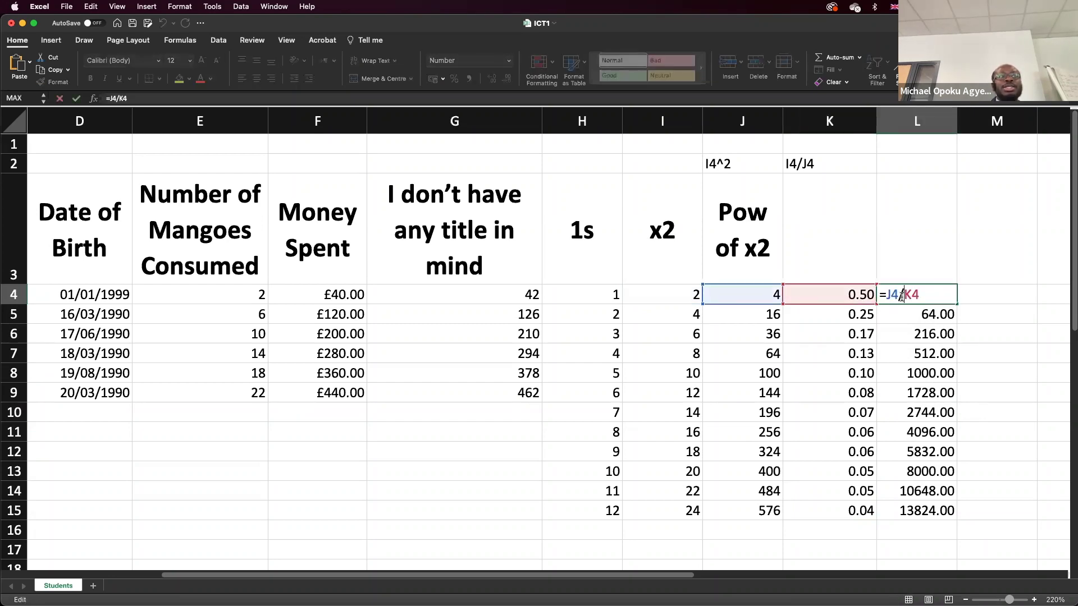
{"action": "key", "text": "Escape"}
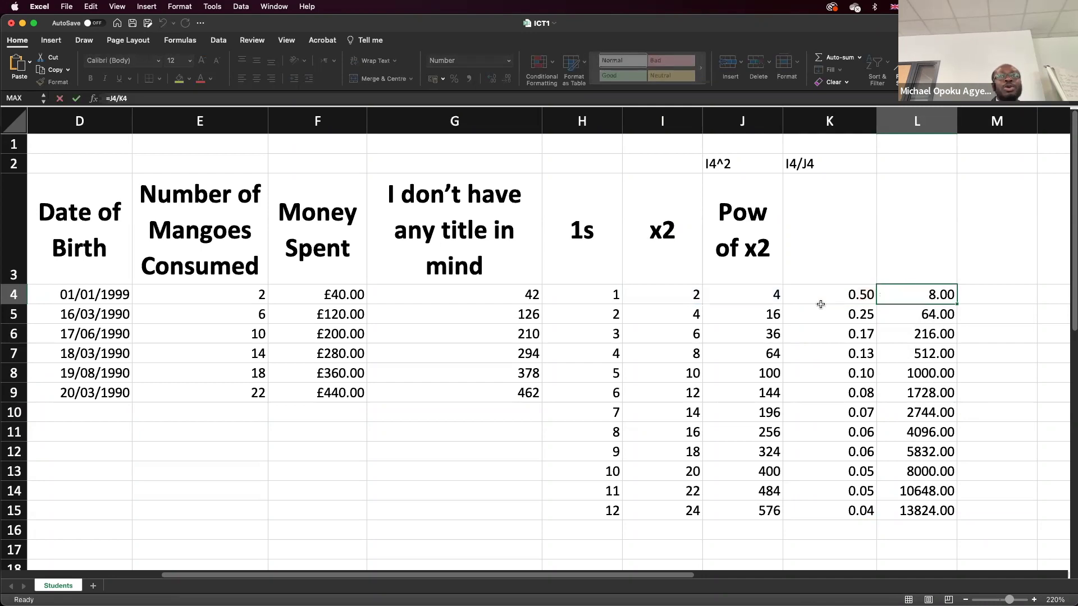
- Copy K4:K15 and paste only the values into column M starting at M4
{"action": "left_click_drag", "start_coordinate": [863, 403], "coordinate": [862, 512]}
{"action": "key", "text": "super+c"}
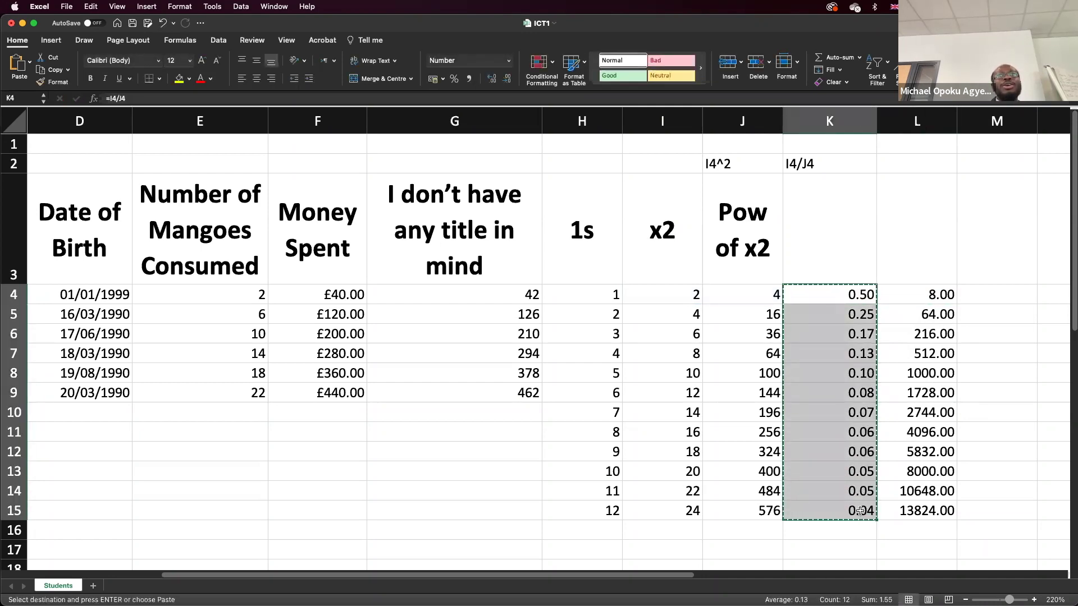
{"action": "left_click", "coordinate": [999, 298]}
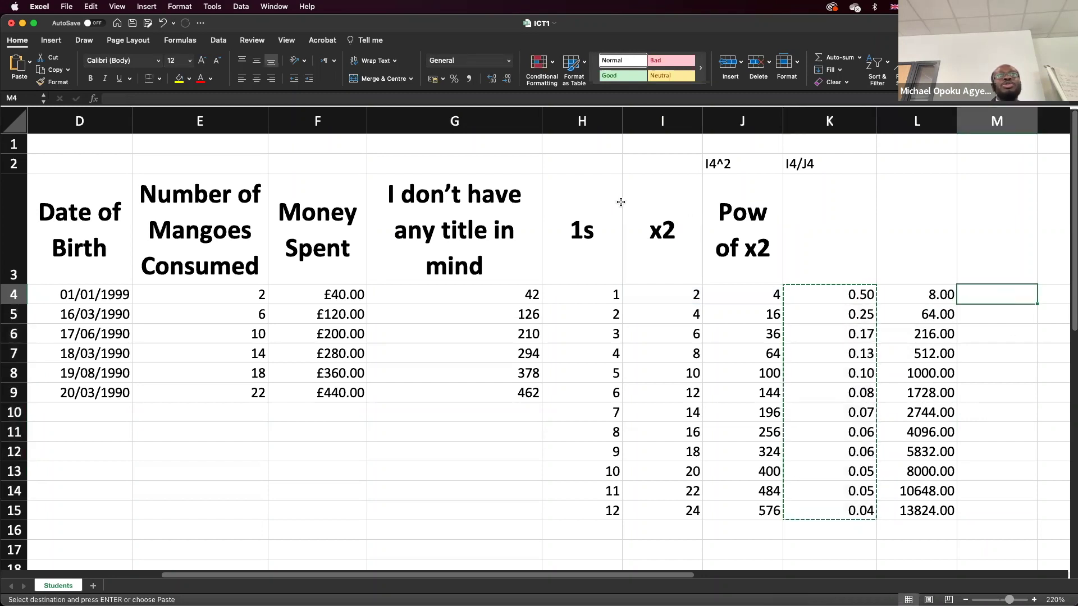
{"action": "left_click", "coordinate": [30, 65]}
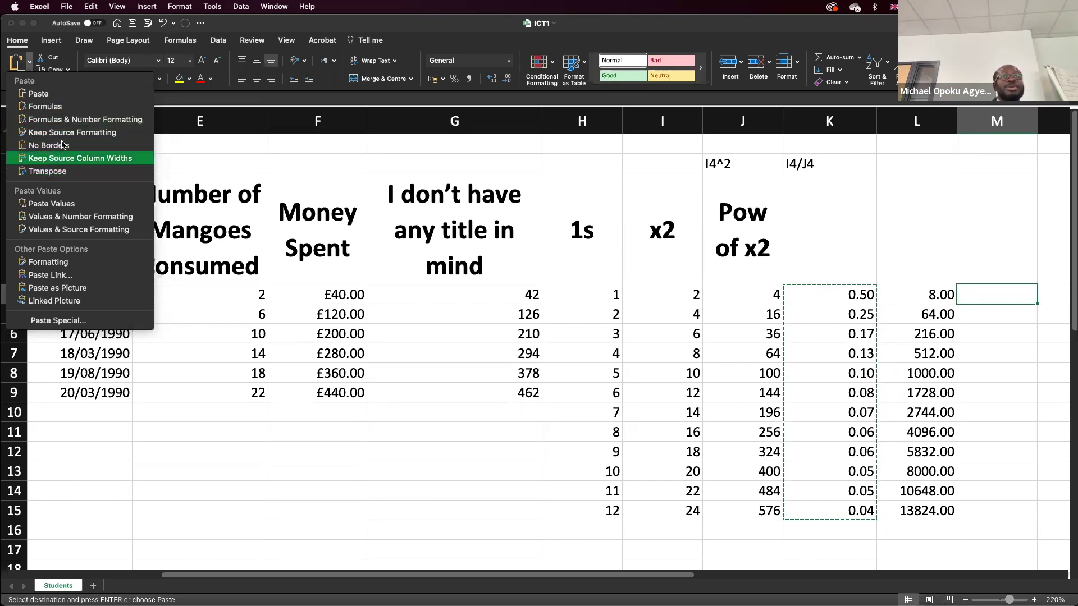
{"action": "left_click", "coordinate": [63, 203]}
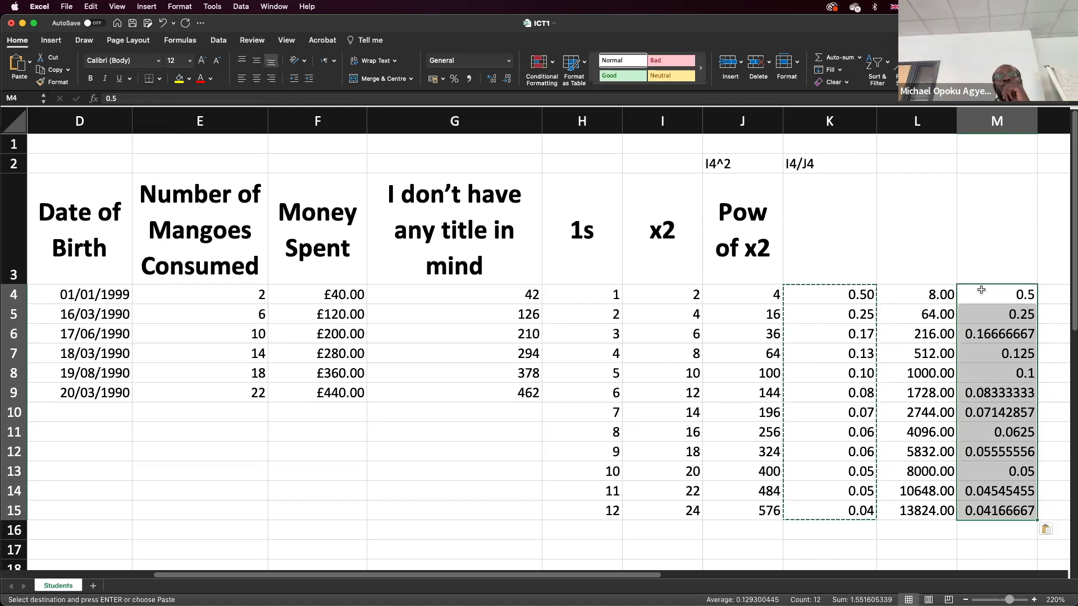
- Check the content of M4, and set M4:M15 to show two decimal places
{"action": "scroll", "coordinate": [978, 290], "scroll_direction": "right", "scroll_amount": 2}
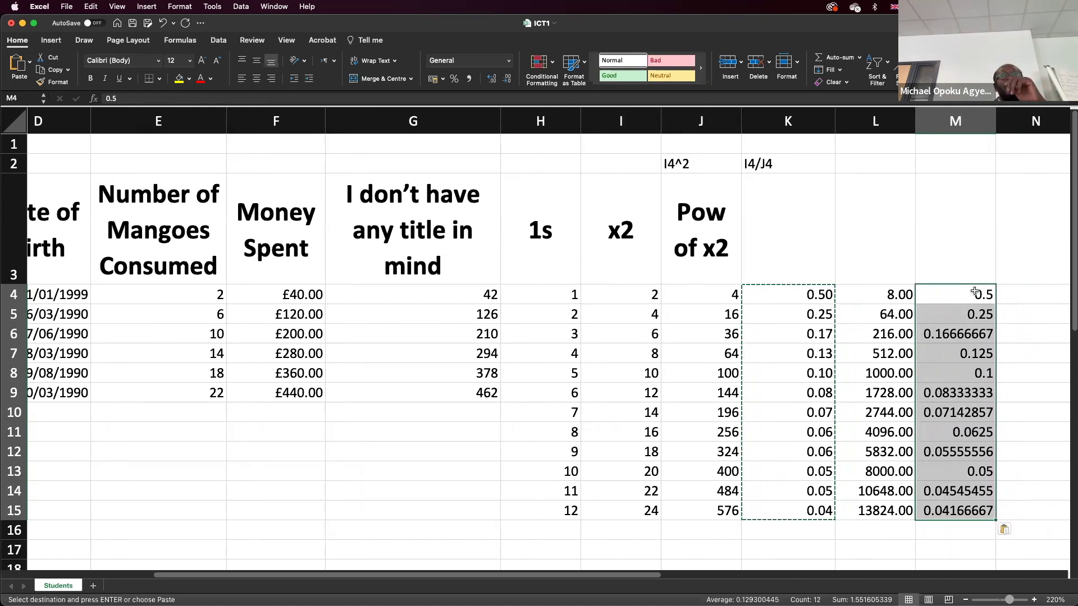
{"action": "double_click", "coordinate": [975, 292]}
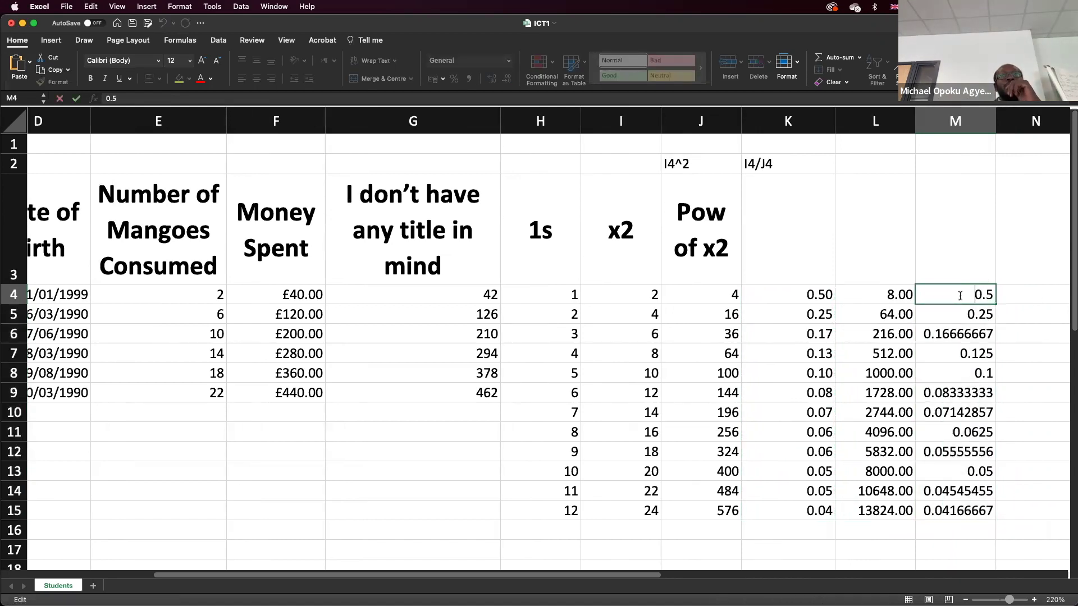
{"action": "left_click", "coordinate": [972, 280]}
{"action": "left_click_drag", "start_coordinate": [969, 294], "coordinate": [968, 509]}
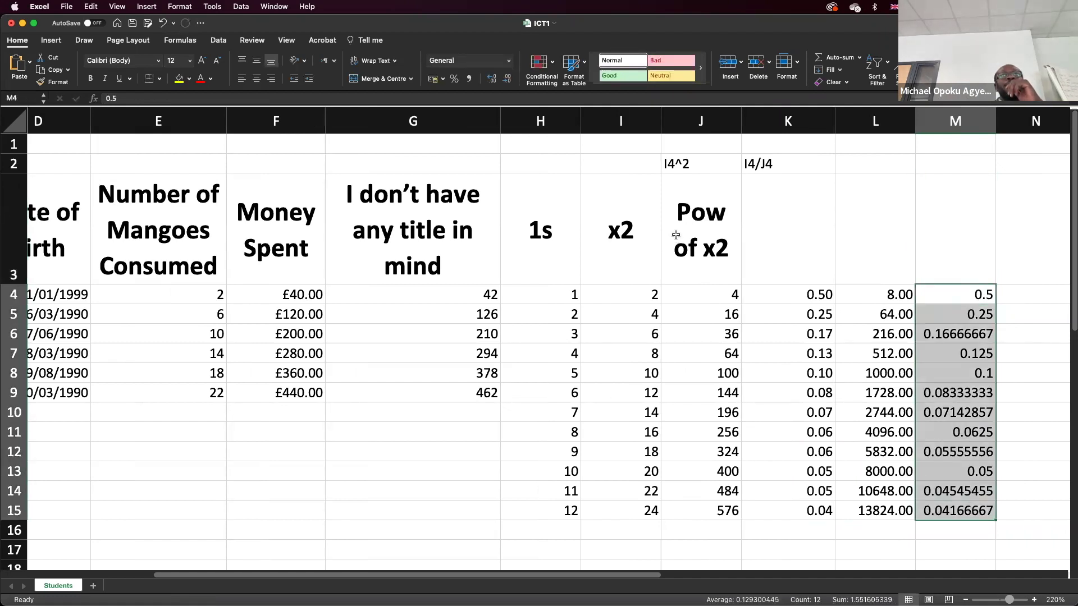
{"action": "left_click", "coordinate": [510, 78]}
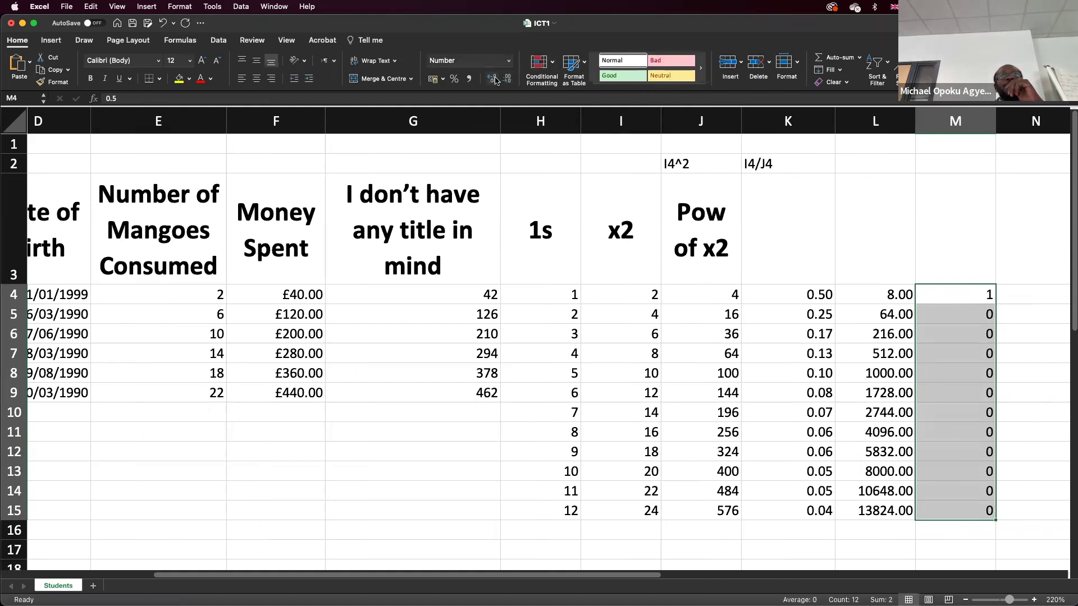
{"action": "left_click", "coordinate": [493, 82]}
{"action": "left_click", "coordinate": [494, 81]}
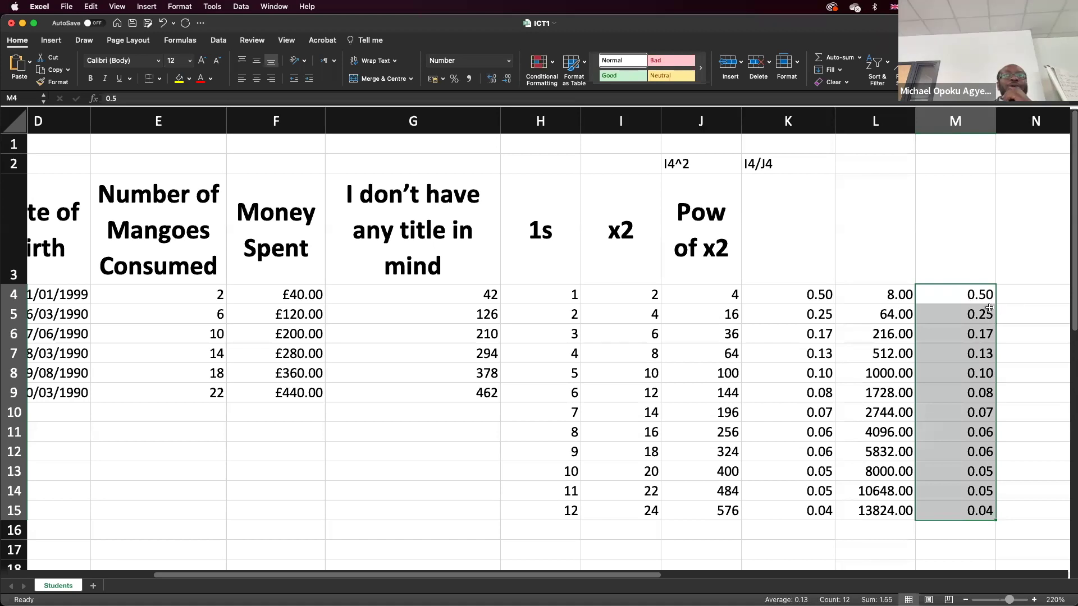
- Copy M4:M15 and add a new worksheet to the workbook
{"action": "left_click_drag", "start_coordinate": [982, 296], "coordinate": [961, 514]}
{"action": "key", "text": "super+c"}
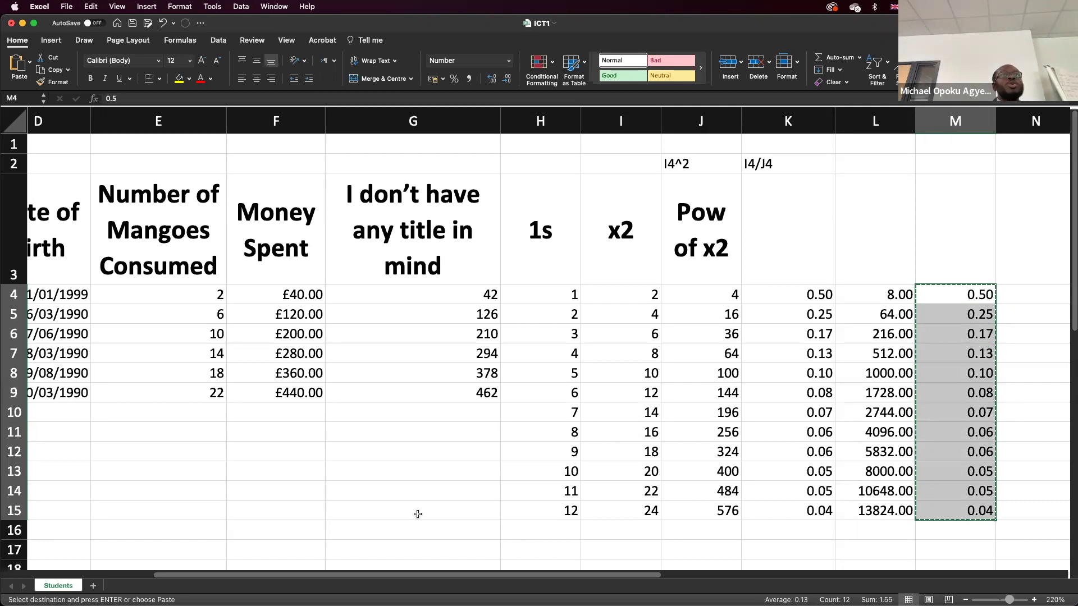
{"action": "left_click", "coordinate": [92, 588]}
{"action": "double_click", "coordinate": [99, 586]}
- On the Students sheet, copy K4:K15 and paste the results as values only into M4:M15
{"action": "left_click", "coordinate": [58, 586]}
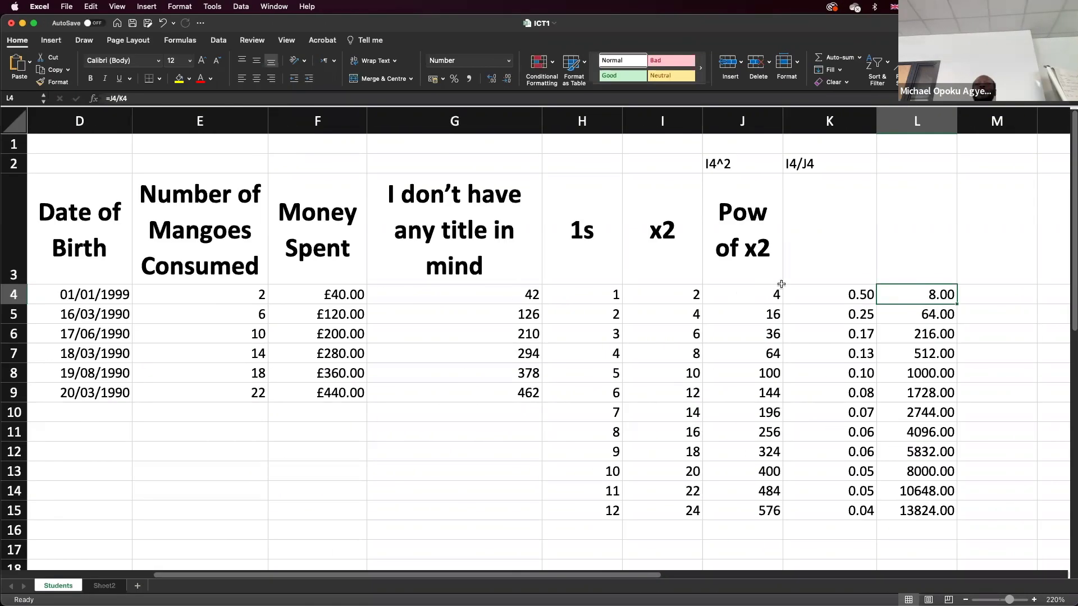
{"action": "left_click", "coordinate": [808, 282]}
{"action": "left_click_drag", "start_coordinate": [808, 298], "coordinate": [800, 511]}
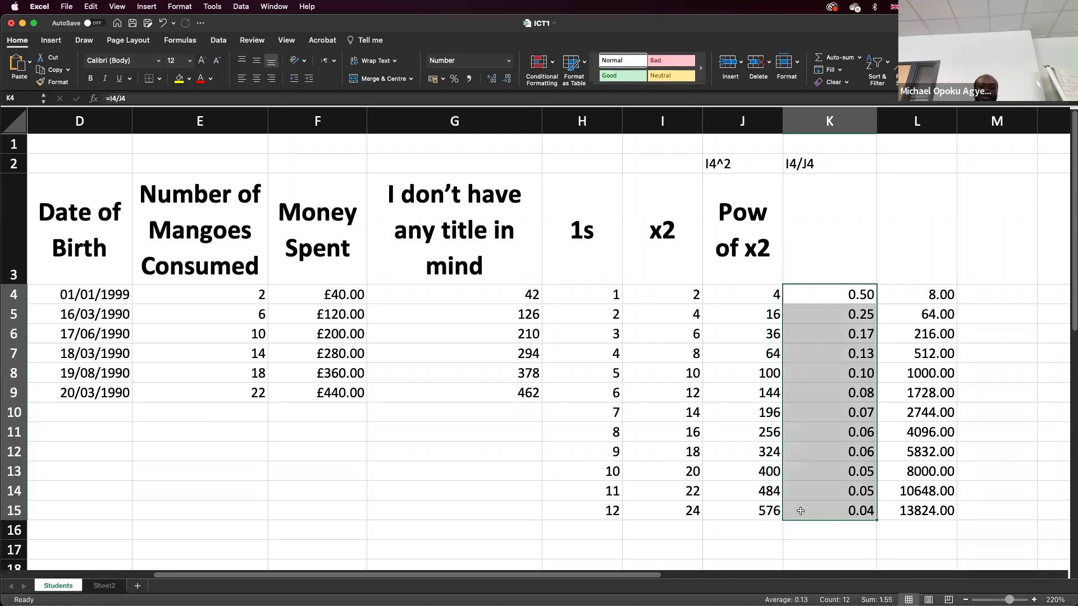
{"action": "key", "text": "super+c"}
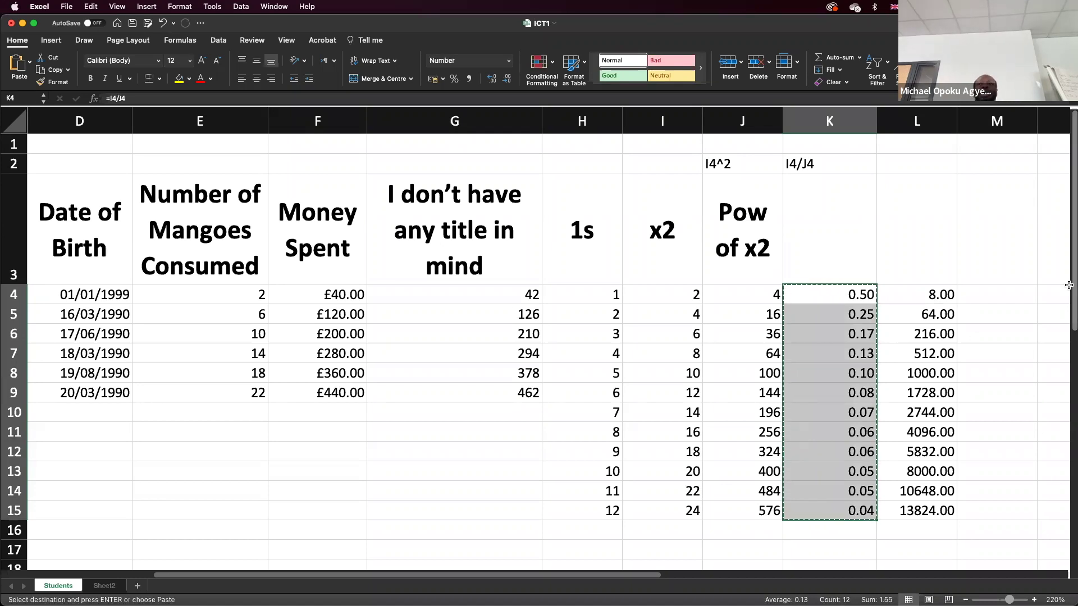
{"action": "right_click", "coordinate": [1002, 301]}
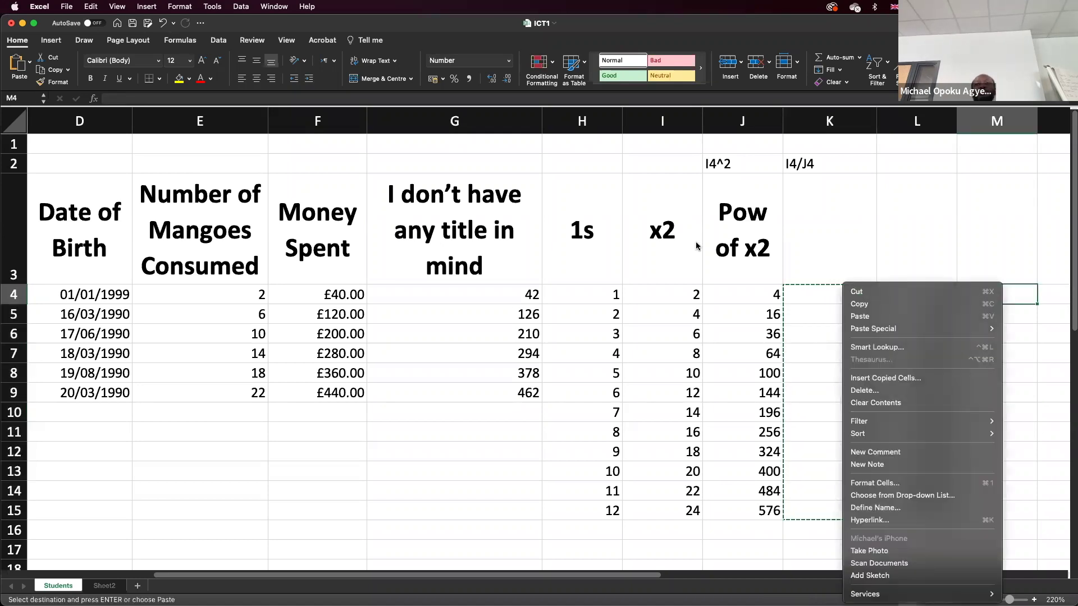
{"action": "mouse_move", "coordinate": [929, 328]}
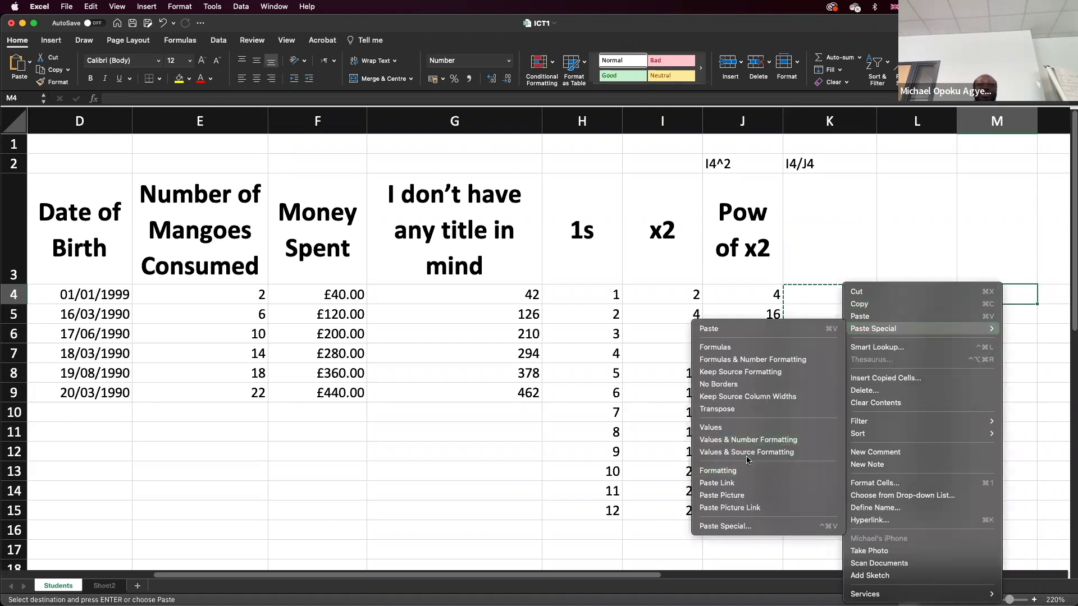
{"action": "left_click", "coordinate": [747, 434]}
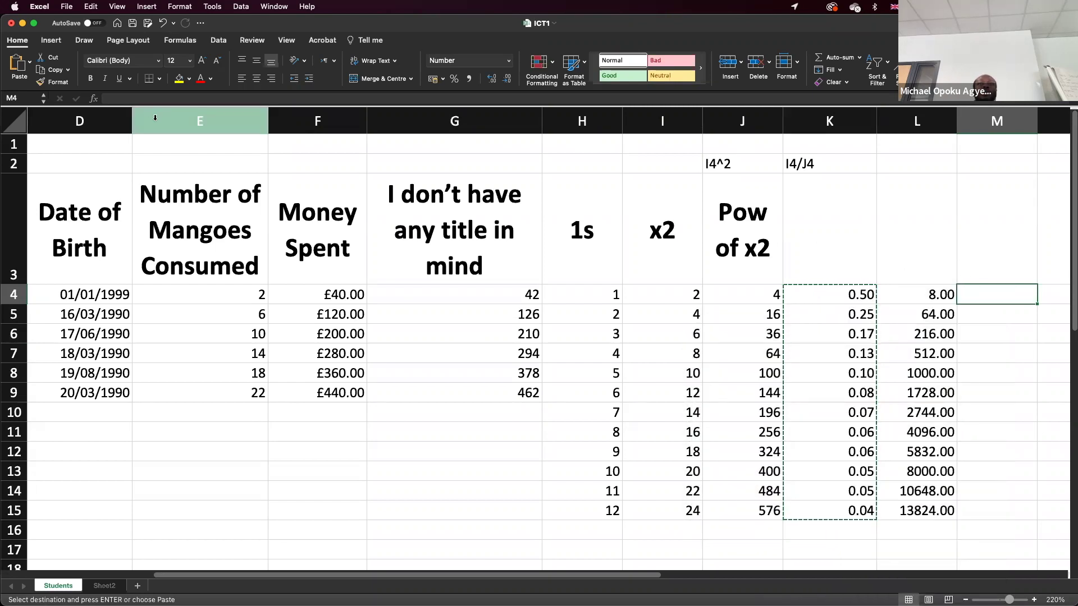
{"action": "left_click", "coordinate": [30, 63]}
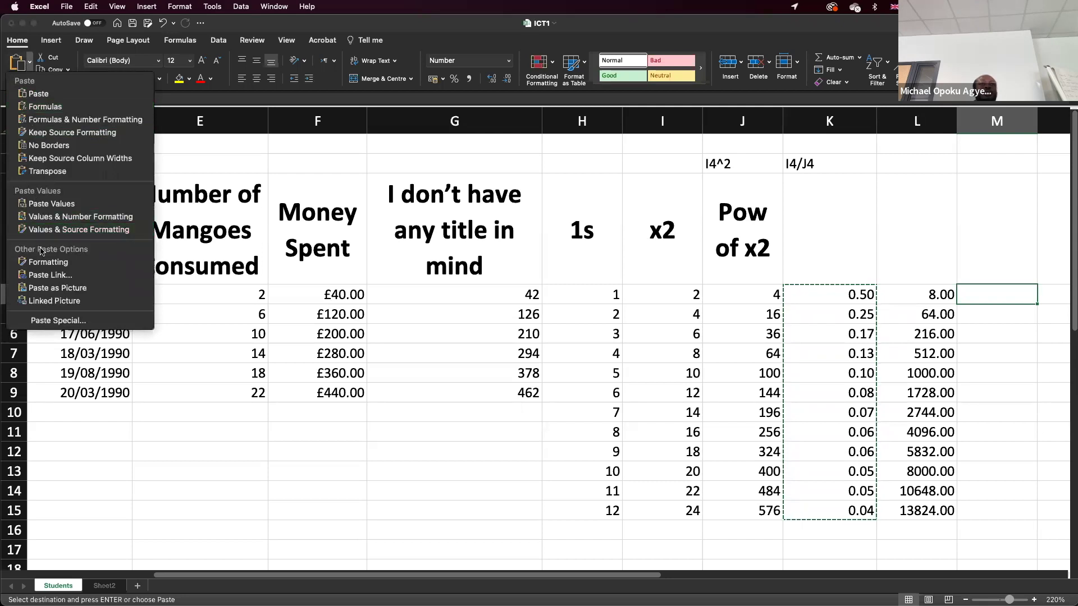
{"action": "left_click", "coordinate": [63, 205]}
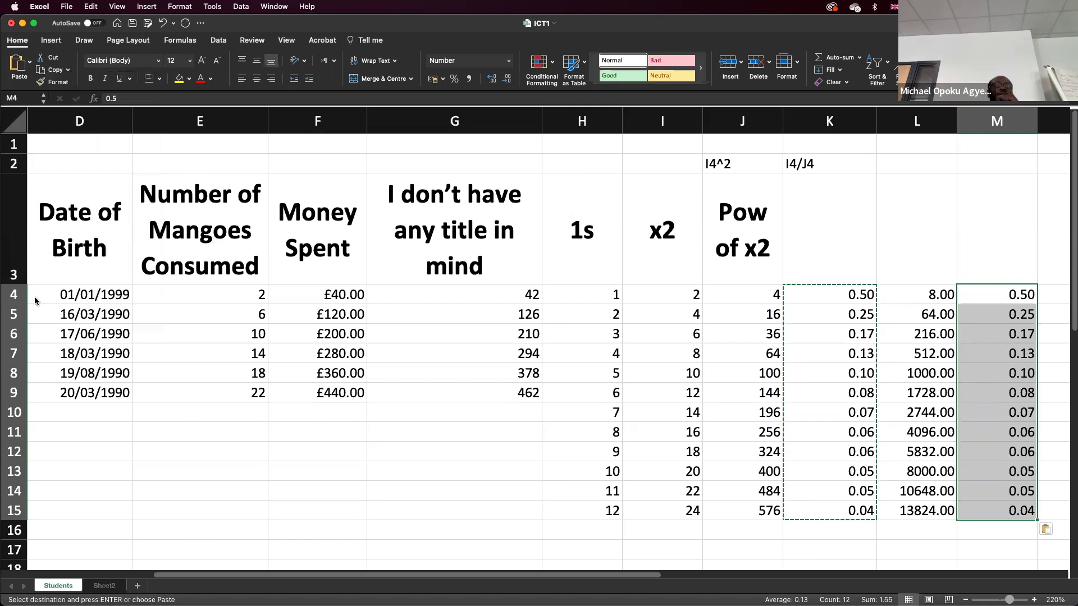
- Rename the new worksheet Sheet2 as "Something"
{"action": "right_click", "coordinate": [103, 591]}
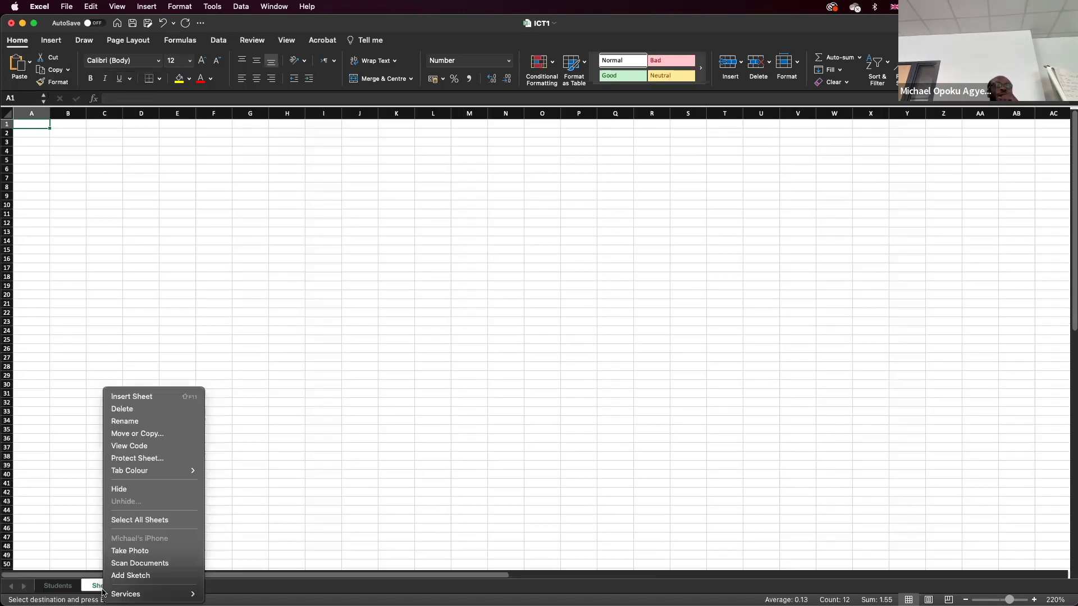
{"action": "left_click", "coordinate": [178, 416]}
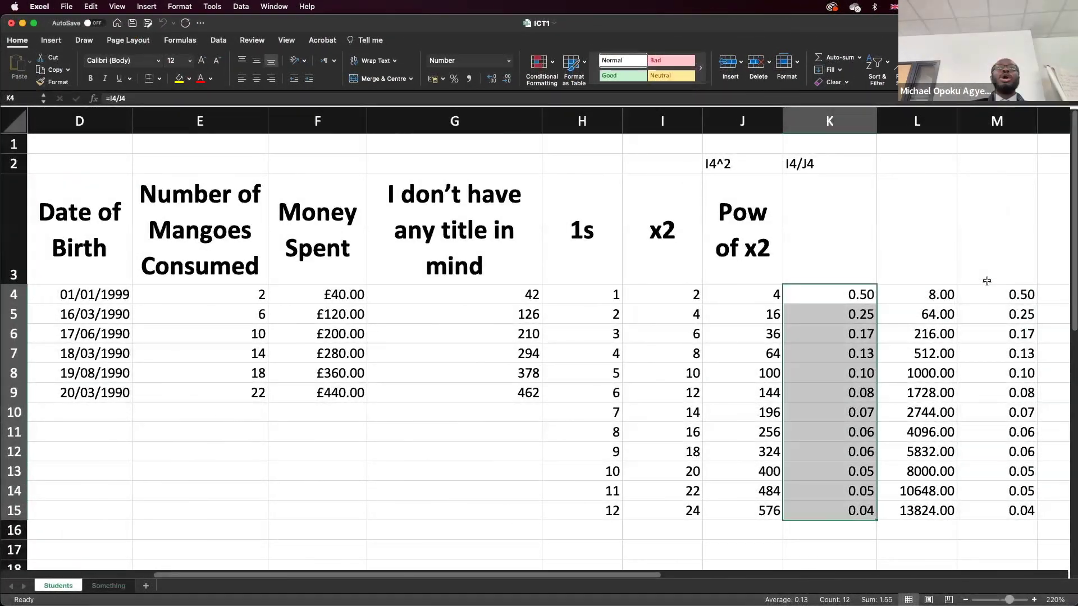
- Copy the values in M4:M15 of the Students sheet and paste them into the Something sheet starting at I10
{"action": "left_click", "coordinate": [988, 281]}
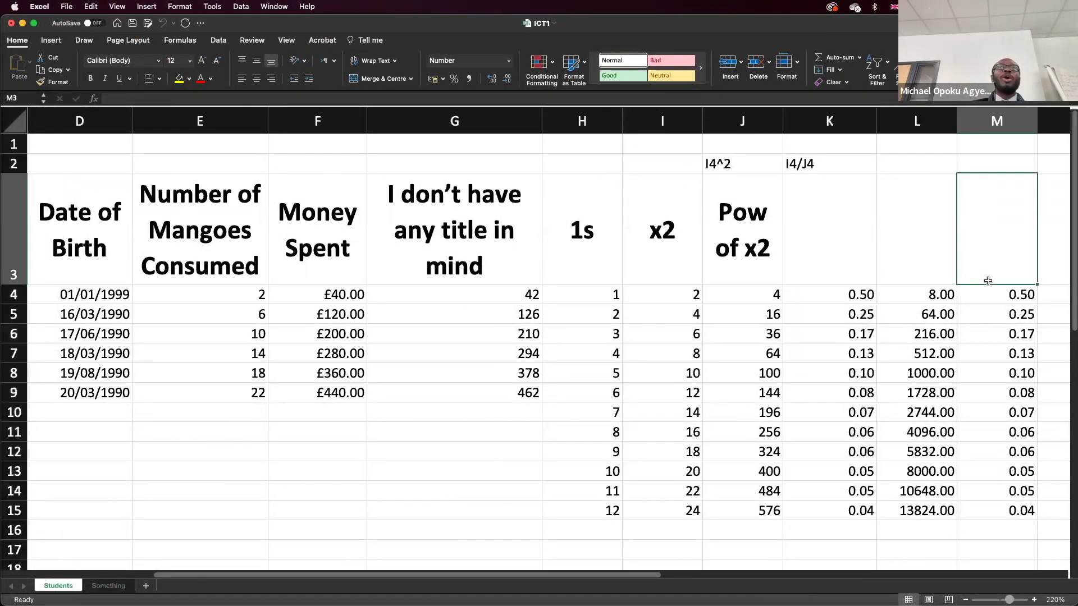
{"action": "left_click_drag", "start_coordinate": [986, 289], "coordinate": [988, 505]}
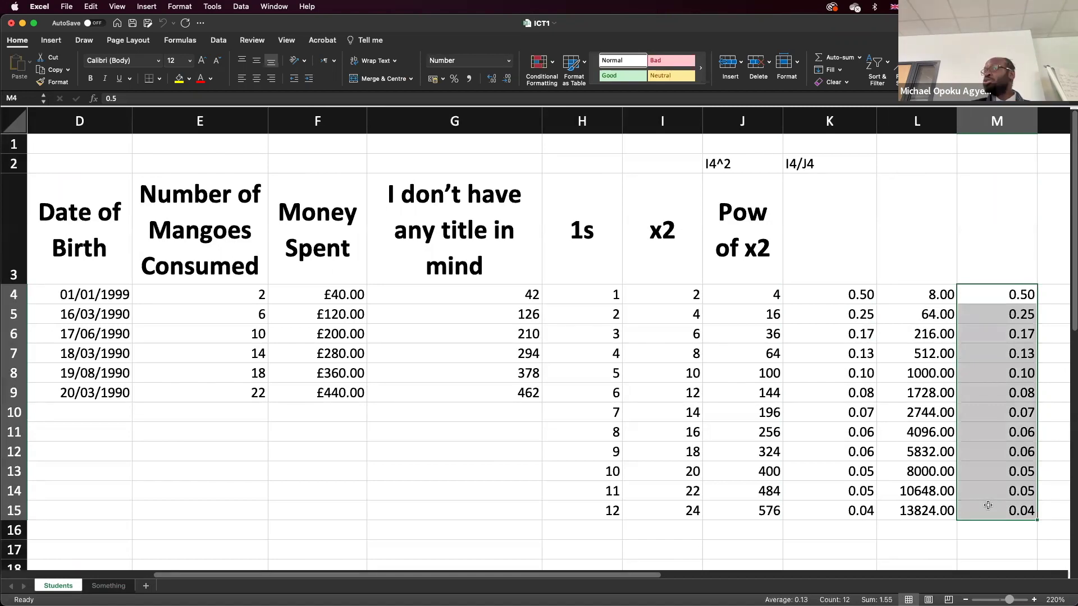
{"action": "key", "text": "super+c"}
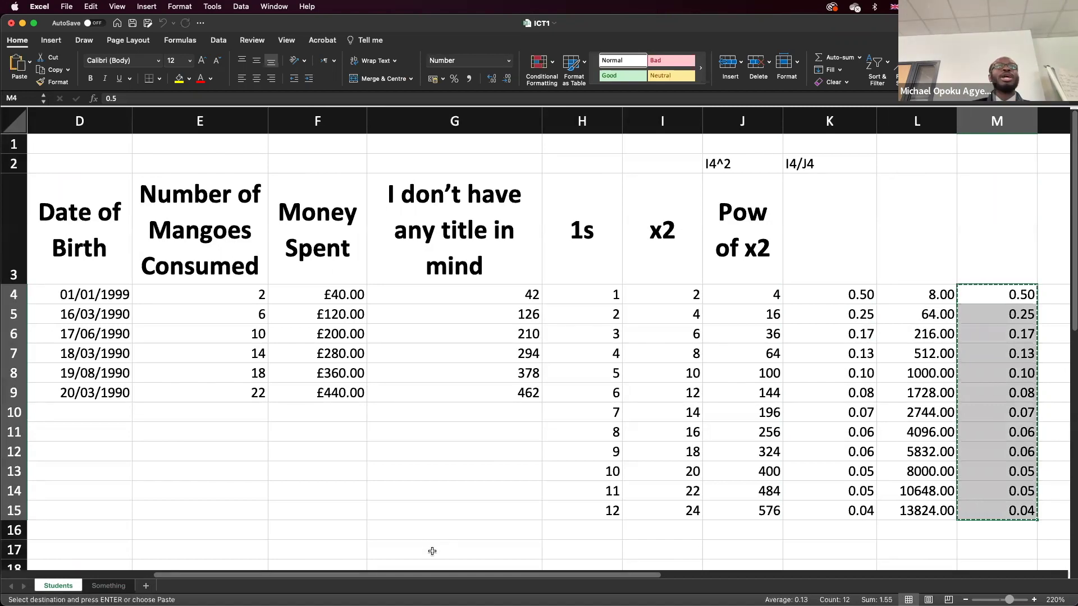
{"action": "left_click", "coordinate": [109, 585]}
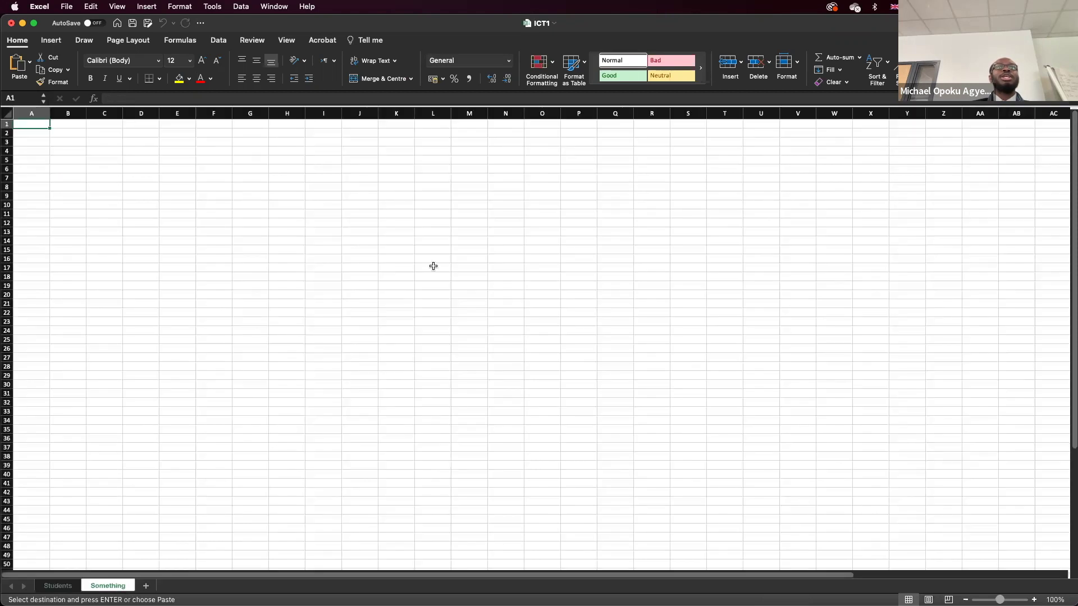
{"action": "left_click", "coordinate": [318, 208]}
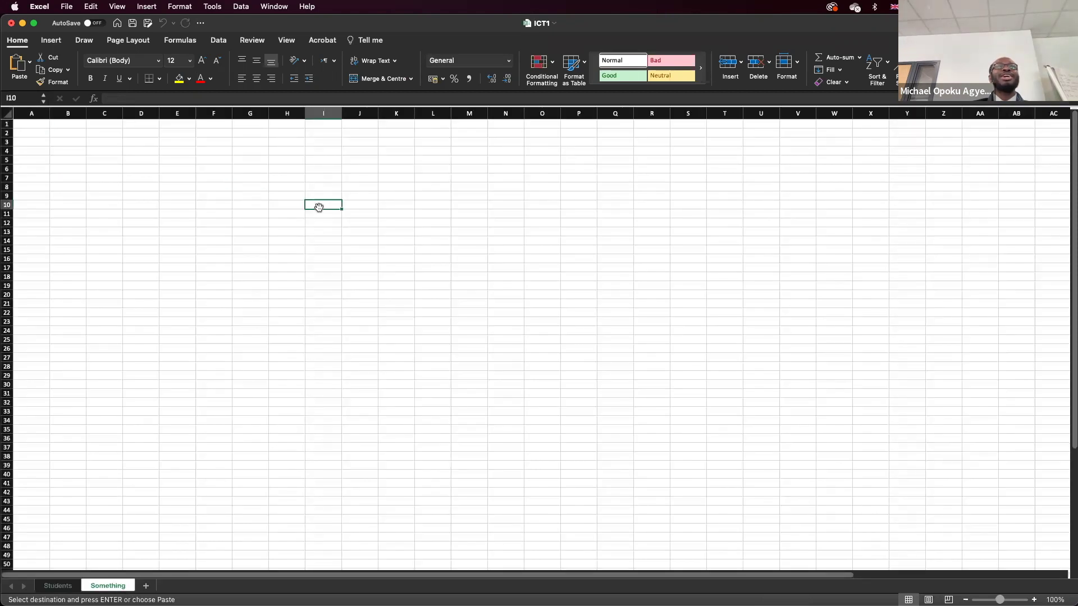
{"action": "key", "text": "super+v"}
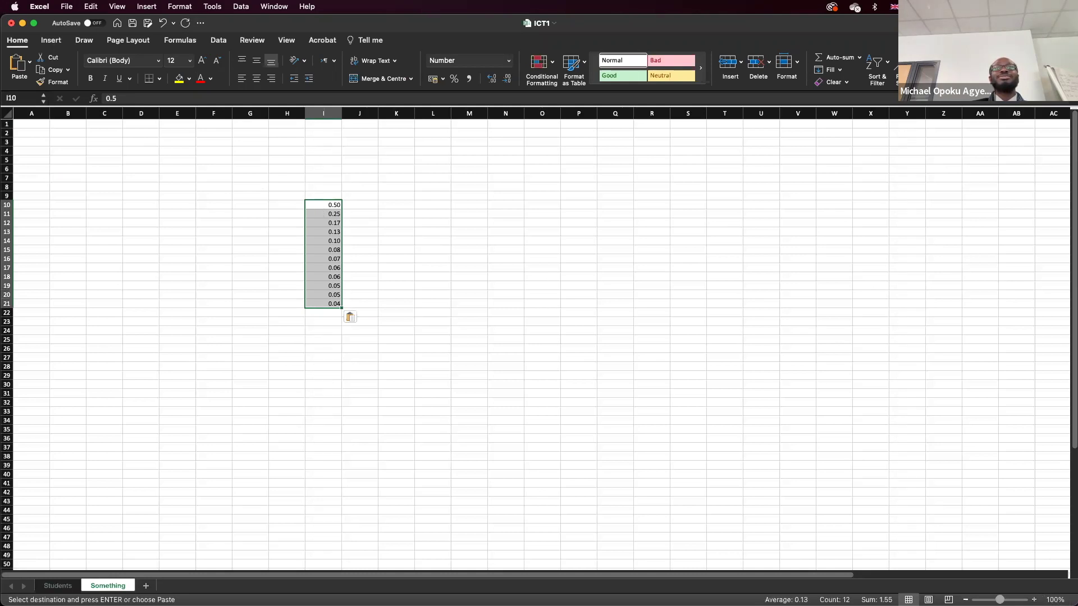
- Zoom the Something sheet to 150%
{"action": "left_click", "coordinate": [1033, 600]}
{"action": "left_click", "coordinate": [1033, 599]}
{"action": "left_click", "coordinate": [1033, 600]}
{"action": "left_click", "coordinate": [1033, 600]}
{"action": "left_click", "coordinate": [1033, 599]}
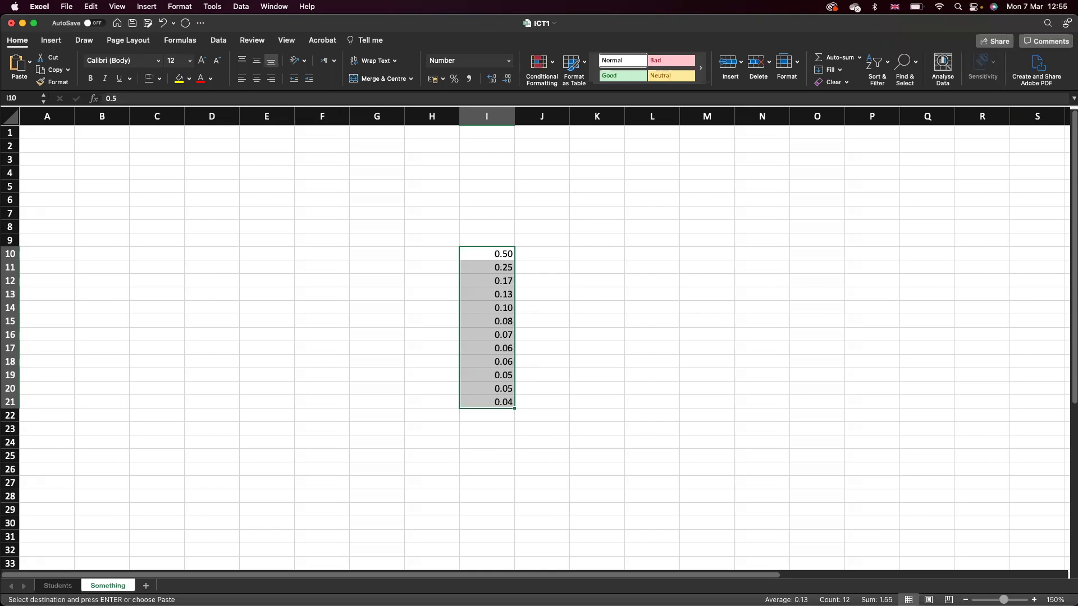
- Copy M4:M15 on the Students sheet again and return to the Something sheet
{"action": "left_click", "coordinate": [58, 586]}
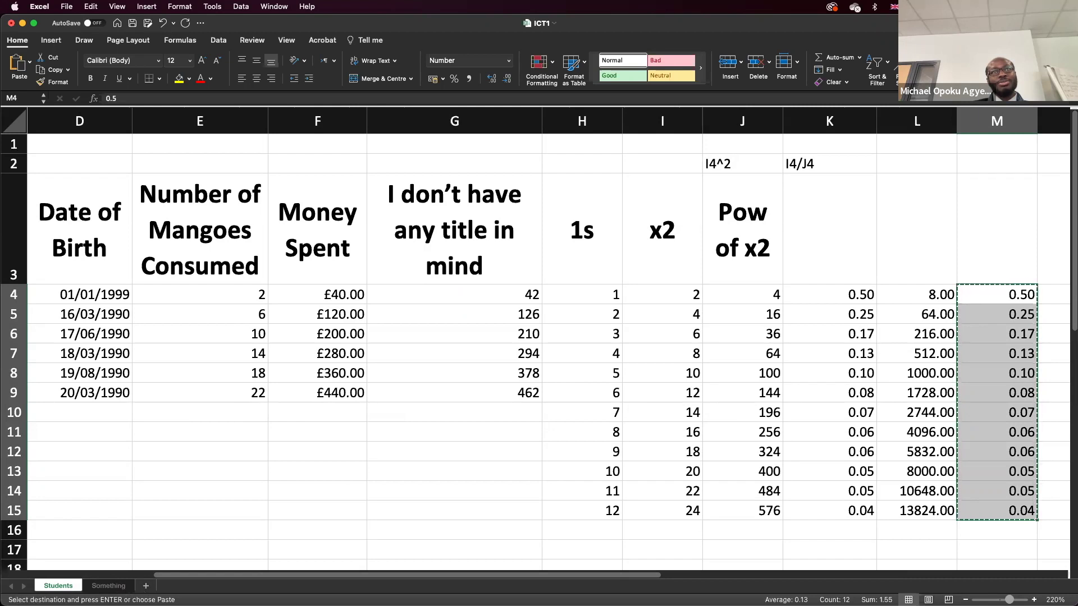
{"action": "left_click", "coordinate": [107, 586]}
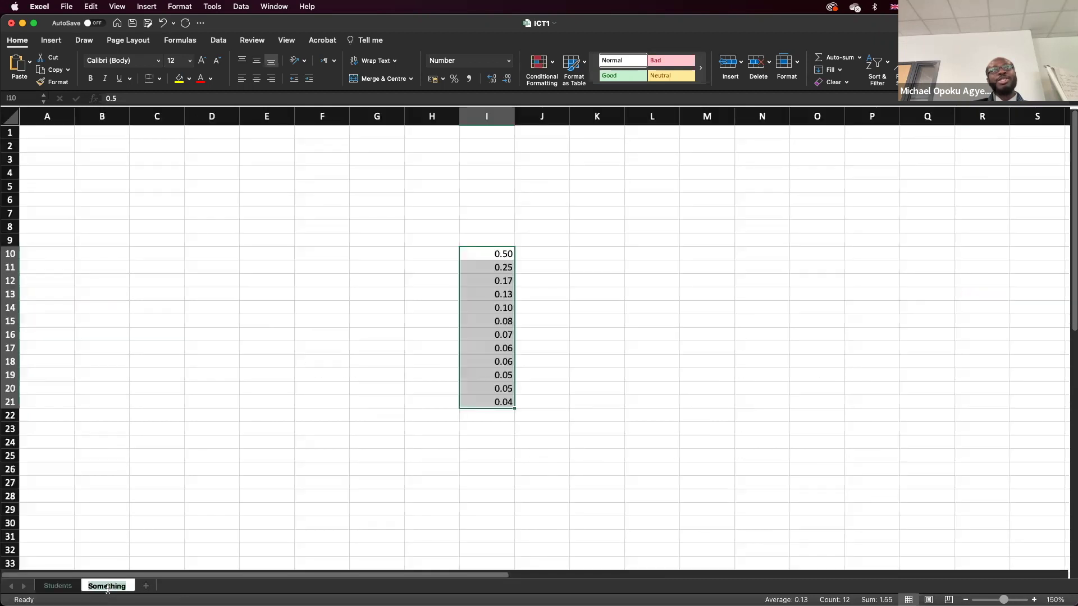
{"action": "left_click", "coordinate": [63, 586]}
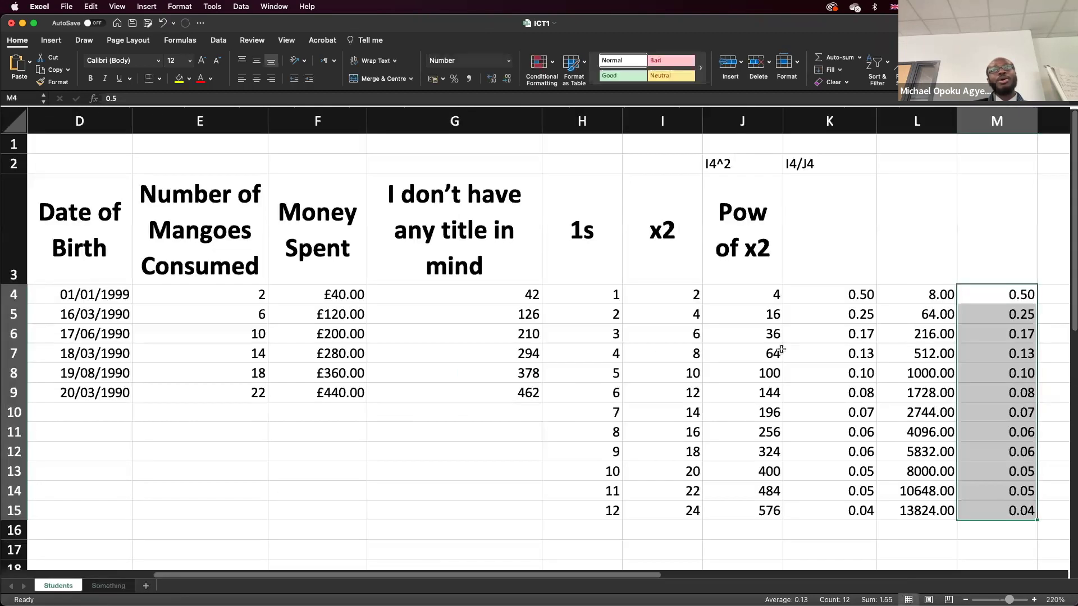
{"action": "right_click", "coordinate": [981, 350]}
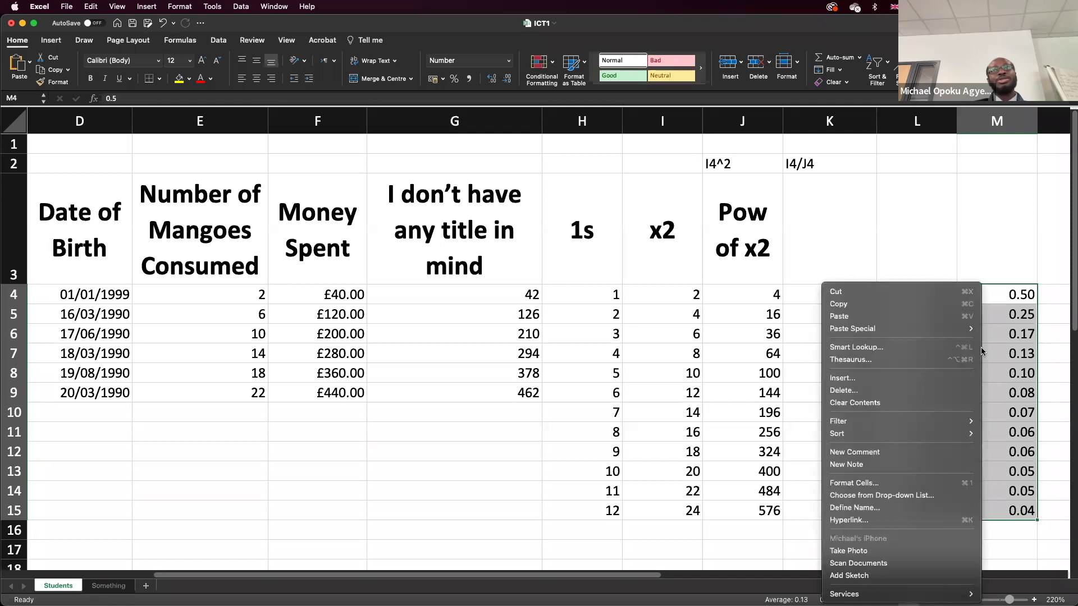
{"action": "left_click", "coordinate": [839, 303]}
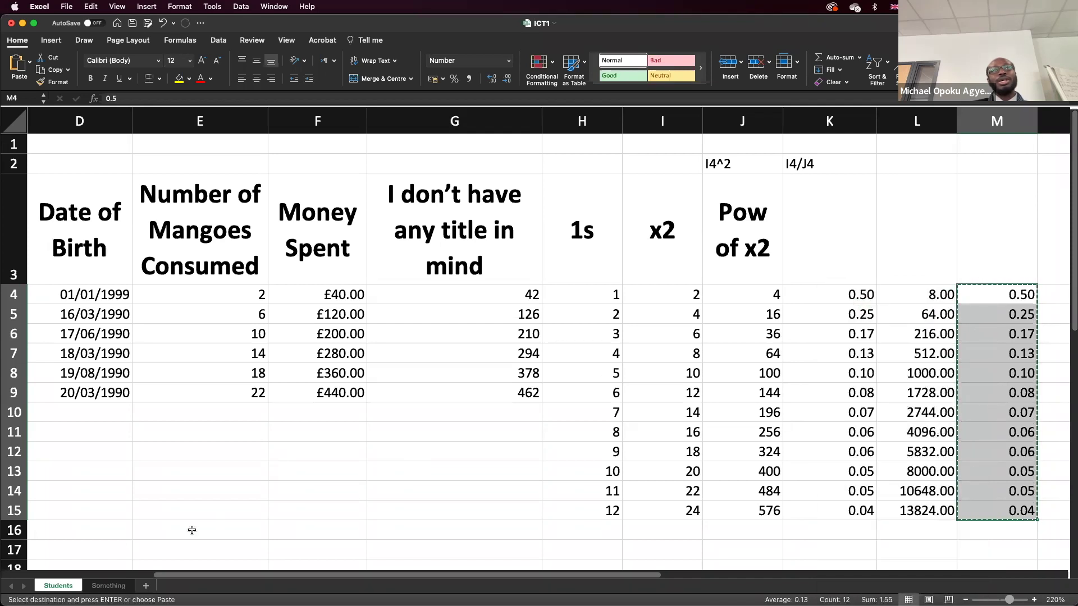
{"action": "left_click", "coordinate": [109, 586]}
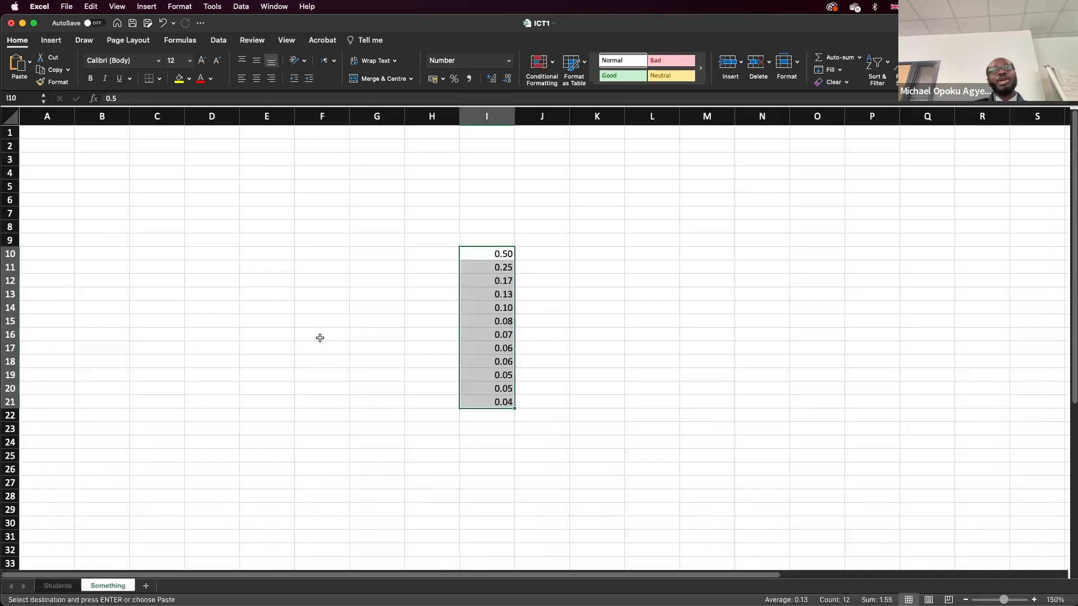
{"action": "scroll", "coordinate": [476, 283], "scroll_direction": "right", "scroll_amount": 3}
{"action": "scroll", "coordinate": [477, 283], "scroll_direction": "down", "scroll_amount": 2}
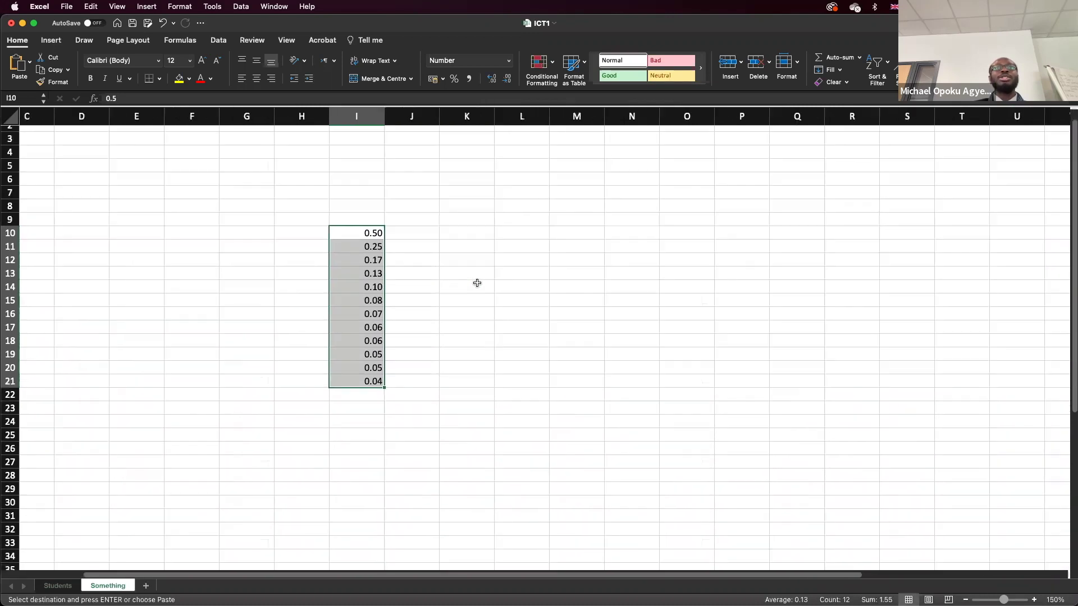
{"action": "scroll", "coordinate": [476, 282], "scroll_direction": "right", "scroll_amount": 3}
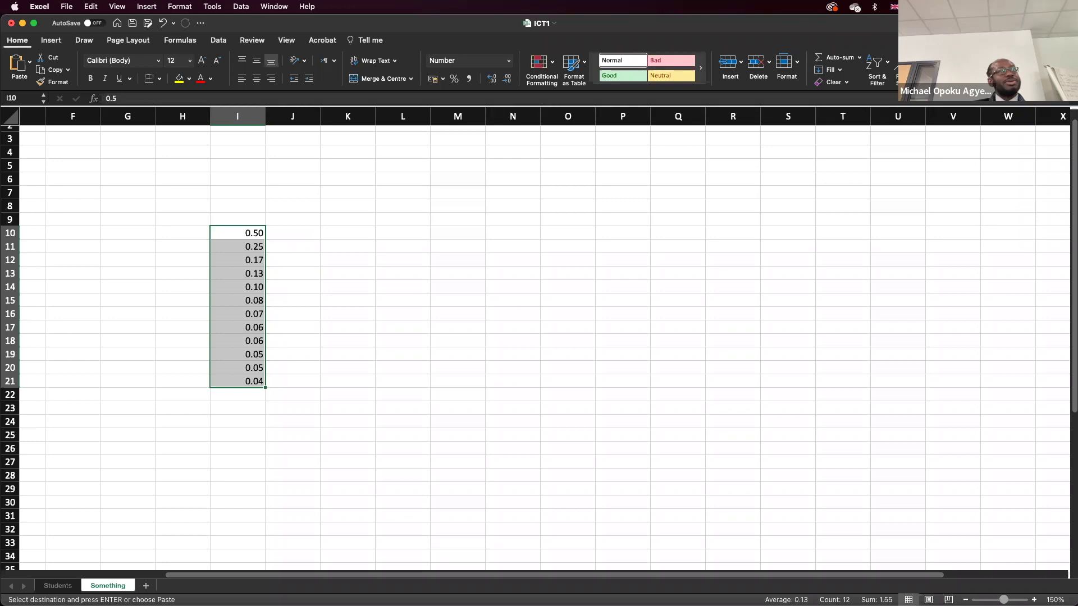
{"action": "mouse_move", "coordinate": [450, 584]}
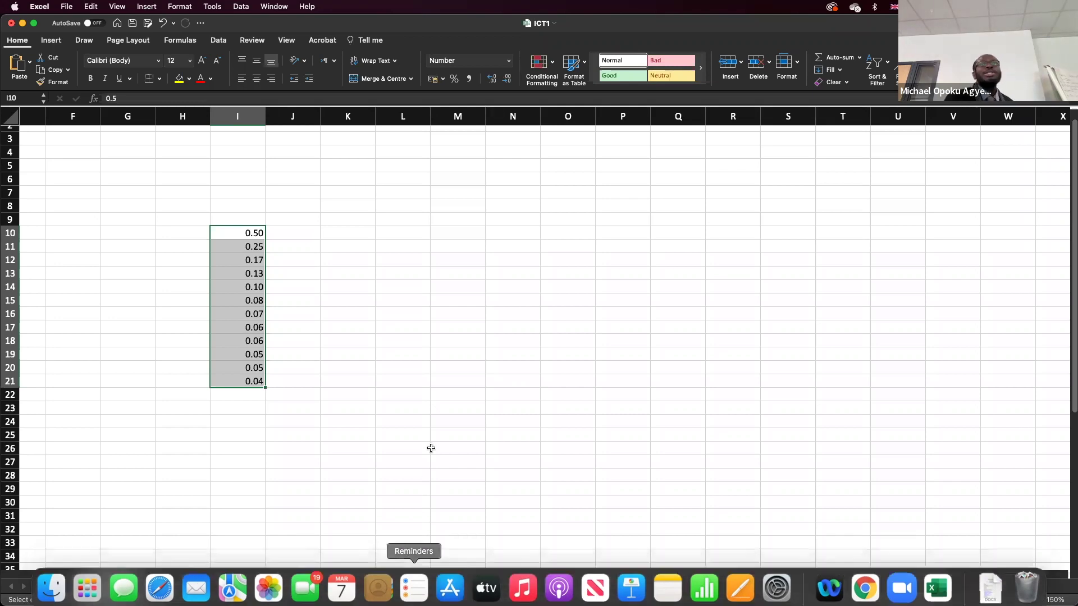
- Copy the formula cell L4 on the Students sheet and paste it into G10 of the Something sheet
{"action": "left_click", "coordinate": [59, 586]}
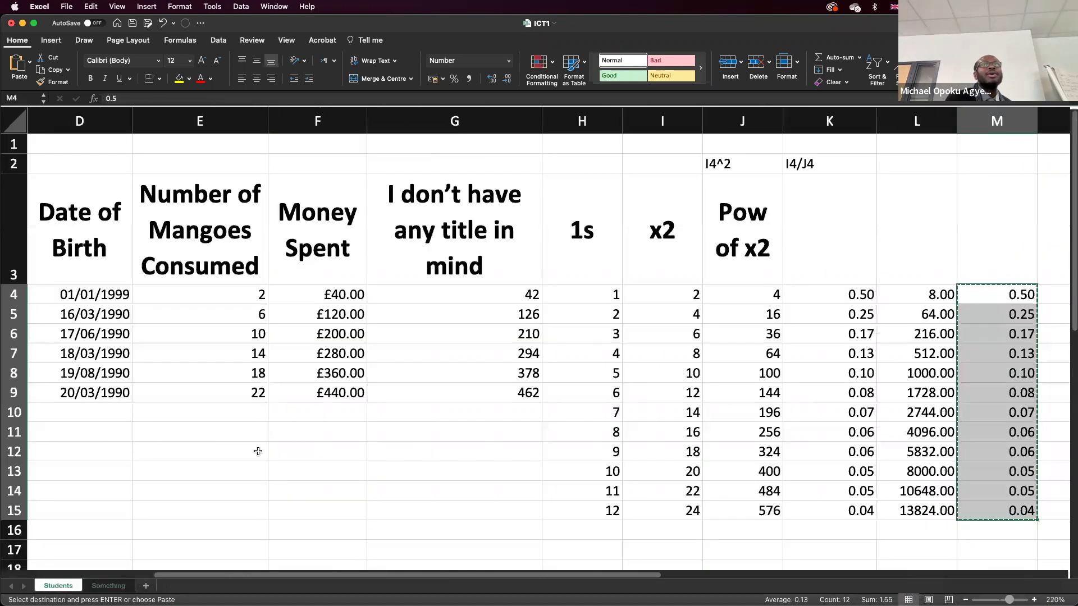
{"action": "left_click", "coordinate": [1005, 295]}
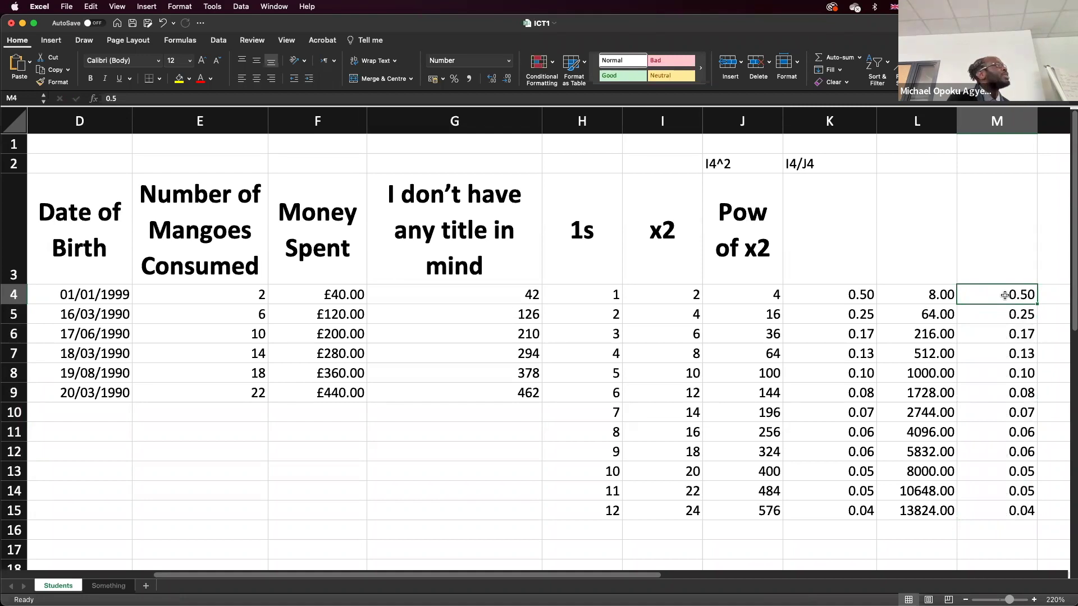
{"action": "left_click", "coordinate": [940, 295]}
{"action": "key", "text": "super+c"}
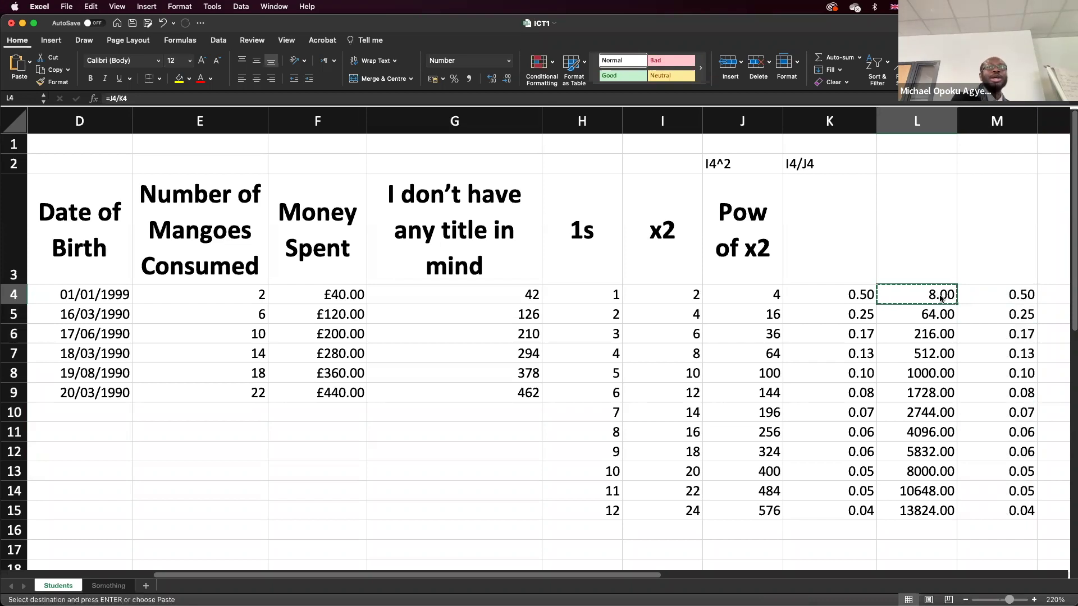
{"action": "left_click", "coordinate": [94, 583]}
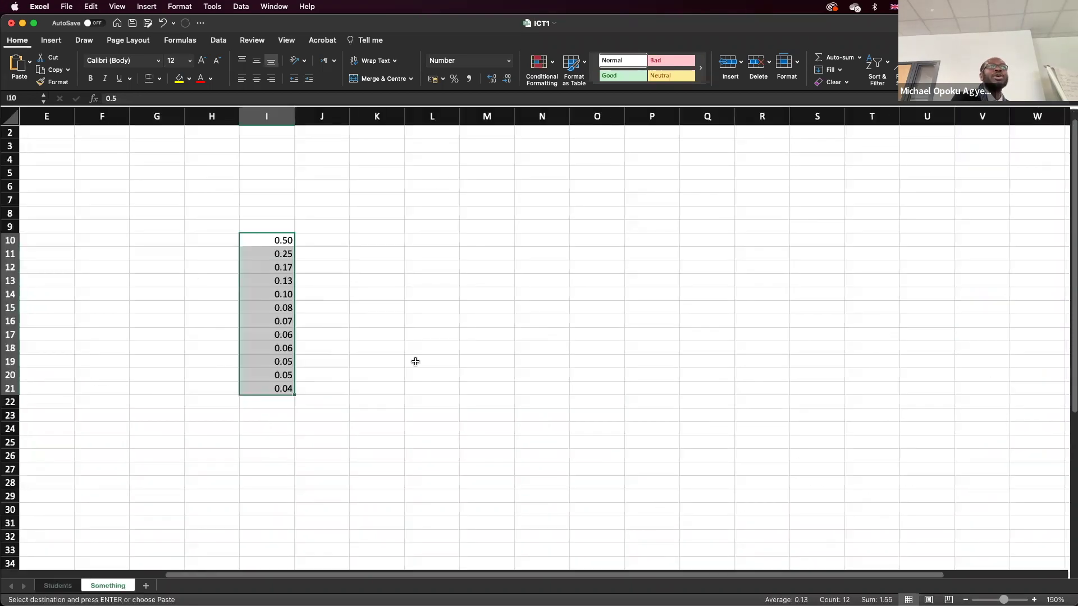
{"action": "left_click", "coordinate": [162, 241]}
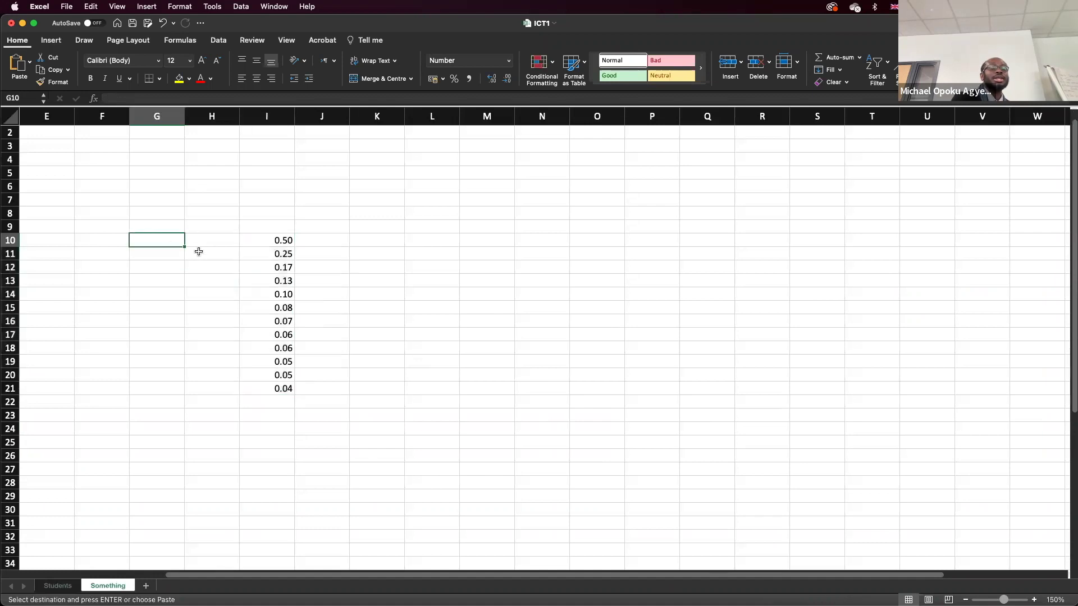
{"action": "key", "text": "super+v"}
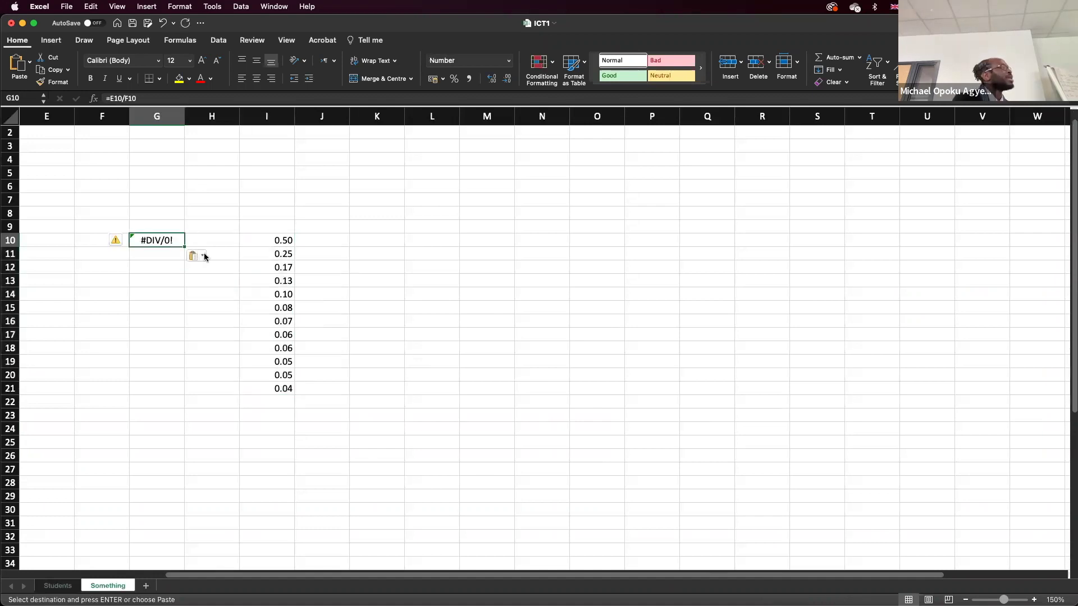
- Compare the pasted formula in G10 of the Something sheet with the formula in K4 of the Students sheet
{"action": "double_click", "coordinate": [170, 242]}
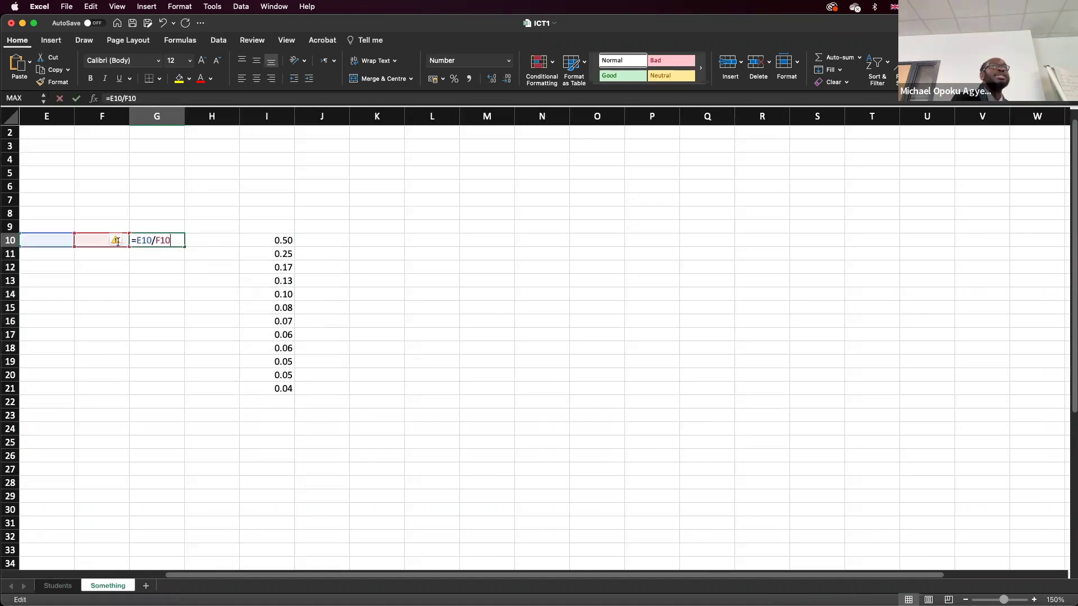
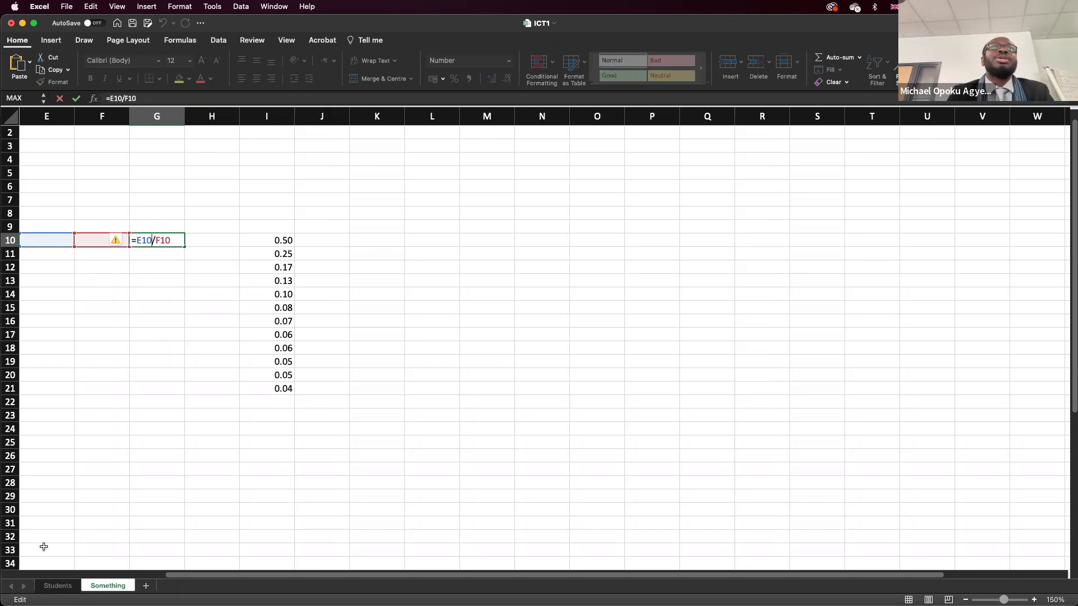
{"action": "left_click", "coordinate": [53, 586]}
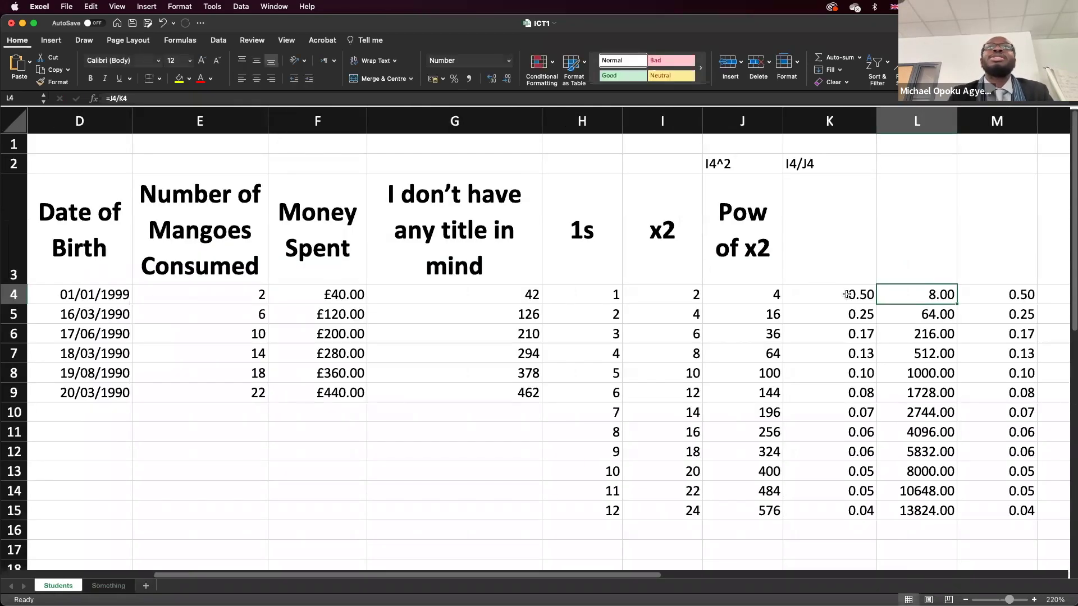
{"action": "left_click", "coordinate": [828, 294]}
{"action": "double_click", "coordinate": [828, 294]}
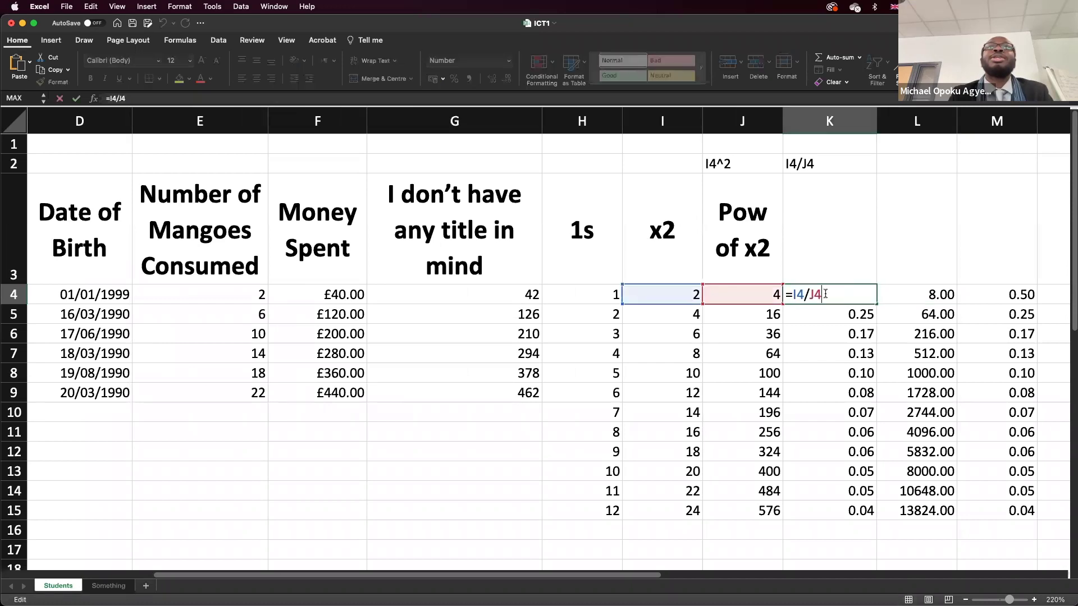
{"action": "left_click_drag", "start_coordinate": [807, 295], "coordinate": [789, 296]}
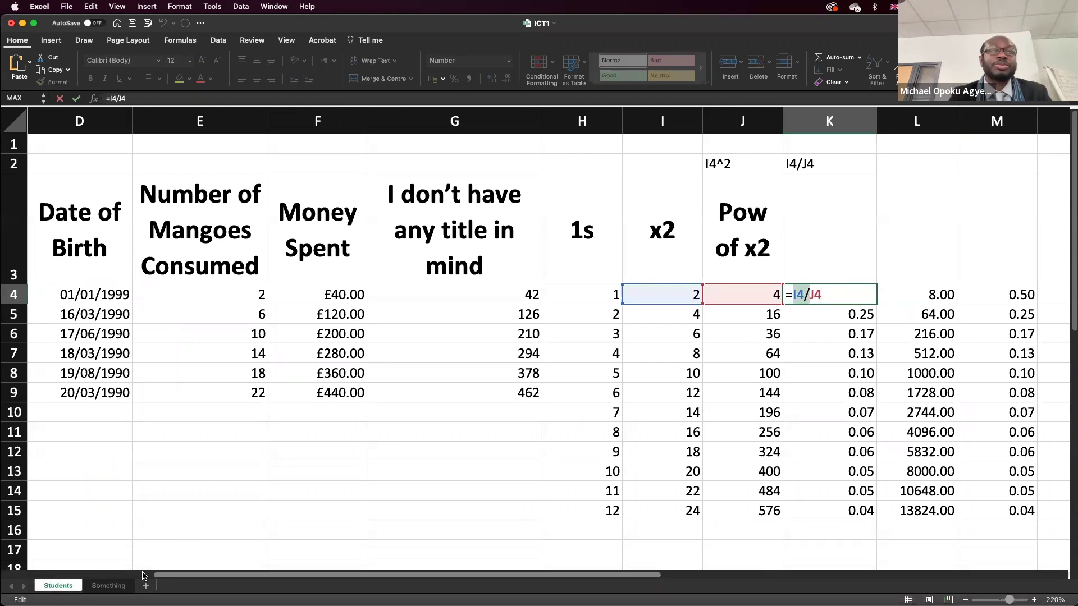
{"action": "key", "text": "Escape"}
{"action": "left_click", "coordinate": [108, 585]}
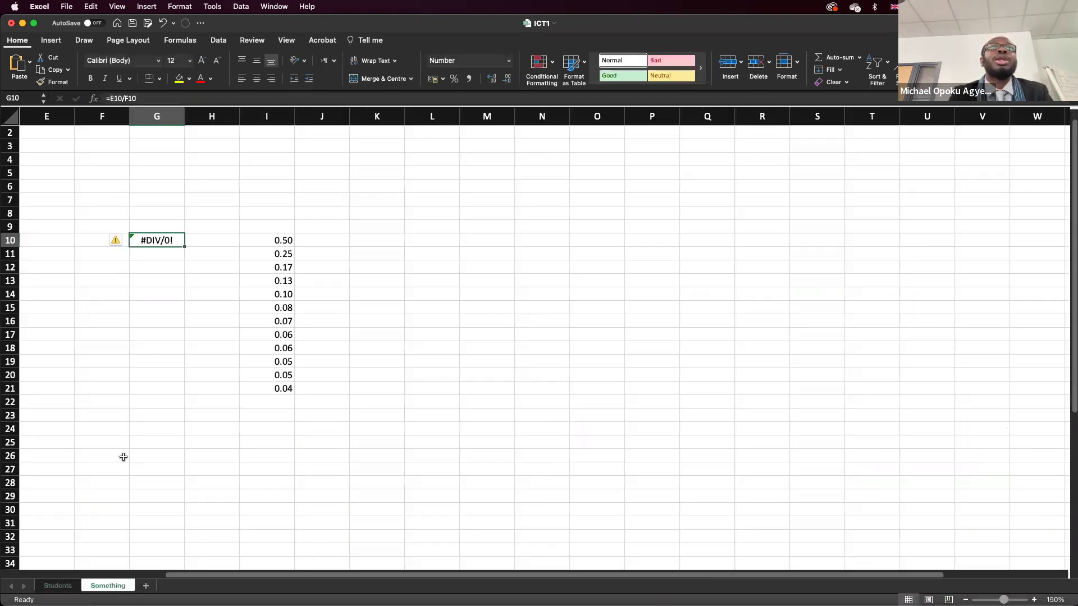
- Change the formula in G10 of the Something sheet to ='Students'!I4/10 and review the entered formula
{"action": "double_click", "coordinate": [150, 240]}
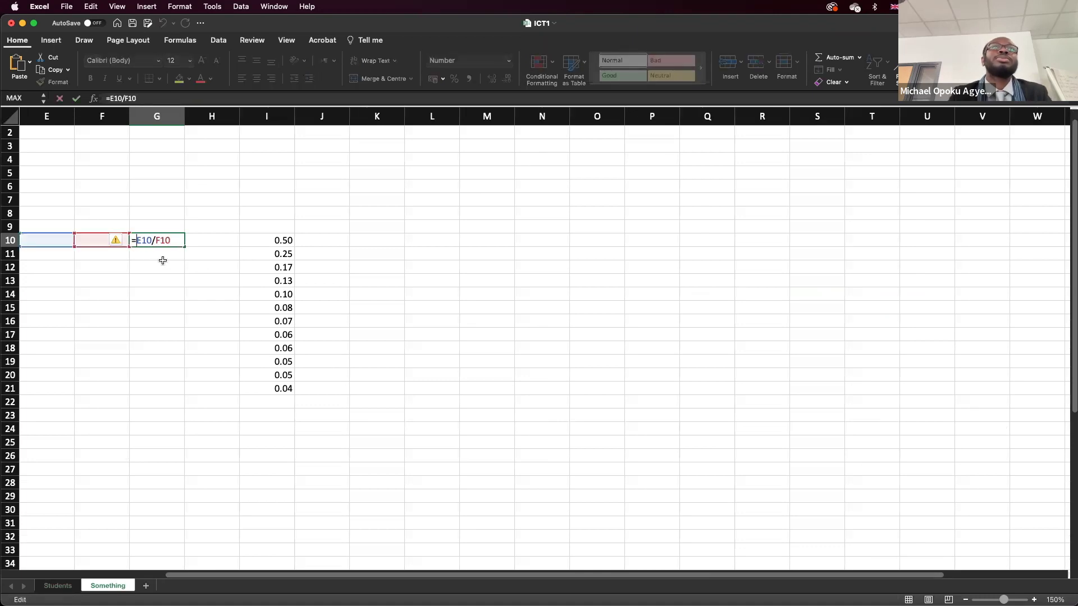
{"action": "type", "text": "'"}
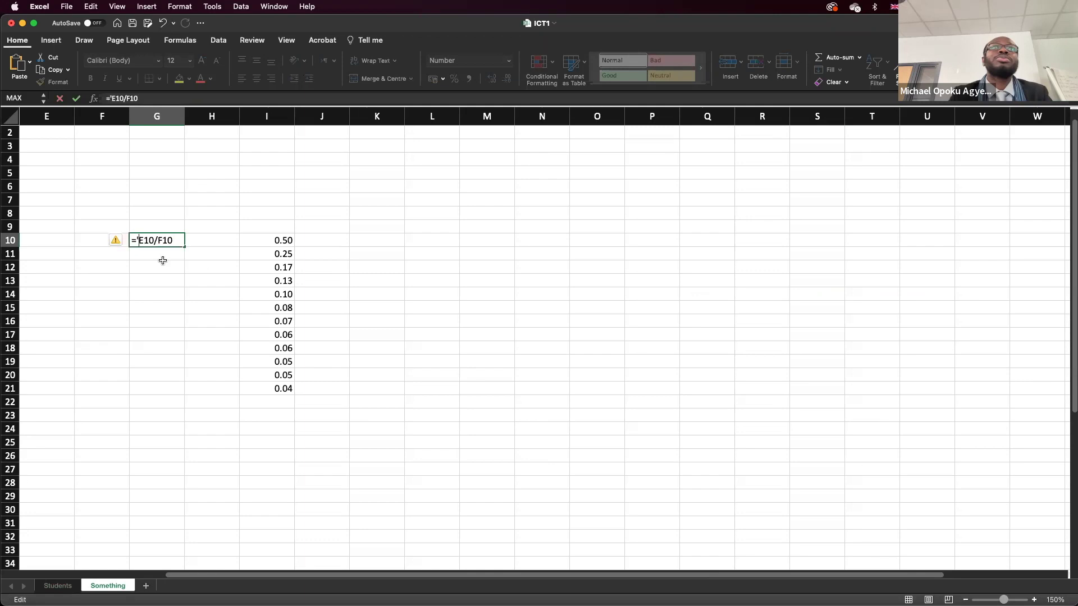
{"action": "type", "text": "St"}
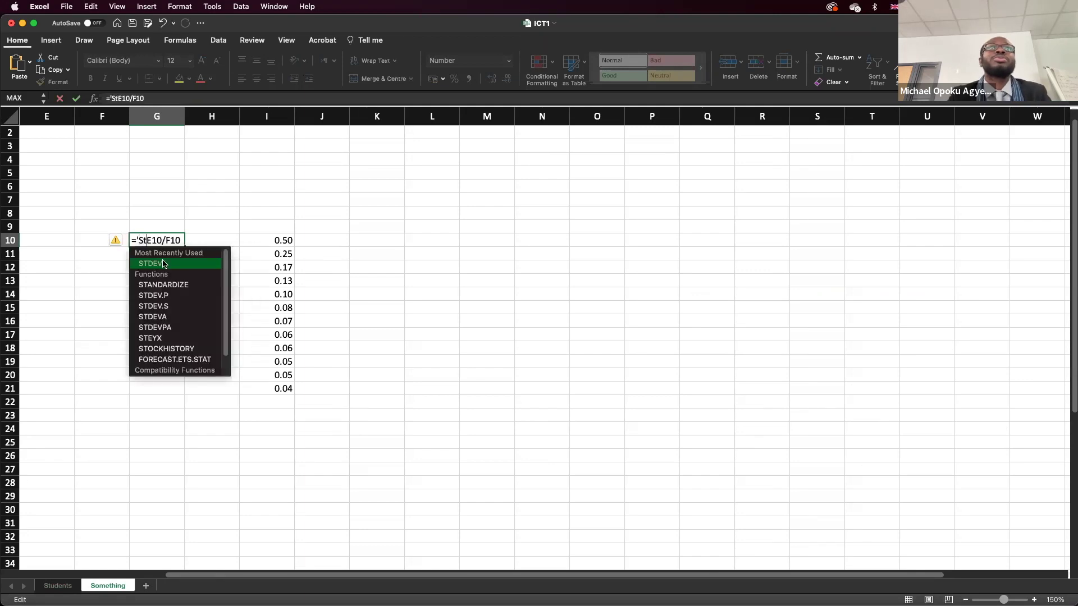
{"action": "type", "text": "udents"}
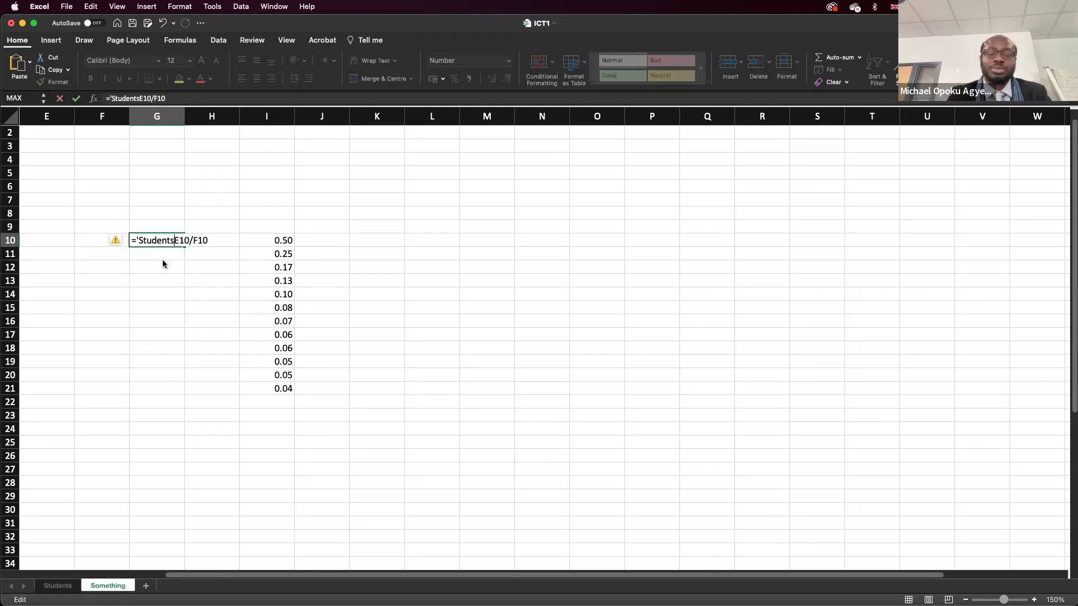
{"action": "type", "text": "\""}
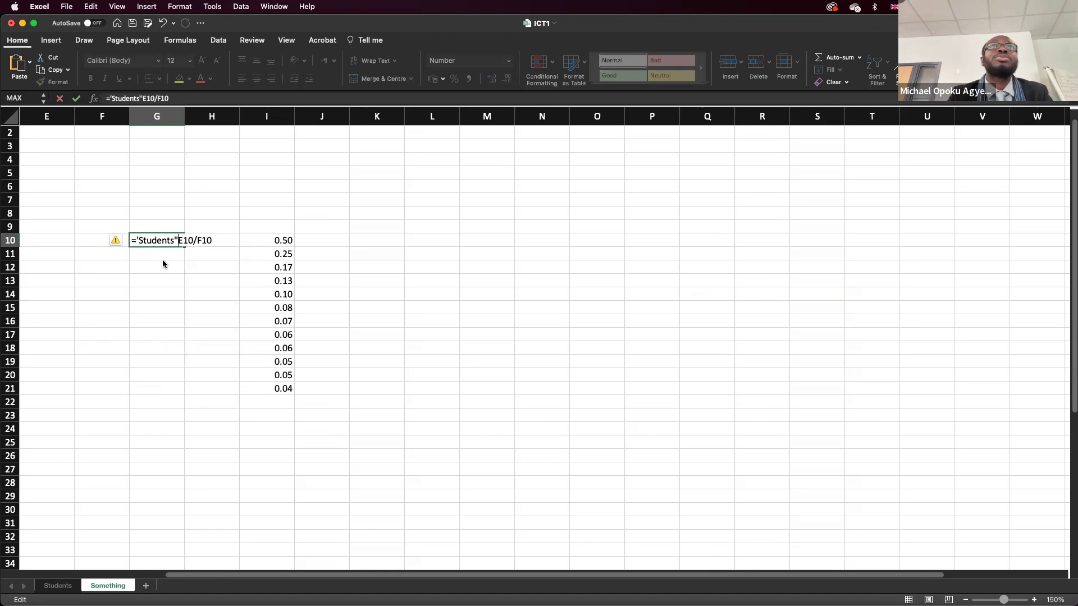
{"action": "key", "text": "BackSpace"}
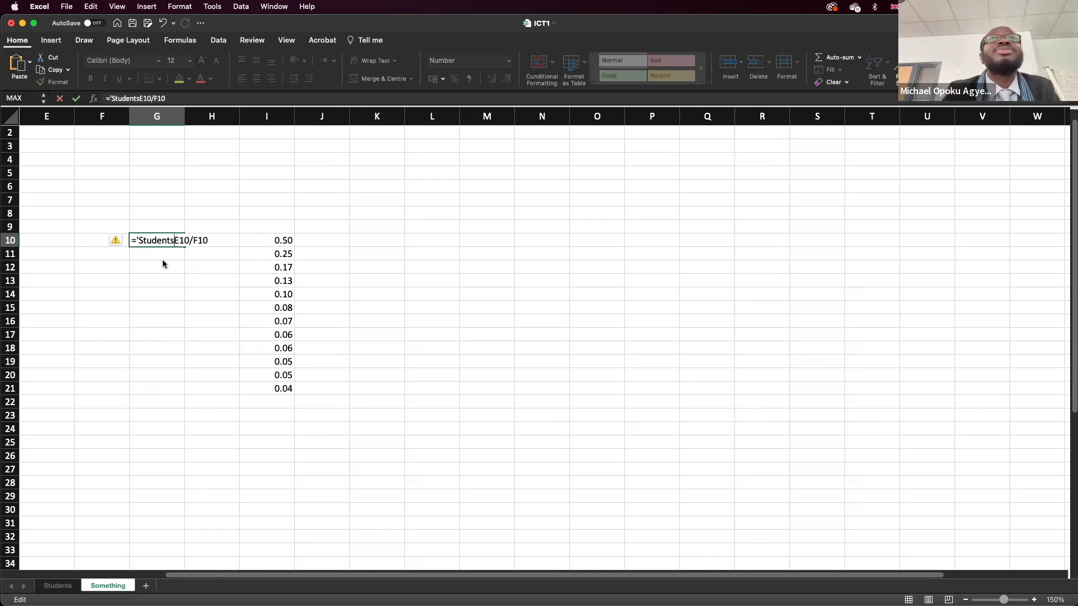
{"action": "type", "text": "'!"}
{"action": "key", "text": "BackSpace"}
{"action": "key", "text": "BackSpace"}
{"action": "key", "text": "BackSpace"}
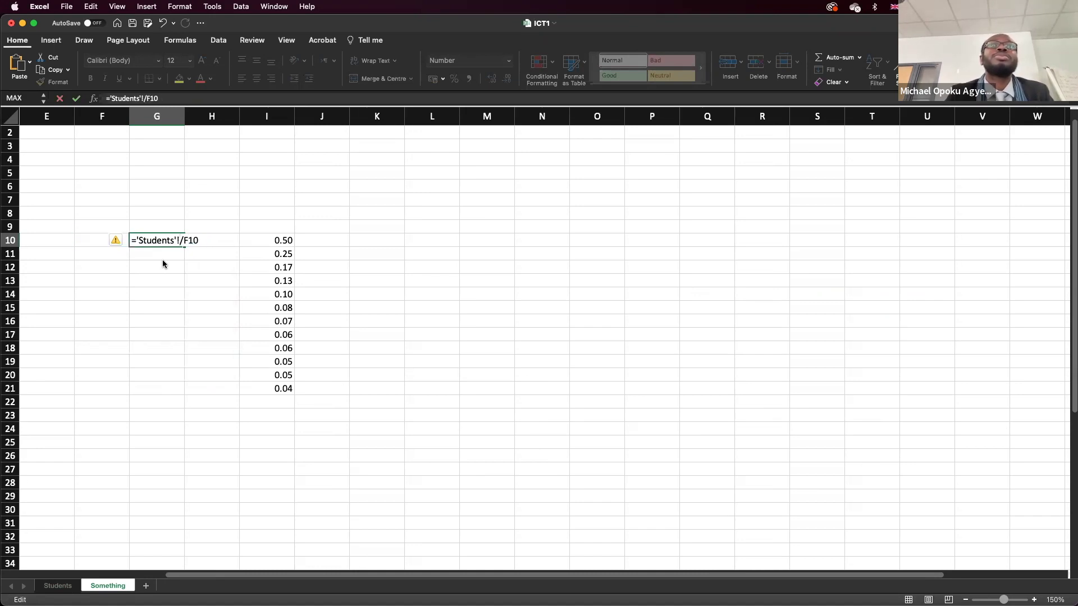
{"action": "type", "text": "I"}
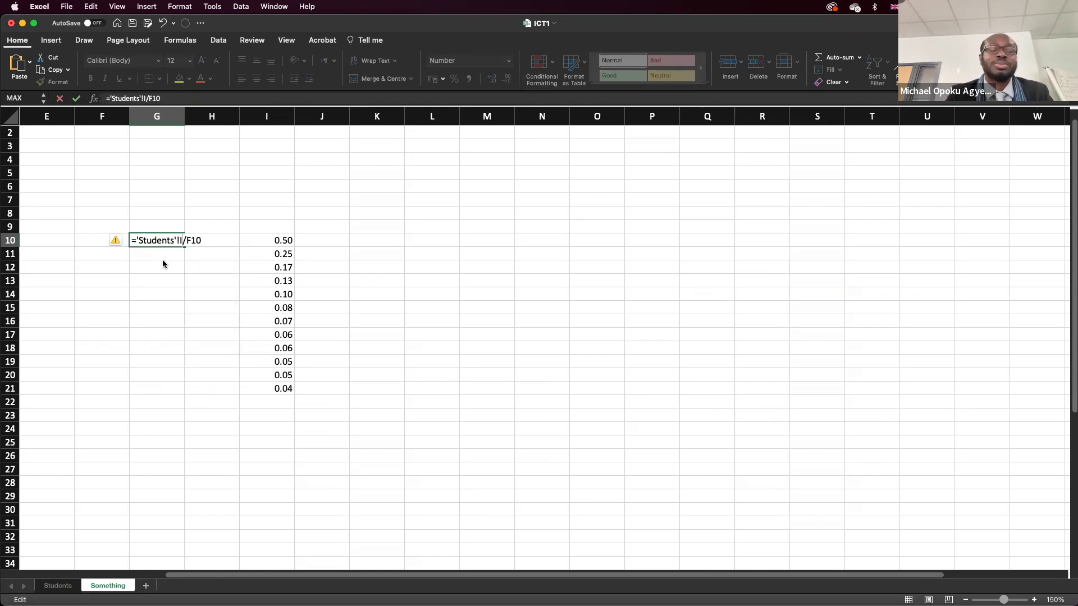
{"action": "key", "text": "BackSpace"}
{"action": "type", "text": "i"}
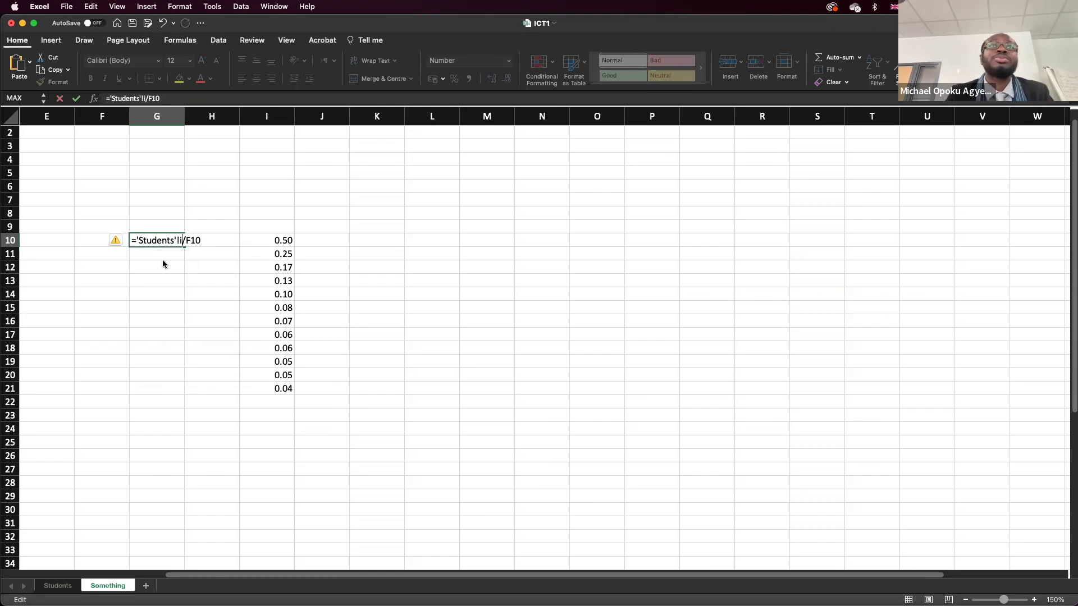
{"action": "type", "text": "4"}
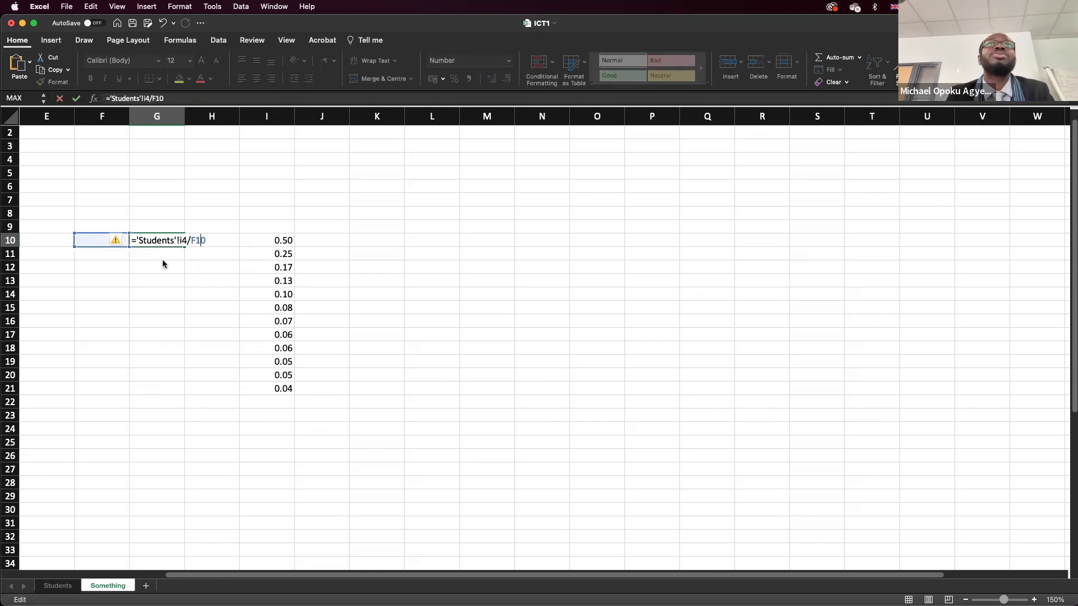
{"action": "key", "text": "Return"}
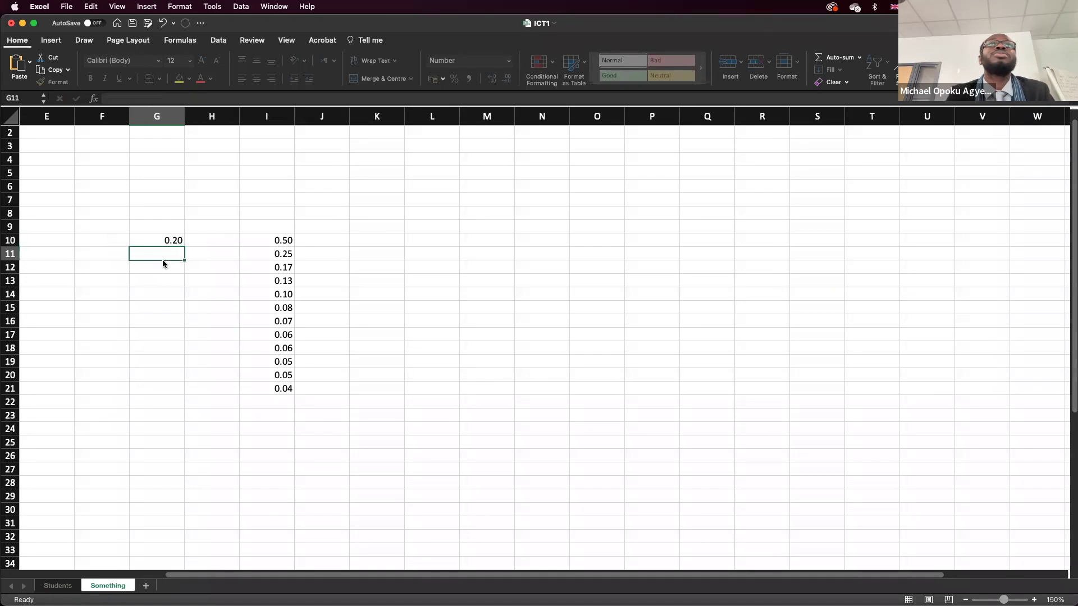
{"action": "double_click", "coordinate": [176, 240]}
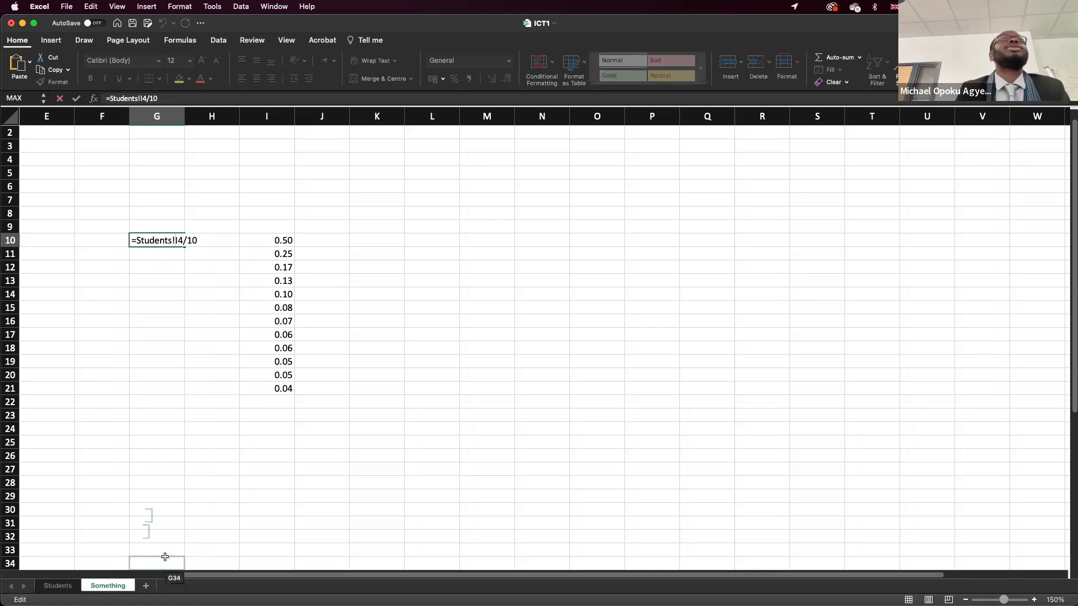
{"action": "key", "text": "Return"}
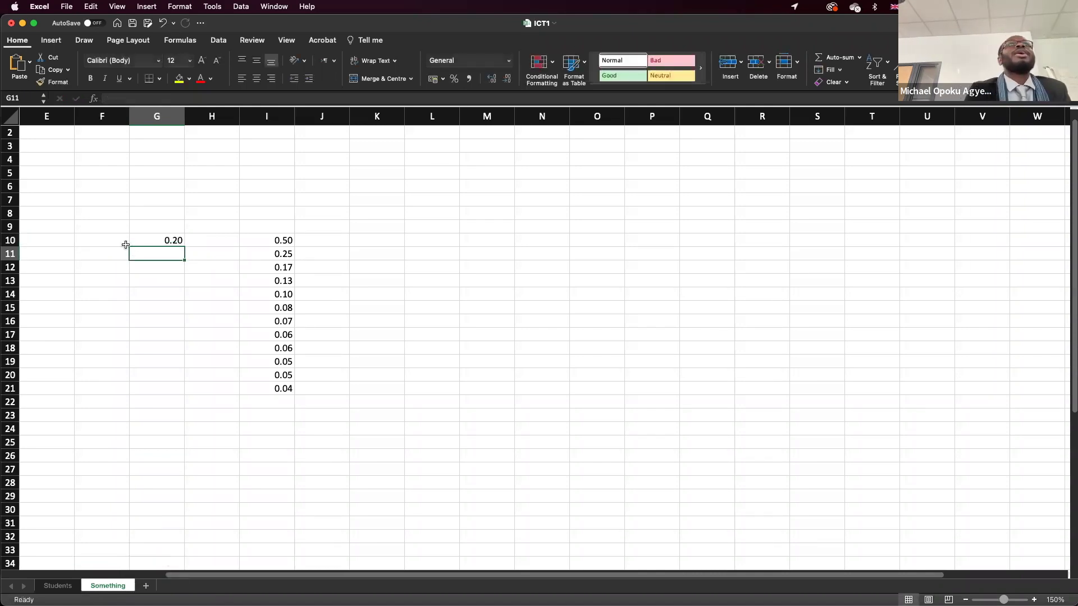
- Fill the formula in G10 of the Something sheet down through G21
{"action": "left_click", "coordinate": [150, 242]}
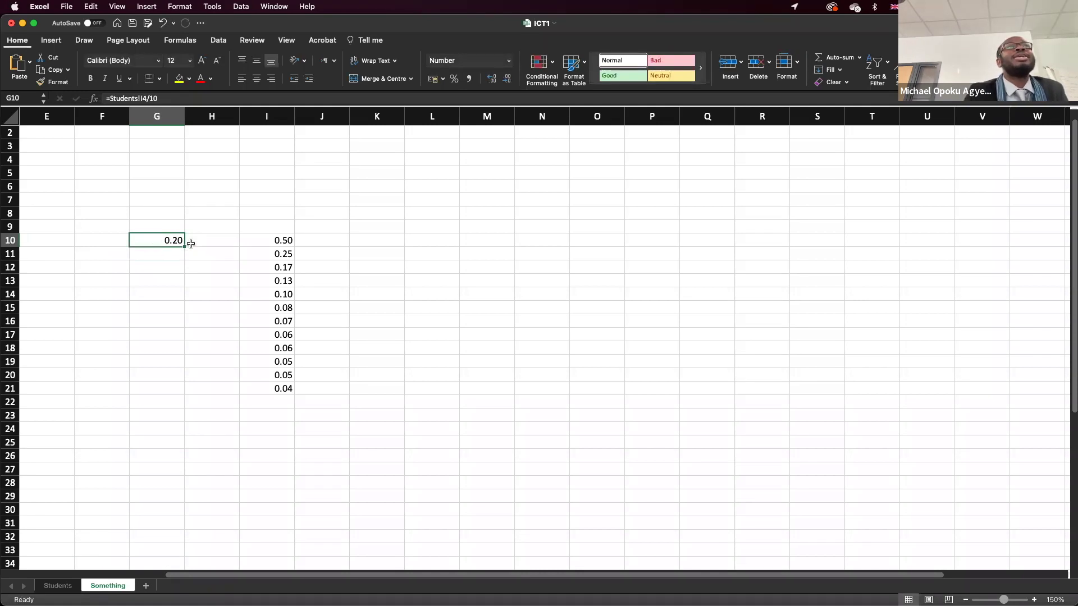
{"action": "left_click_drag", "start_coordinate": [185, 247], "coordinate": [184, 394]}
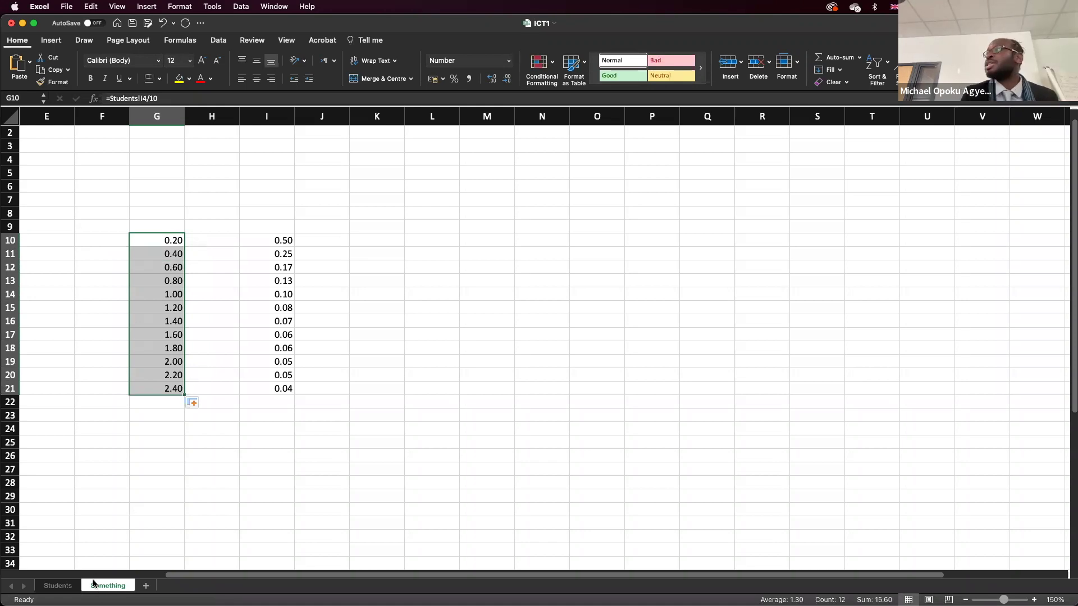
- Review the K4:K15 range on the Students sheet and return to the Something sheet
{"action": "left_click", "coordinate": [67, 588]}
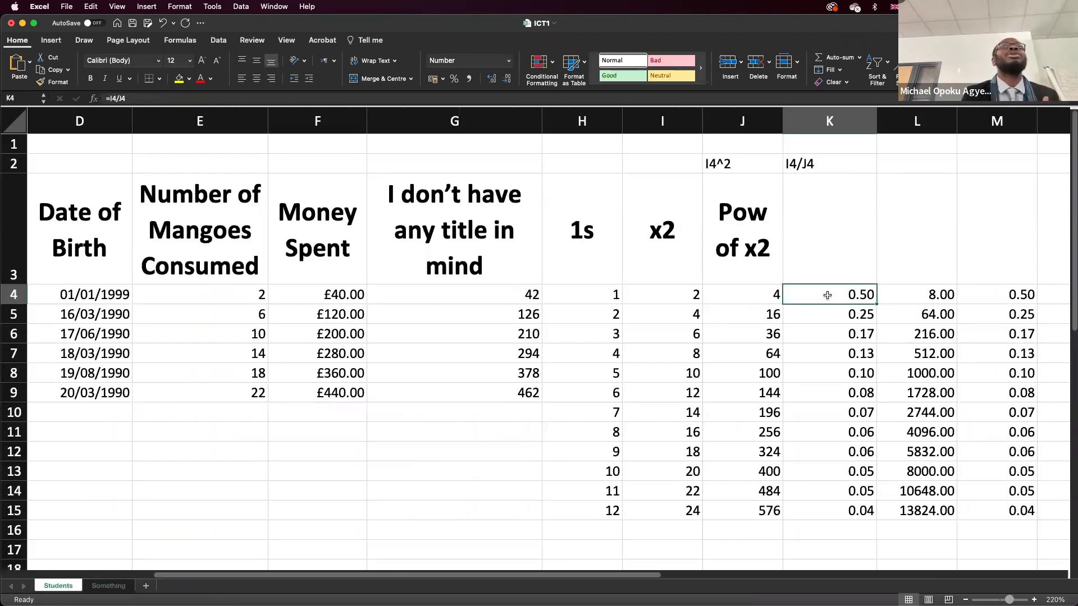
{"action": "left_click_drag", "start_coordinate": [828, 295], "coordinate": [840, 511]}
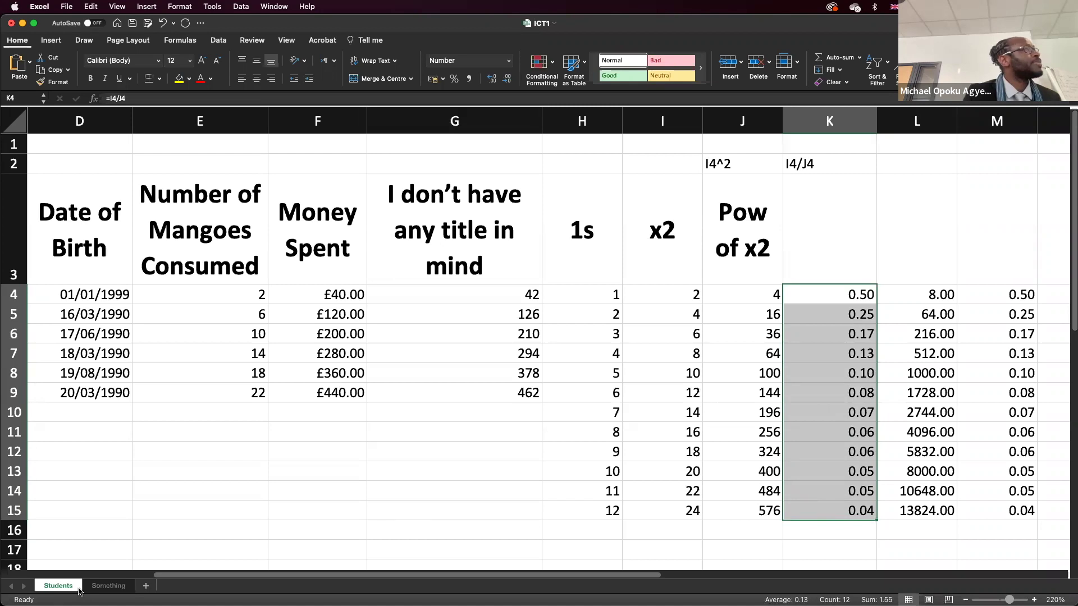
{"action": "left_click", "coordinate": [109, 586]}
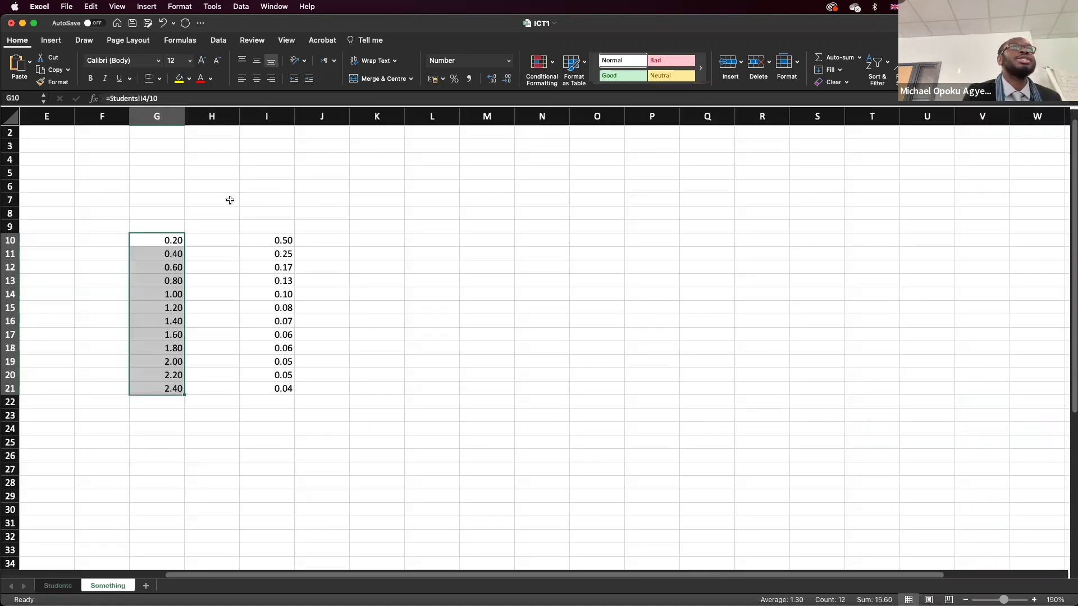
- Compare the sheet reference in the Something sheet's G10 formula with the K4 formula and source cell I4 on the Students sheet
{"action": "double_click", "coordinate": [165, 239]}
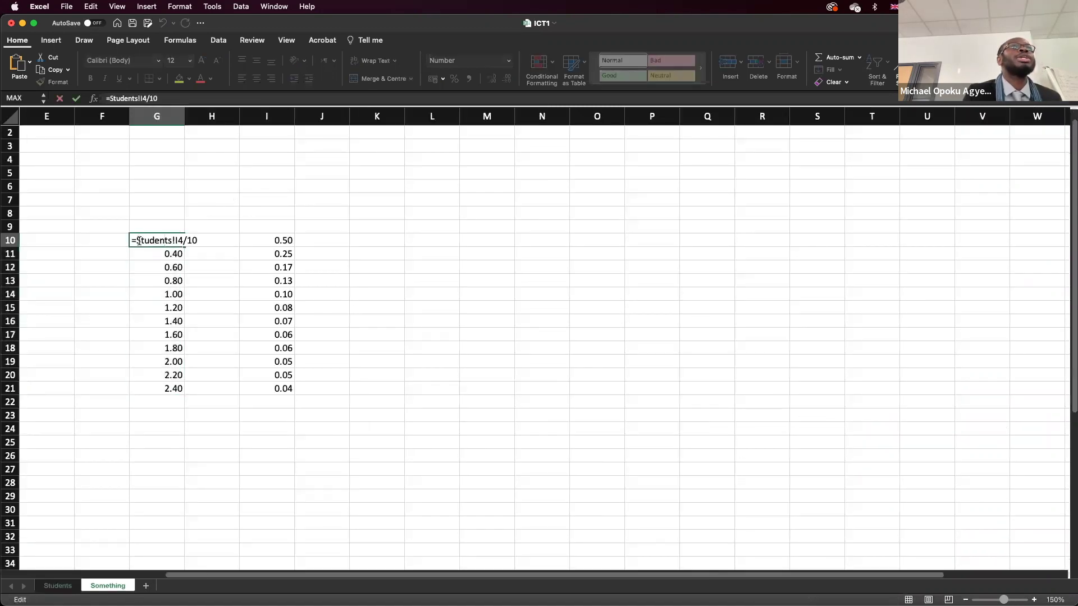
{"action": "left_click_drag", "start_coordinate": [149, 246], "coordinate": [179, 251]}
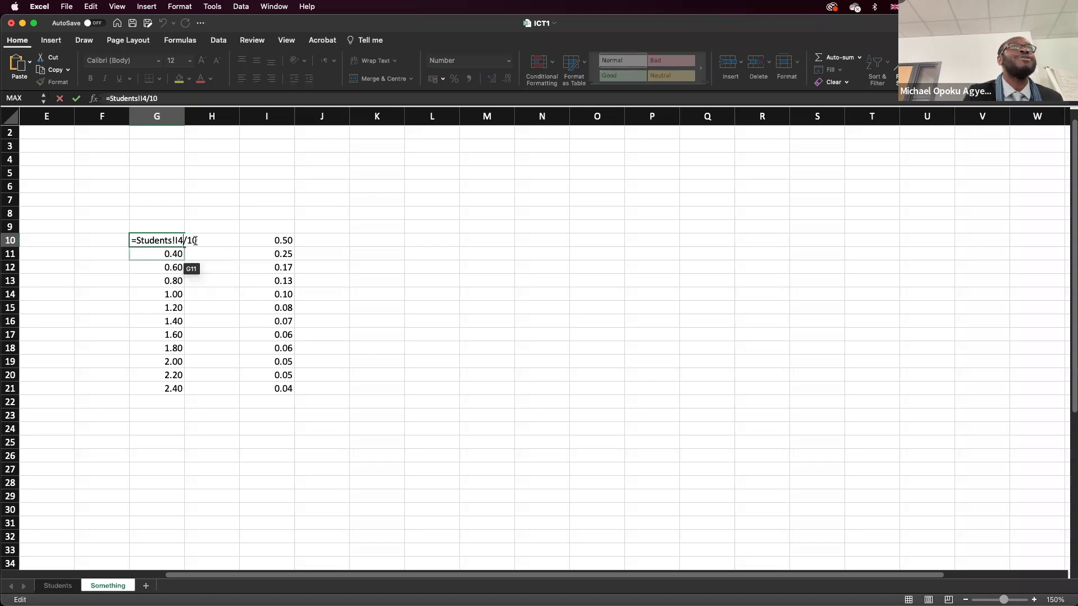
{"action": "left_click", "coordinate": [52, 587]}
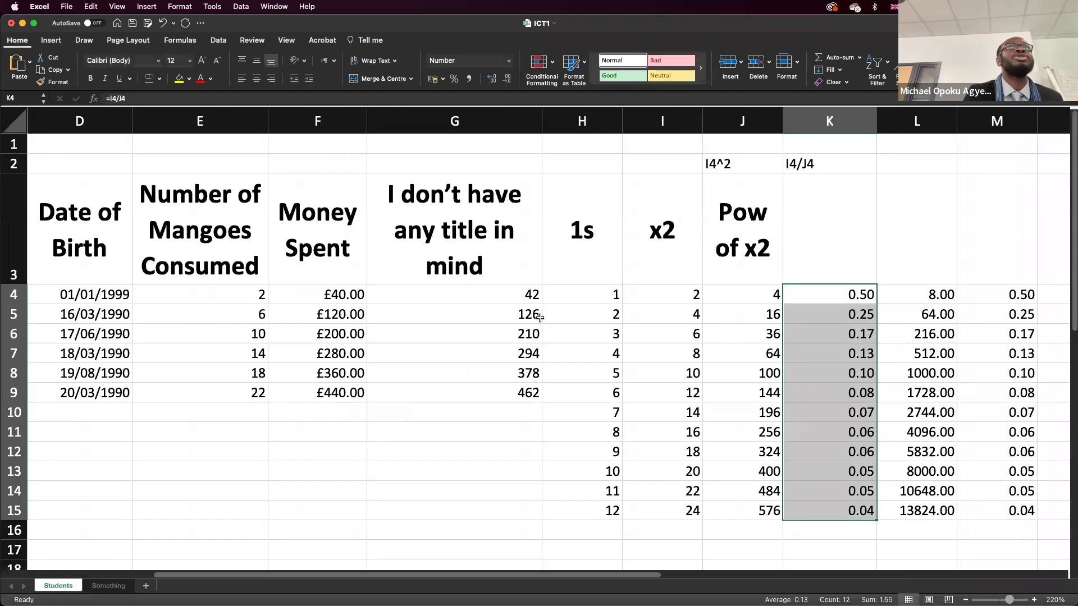
{"action": "double_click", "coordinate": [833, 301]}
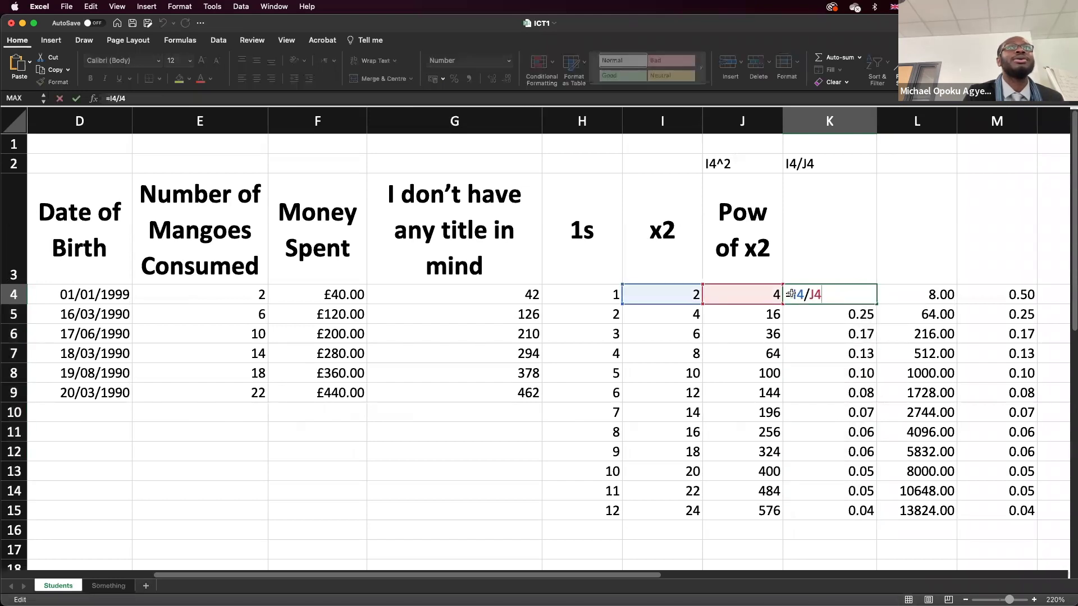
{"action": "key", "text": "Escape"}
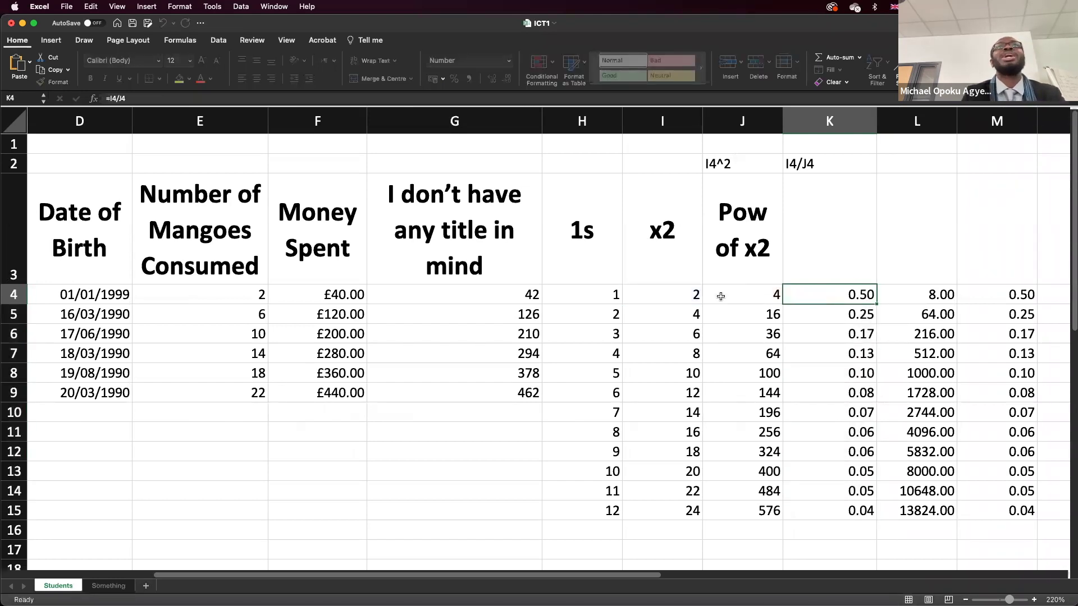
{"action": "left_click", "coordinate": [672, 292]}
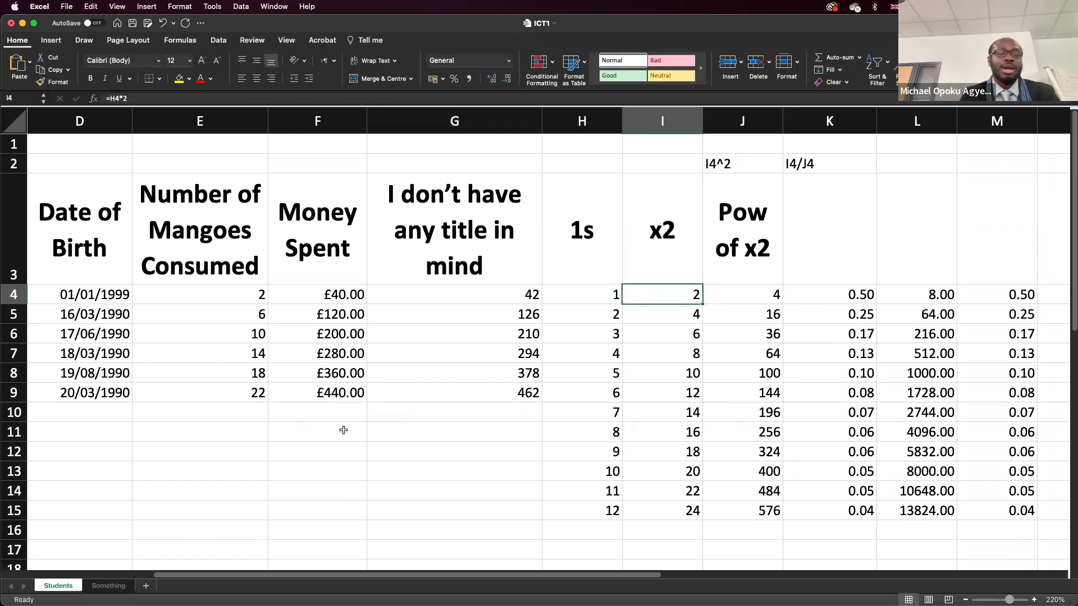
- Return to the Something sheet, zoom in to 250%, and examine the formula in G10 within the cell
{"action": "left_click", "coordinate": [108, 586]}
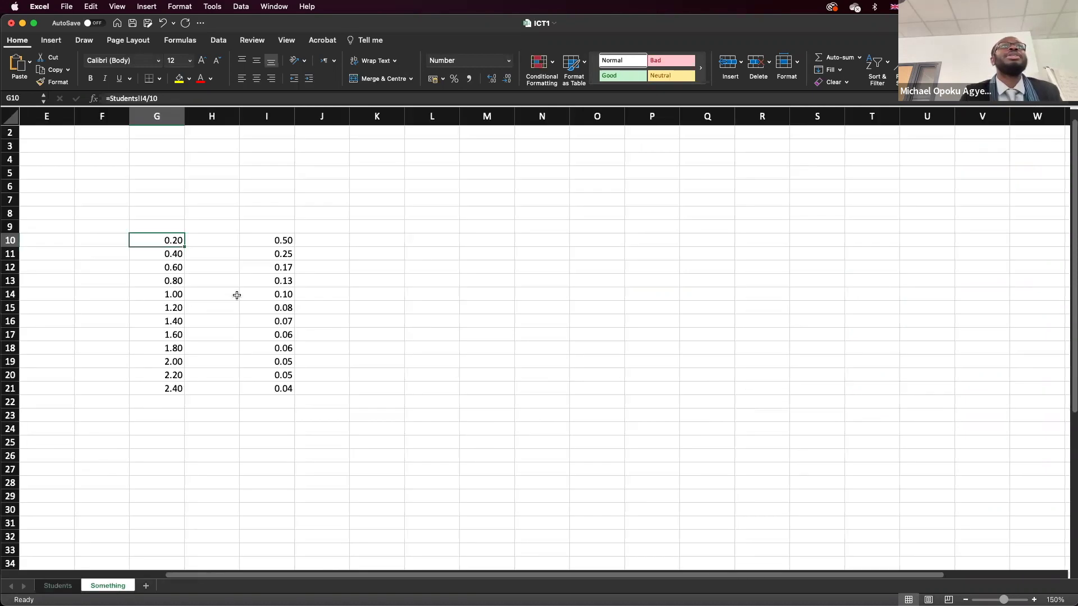
{"action": "double_click", "coordinate": [173, 240]}
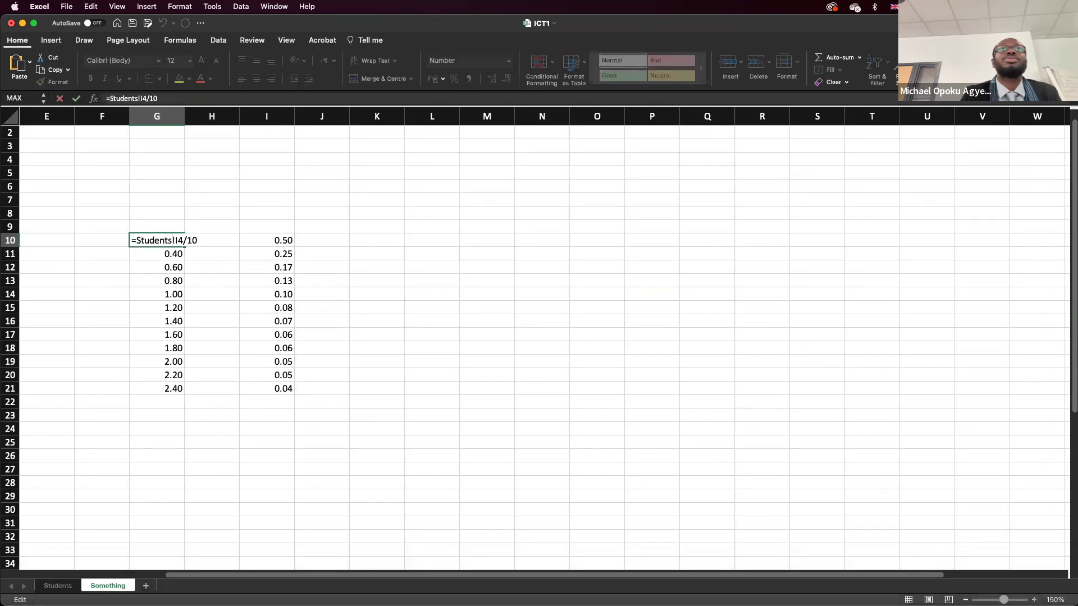
{"action": "key", "text": "ctrl+Return"}
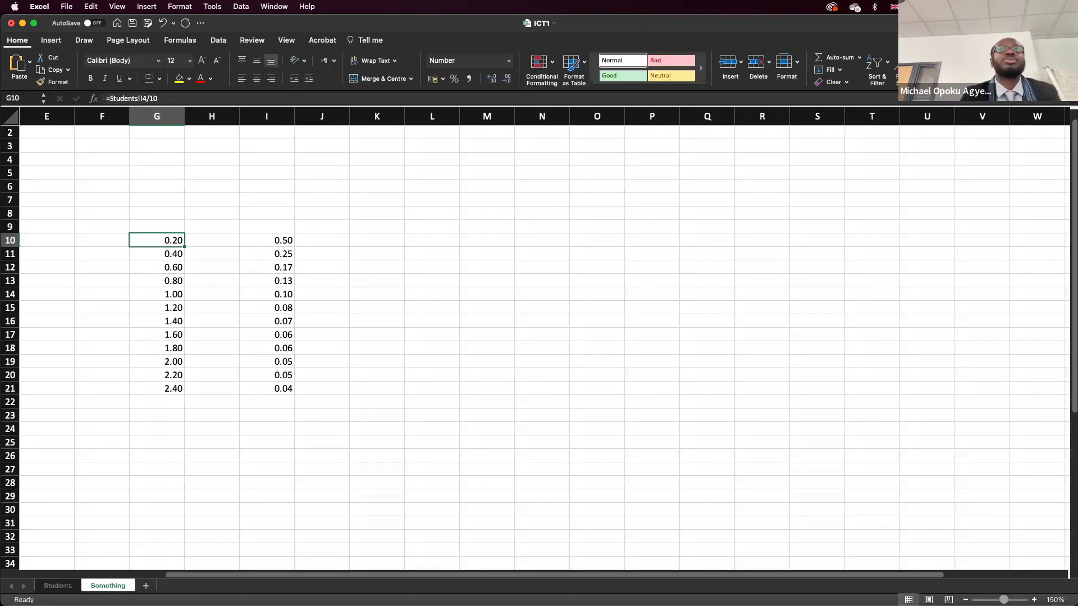
{"action": "left_click", "coordinate": [1034, 600]}
{"action": "left_click", "coordinate": [1033, 600]}
{"action": "left_click", "coordinate": [1034, 600]}
{"action": "left_click", "coordinate": [1034, 600]}
{"action": "left_click", "coordinate": [1033, 600]}
{"action": "left_click", "coordinate": [1034, 600]}
{"action": "left_click", "coordinate": [1033, 600]}
{"action": "left_click", "coordinate": [1034, 600]}
{"action": "left_click", "coordinate": [1034, 600]}
{"action": "left_click", "coordinate": [1034, 600]}
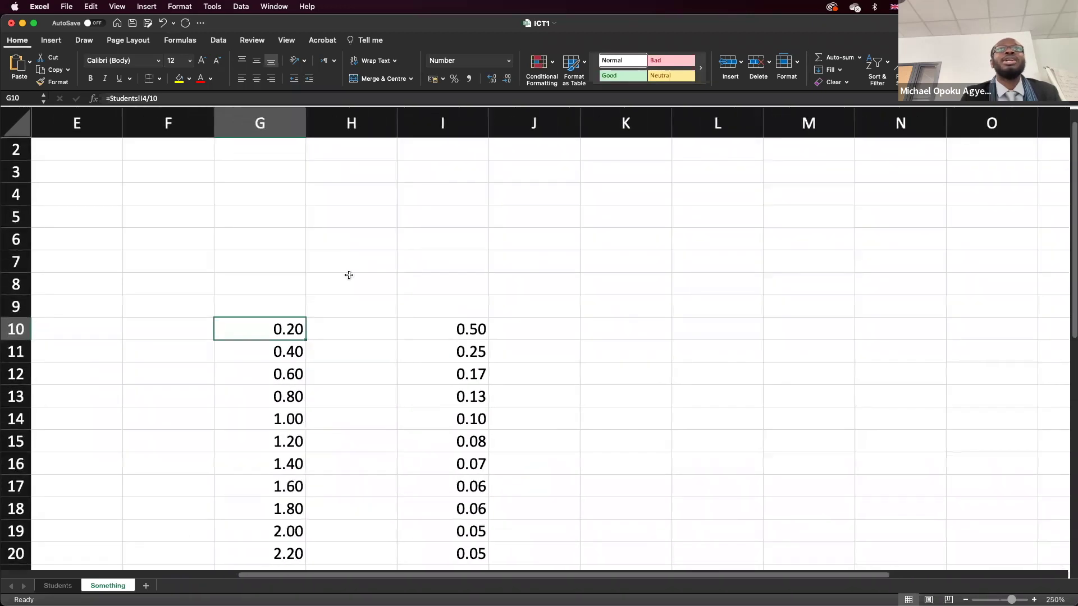
{"action": "double_click", "coordinate": [269, 330]}
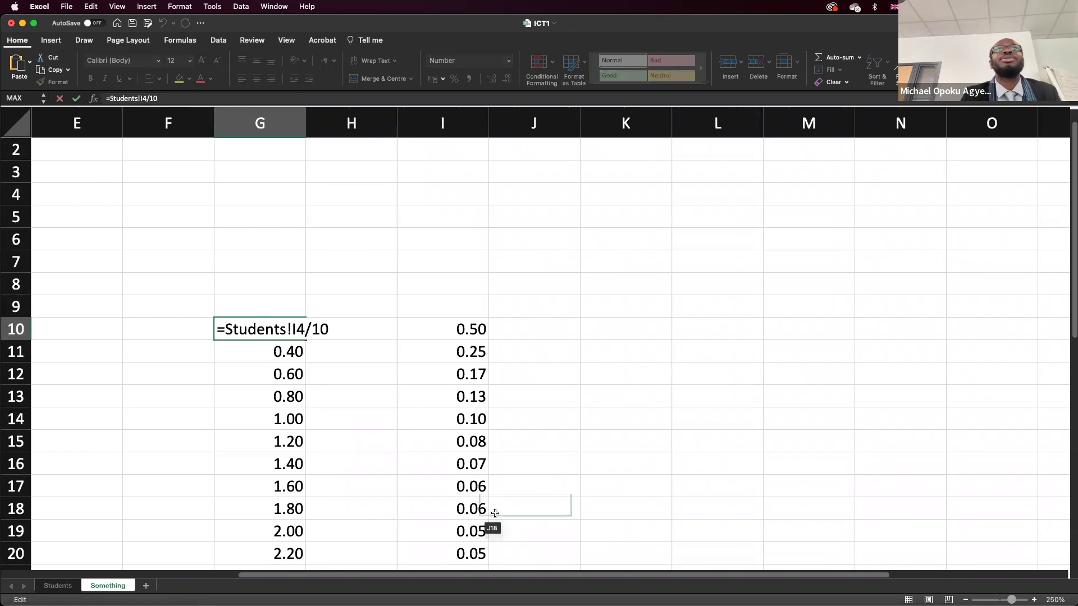